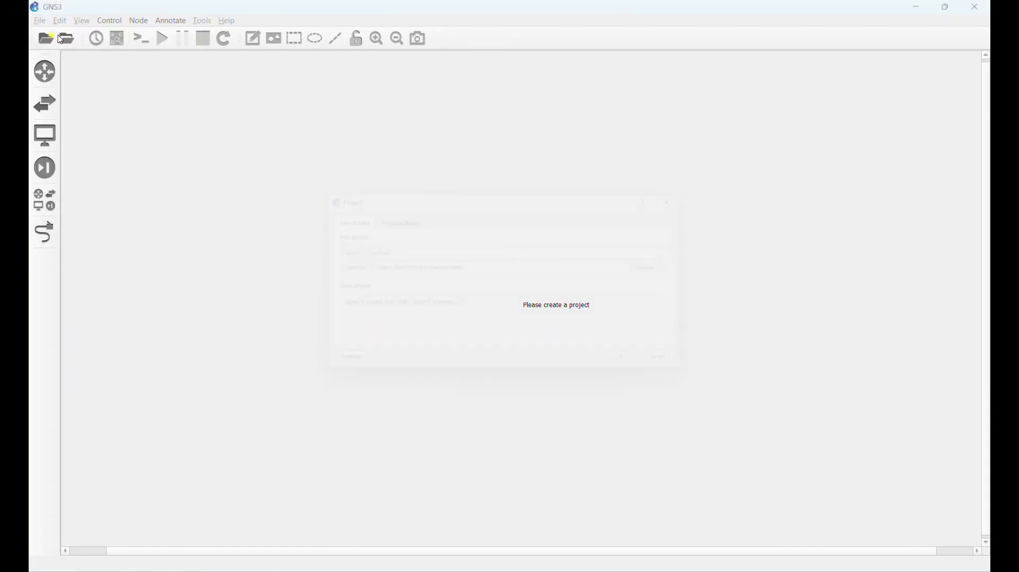
- Replace the default project name with Officetooffice
{"action": "key", "text": "BackSpace"}
{"action": "key", "text": "BackSpace"}
{"action": "key", "text": "BackSpace"}
{"action": "key", "text": "BackSpace"}
{"action": "key", "text": "BackSpace"}
{"action": "key", "text": "BackSpace"}
{"action": "key", "text": "BackSpace"}
{"action": "key", "text": "BackSpace"}
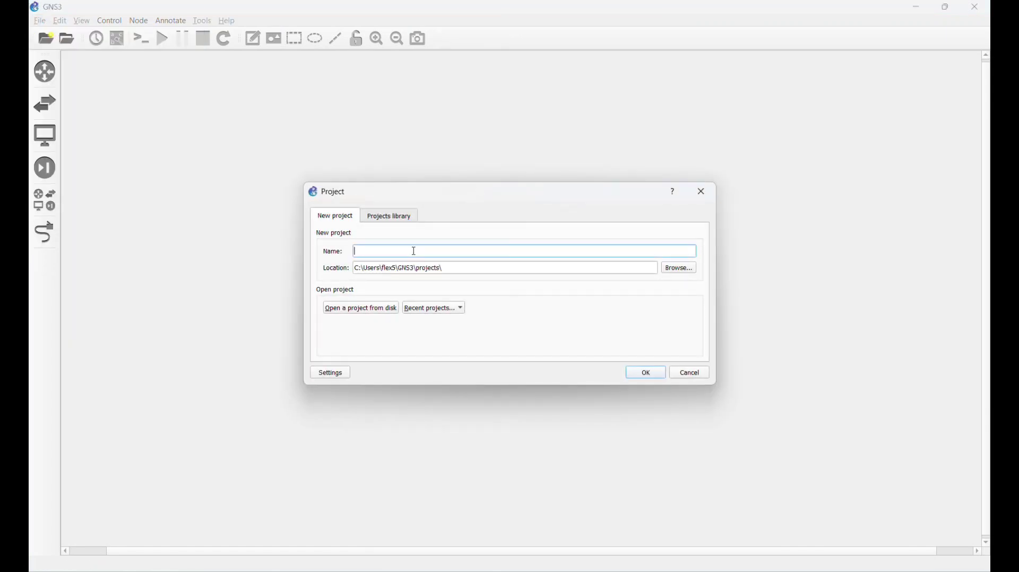
{"action": "type", "text": "Cli"}
{"action": "key", "text": "BackSpace"}
{"action": "type", "text": "O"}
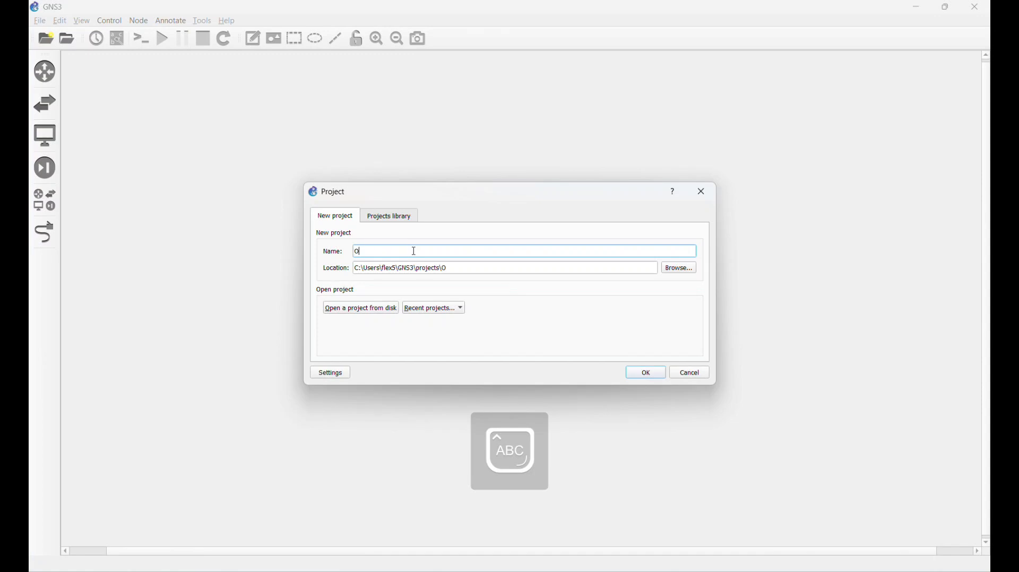
{"action": "type", "text": "fficetoof"}
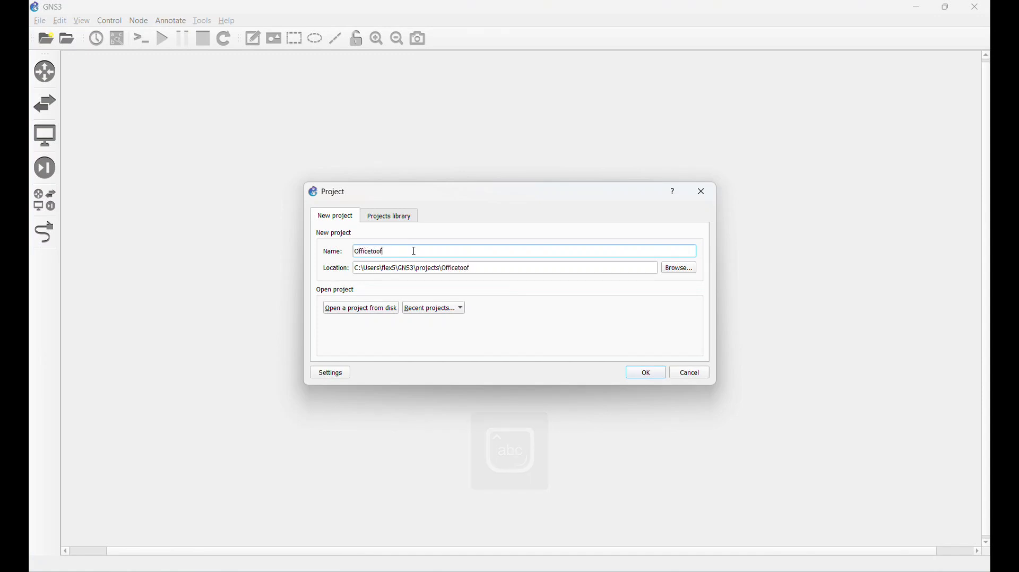
{"action": "type", "text": "fuice"}
- Create the Officetooffice project, place RouterOS routers, switches and PCs, and move Switch2's label above it
{"action": "left_click", "coordinate": [646, 373]}
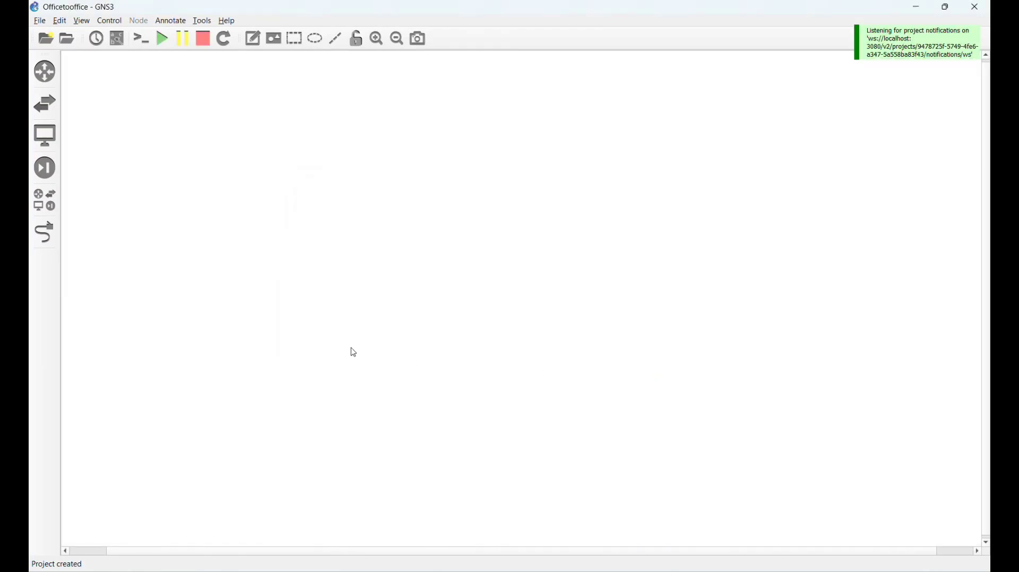
{"action": "left_click", "coordinate": [45, 203]}
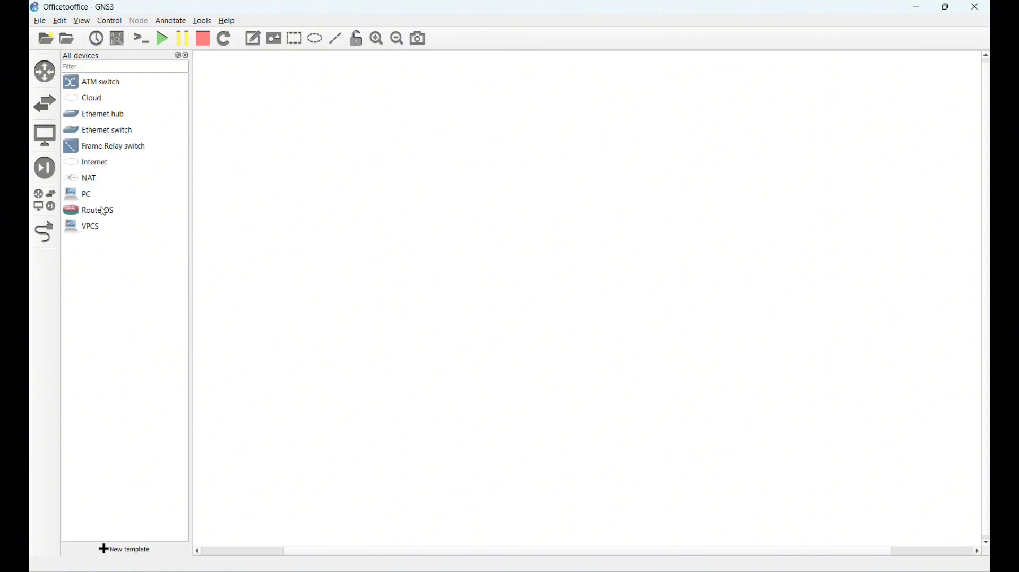
{"action": "left_click", "coordinate": [102, 210]}
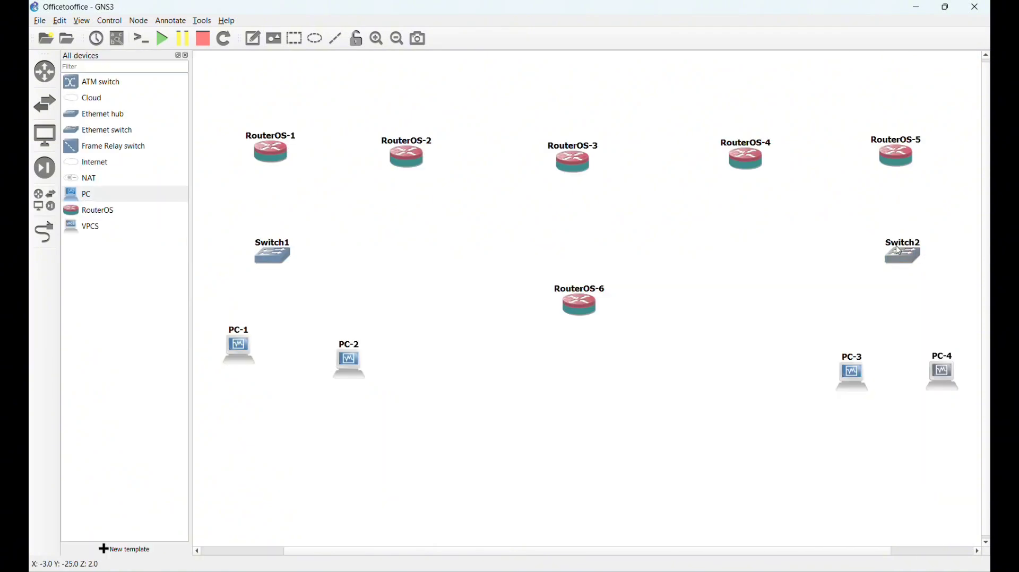
{"action": "left_click", "coordinate": [881, 261]}
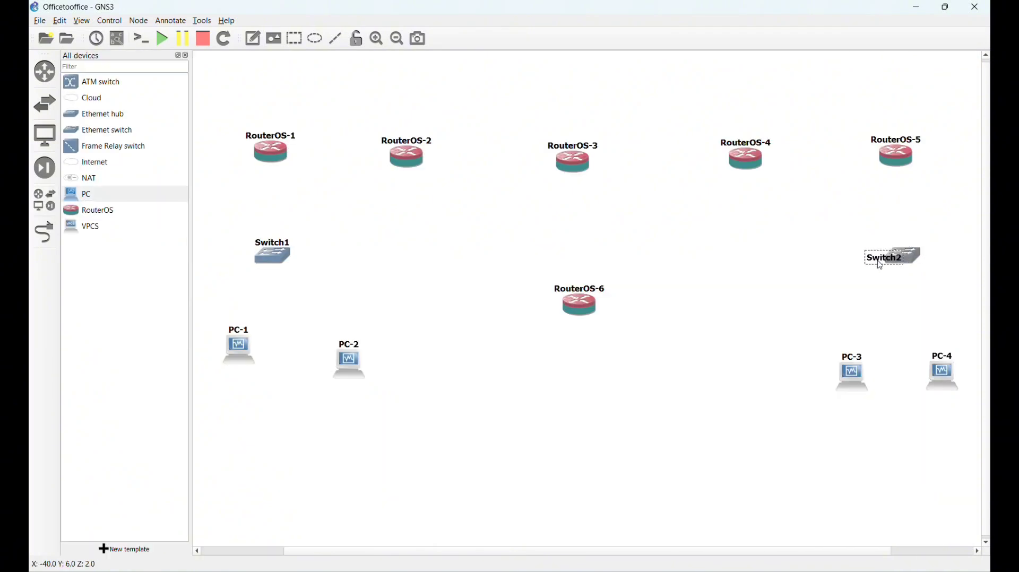
{"action": "left_click_drag", "start_coordinate": [881, 265], "coordinate": [902, 286]}
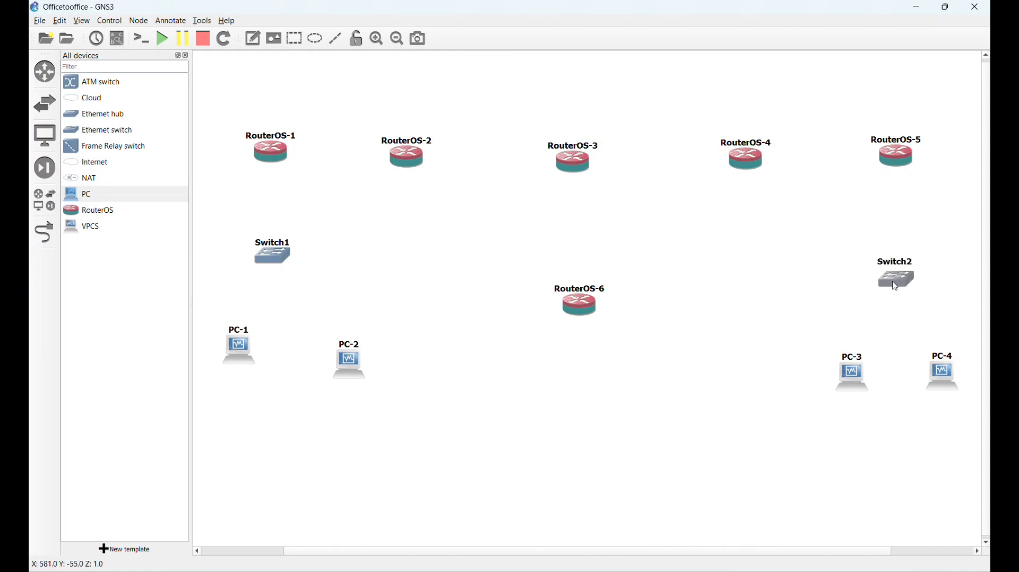
- Rename the first router RouterOS-1 to R-CUST-A
{"action": "double_click", "coordinate": [294, 142]}
{"action": "left_click", "coordinate": [509, 291]}
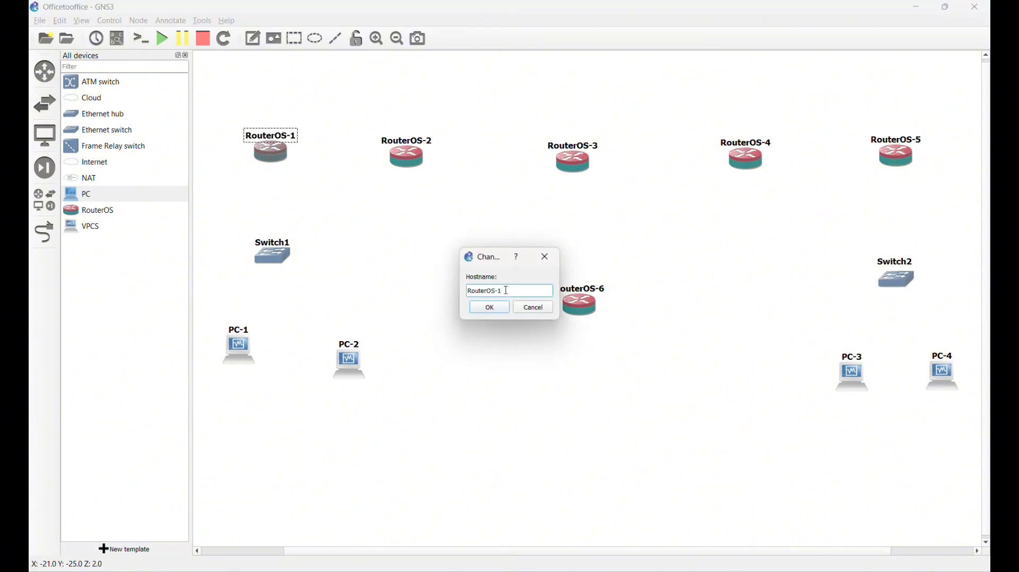
{"action": "key", "text": "BackSpace"}
{"action": "key", "text": "BackSpace"}
{"action": "key", "text": "BackSpace"}
{"action": "key", "text": "BackSpace"}
{"action": "key", "text": "BackSpace"}
{"action": "key", "text": "BackSpace"}
{"action": "key", "text": "BackSpace"}
{"action": "key", "text": "BackSpace"}
{"action": "key", "text": "BackSpace"}
{"action": "type", "text": "-"}
{"action": "key", "text": "Caps_Lock"}
{"action": "type", "text": "CUSTA"}
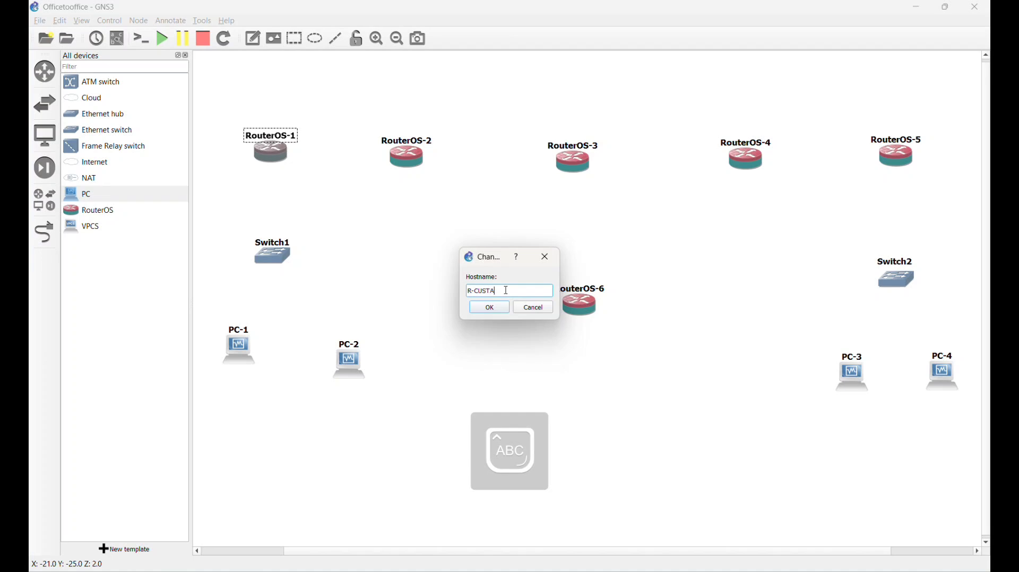
{"action": "key", "text": "BackSpace"}
{"action": "type", "text": "-A"}
{"action": "left_click", "coordinate": [489, 308]}
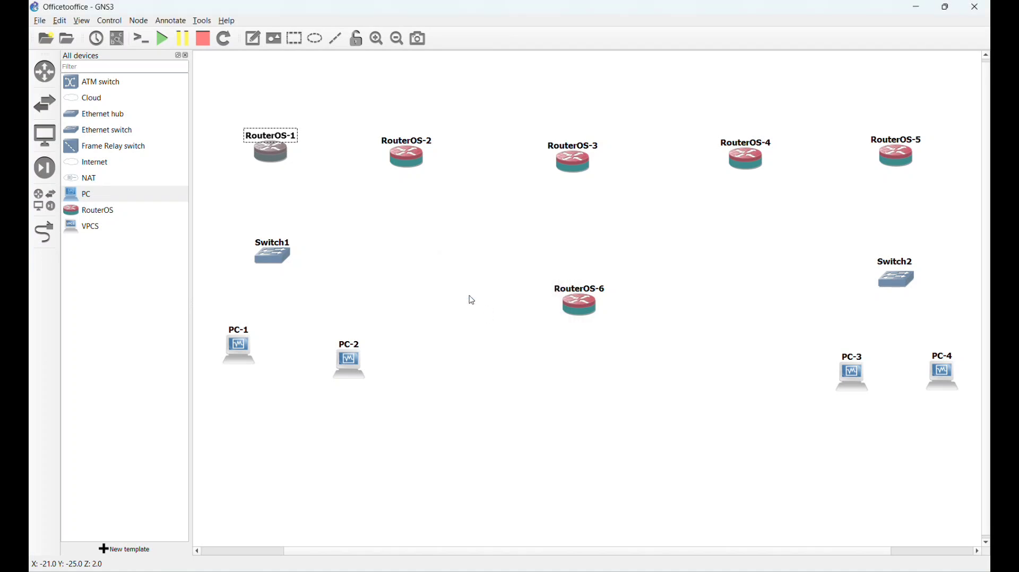
- Rename RouterOS-2 to R-1 and RouterOS-3 to R-2
{"action": "double_click", "coordinate": [425, 145]}
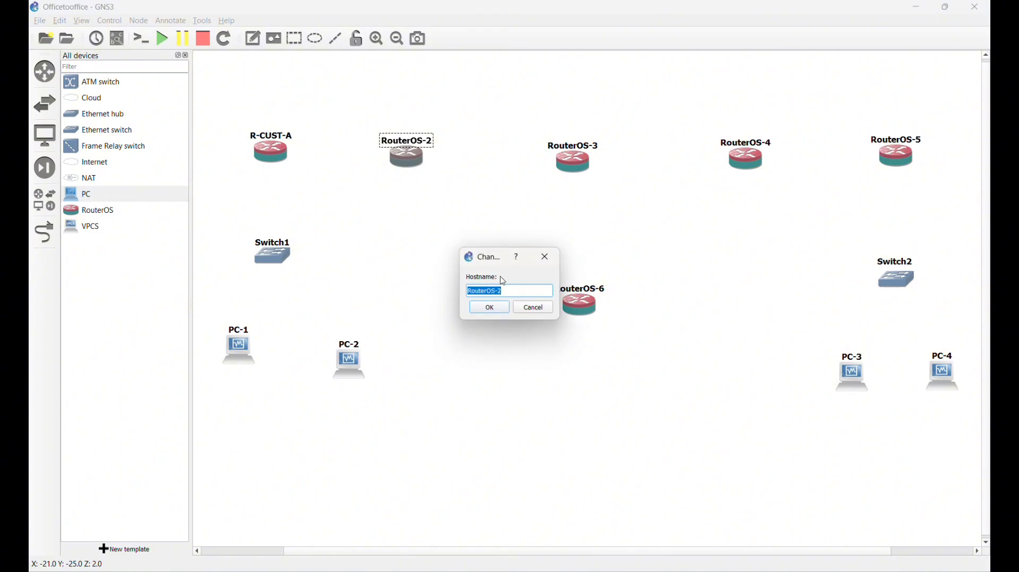
{"action": "left_click", "coordinate": [514, 293]}
{"action": "key", "text": "BackSpace"}
{"action": "key", "text": "BackSpace"}
{"action": "key", "text": "BackSpace"}
{"action": "key", "text": "BackSpace"}
{"action": "key", "text": "BackSpace"}
{"action": "key", "text": "BackSpace"}
{"action": "key", "text": "BackSpace"}
{"action": "key", "text": "BackSpace"}
{"action": "key", "text": "BackSpace"}
{"action": "type", "text": "-A"}
{"action": "key", "text": "BackSpace"}
{"action": "type", "text": "1"}
{"action": "left_click", "coordinate": [488, 308]}
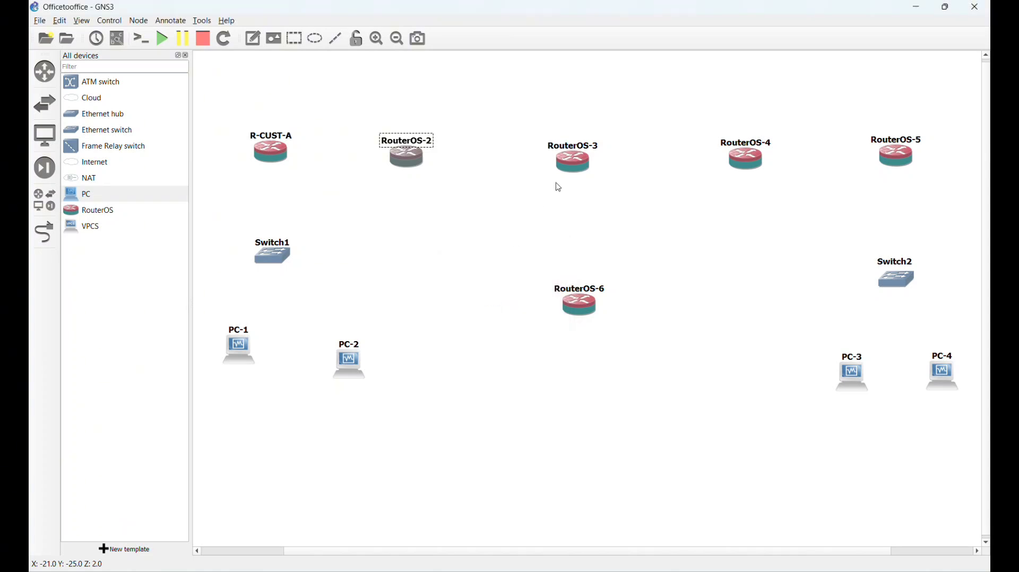
{"action": "double_click", "coordinate": [593, 153]}
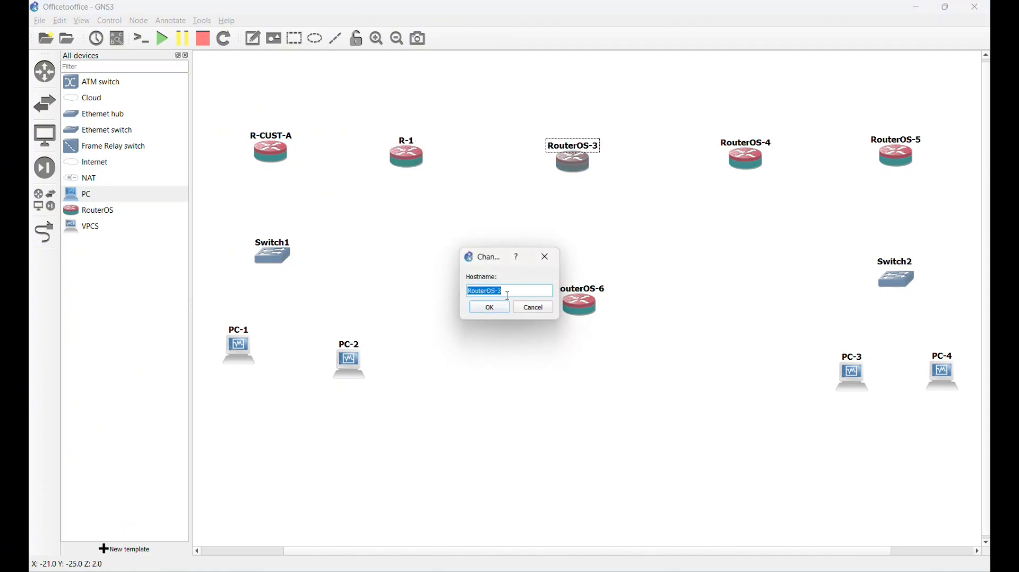
{"action": "left_click", "coordinate": [507, 293]}
{"action": "key", "text": "BackSpace"}
{"action": "key", "text": "BackSpace"}
{"action": "key", "text": "BackSpace"}
{"action": "key", "text": "BackSpace"}
{"action": "key", "text": "BackSpace"}
{"action": "key", "text": "BackSpace"}
{"action": "key", "text": "BackSpace"}
{"action": "key", "text": "BackSpace"}
{"action": "key", "text": "BackSpace"}
{"action": "type", "text": "-2"}
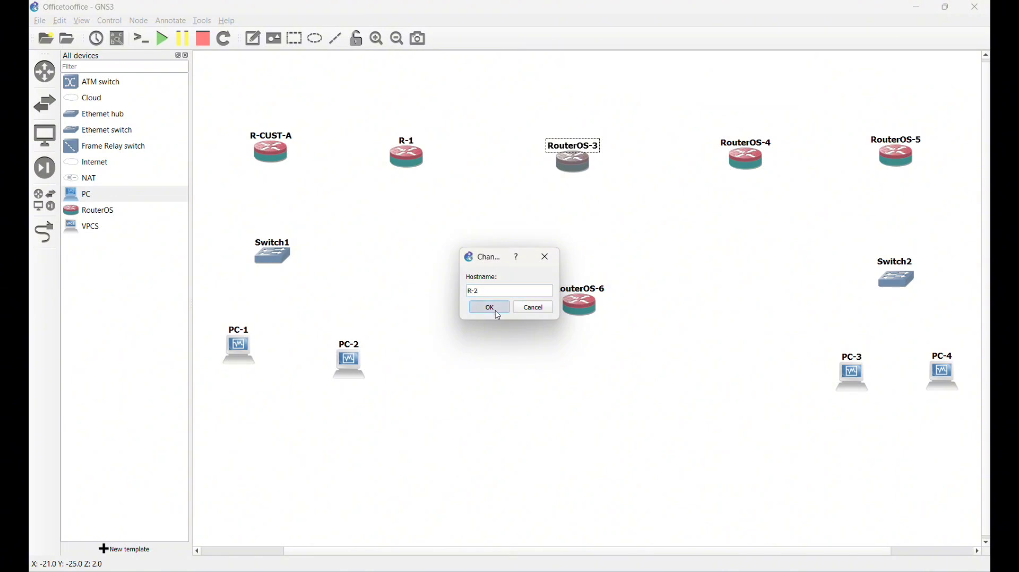
{"action": "left_click", "coordinate": [493, 310]}
- Rename RouterOS-4 to R-3 and RouterOS-6 to R-4, placing R-4's label below its icon
{"action": "double_click", "coordinate": [760, 144]}
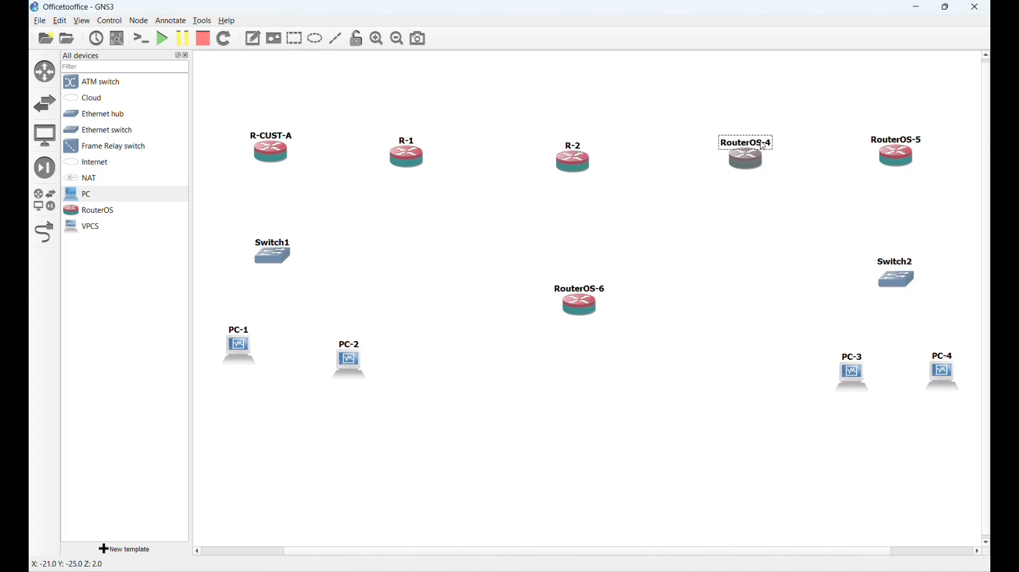
{"action": "left_click", "coordinate": [520, 289]}
{"action": "key", "text": "BackSpace"}
{"action": "key", "text": "BackSpace"}
{"action": "key", "text": "BackSpace"}
{"action": "key", "text": "BackSpace"}
{"action": "key", "text": "BackSpace"}
{"action": "key", "text": "BackSpace"}
{"action": "key", "text": "BackSpace"}
{"action": "key", "text": "BackSpace"}
{"action": "key", "text": "BackSpace"}
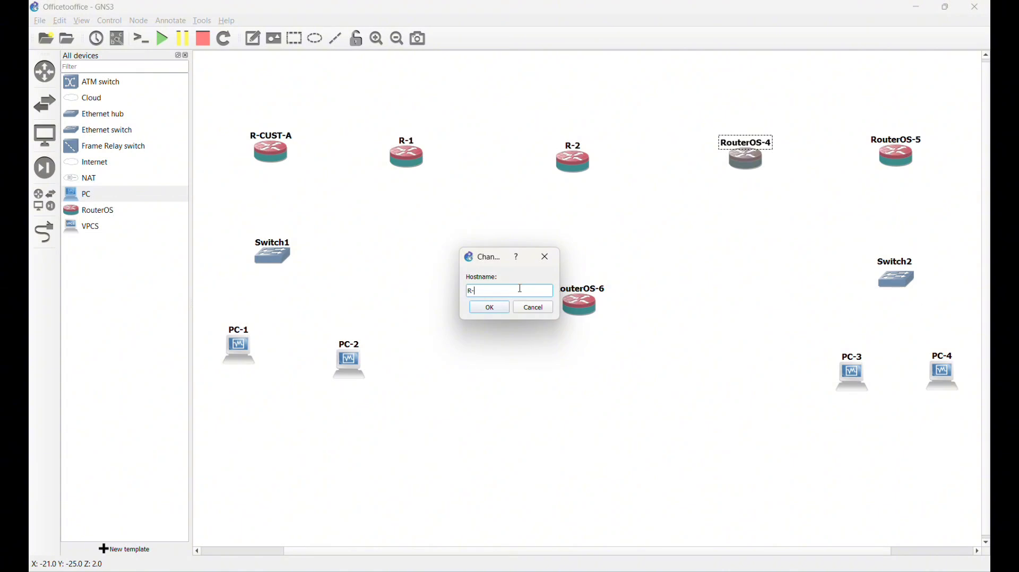
{"action": "type", "text": "-3"}
{"action": "left_click", "coordinate": [493, 312]}
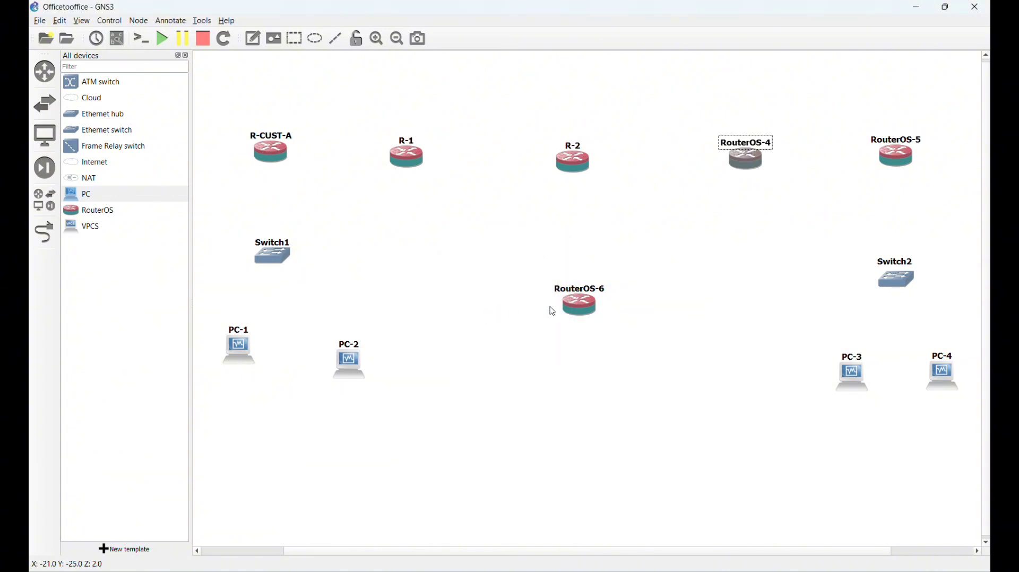
{"action": "double_click", "coordinate": [562, 291]}
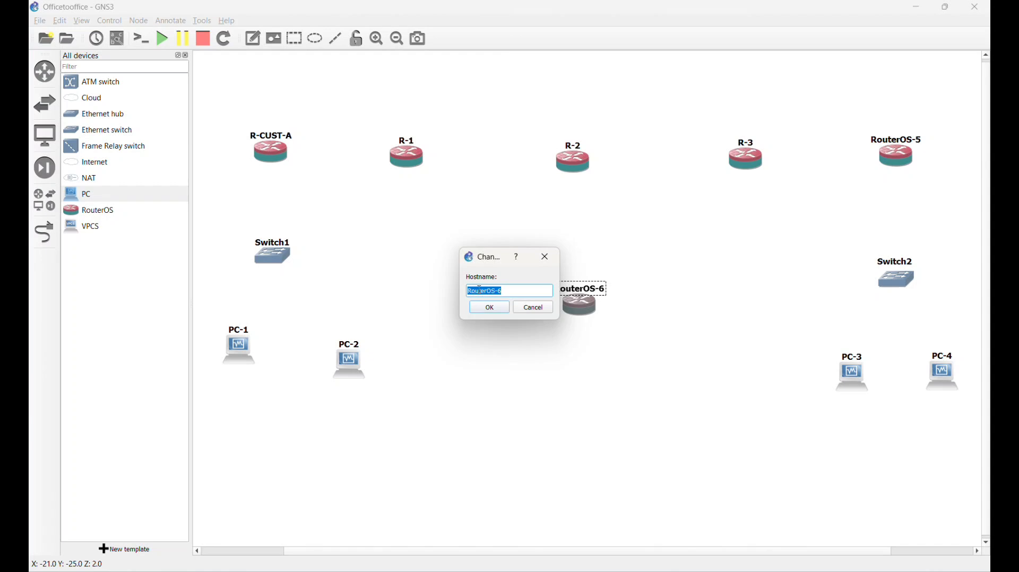
{"action": "left_click", "coordinate": [521, 293]}
{"action": "key", "text": "BackSpace"}
{"action": "key", "text": "BackSpace"}
{"action": "key", "text": "BackSpace"}
{"action": "key", "text": "BackSpace"}
{"action": "key", "text": "BackSpace"}
{"action": "key", "text": "BackSpace"}
{"action": "key", "text": "BackSpace"}
{"action": "key", "text": "BackSpace"}
{"action": "type", "text": "-4"}
{"action": "left_click", "coordinate": [492, 311]}
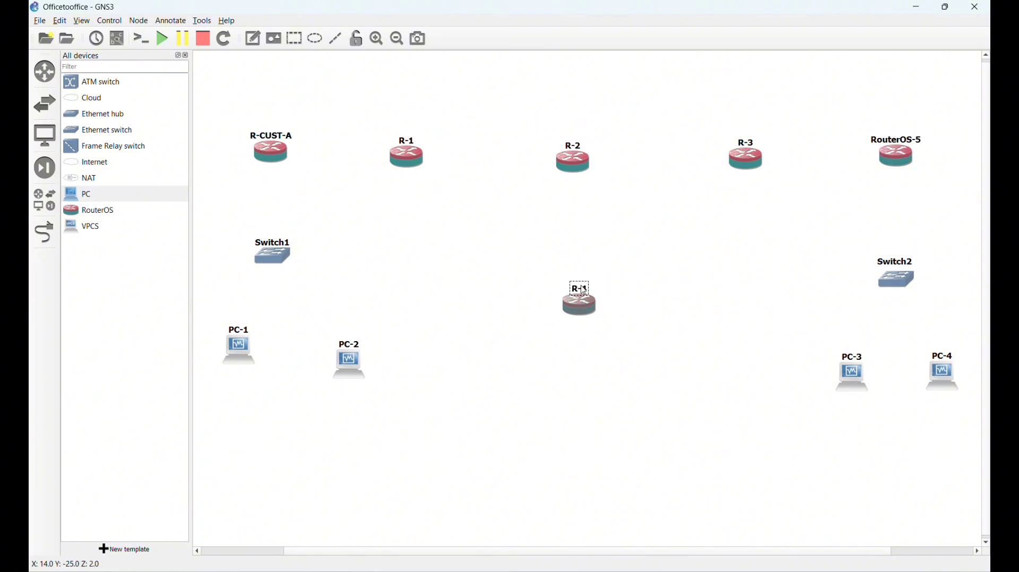
{"action": "left_click_drag", "start_coordinate": [582, 290], "coordinate": [584, 330]}
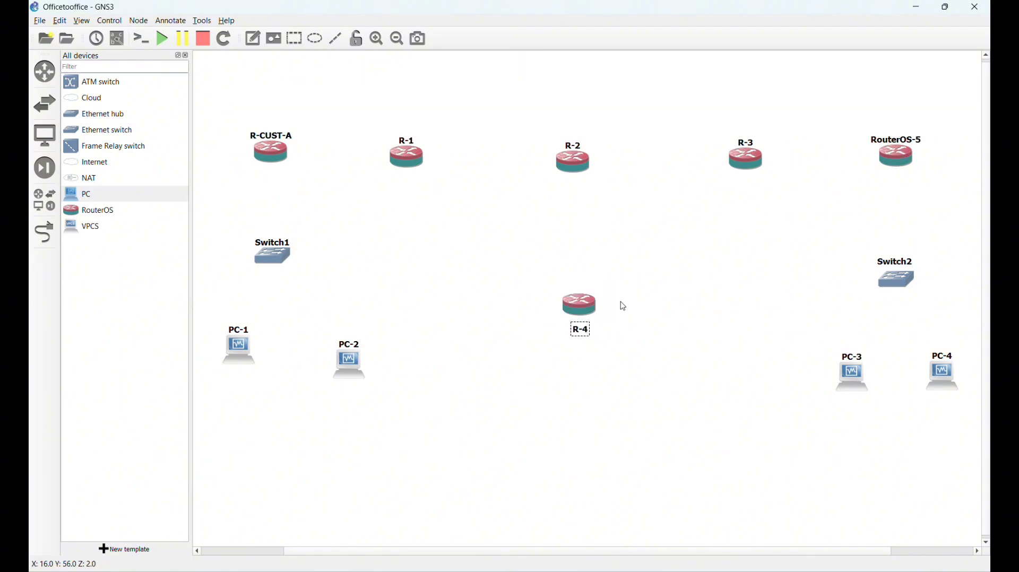
{"action": "left_click", "coordinate": [918, 140]}
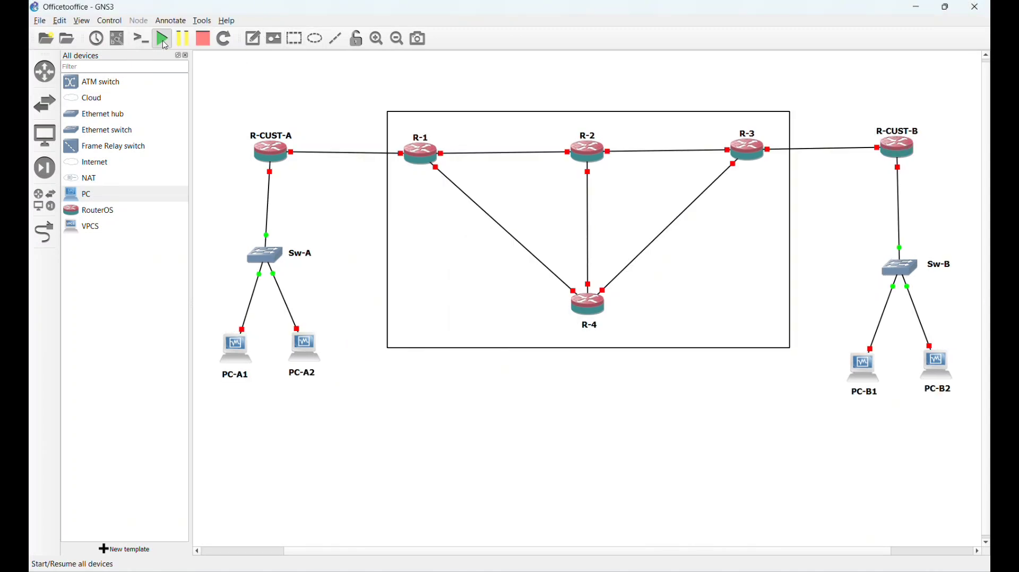
- Start all devices in the topology and confirm the Start All prompt
{"action": "left_click", "coordinate": [163, 39]}
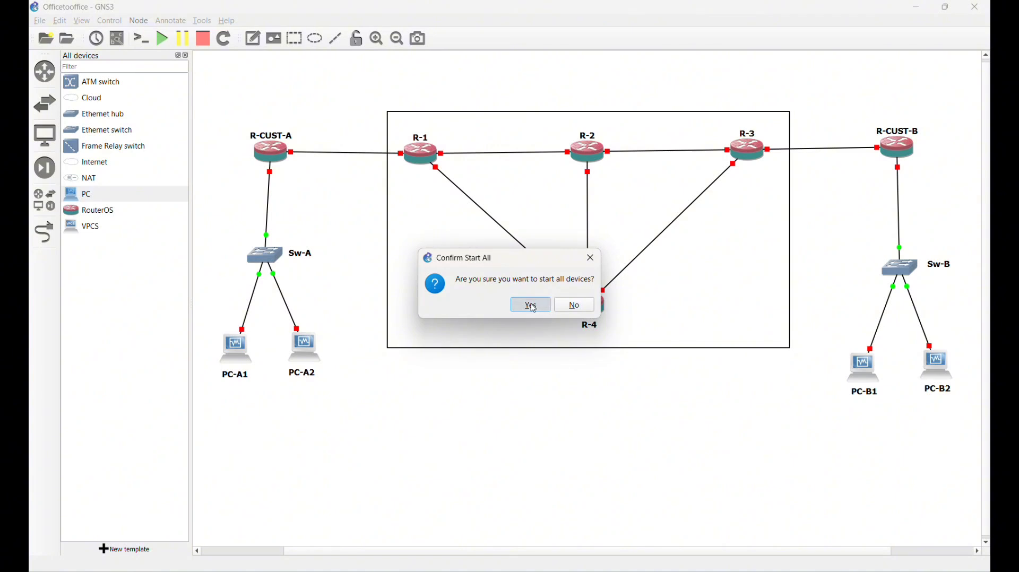
{"action": "left_click", "coordinate": [531, 306]}
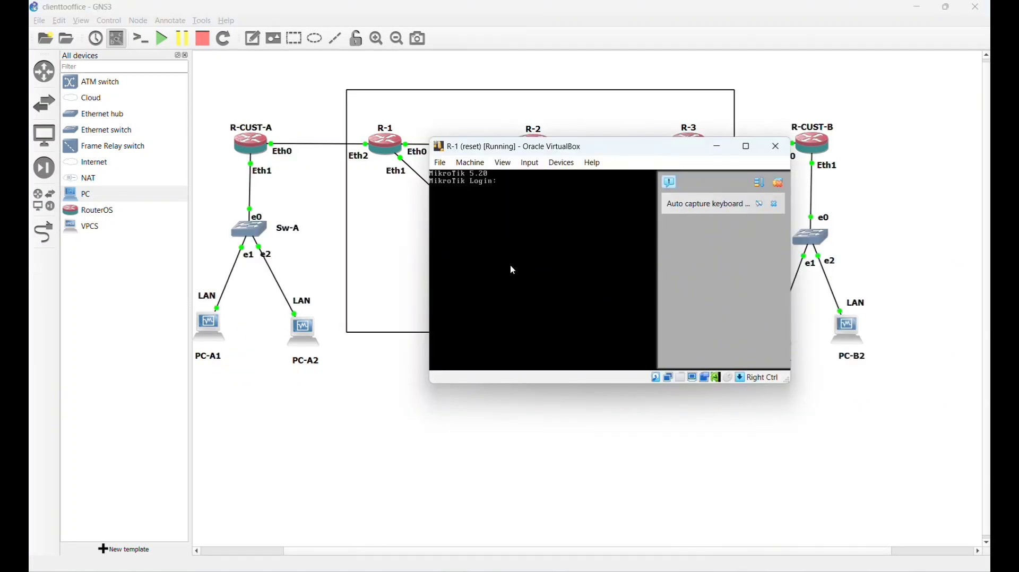
- Log in to R-1 as admin and run sys identity set name=R1
{"action": "left_click", "coordinate": [779, 183]}
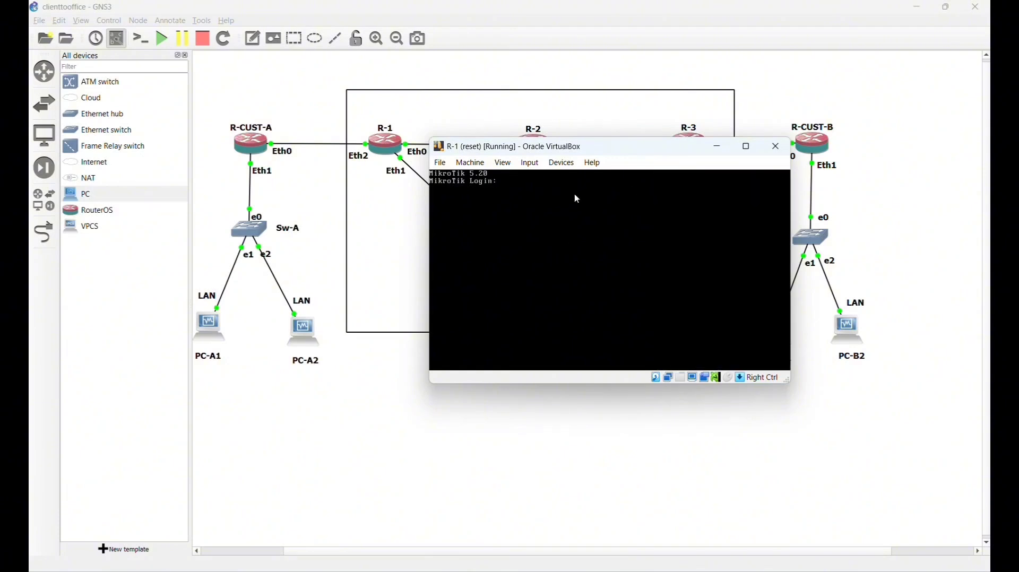
{"action": "type", "text": "admin"}
{"action": "key", "text": "Return"}
{"action": "key", "text": "Return"}
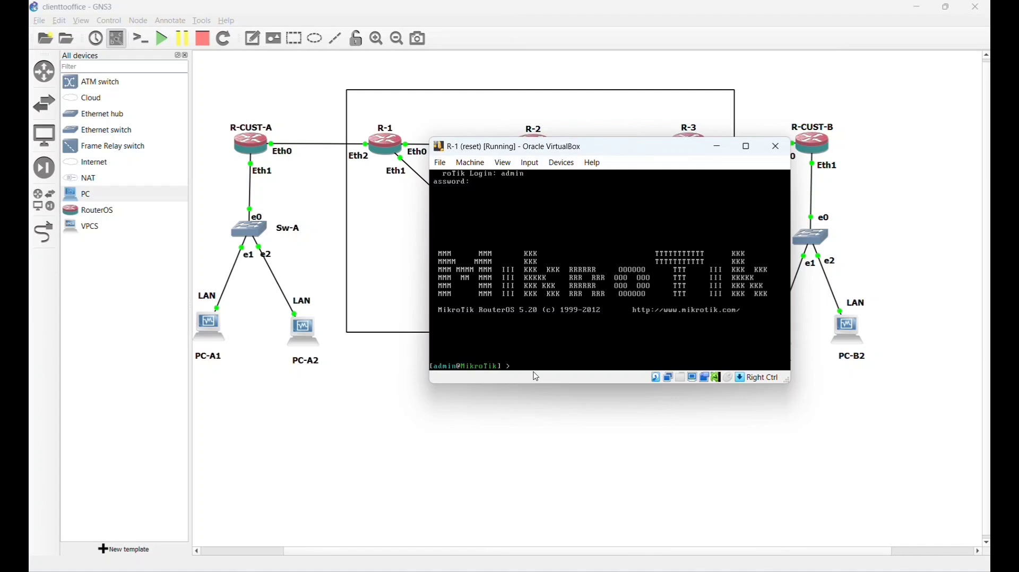
{"action": "type", "text": "sys identity set name="}
{"action": "key", "text": "Caps_Lock"}
{"action": "type", "text": "R"}
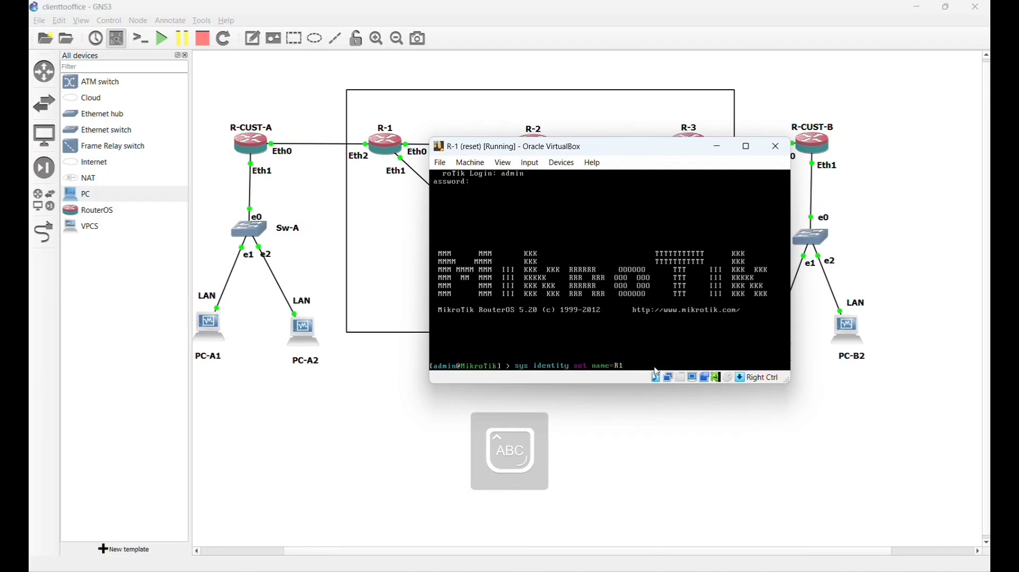
{"action": "type", "text": "1"}
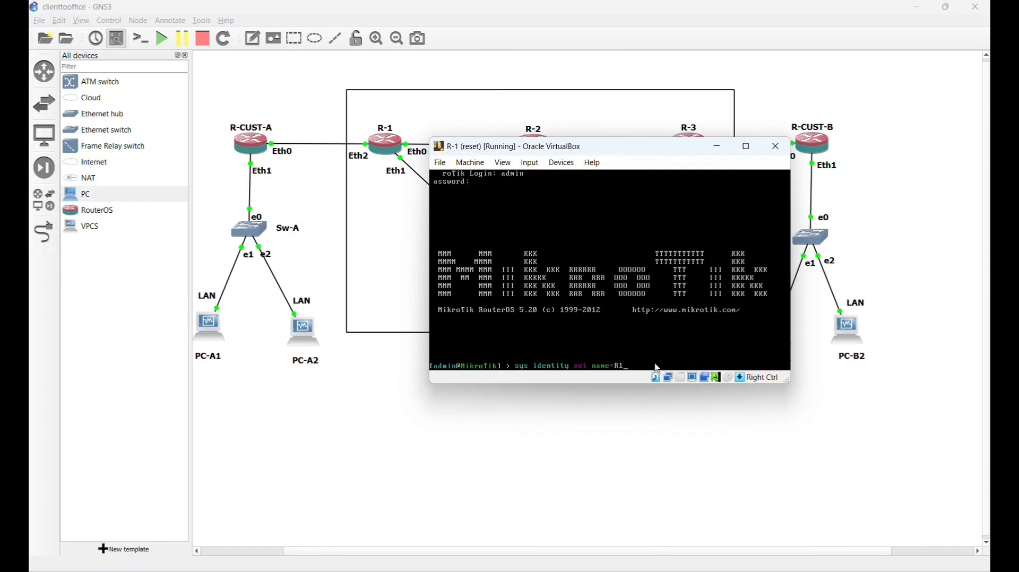
{"action": "key", "text": "Return"}
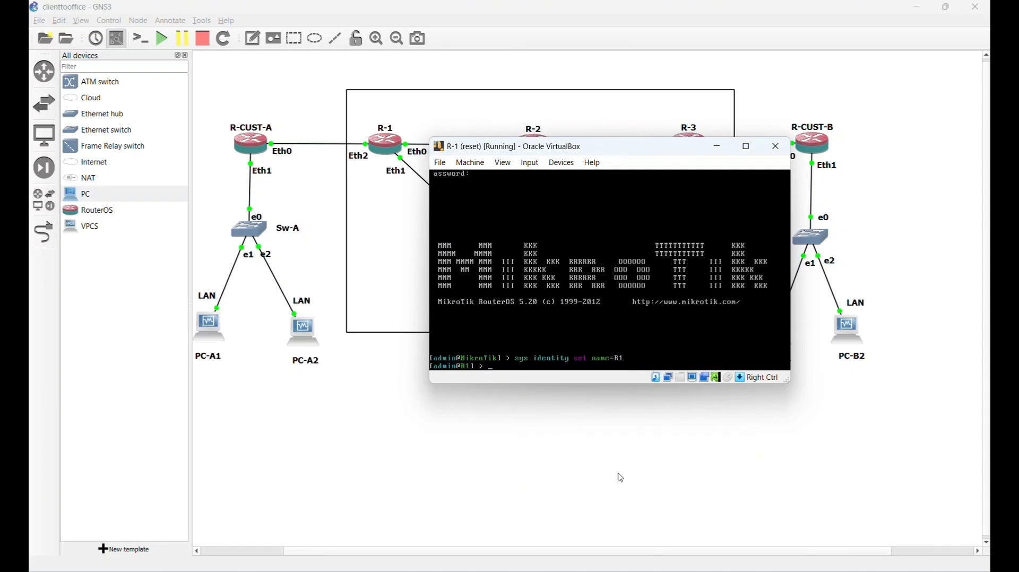
- Bring up the R-2 console and log in as admin
{"action": "mouse_move", "coordinate": [370, 571]}
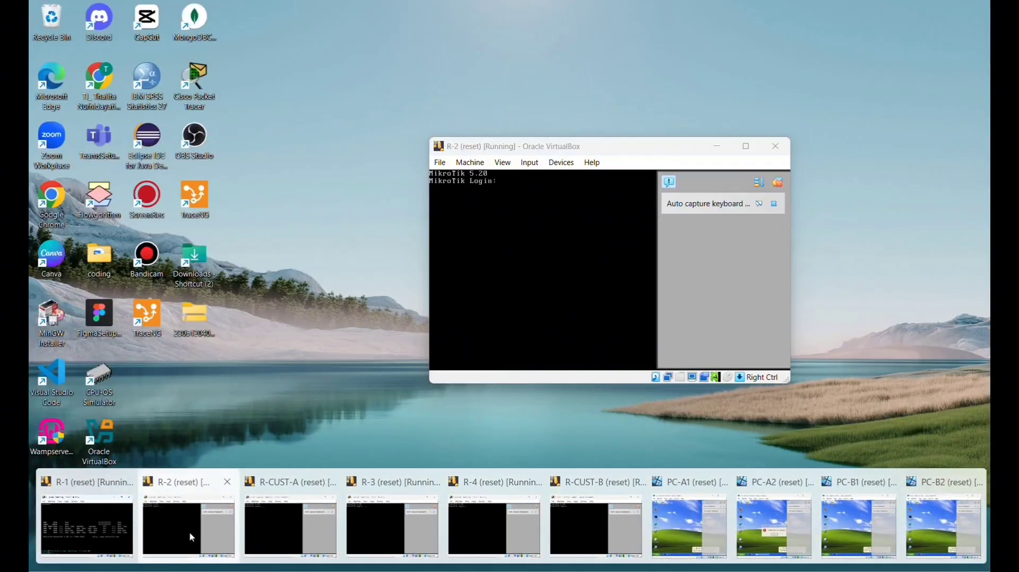
{"action": "left_click", "coordinate": [192, 537]}
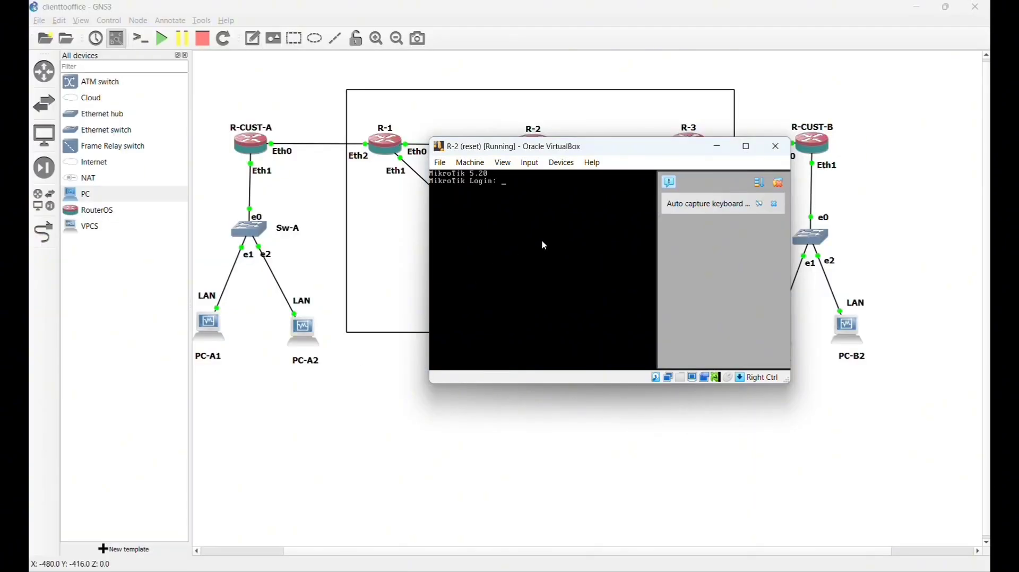
{"action": "left_click", "coordinate": [778, 186]}
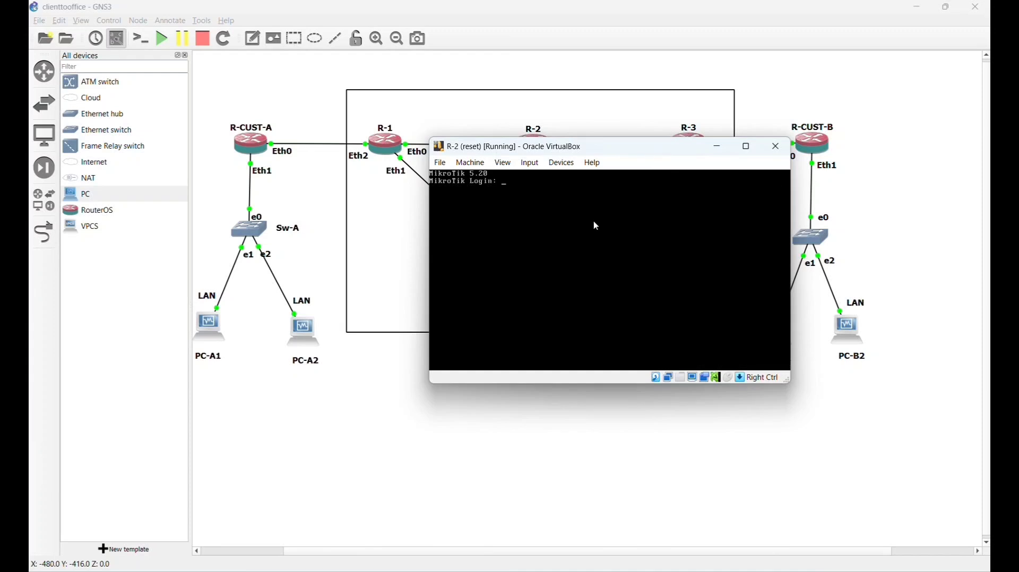
{"action": "key", "text": "Caps_Lock"}
{"action": "type", "text": "ADM"}
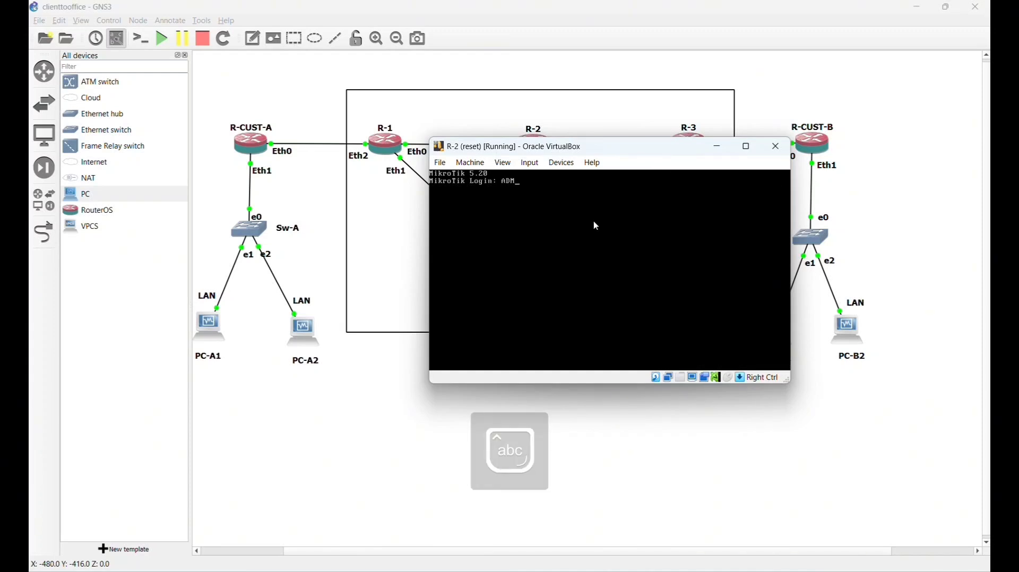
{"action": "key", "text": "BackSpace"}
{"action": "key", "text": "BackSpace"}
{"action": "key", "text": "BackSpace"}
{"action": "key", "text": "BackSpace"}
{"action": "type", "text": "ADM"}
{"action": "key", "text": "BackSpace"}
{"action": "key", "text": "BackSpace"}
{"action": "key", "text": "BackSpace"}
{"action": "key", "text": "BackSpace"}
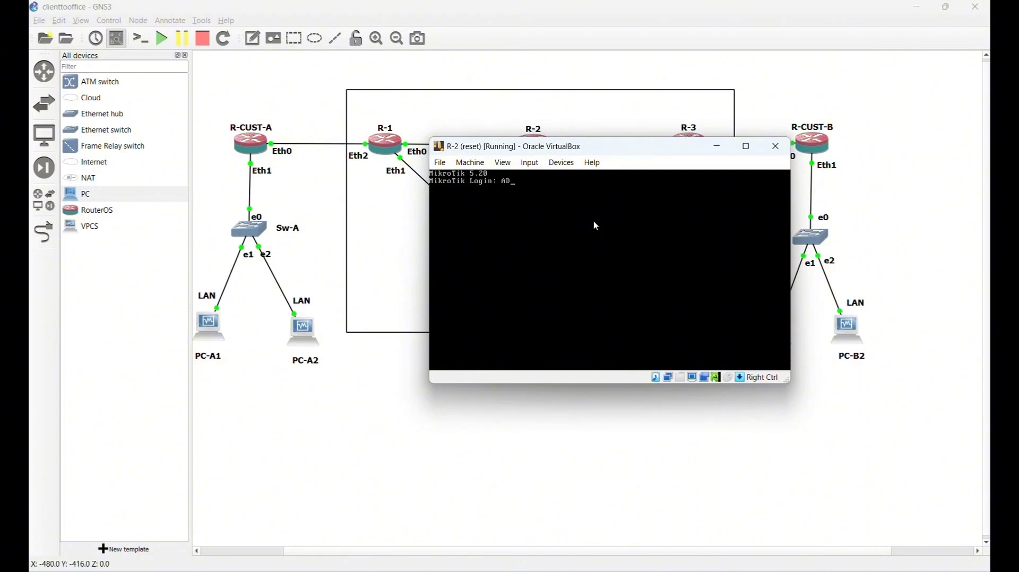
{"action": "key", "text": "Caps_Lock"}
{"action": "type", "text": "AD"}
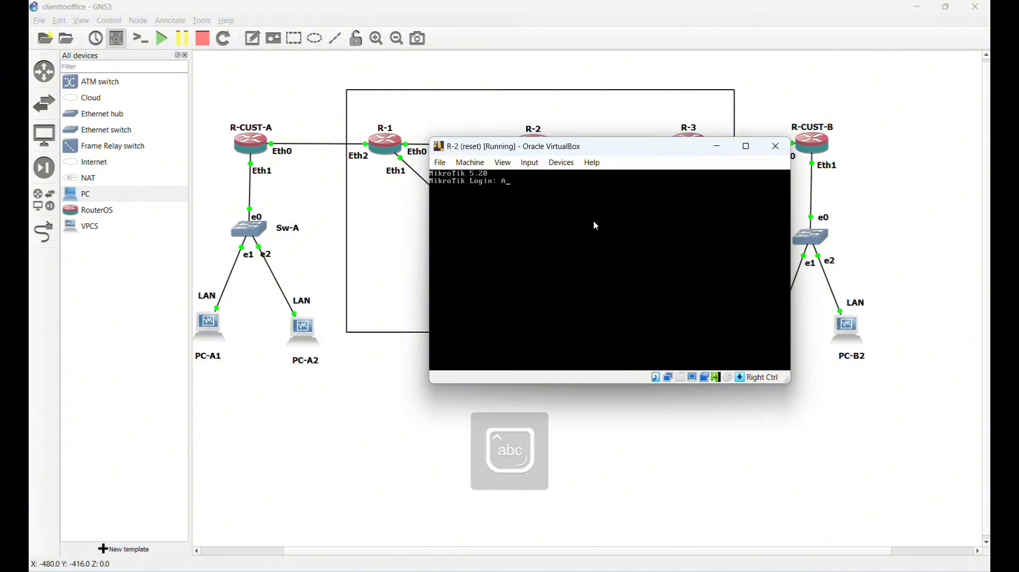
{"action": "key", "text": "BackSpace"}
{"action": "key", "text": "BackSpace"}
{"action": "key", "text": "Caps_Lock"}
{"action": "type", "text": "admin"}
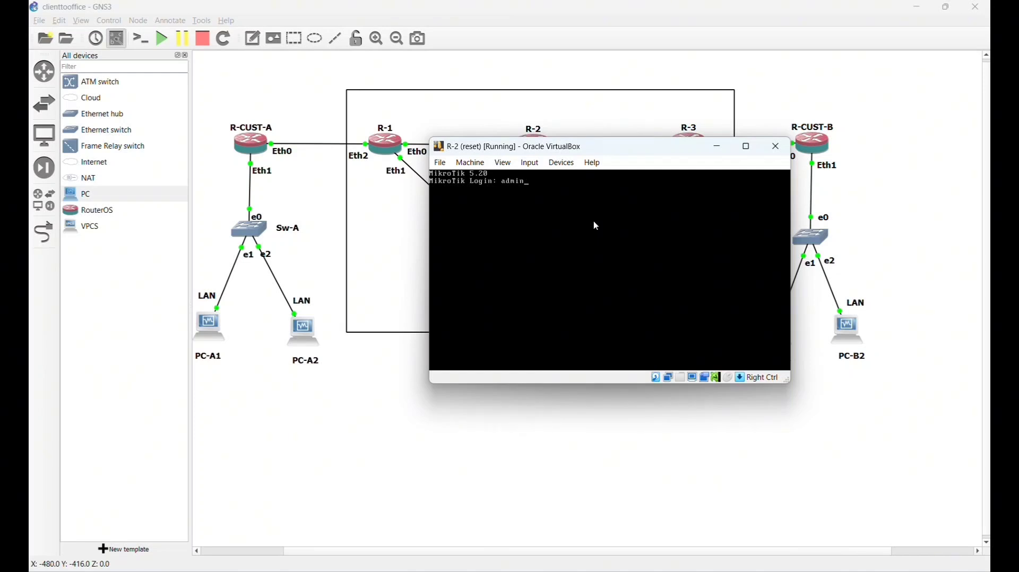
{"action": "key", "text": "Caps_Lock"}
{"action": "key", "text": "Return"}
{"action": "key", "text": "Return"}
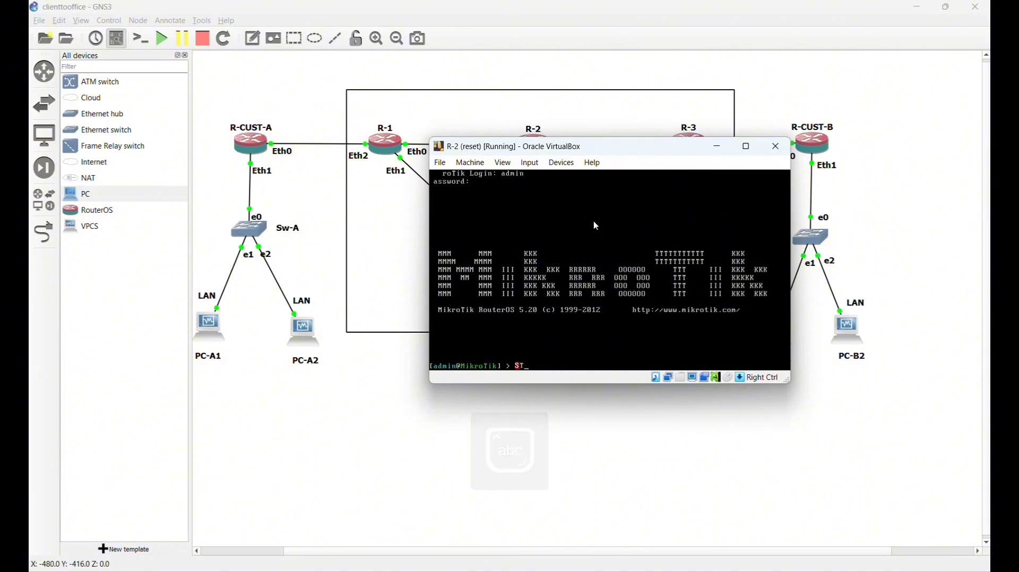
- Set R-2's identity to R2 with sys identity set name=R2
{"action": "key", "text": "Caps_Lock"}
{"action": "type", "text": "sys"}
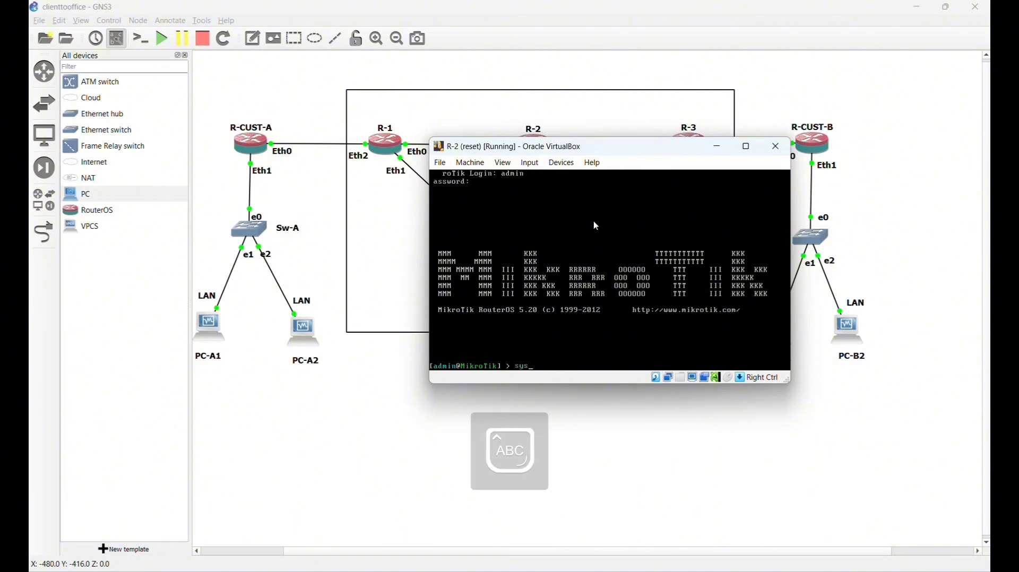
{"action": "type", "text": " identity "}
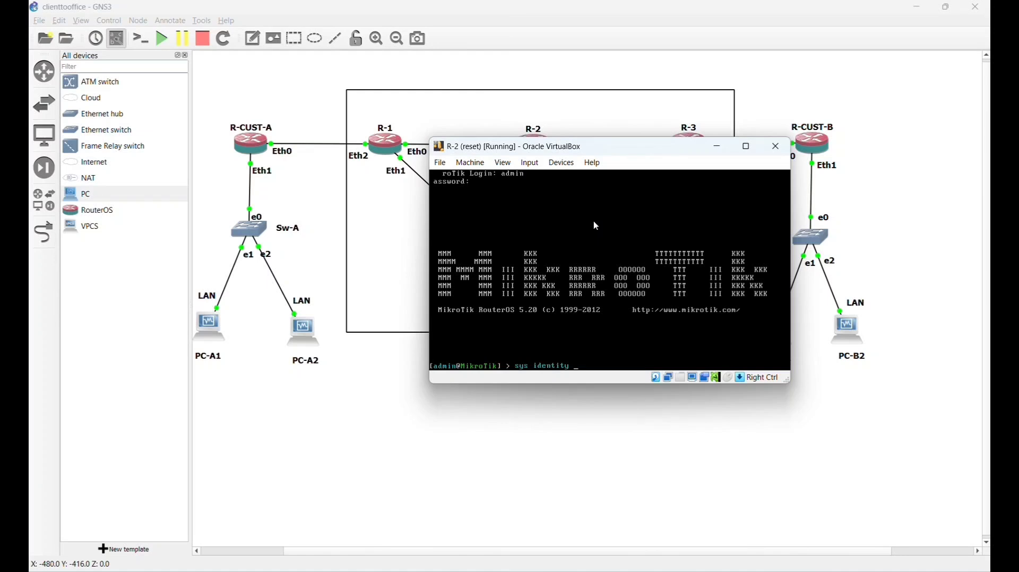
{"action": "type", "text": "set name="}
{"action": "key", "text": "Caps_Lock"}
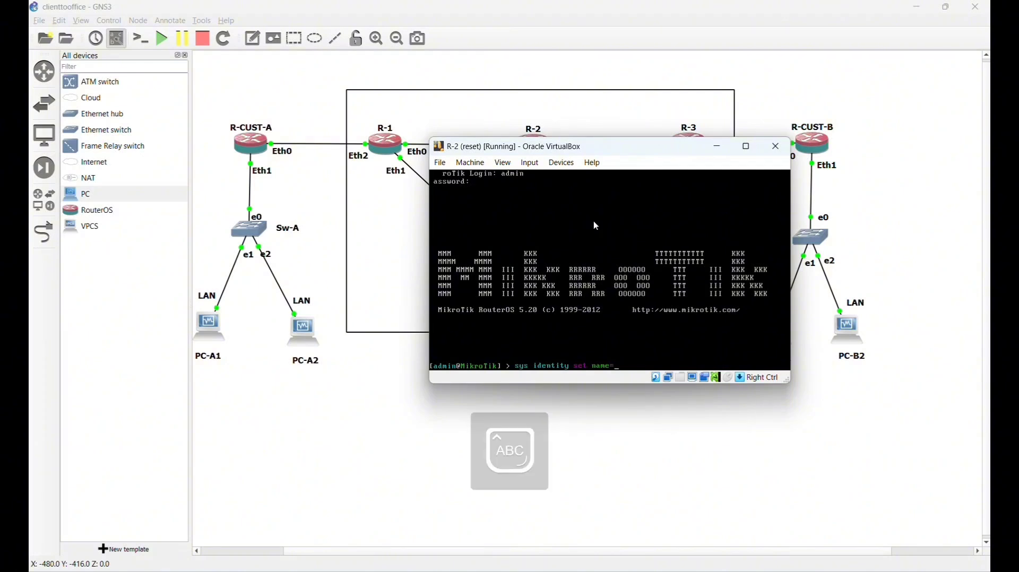
{"action": "type", "text": "R2"}
{"action": "key", "text": "Caps_Lock"}
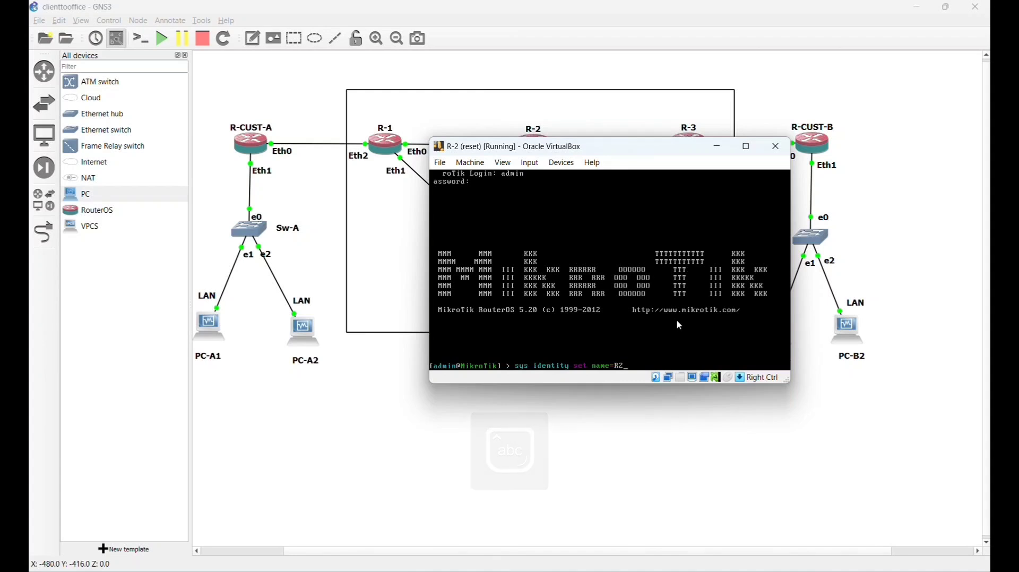
{"action": "key", "text": "Return"}
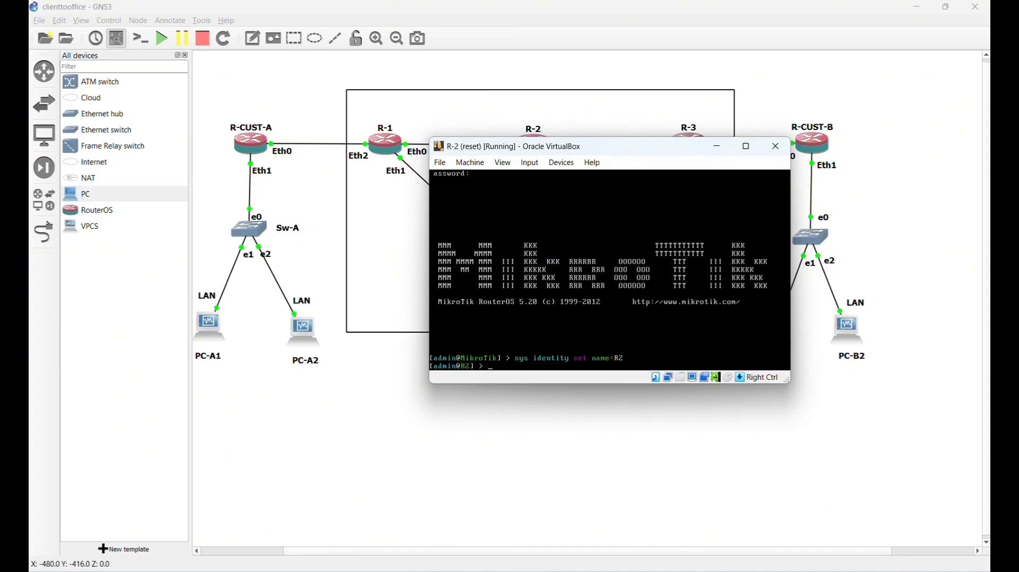
{"action": "mouse_move", "coordinate": [649, 570]}
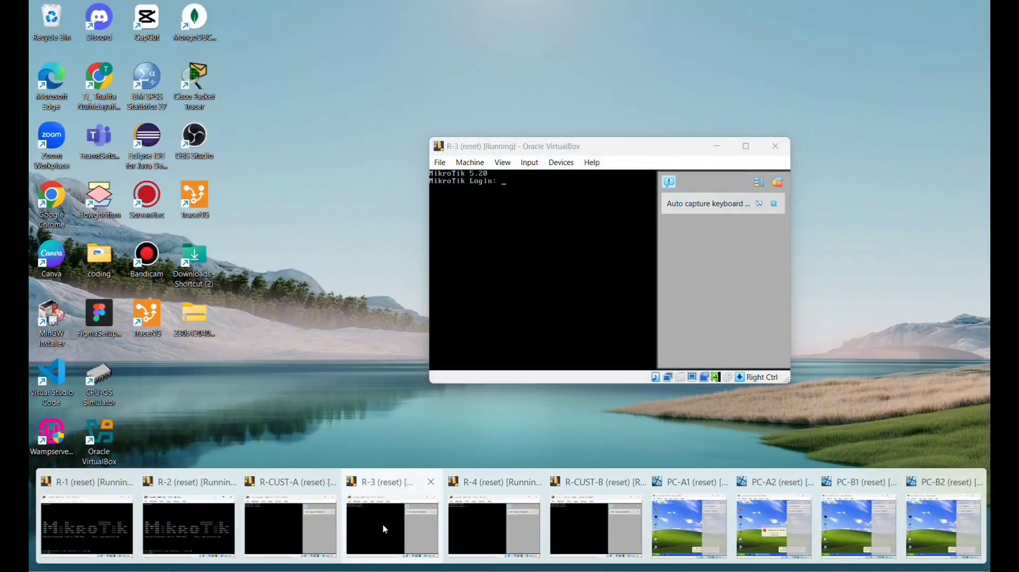
- Log in to the R-3 console as admin and set its identity to R3
{"action": "left_click", "coordinate": [383, 524]}
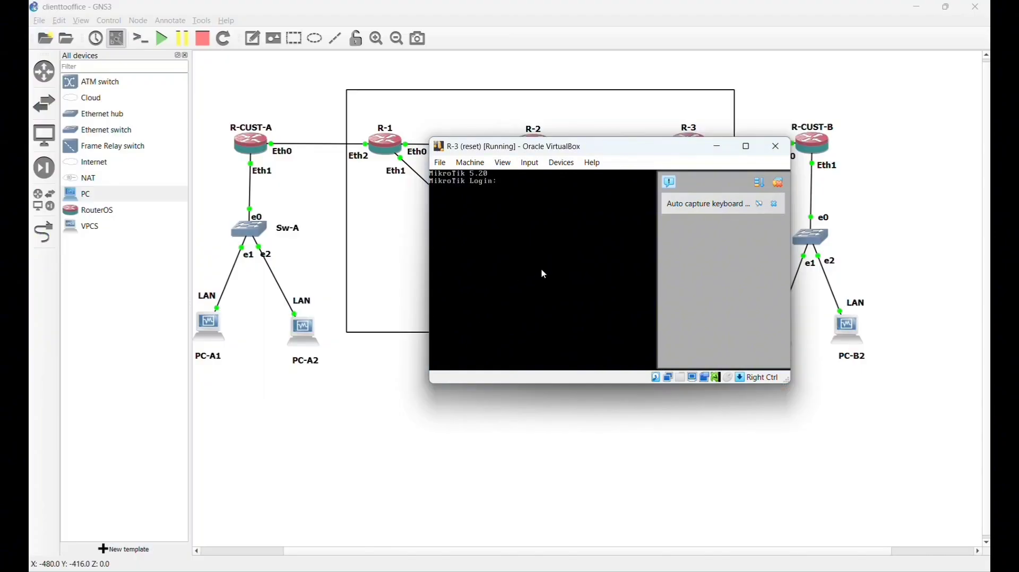
{"action": "left_click", "coordinate": [779, 183]}
{"action": "type", "text": "ad"}
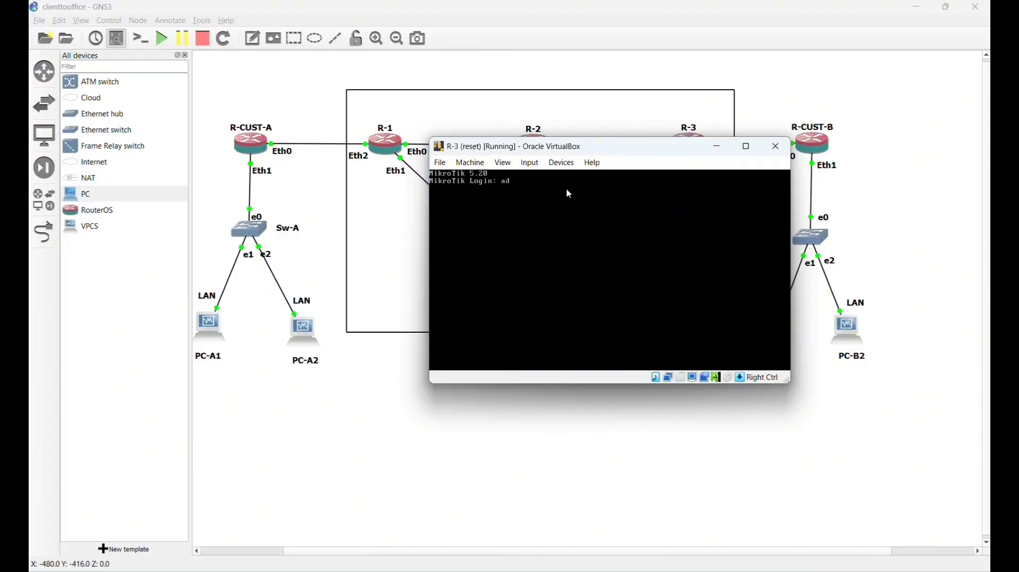
{"action": "type", "text": "min"}
{"action": "key", "text": "Return"}
{"action": "key", "text": "Return"}
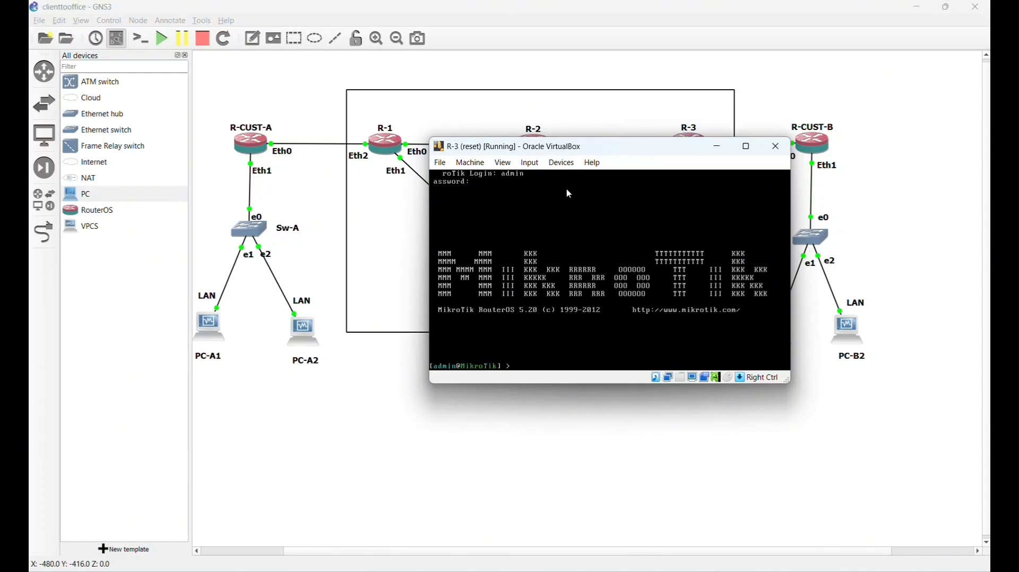
{"action": "type", "text": "system"}
{"action": "key", "text": "BackSpace"}
{"action": "key", "text": "BackSpace"}
{"action": "key", "text": "BackSpace"}
{"action": "type", "text": "identity set name="}
{"action": "key", "text": "Caps_Lock"}
{"action": "type", "text": "R3"}
{"action": "key", "text": "Return"}
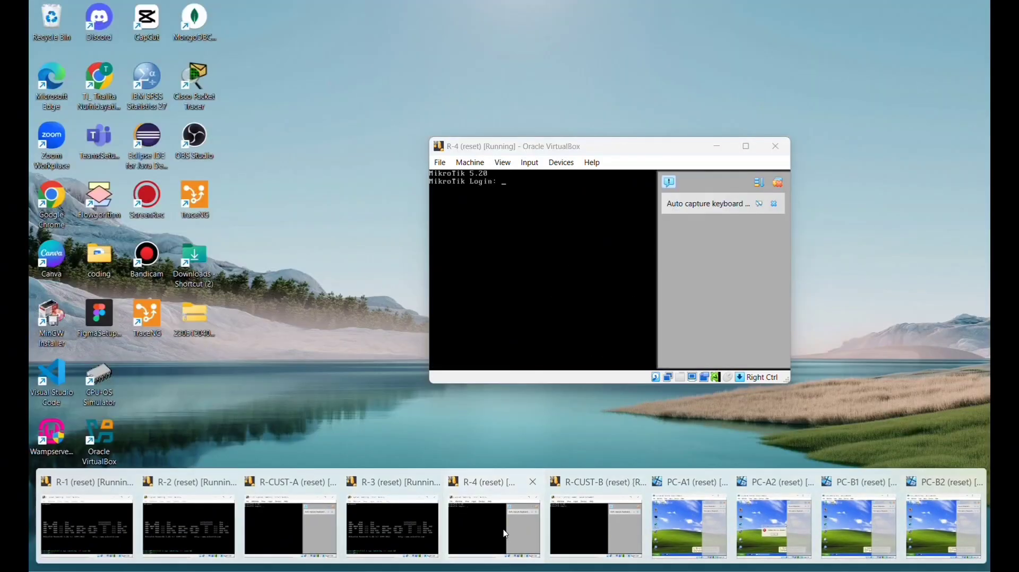
- Log in to the R-4 console as admin and set its identity to R4
{"action": "left_click", "coordinate": [525, 509]}
{"action": "left_click", "coordinate": [778, 182]}
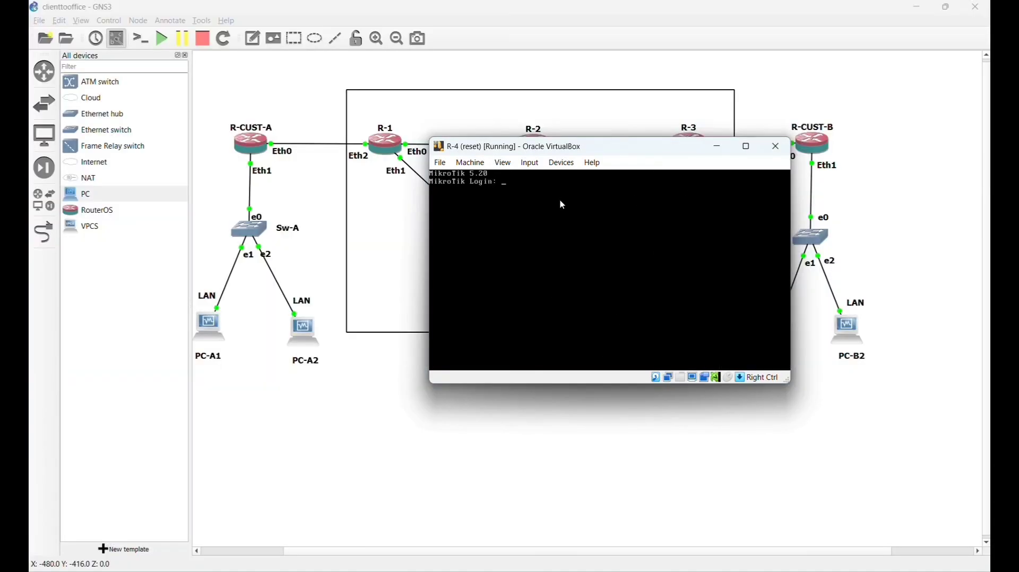
{"action": "type", "text": "sys"}
{"action": "key", "text": "BackSpace"}
{"action": "key", "text": "BackSpace"}
{"action": "key", "text": "BackSpace"}
{"action": "type", "text": "admin"}
{"action": "key", "text": "Return"}
{"action": "key", "text": "Return"}
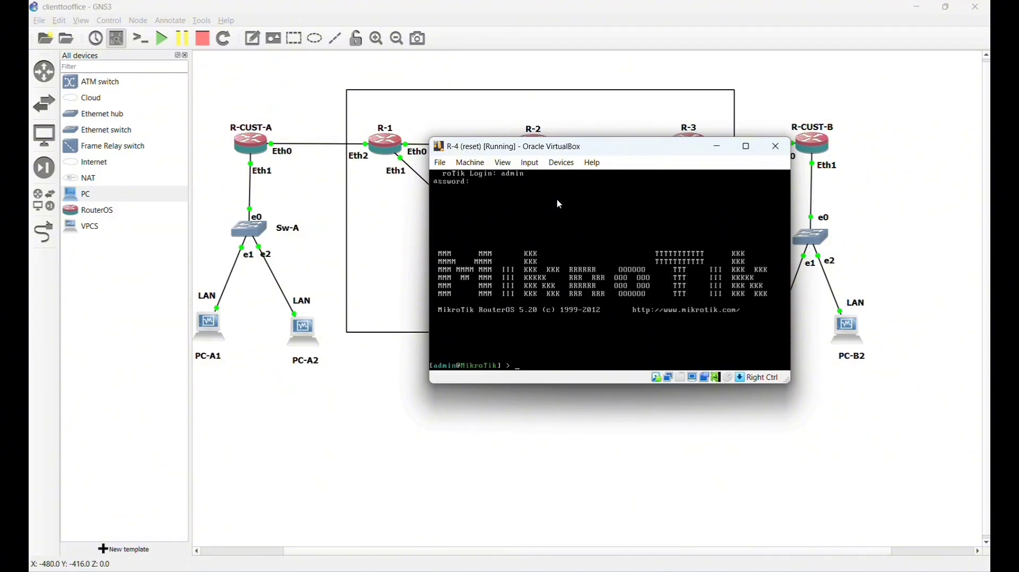
{"action": "type", "text": "sys identity set name="}
{"action": "key", "text": "Caps_Lock"}
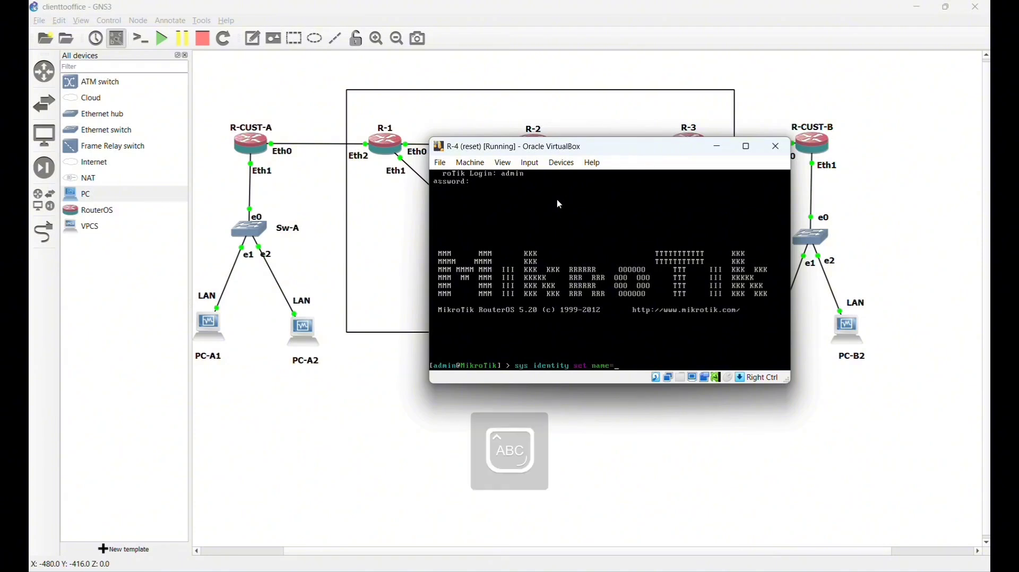
{"action": "type", "text": "R"}
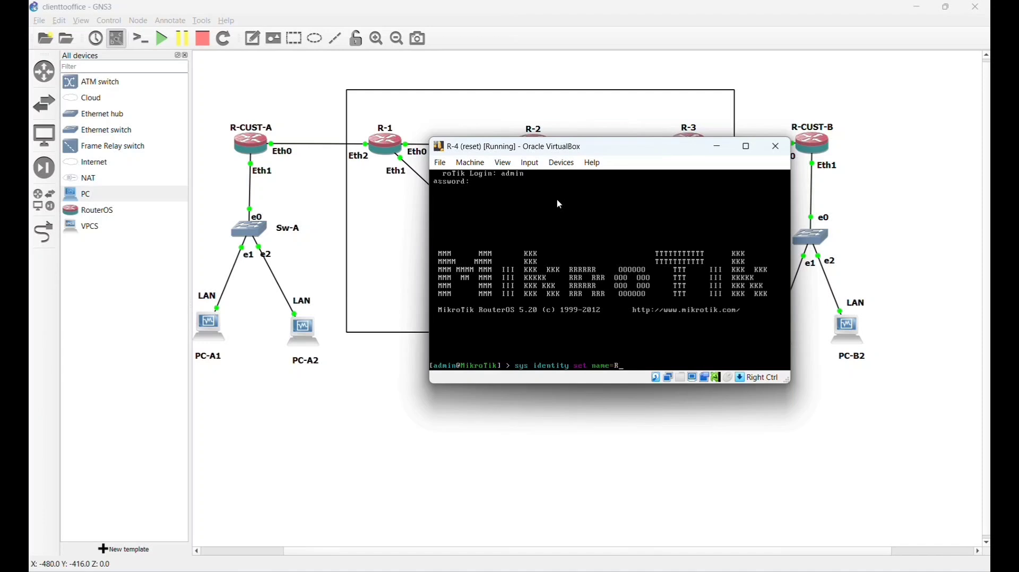
{"action": "type", "text": "4"}
{"action": "key", "text": "Return"}
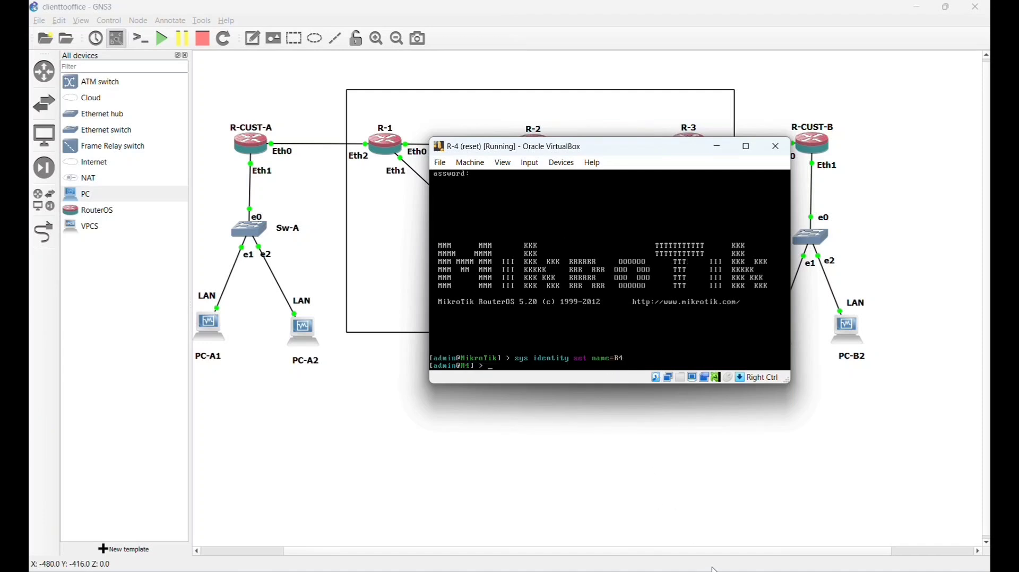
{"action": "key", "text": "alt+Tab"}
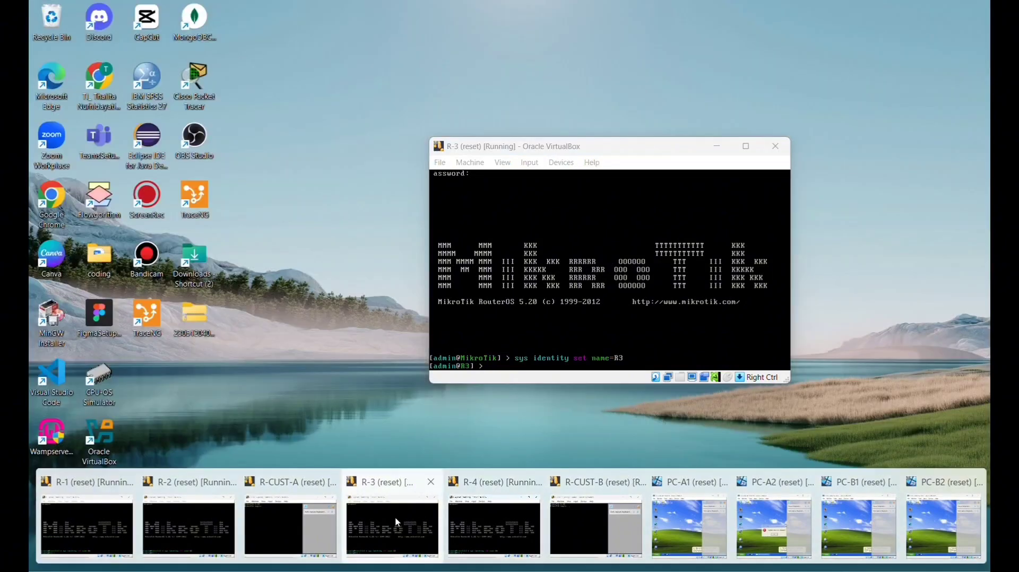
- Bring the R-CUST-A console forward and log in as admin
{"action": "left_click", "coordinate": [398, 523]}
{"action": "key", "text": "alt+Tab"}
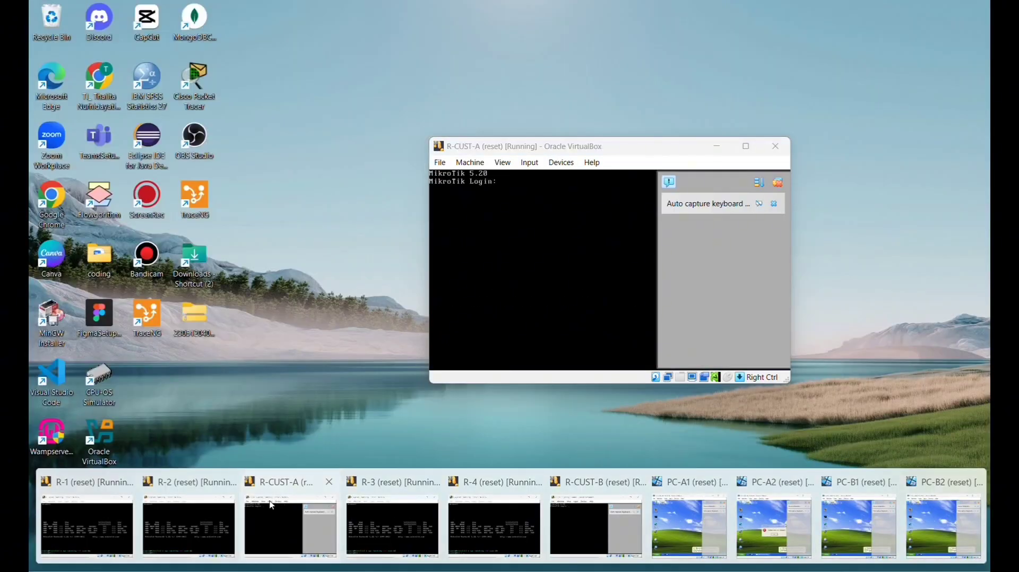
{"action": "left_click", "coordinate": [273, 505]}
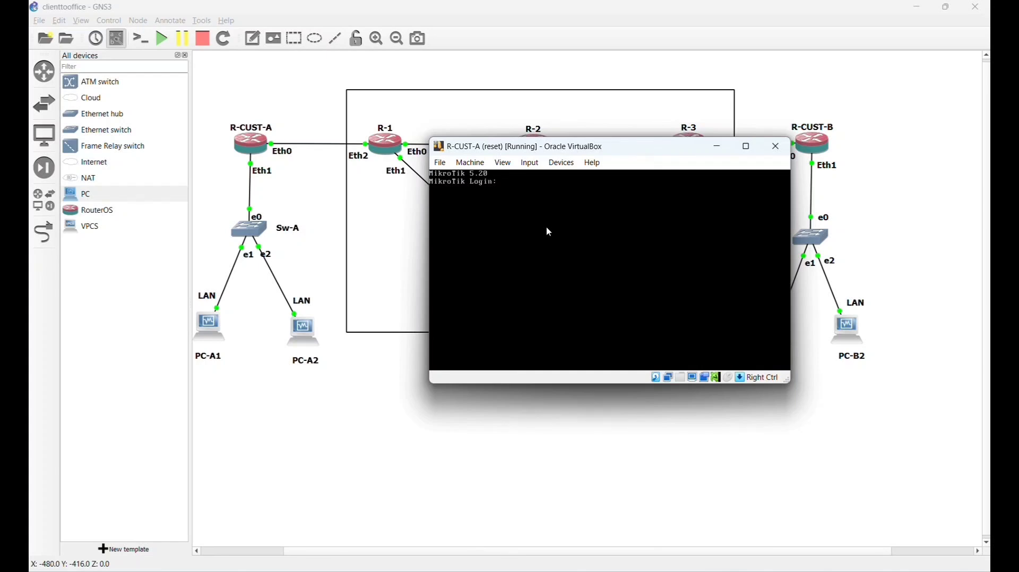
{"action": "type", "text": "admin"}
{"action": "key", "text": "Return"}
{"action": "key", "text": "Return"}
{"action": "type", "text": "admin"}
{"action": "key", "text": "Return"}
{"action": "key", "text": "Return"}
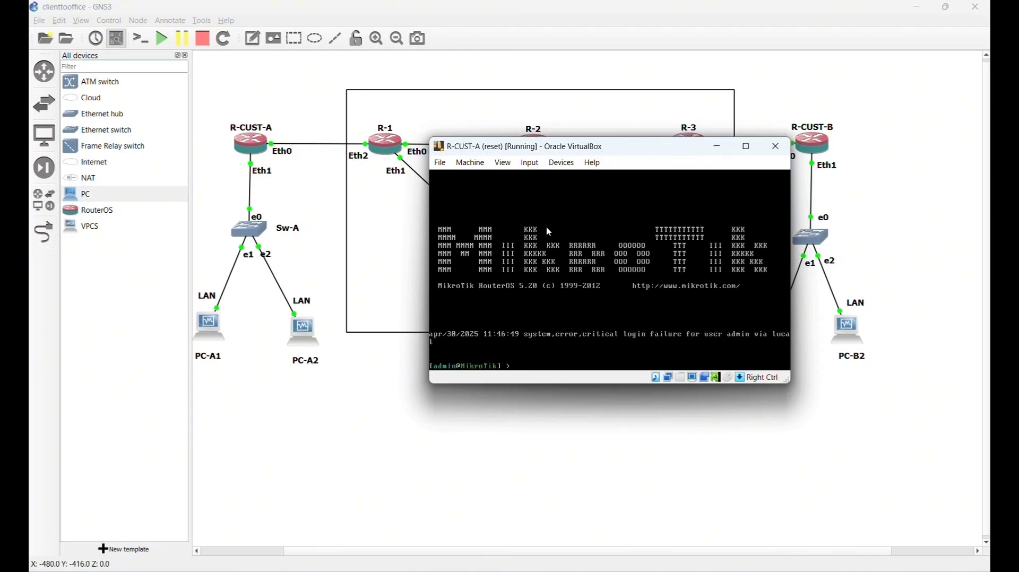
- Set the router's identity to R-CUST-A with sys identity set name=R-CUST-A
{"action": "type", "text": "sys"}
{"action": "key", "text": "Caps_Lock"}
{"action": "key", "text": "Caps_Lock"}
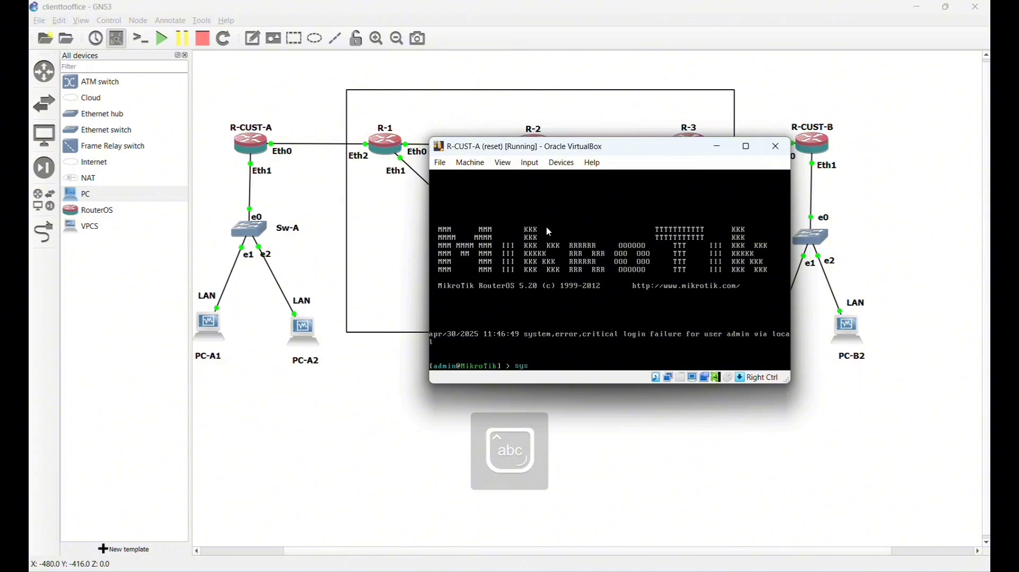
{"action": "type", "text": "identity set"}
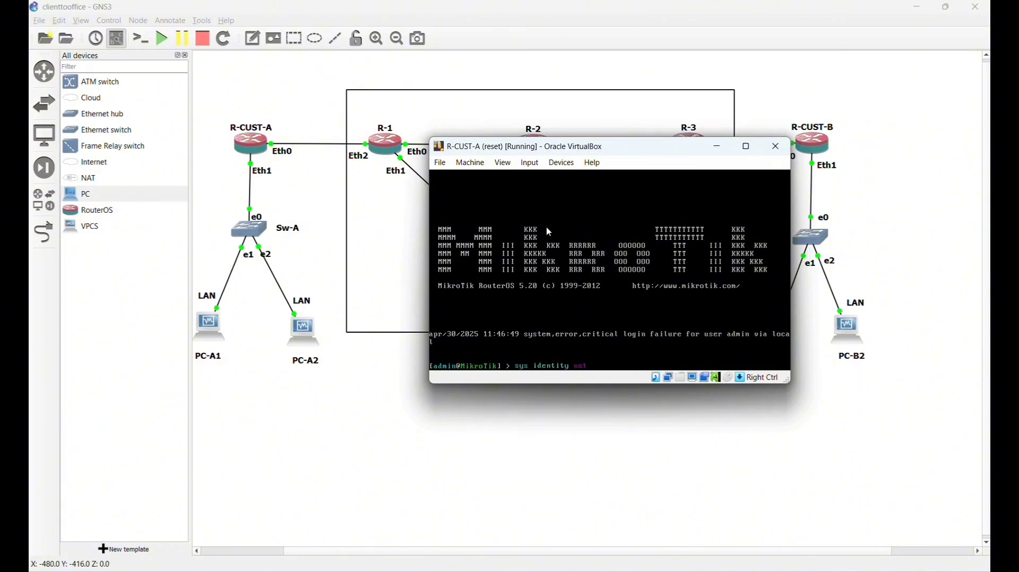
{"action": "type", "text": " name="}
{"action": "key", "text": "Caps_Lock"}
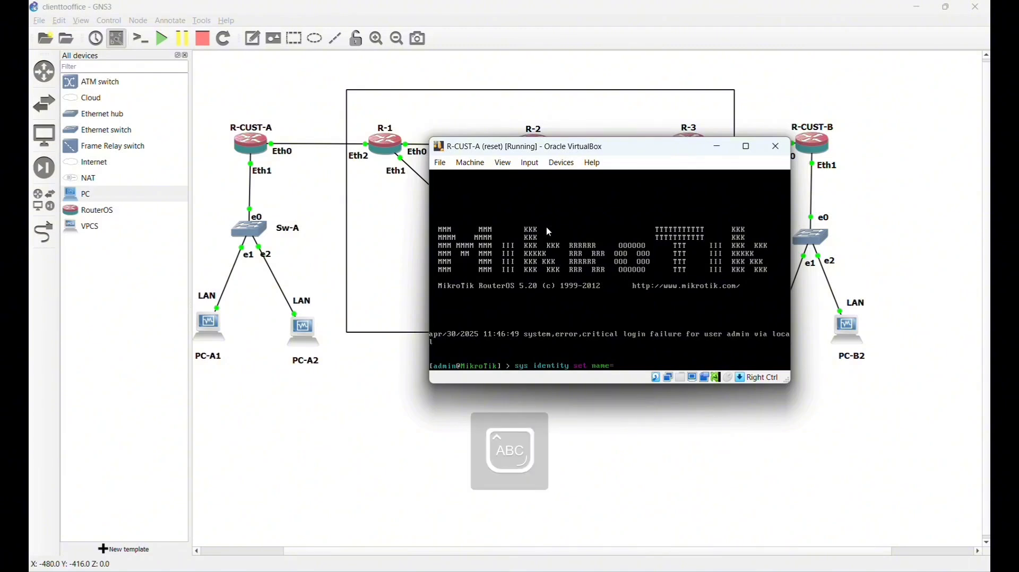
{"action": "type", "text": "R-CUST"}
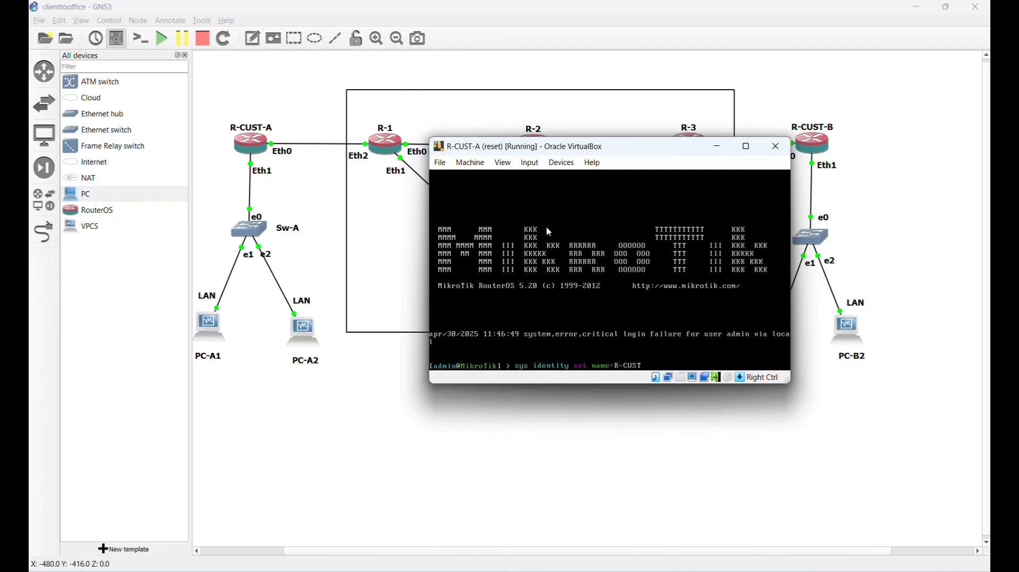
{"action": "type", "text": "-A"}
{"action": "key", "text": "Return"}
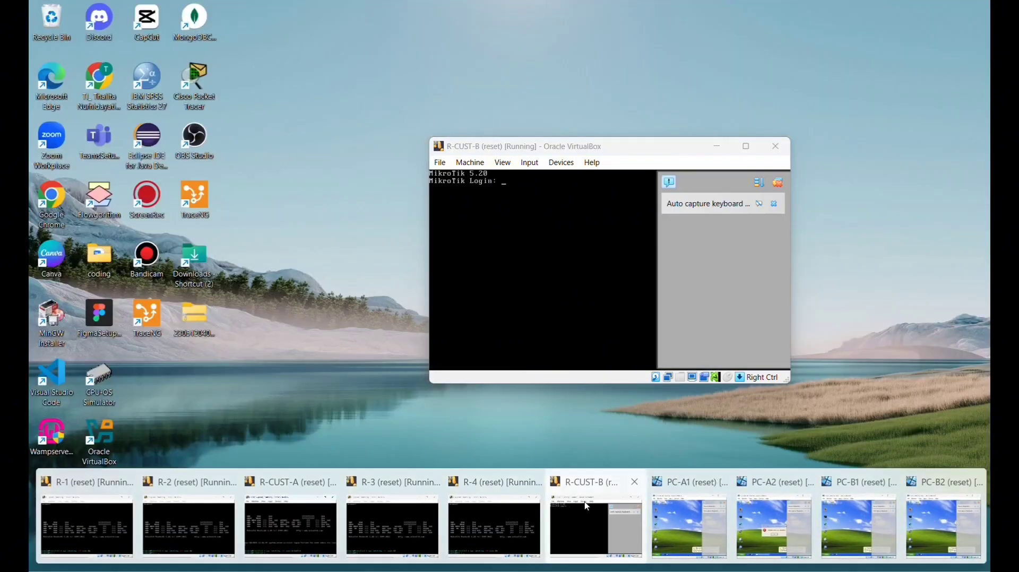
- Bring up the R-CUST-B console, dismiss its notices, and log in as admin
{"action": "left_click", "coordinate": [587, 523]}
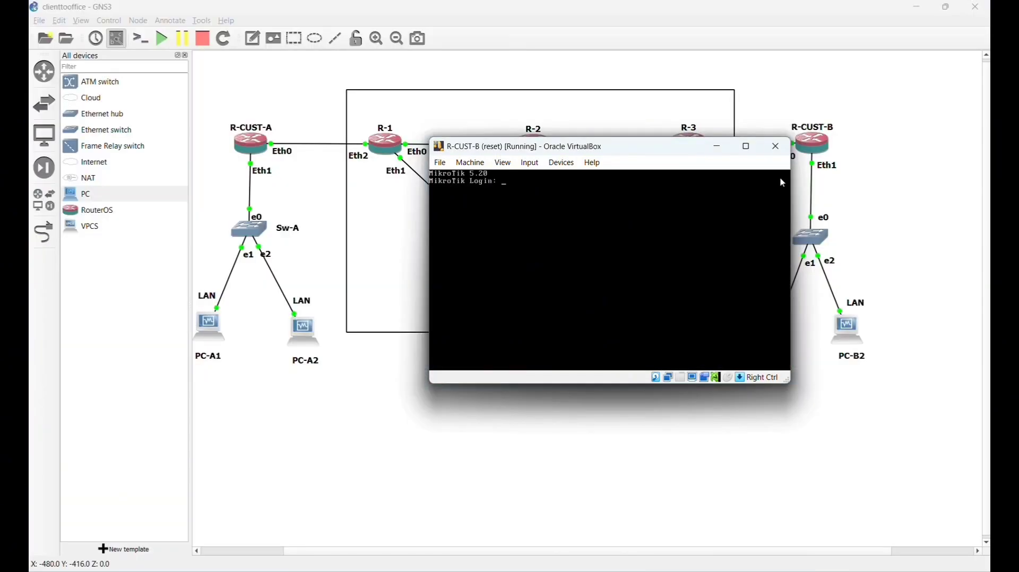
{"action": "left_click", "coordinate": [551, 187]}
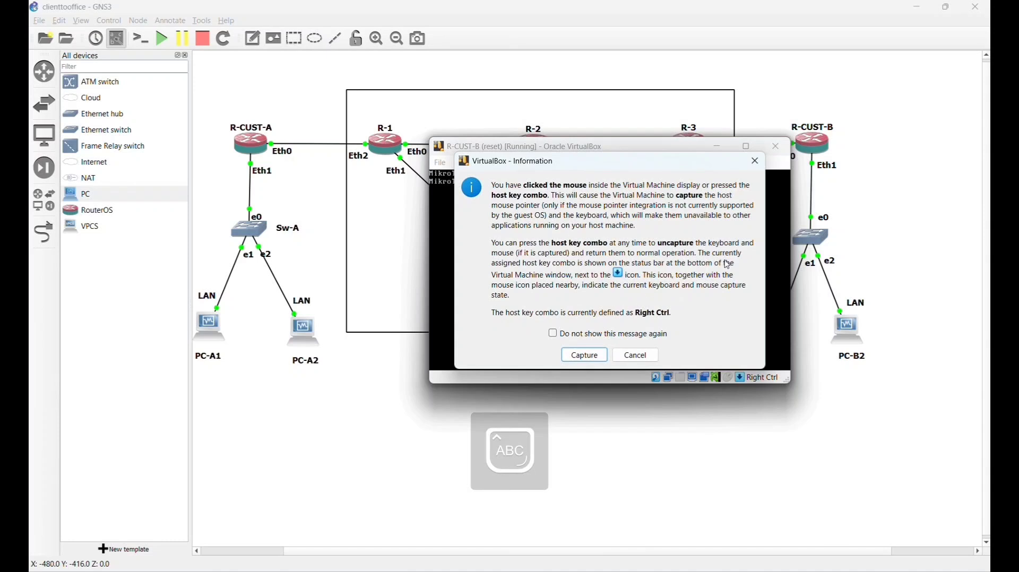
{"action": "left_click", "coordinate": [637, 355]}
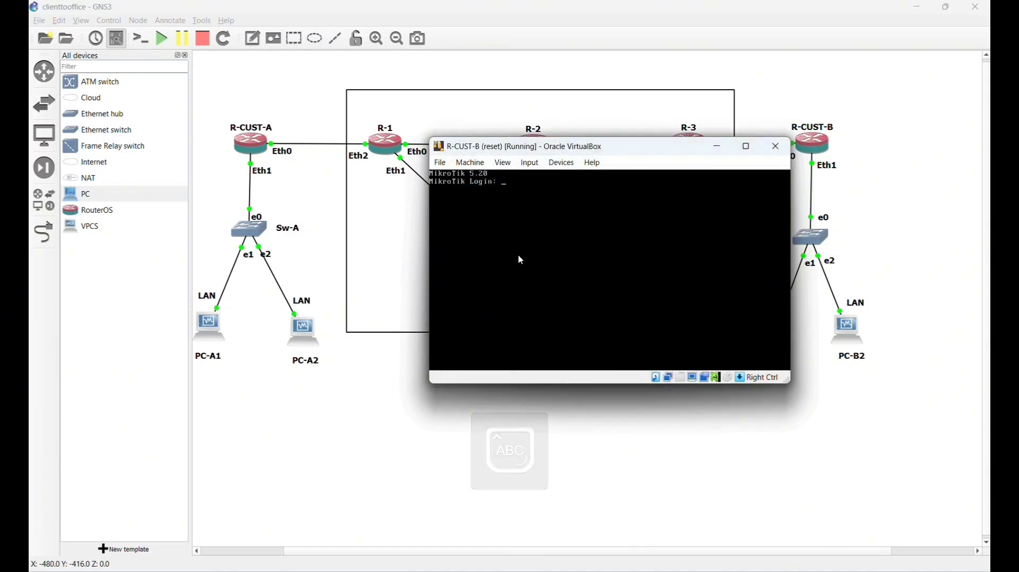
{"action": "key", "text": "Caps_Lock"}
{"action": "type", "text": "adm"}
{"action": "type", "text": "in"}
{"action": "key", "text": "Return"}
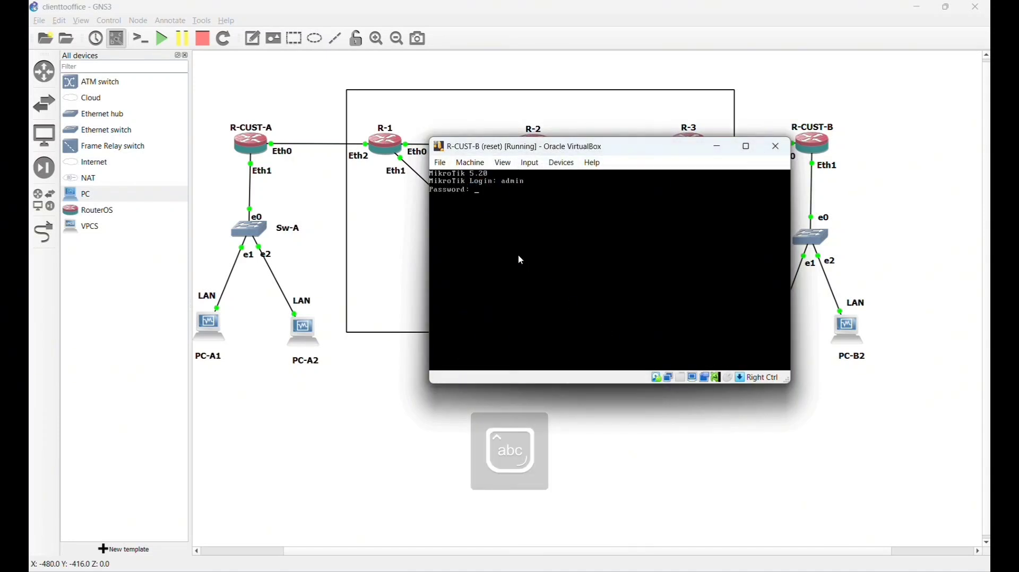
{"action": "key", "text": "Return"}
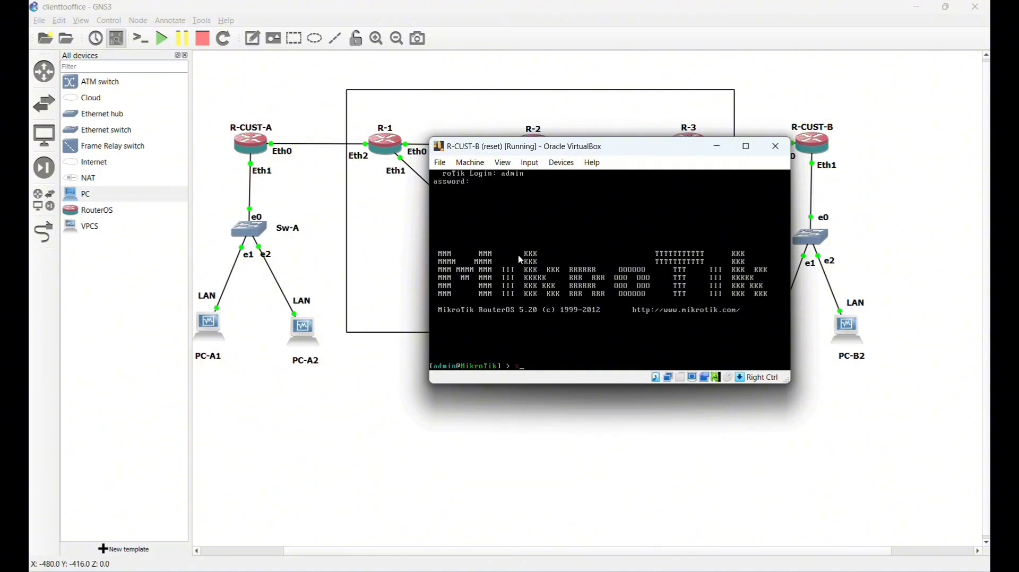
- Set the router's identity to R-CUST-B with sys identity set name=R-CUST-B
{"action": "type", "text": "sys"}
{"action": "key", "text": "Caps_Lock"}
{"action": "key", "text": "Caps_Lock"}
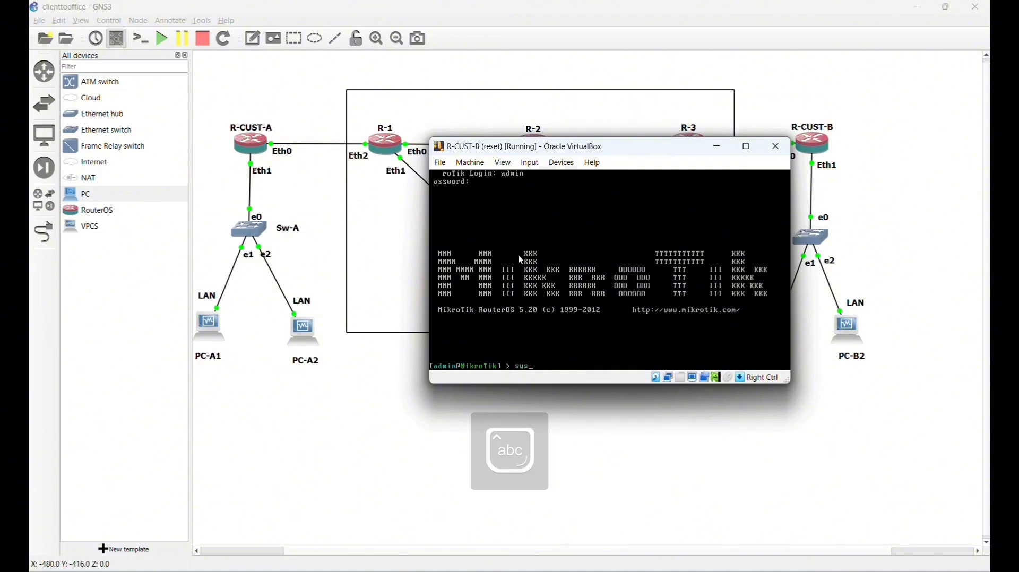
{"action": "type", "text": "identity set name="}
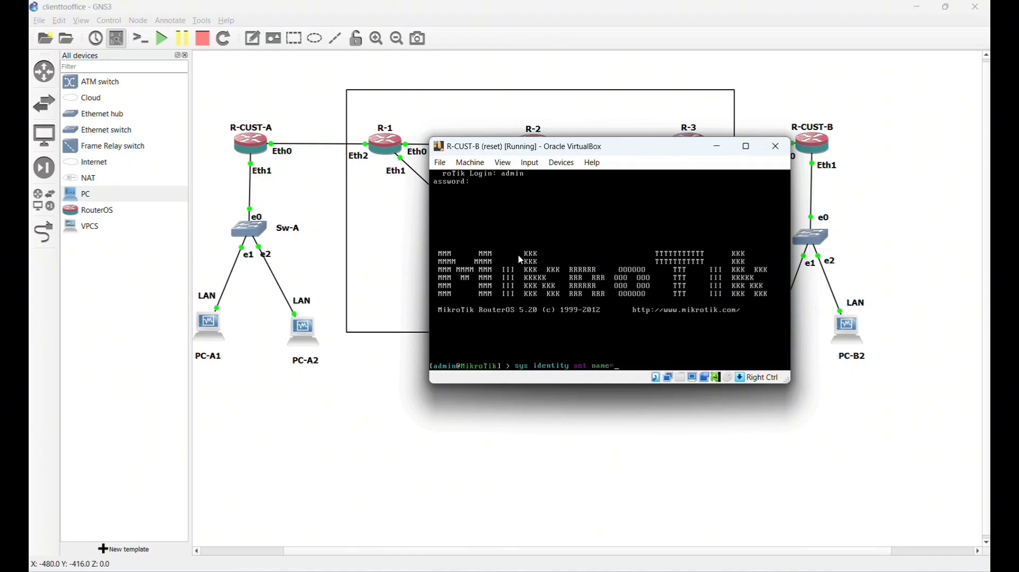
{"action": "key", "text": "Caps_Lock"}
{"action": "type", "text": "R-CUST"}
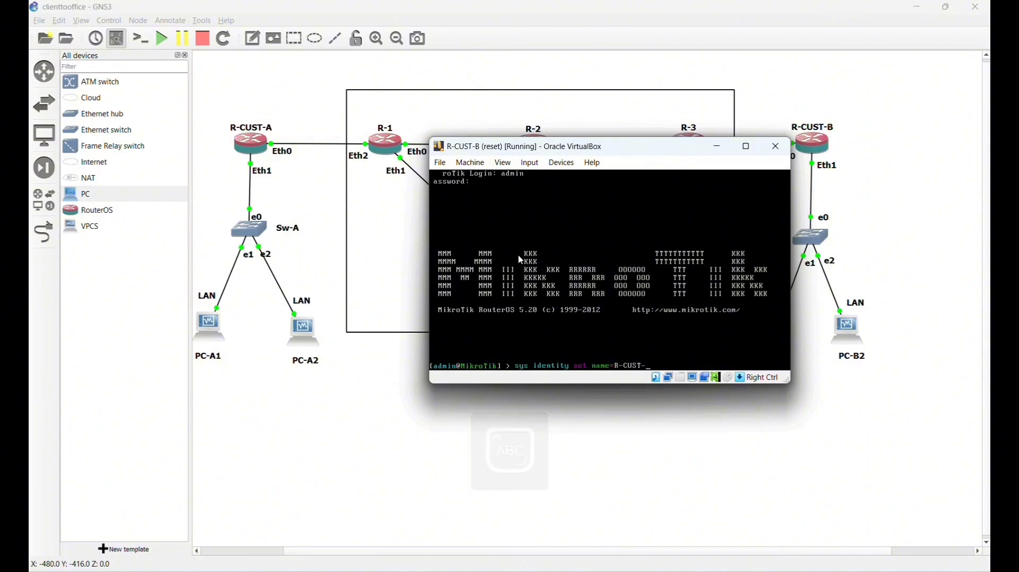
{"action": "type", "text": "-B"}
{"action": "key", "text": "Caps_Lock"}
{"action": "key", "text": "Return"}
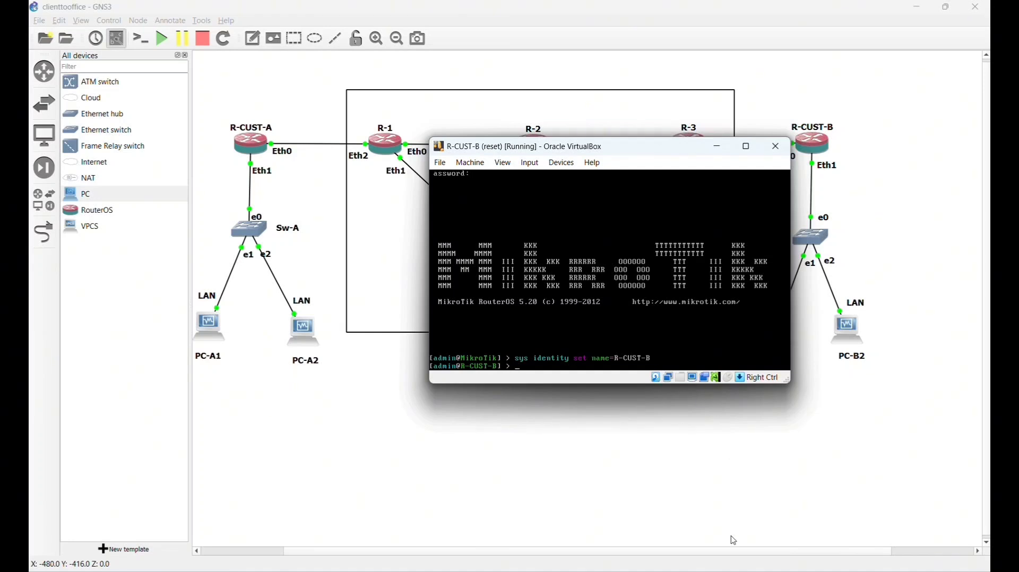
- Bring R-1's console to the front and dismiss the keyboard capture notice
{"action": "mouse_move", "coordinate": [735, 571]}
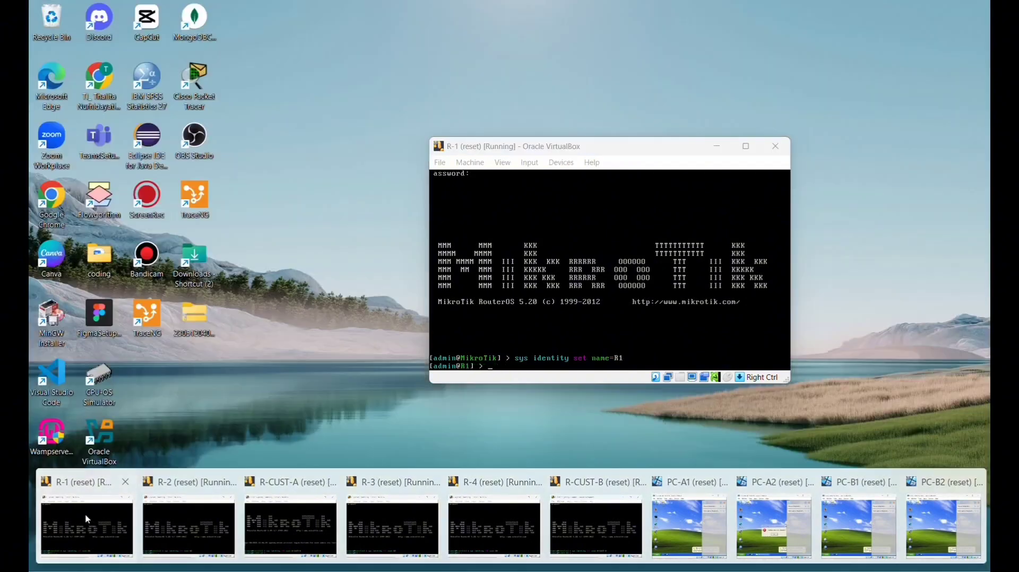
{"action": "left_click", "coordinate": [82, 522]}
{"action": "left_click", "coordinate": [490, 373]}
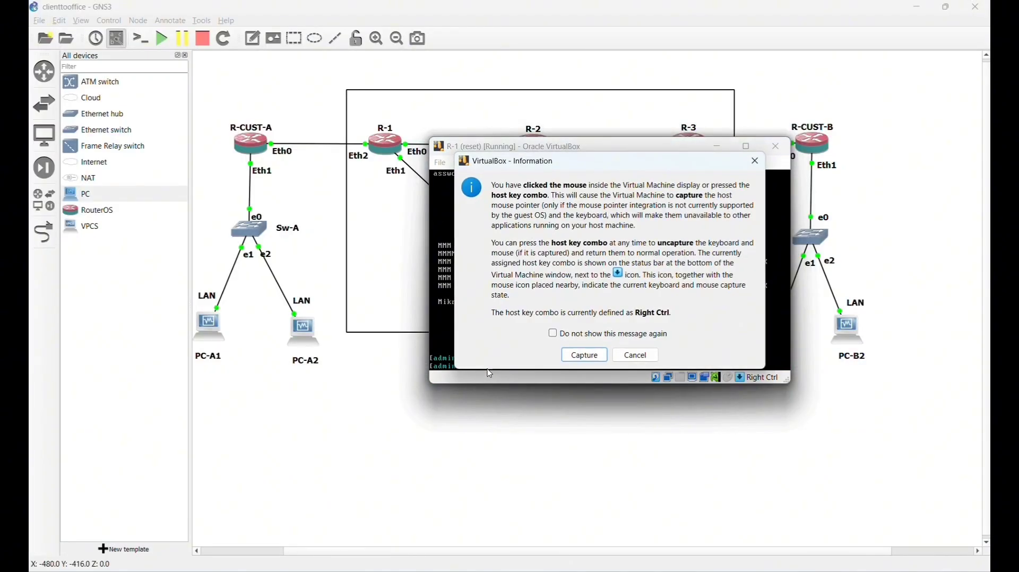
{"action": "left_click", "coordinate": [636, 355]}
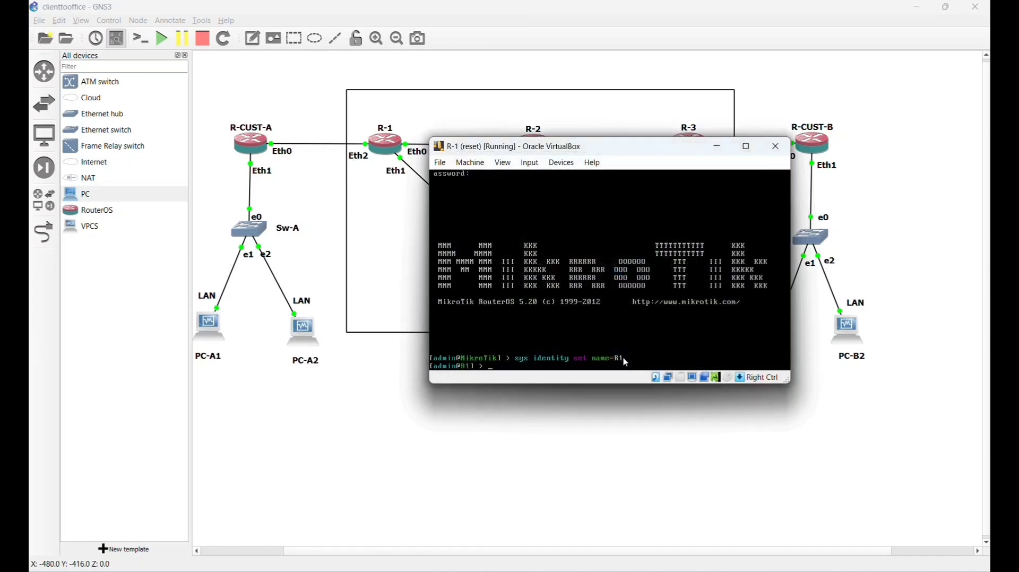
- Assign address 12.12.12.1/24 to ether1 on R-1
{"action": "type", "text": "ip "}
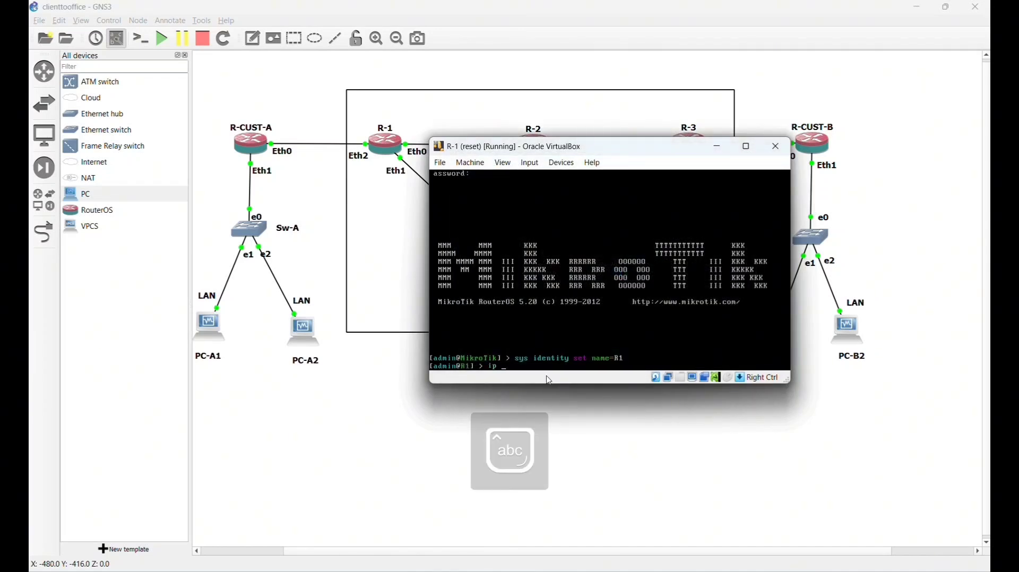
{"action": "type", "text": "address add a"}
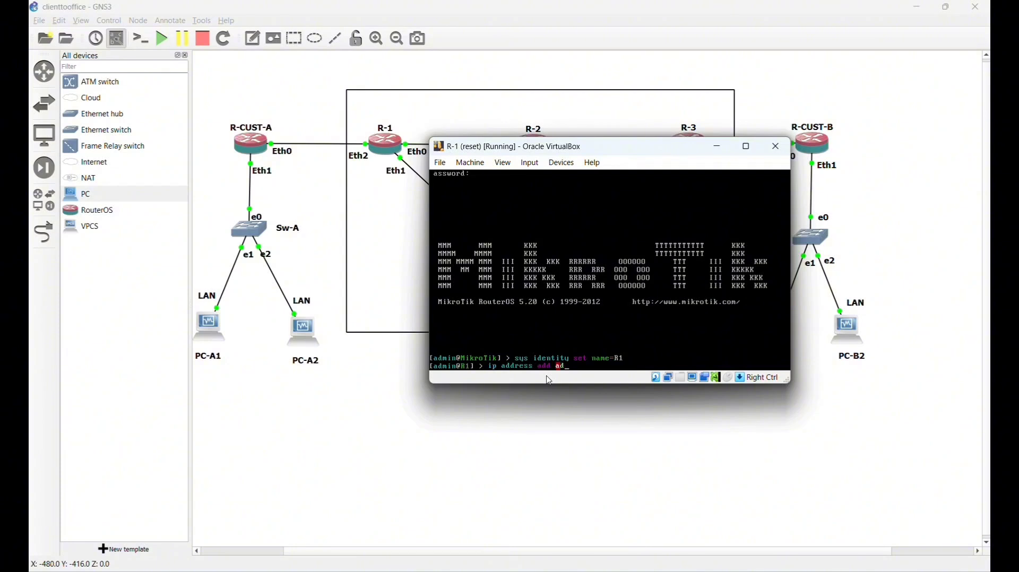
{"action": "key", "text": "Tab"}
{"action": "type", "text": "12.12.12.1/24 int"}
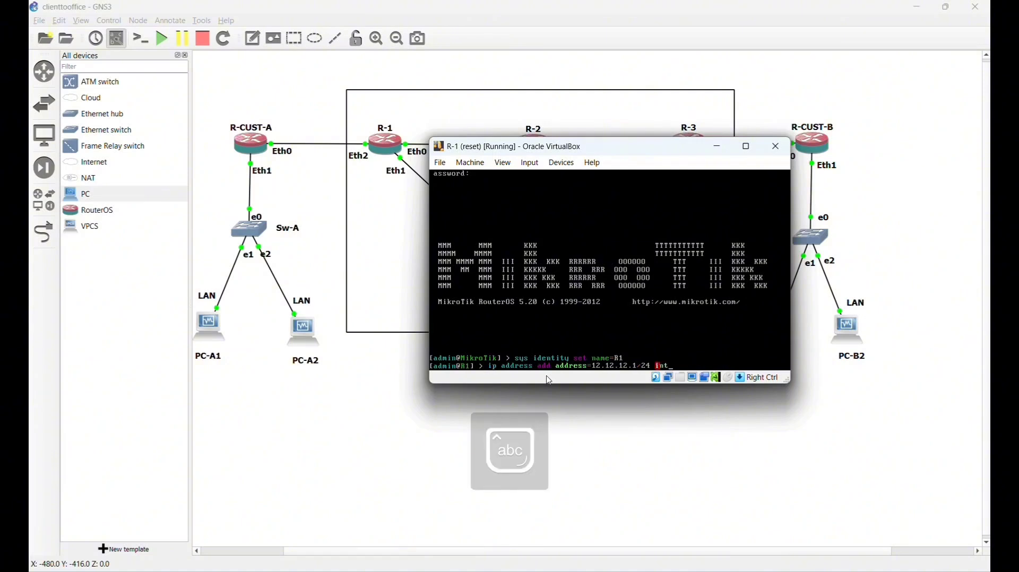
{"action": "key", "text": "Tab"}
{"action": "type", "text": "ether1"}
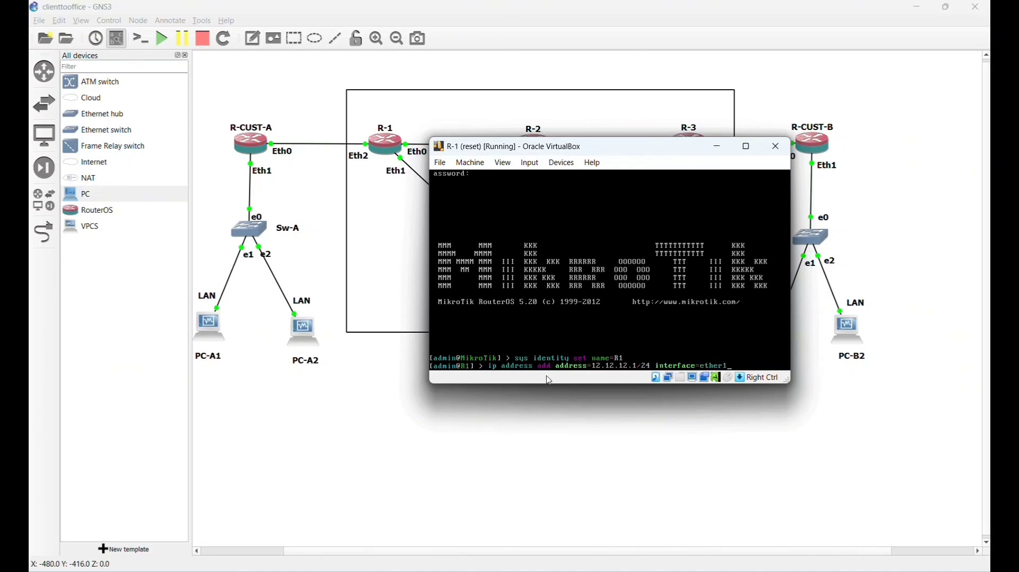
{"action": "key", "text": "Return"}
{"action": "key", "text": "Up"}
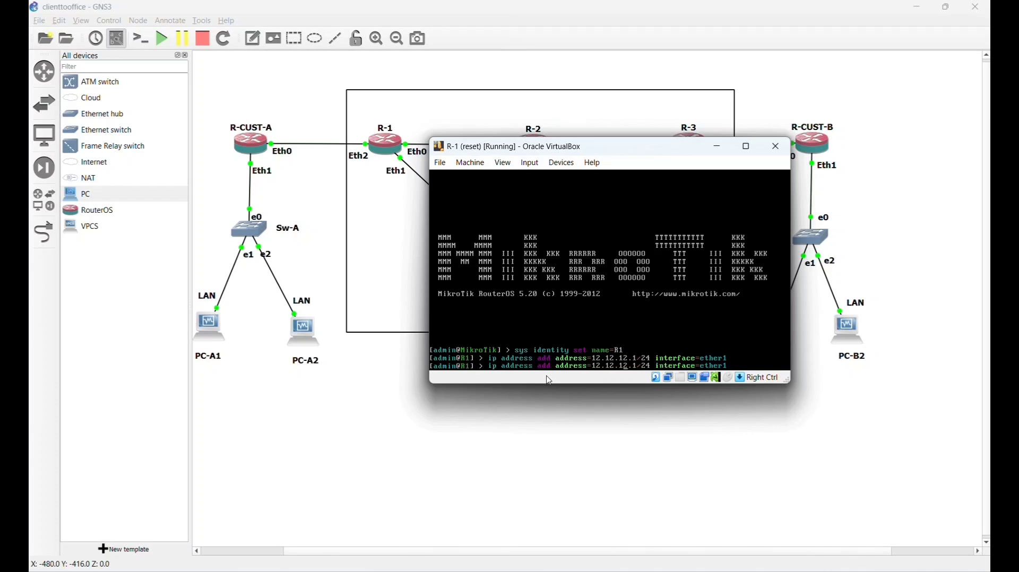
- Add 14.14.14.1/24 on ether2 to R-1 by editing the previous command
{"action": "key", "text": "BackSpace"}
{"action": "key", "text": "BackSpace"}
{"action": "key", "text": "BackSpace"}
{"action": "key", "text": "BackSpace"}
{"action": "key", "text": "BackSpace"}
{"action": "key", "text": "BackSpace"}
{"action": "key", "text": "BackSpace"}
{"action": "type", "text": "4.4."}
{"action": "key", "text": "BackSpace"}
{"action": "key", "text": "BackSpace"}
{"action": "key", "text": "BackSpace"}
{"action": "key", "text": "BackSpace"}
{"action": "type", "text": "4.14.14"}
{"action": "key", "text": "BackSpace"}
{"action": "type", "text": "2"}
{"action": "key", "text": "Return"}
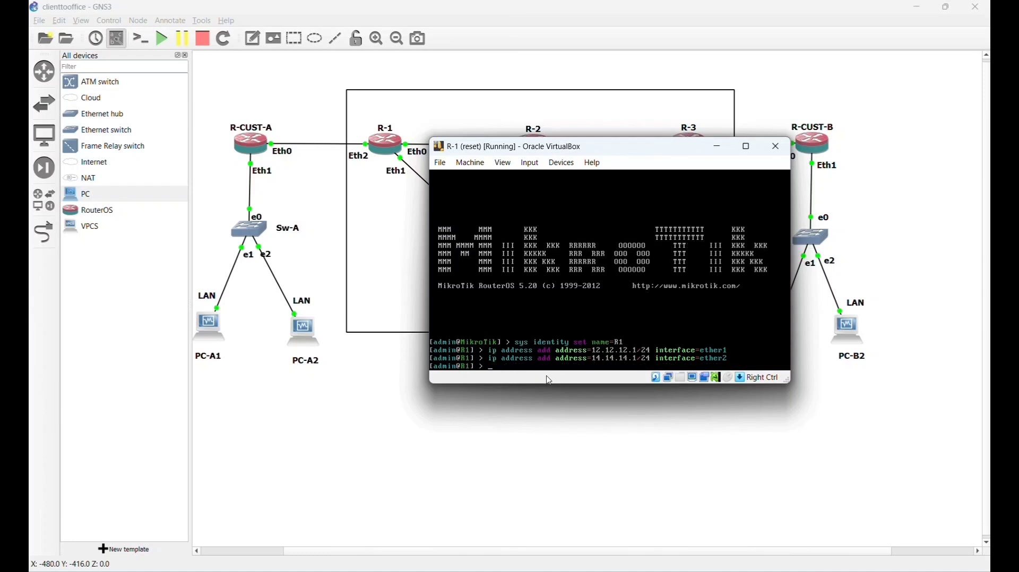
- Add 1.1.1.1/24 on ether3 to R-1
{"action": "key", "text": "Up"}
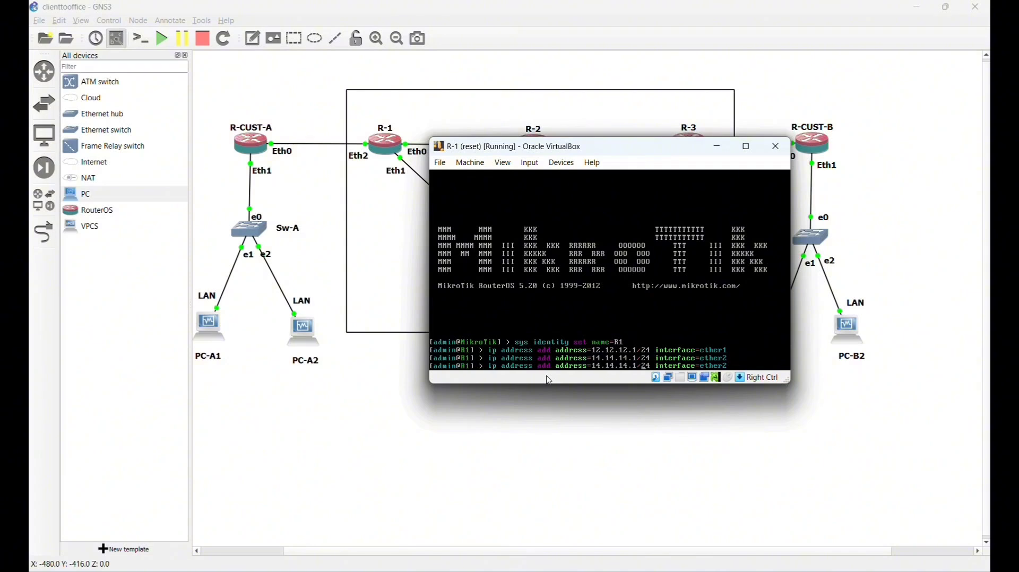
{"action": "key", "text": "BackSpace"}
{"action": "key", "text": "BackSpace"}
{"action": "key", "text": "BackSpace"}
{"action": "key", "text": "BackSpace"}
{"action": "key", "text": "BackSpace"}
{"action": "key", "text": "BackSpace"}
{"action": "key", "text": "BackSpace"}
{"action": "key", "text": "BackSpace"}
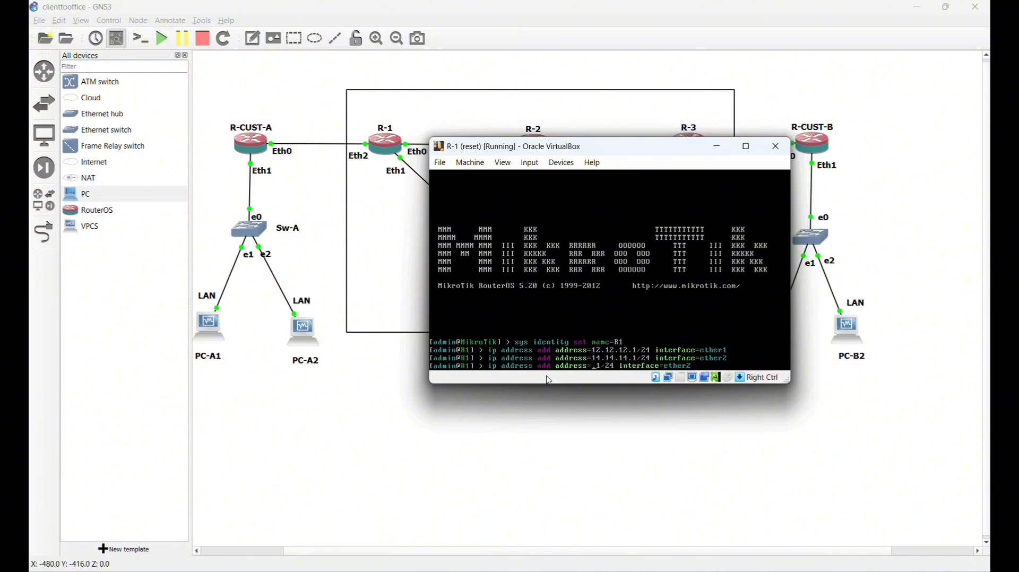
{"action": "type", "text": "1.1.1"}
{"action": "key", "text": "BackSpace"}
{"action": "type", "text": "3"}
{"action": "key", "text": "Return"}
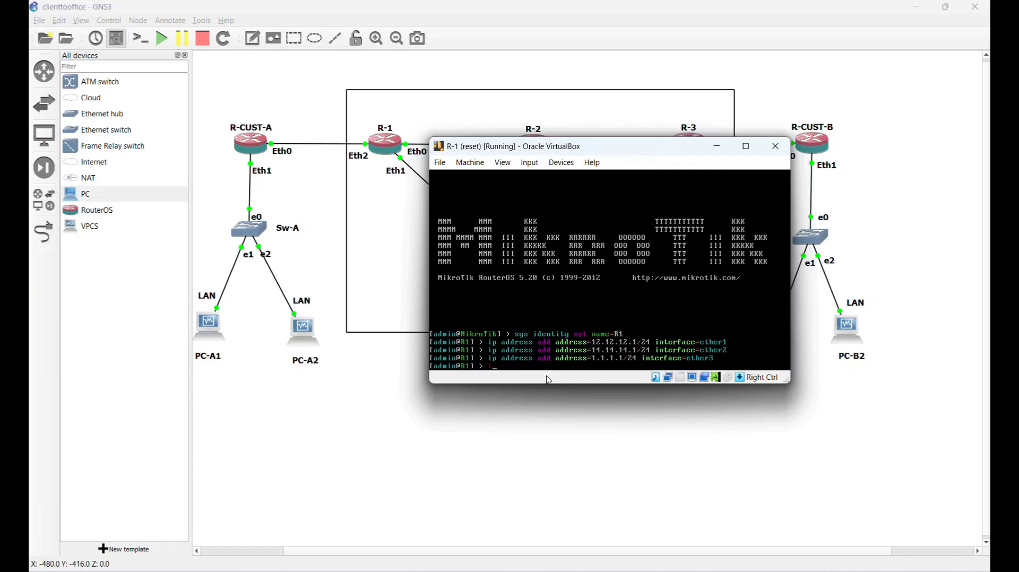
- Print R-1's address table with 'ip address print' and clear the stray shutdown line in R-2
{"action": "type", "text": "ip"}
{"action": "key", "text": "Tab"}
{"action": "key", "text": "Tab"}
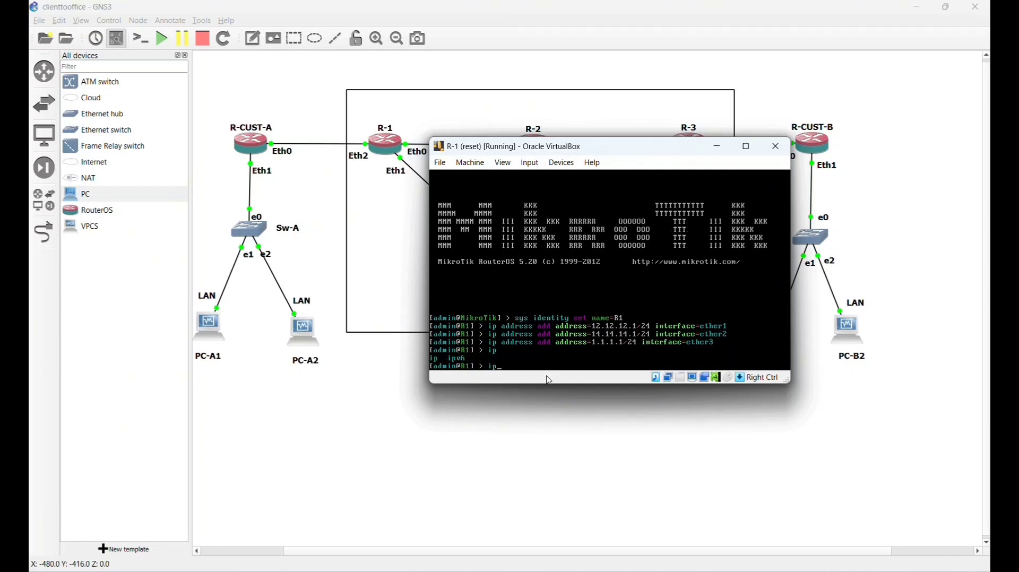
{"action": "type", "text": "add"}
{"action": "type", "text": "ress print"}
{"action": "key", "text": "Return"}
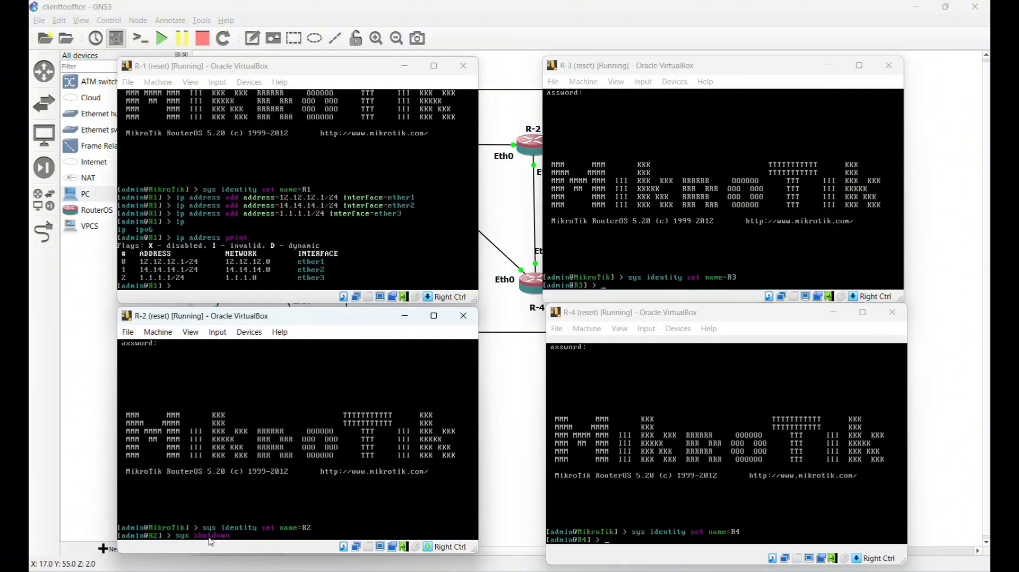
{"action": "key", "text": "Up"}
{"action": "key", "text": "Down"}
- Assign 12.12.12.2/24 to ether1 on R-2
{"action": "type", "text": "ip"}
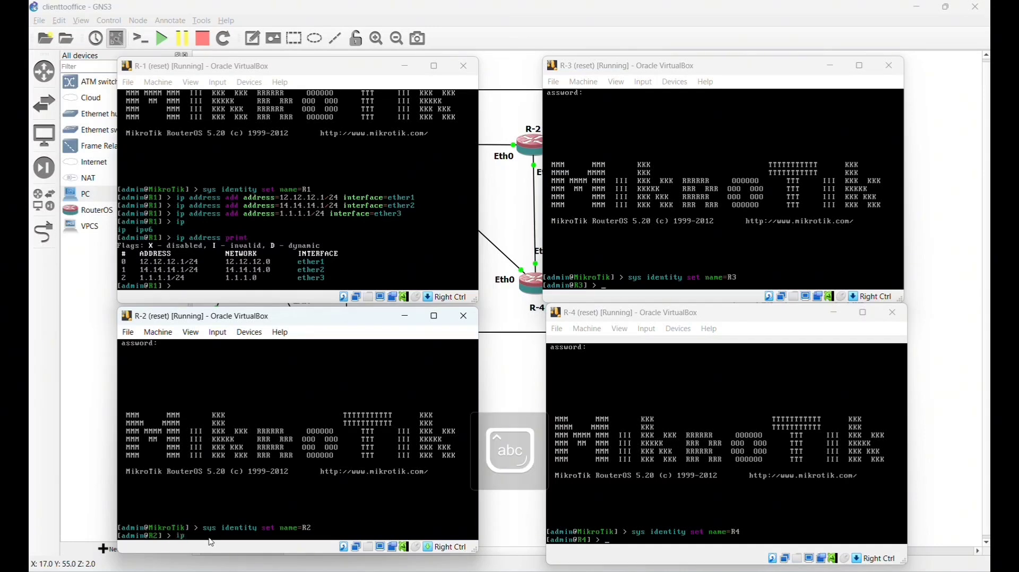
{"action": "type", "text": " address"}
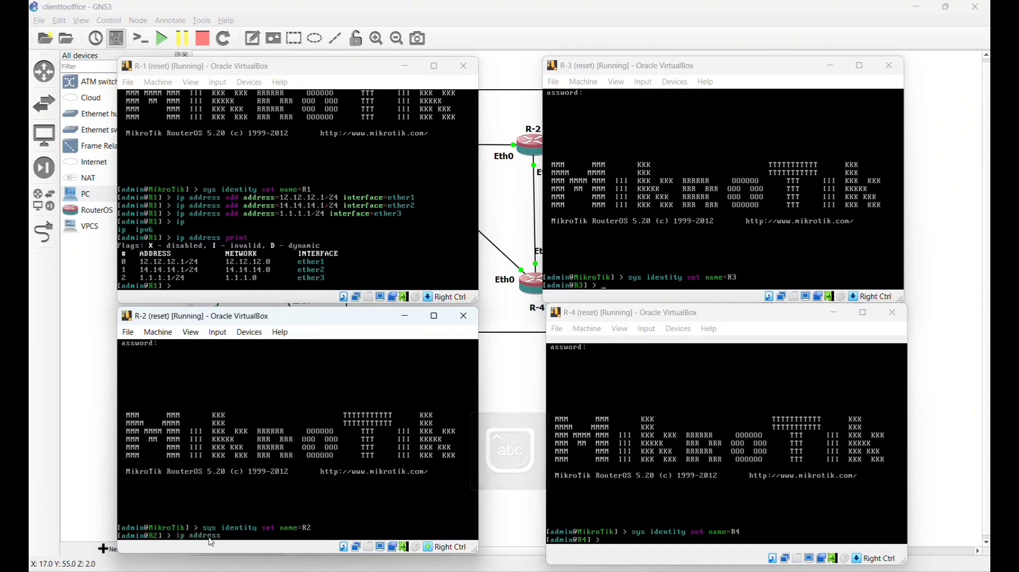
{"action": "type", "text": " add address="}
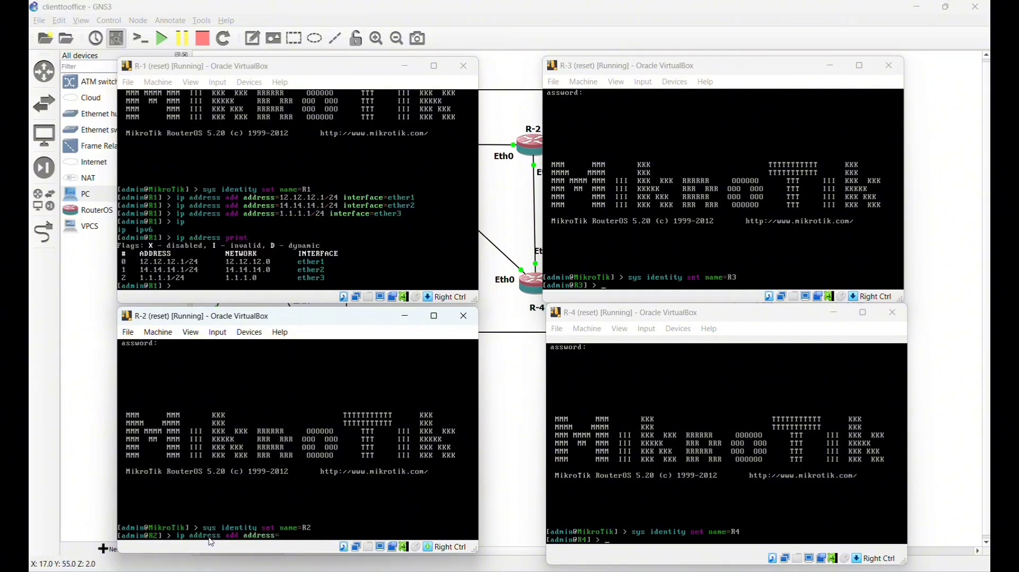
{"action": "type", "text": "12.12.12.2/24 inter"}
{"action": "key", "text": "Tab"}
{"action": "type", "text": "ether1"}
{"action": "key", "text": "Return"}
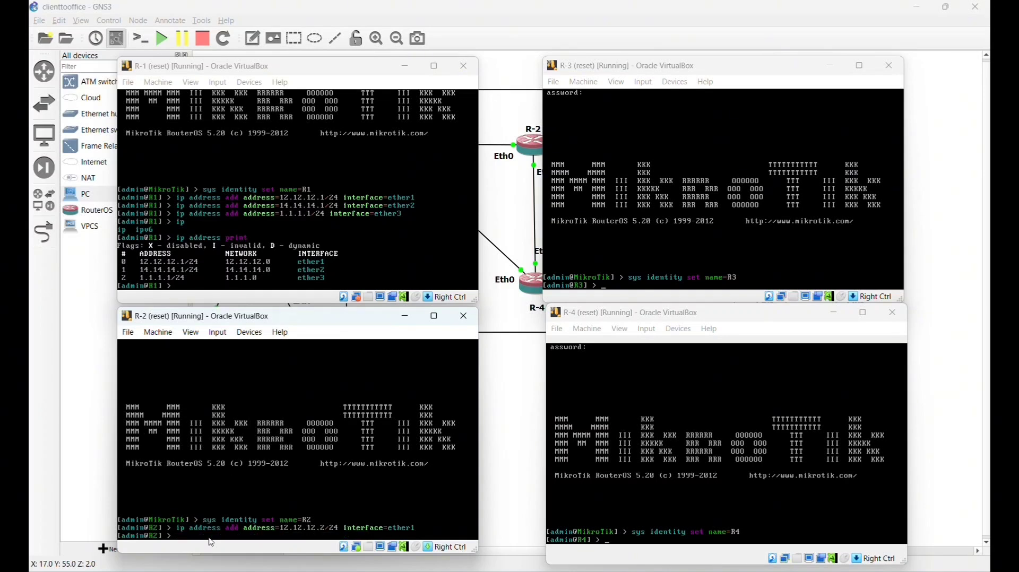
- Add 23.23.23.2/24 on ether2 to R-2
{"action": "key", "text": "Up"}
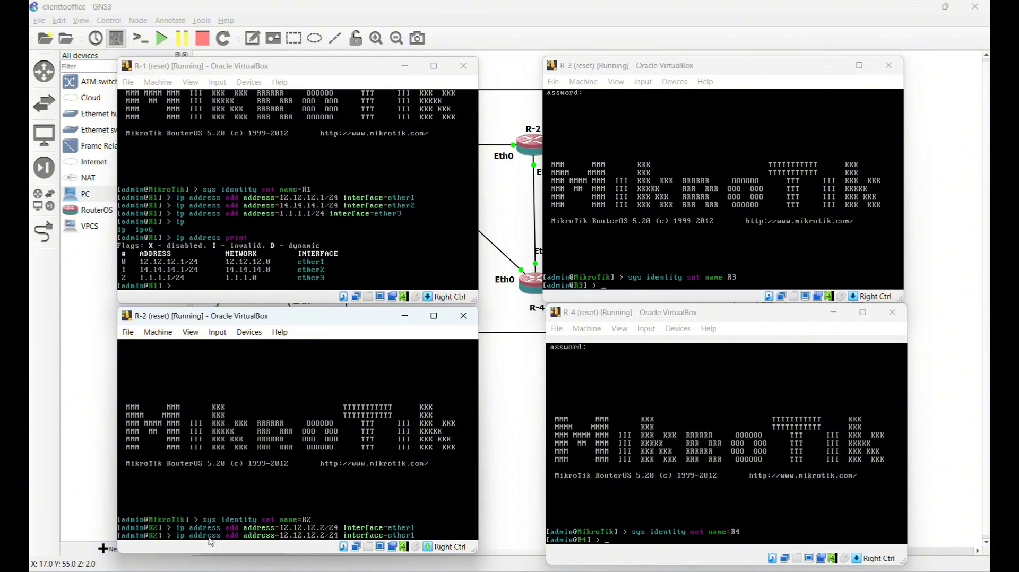
{"action": "key", "text": "BackSpace"}
{"action": "key", "text": "BackSpace"}
{"action": "key", "text": "BackSpace"}
{"action": "key", "text": "BackSpace"}
{"action": "key", "text": "BackSpace"}
{"action": "key", "text": "BackSpace"}
{"action": "key", "text": "BackSpace"}
{"action": "key", "text": "BackSpace"}
{"action": "type", "text": "23.23.23"}
{"action": "type", "text": "2"}
{"action": "key", "text": "Return"}
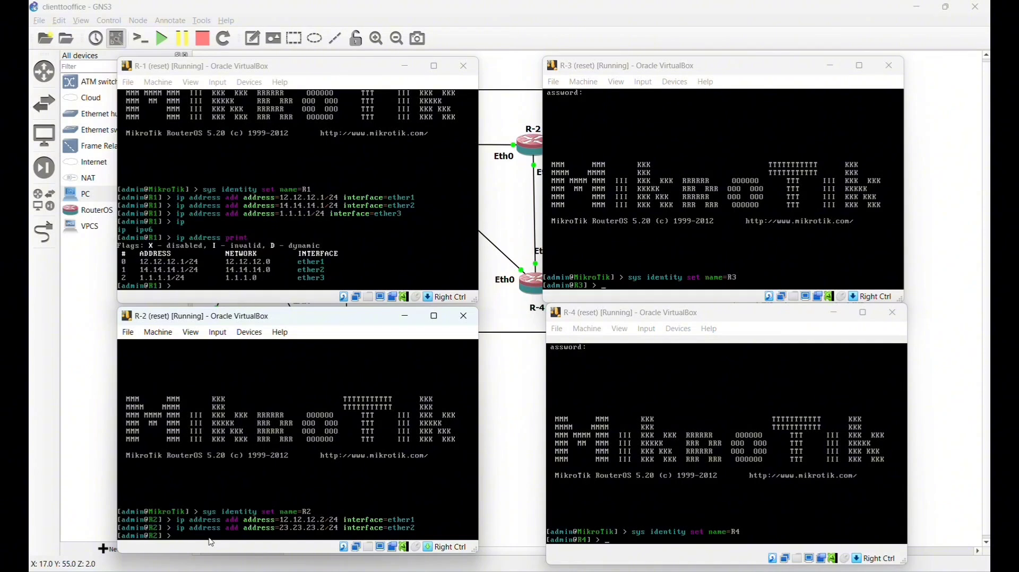
- Add 24.24.24.2/24 on ether3 to R-2 and print its address table
{"action": "key", "text": "Up"}
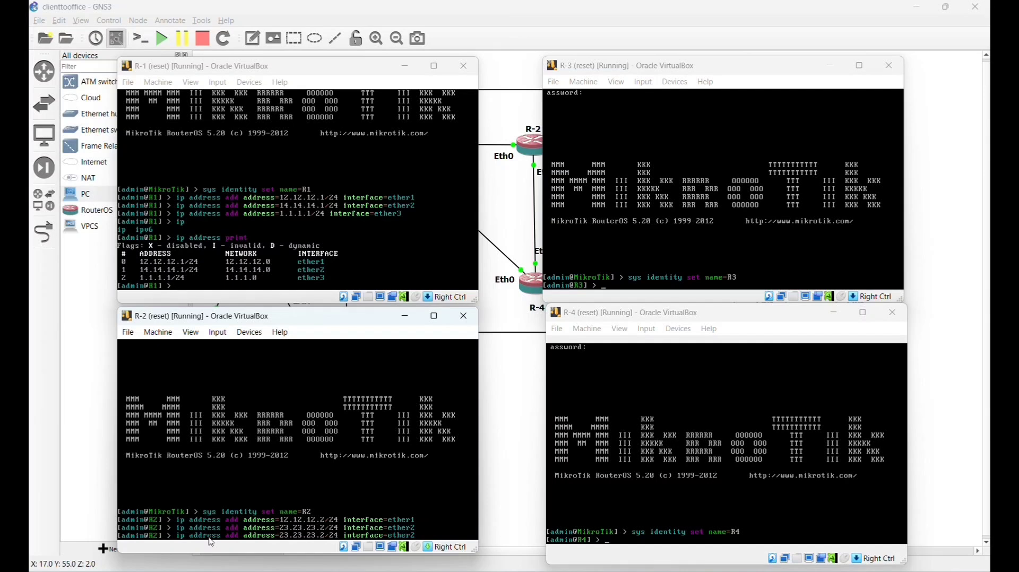
{"action": "key", "text": "BackSpace"}
{"action": "key", "text": "BackSpace"}
{"action": "key", "text": "BackSpace"}
{"action": "key", "text": "BackSpace"}
{"action": "key", "text": "BackSpace"}
{"action": "key", "text": "BackSpace"}
{"action": "key", "text": "BackSpace"}
{"action": "type", "text": "4.1"}
{"action": "key", "text": "BackSpace"}
{"action": "type", "text": "24.24"}
{"action": "key", "text": "BackSpace"}
{"action": "type", "text": "3"}
{"action": "key", "text": "Return"}
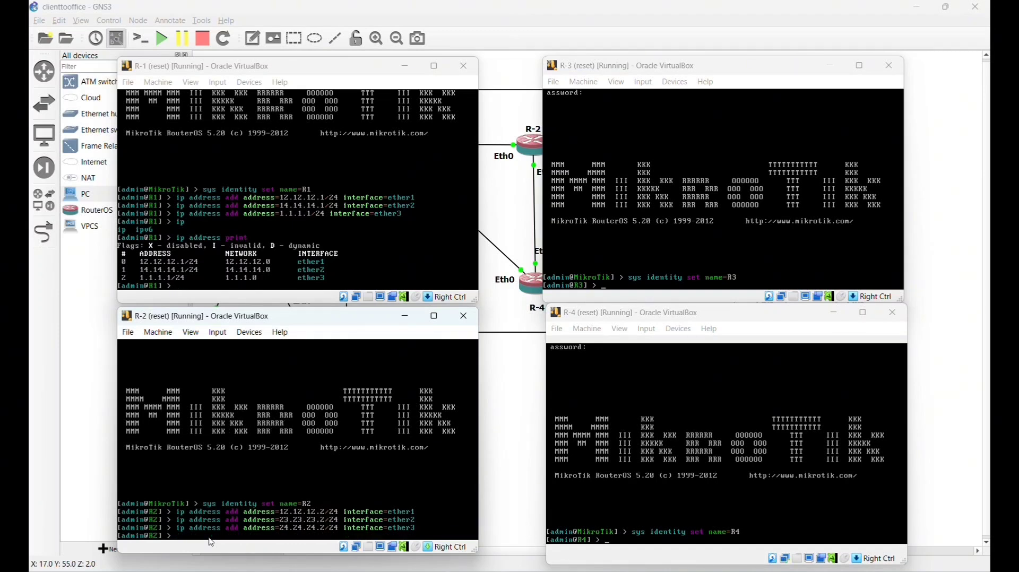
{"action": "type", "text": "ip address print"}
{"action": "key", "text": "Return"}
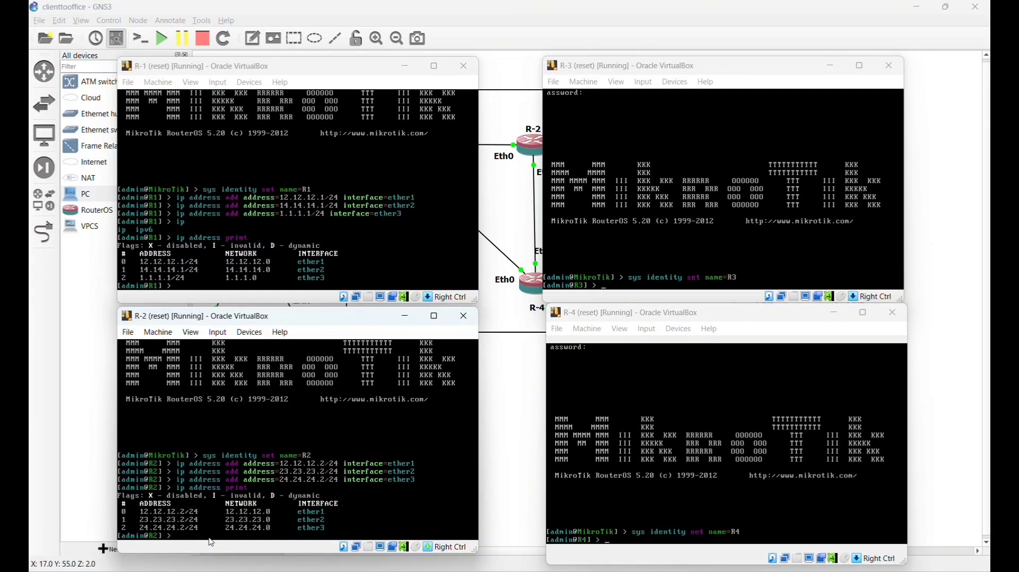
- In R-3's console, assign 23.23.23.3/24 to ether1
{"action": "left_click", "coordinate": [628, 285]}
{"action": "type", "text": "ip address add ad"}
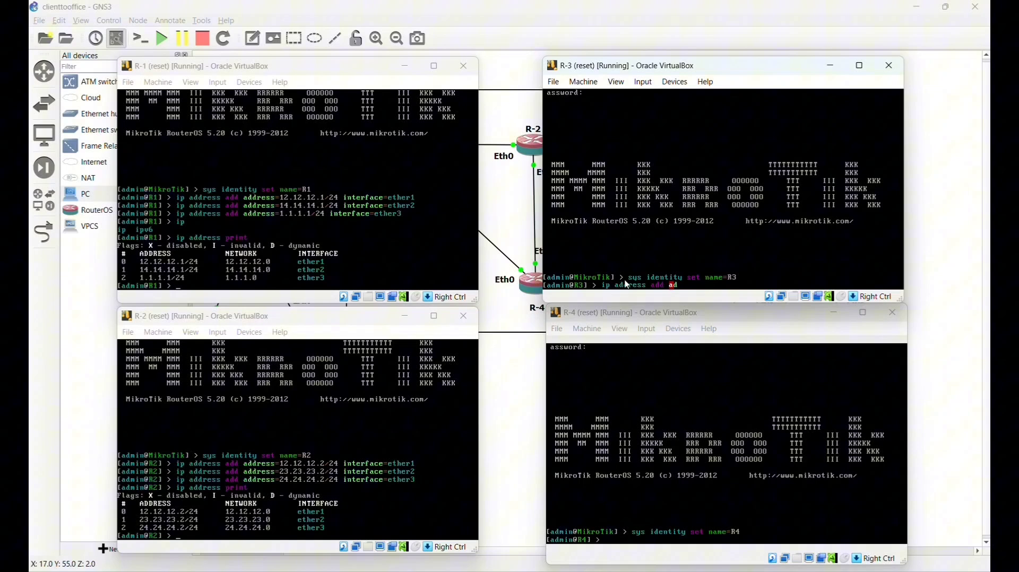
{"action": "key", "text": "Tab"}
{"action": "type", "text": "23.23.23.3/24"}
{"action": "type", "text": "interface="}
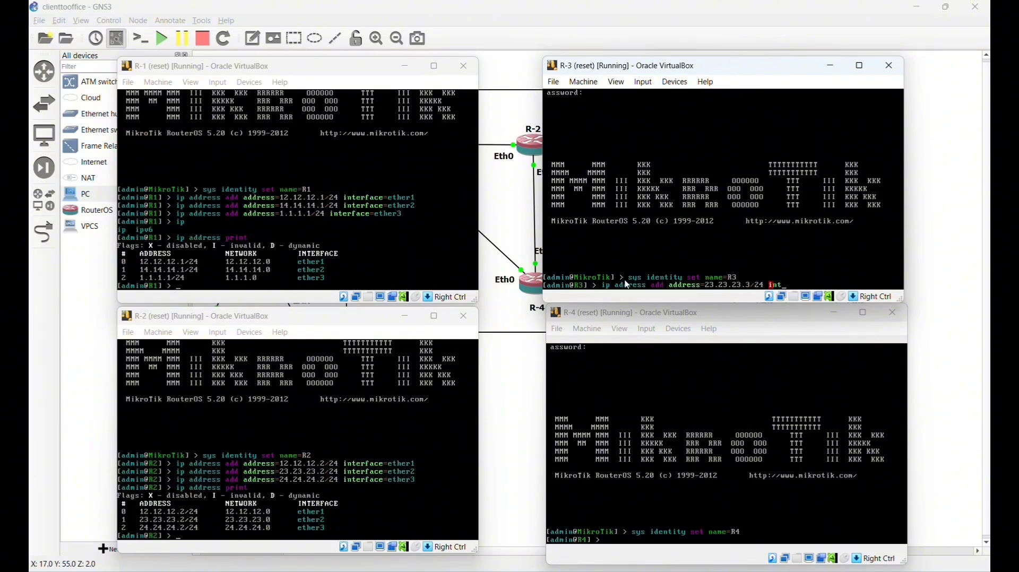
{"action": "type", "text": "ether1"}
{"action": "key", "text": "Return"}
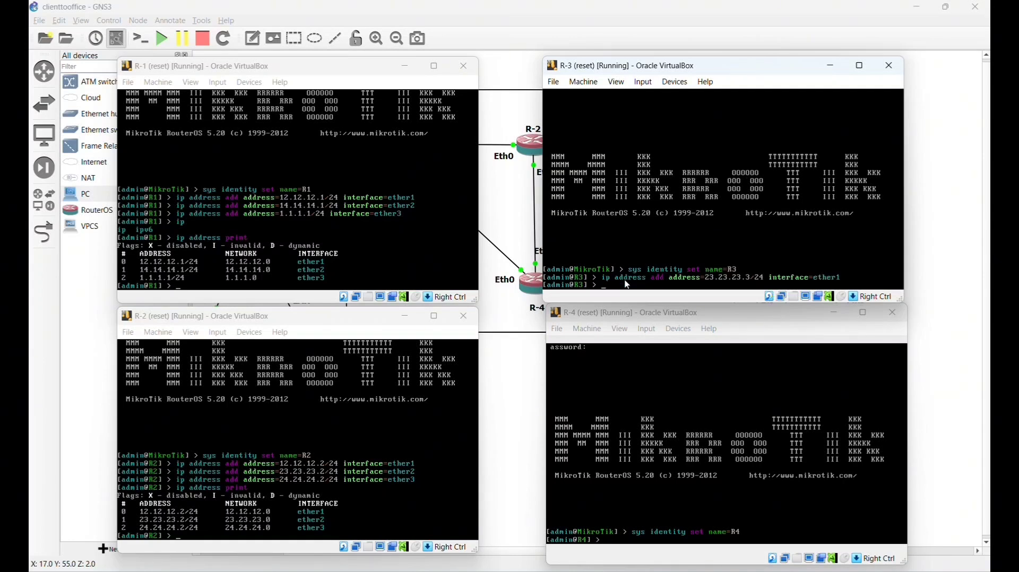
- Add 34.34.34.3/24 on ether2 to R-3
{"action": "key", "text": "Up"}
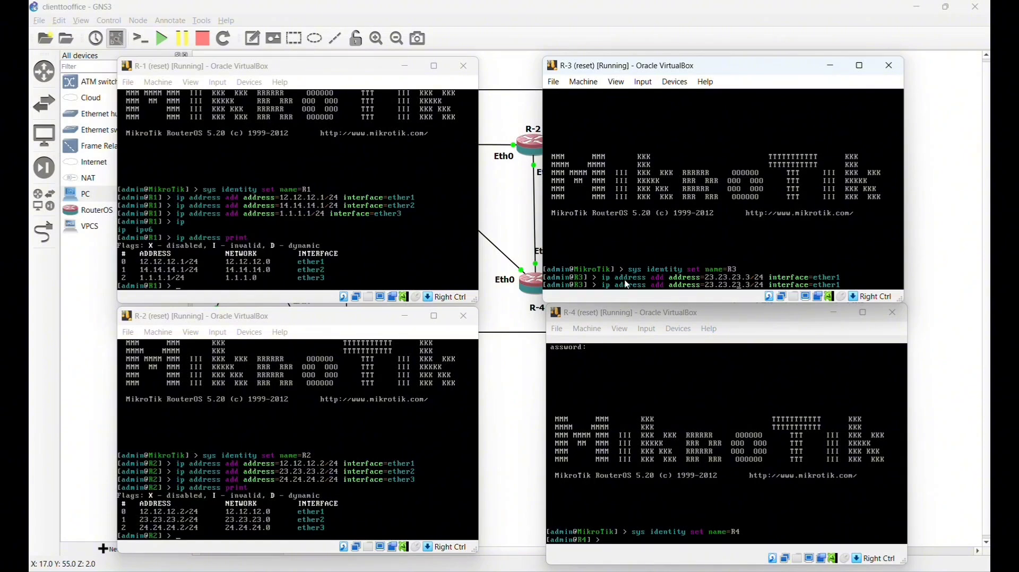
{"action": "key", "text": "BackSpace"}
{"action": "key", "text": "BackSpace"}
{"action": "key", "text": "BackSpace"}
{"action": "key", "text": "BackSpace"}
{"action": "key", "text": "BackSpace"}
{"action": "key", "text": "BackSpace"}
{"action": "key", "text": "BackSpace"}
{"action": "key", "text": "BackSpace"}
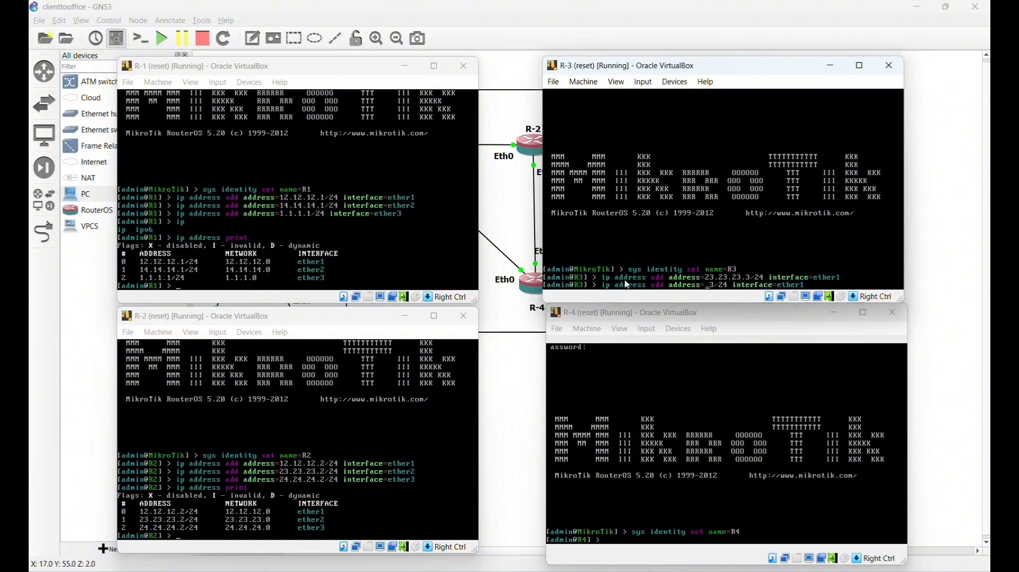
{"action": "type", "text": "34"}
{"action": "type", "text": ".34.34.3"}
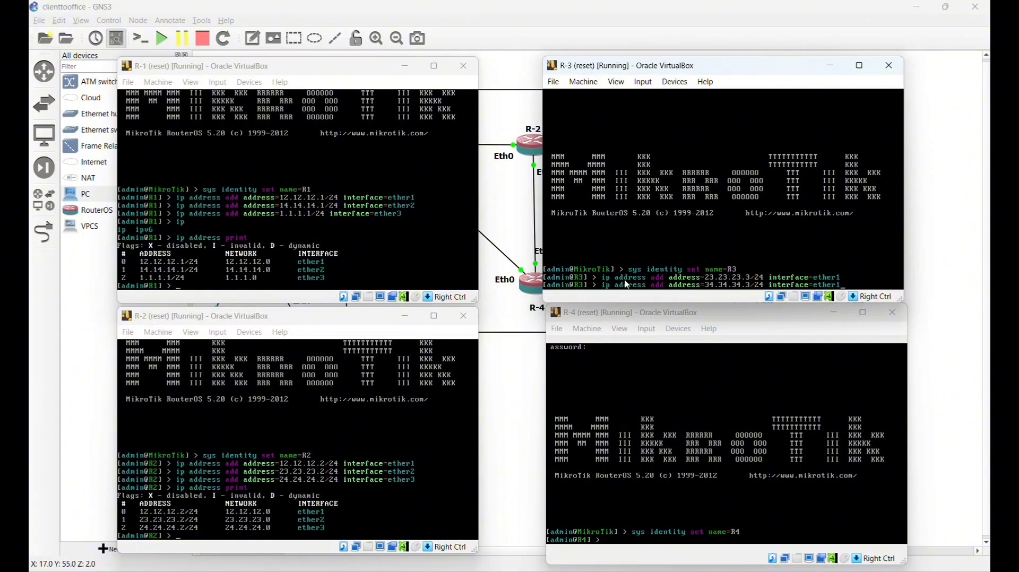
{"action": "key", "text": "BackSpace"}
{"action": "type", "text": "2"}
{"action": "key", "text": "Return"}
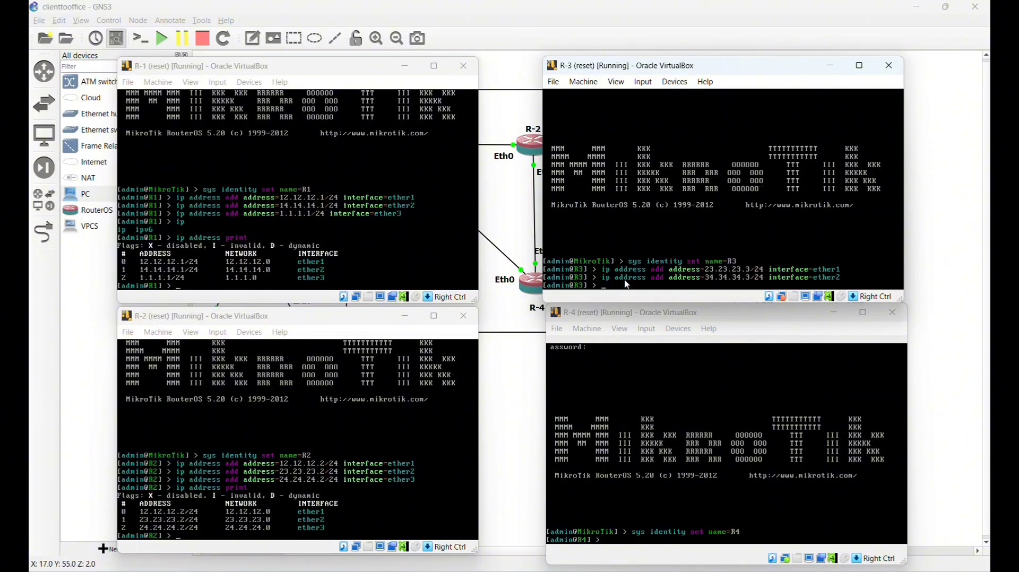
- Add 2.2.2.3/24 on ether3 to R-3 and print its address table
{"action": "key", "text": "Up"}
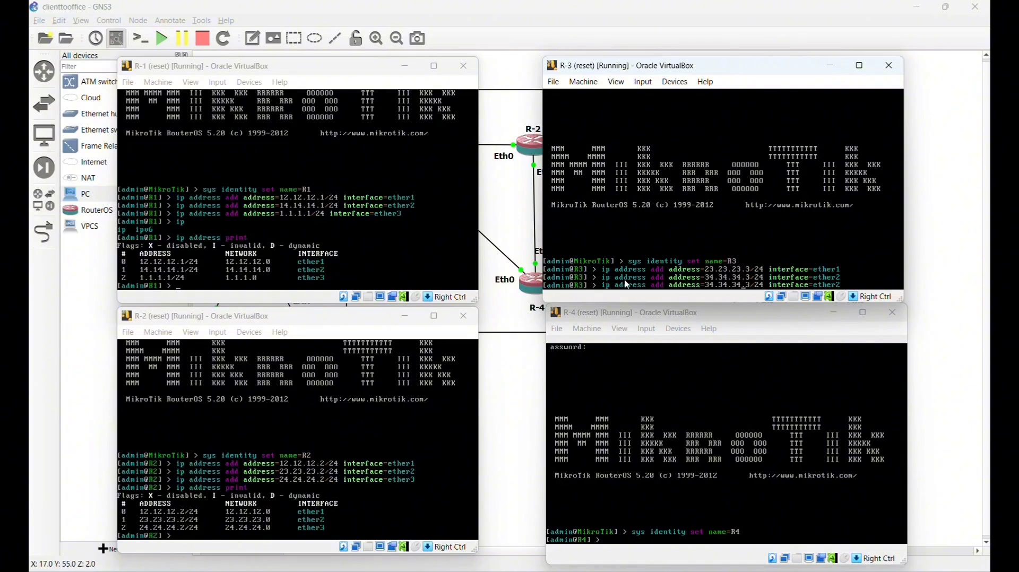
{"action": "key", "text": "BackSpace"}
{"action": "key", "text": "BackSpace"}
{"action": "key", "text": "BackSpace"}
{"action": "key", "text": "BackSpace"}
{"action": "key", "text": "BackSpace"}
{"action": "key", "text": "BackSpace"}
{"action": "key", "text": "BackSpace"}
{"action": "key", "text": "BackSpace"}
{"action": "type", "text": "2"}
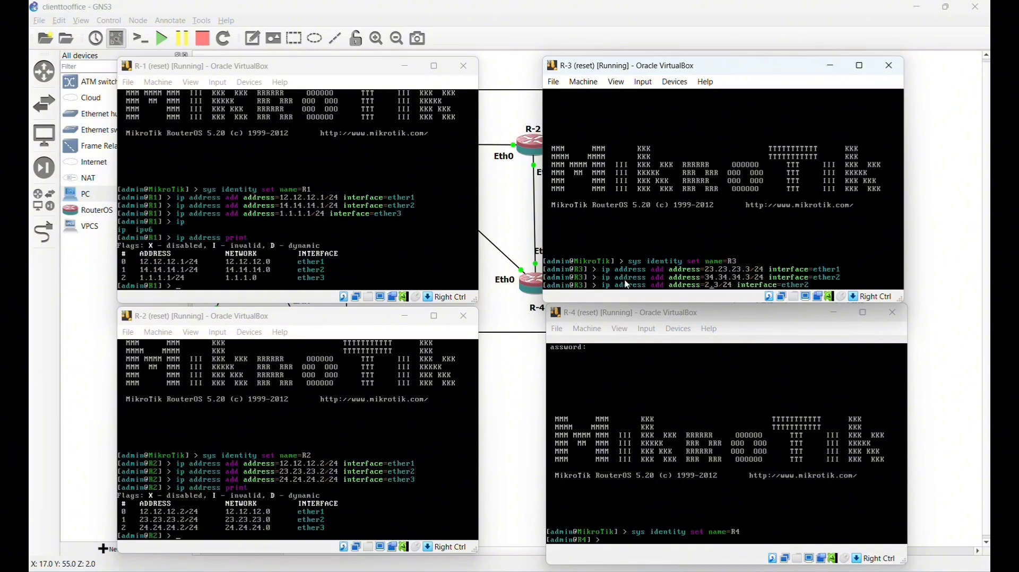
{"action": "type", "text": ".2.2"}
{"action": "key", "text": "BackSpace"}
{"action": "type", "text": "3"}
{"action": "key", "text": "Return"}
{"action": "type", "text": "ip ad"}
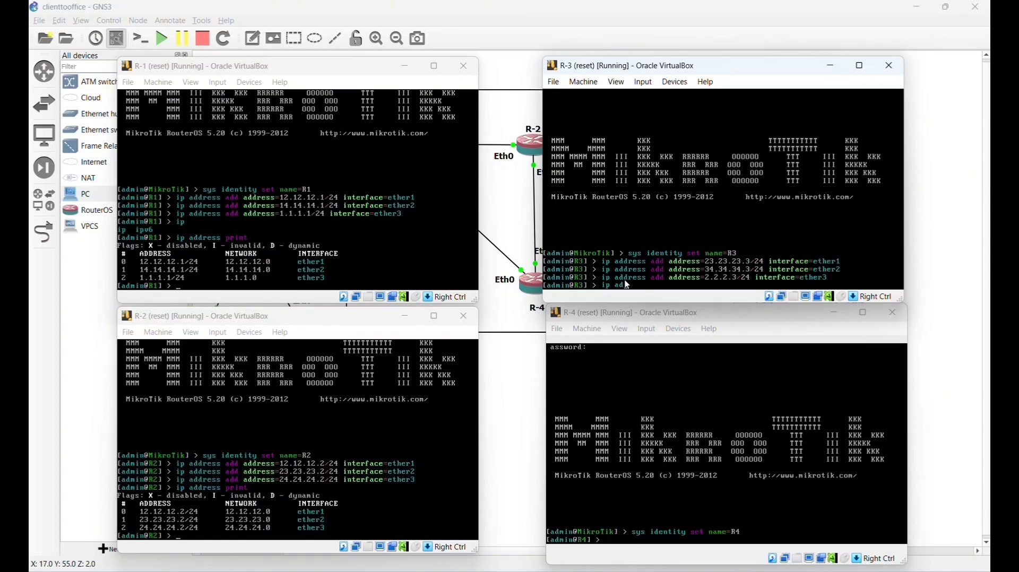
{"action": "type", "text": "dress print"}
{"action": "key", "text": "Return"}
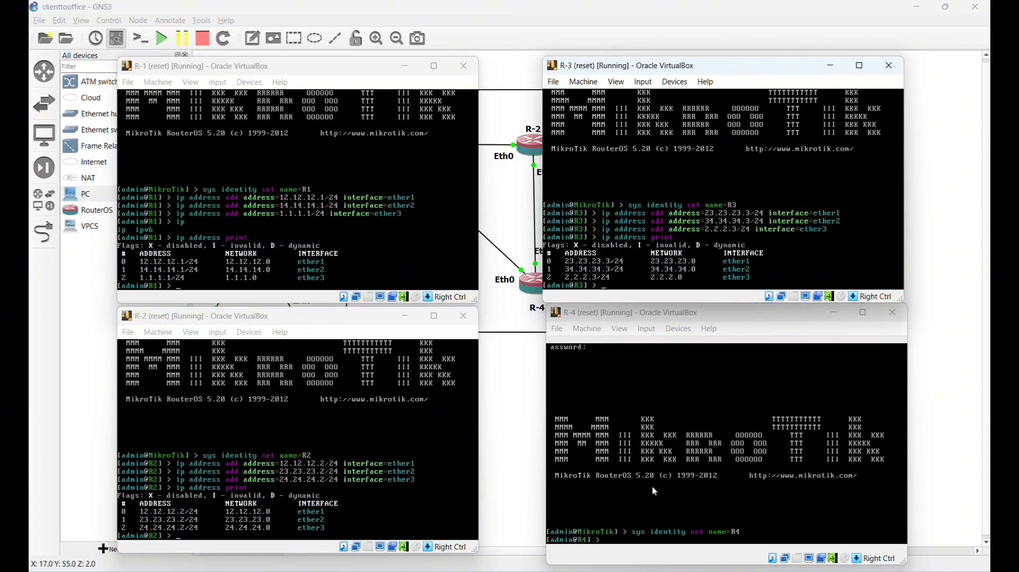
- In R-4's console, assign 14.14.14.4/24 to ether1
{"action": "type", "text": "ip"}
{"action": "left_click", "coordinate": [606, 545]}
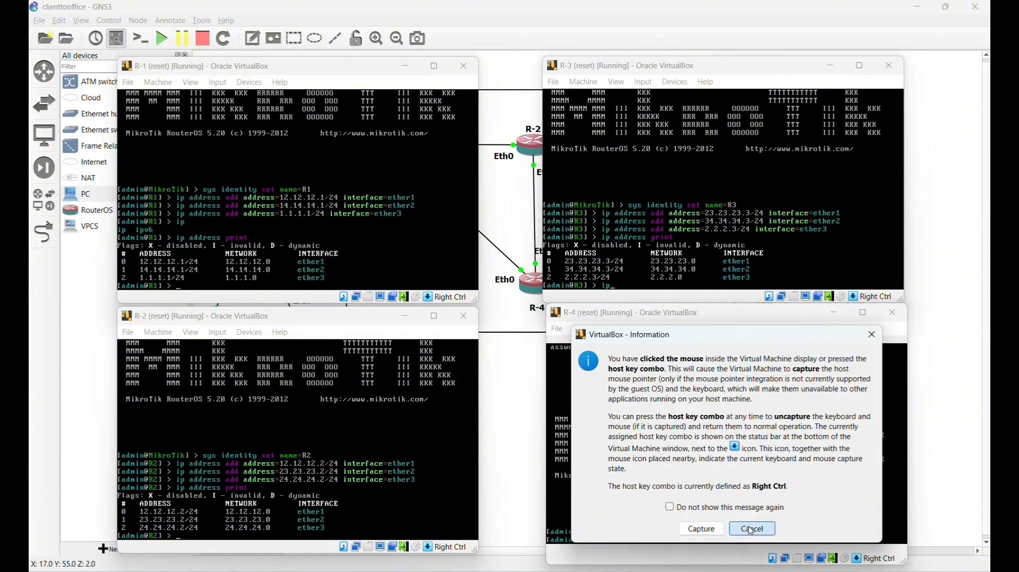
{"action": "left_click", "coordinate": [751, 530]}
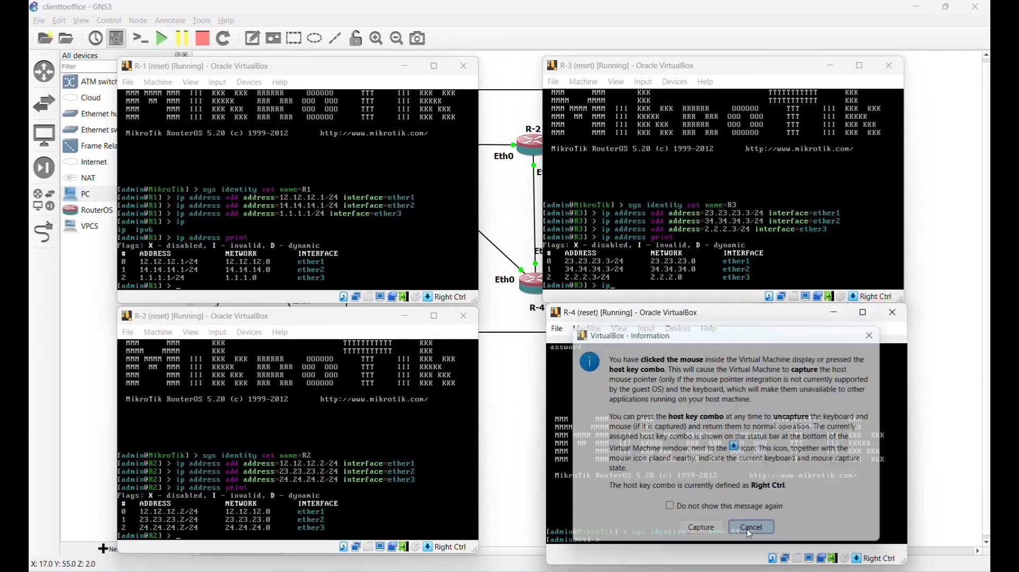
{"action": "type", "text": "ip"}
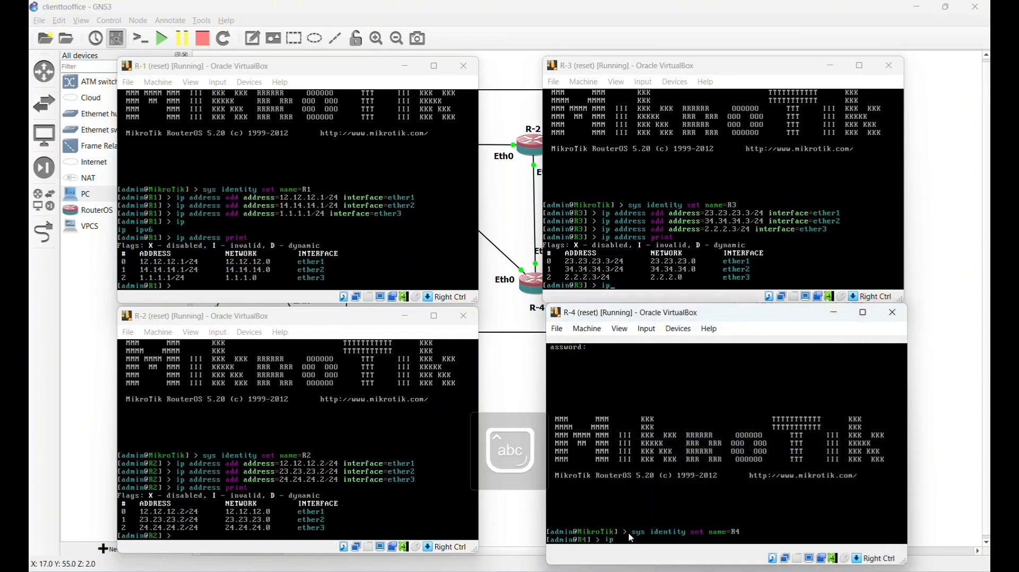
{"action": "type", "text": " address add address="}
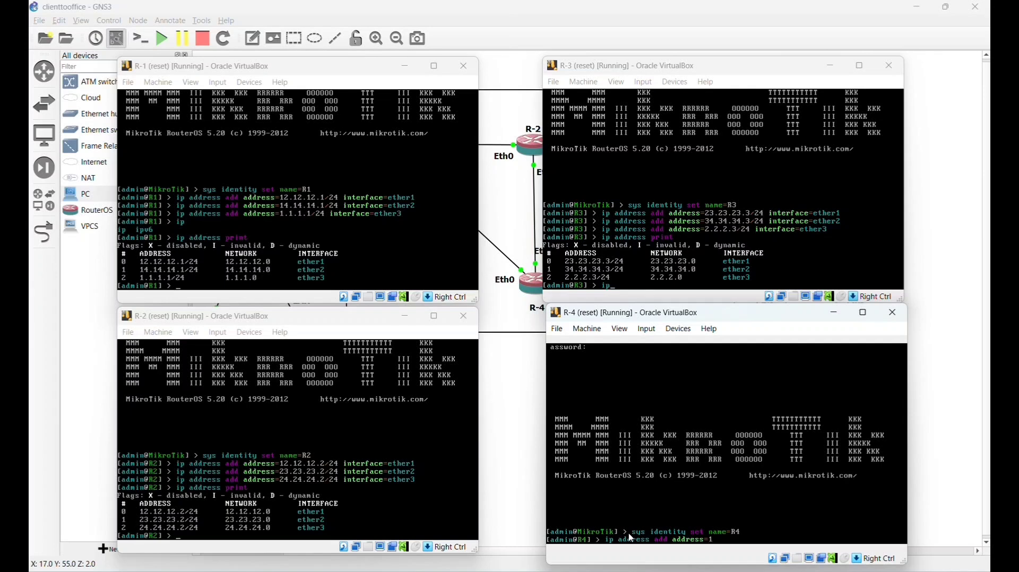
{"action": "type", "text": "14.13"}
{"action": "key", "text": "BackSpace"}
{"action": "type", "text": "4.14.4/24 interface=ether1"}
{"action": "key", "text": "Return"}
- Add 24.24.24.4/24 on ether2 to R-4
{"action": "key", "text": "Up"}
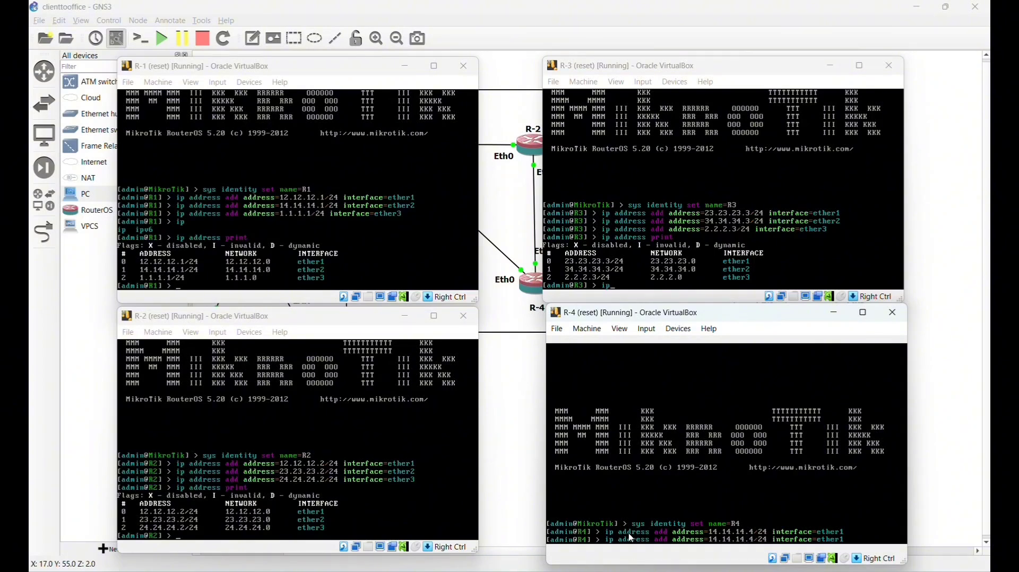
{"action": "key", "text": "BackSpace"}
{"action": "key", "text": "BackSpace"}
{"action": "key", "text": "BackSpace"}
{"action": "key", "text": "BackSpace"}
{"action": "key", "text": "BackSpace"}
{"action": "key", "text": "BackSpace"}
{"action": "key", "text": "BackSpace"}
{"action": "key", "text": "BackSpace"}
{"action": "type", "text": "24.24.24"}
{"action": "key", "text": "BackSpace"}
{"action": "type", "text": "r"}
{"action": "key", "text": "Delete"}
{"action": "type", "text": "2"}
{"action": "key", "text": "Return"}
- Add 34.34.34.4/24 on ether3 to R-4 and print its address table
{"action": "key", "text": "Up"}
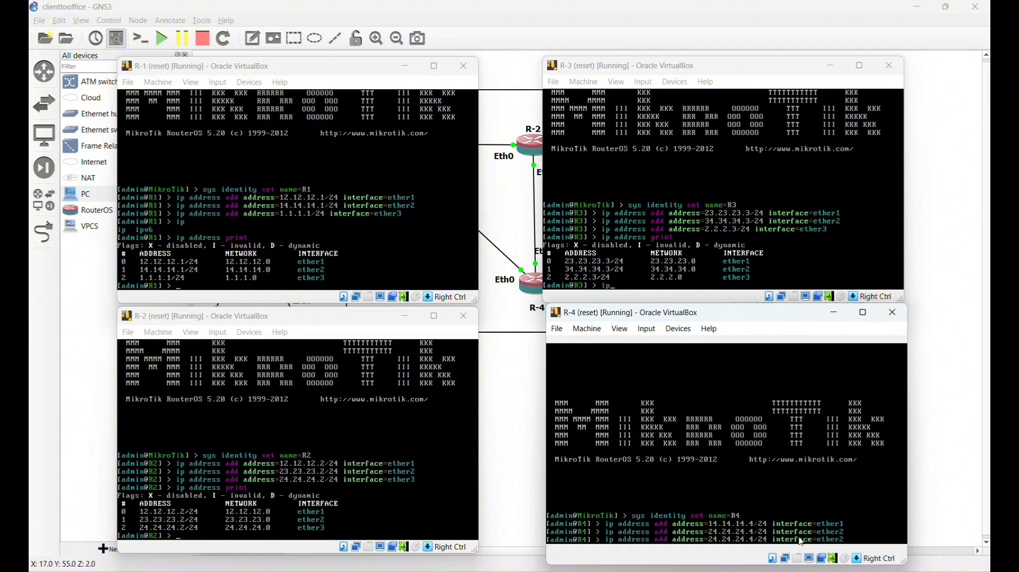
{"action": "key", "text": "BackSpace"}
{"action": "key", "text": "BackSpace"}
{"action": "key", "text": "BackSpace"}
{"action": "key", "text": "BackSpace"}
{"action": "key", "text": "BackSpace"}
{"action": "key", "text": "BackSpace"}
{"action": "key", "text": "BackSpace"}
{"action": "key", "text": "BackSpace"}
{"action": "type", "text": "34.34.34"}
{"action": "key", "text": "BackSpace"}
{"action": "type", "text": "3"}
{"action": "key", "text": "Return"}
{"action": "type", "text": "ip a"}
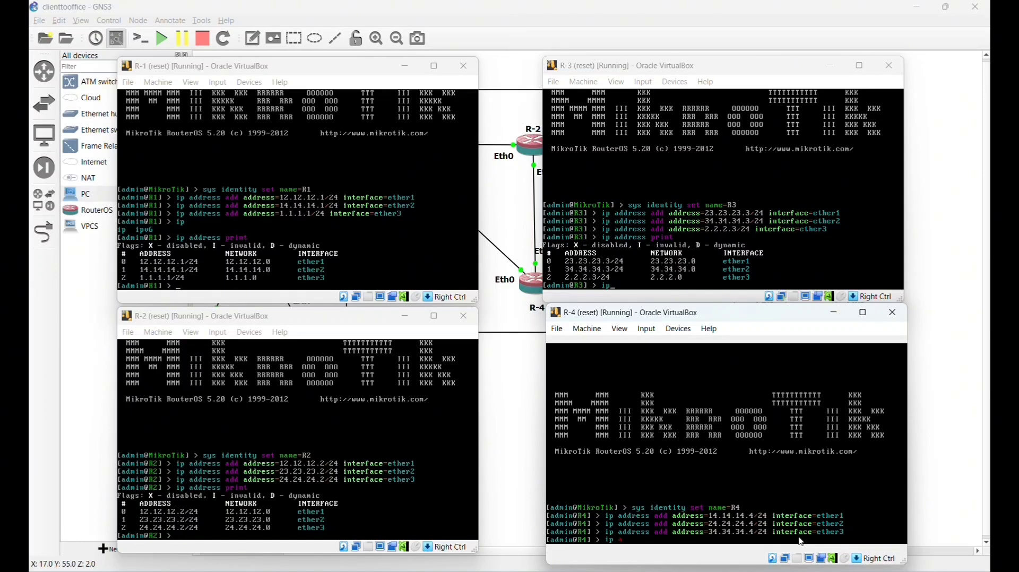
{"action": "type", "text": "ddress print"}
{"action": "key", "text": "Return"}
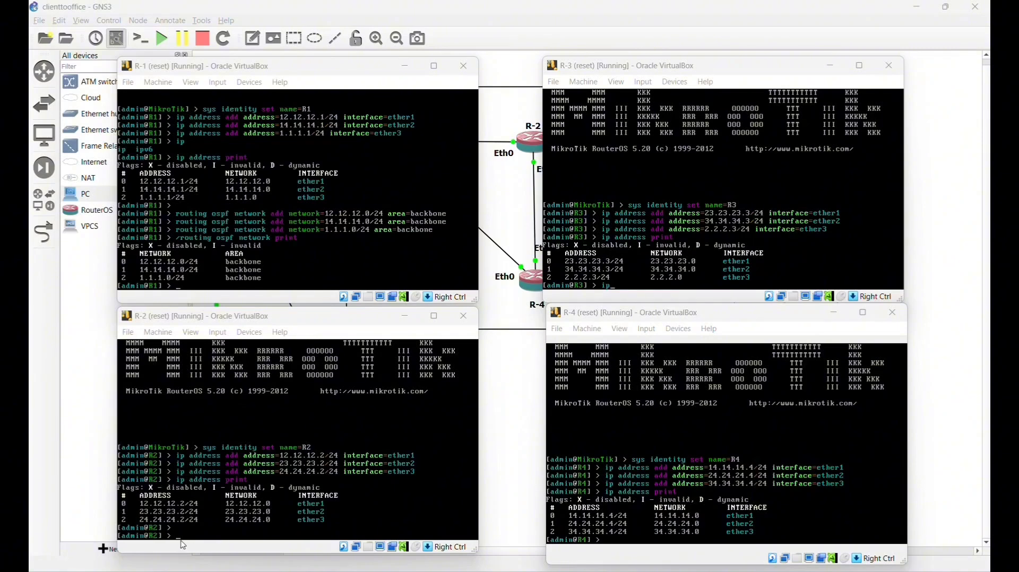
- In R-2's console, add OSPF network 12.12.12.0/24 to area backbone
{"action": "left_click", "coordinate": [223, 538]}
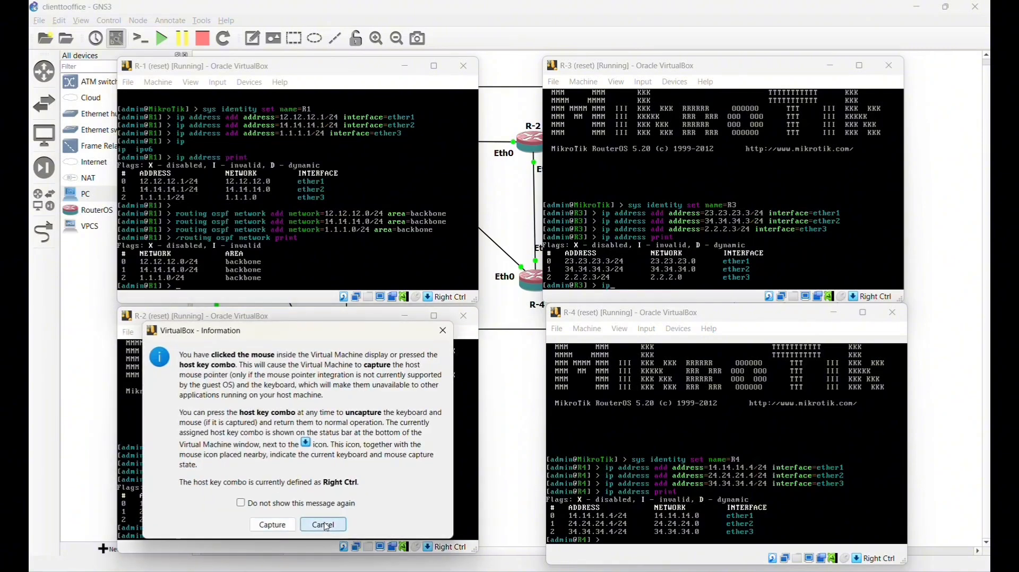
{"action": "left_click", "coordinate": [321, 526]}
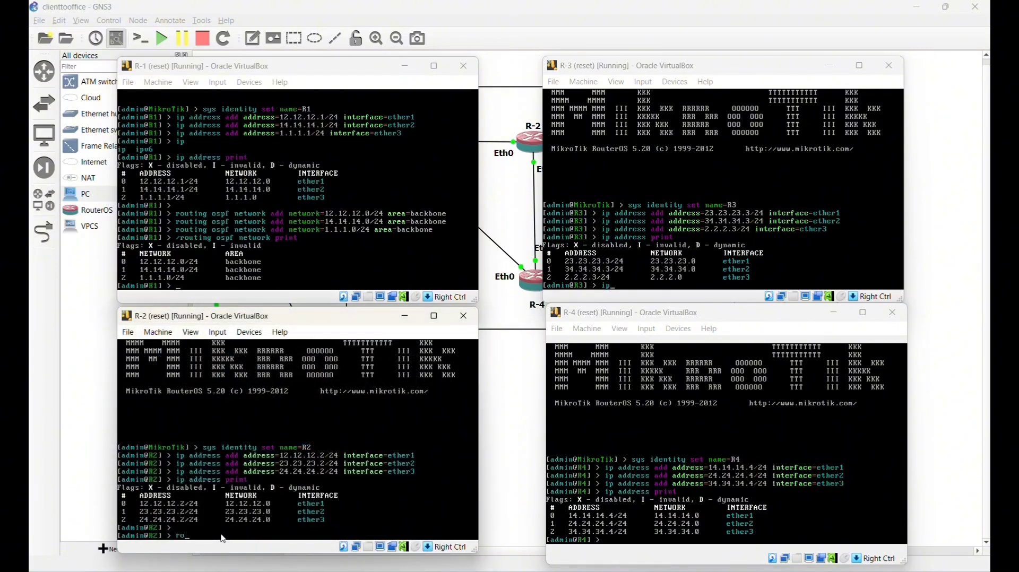
{"action": "type", "text": "routing ospf network add network=1"}
{"action": "type", "text": "2.1"}
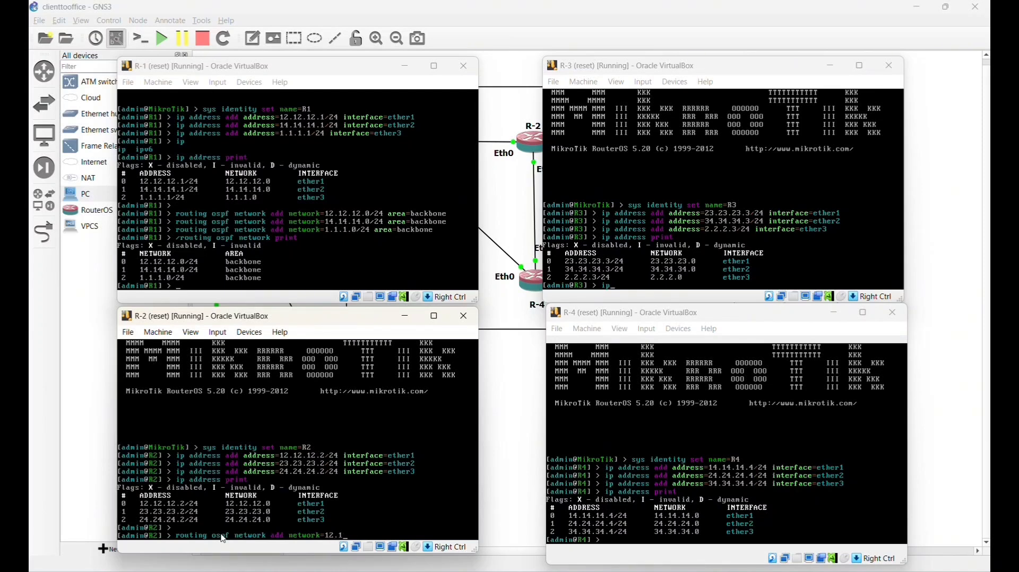
{"action": "type", "text": "2.12.0/24 area=backbone"}
{"action": "key", "text": "Return"}
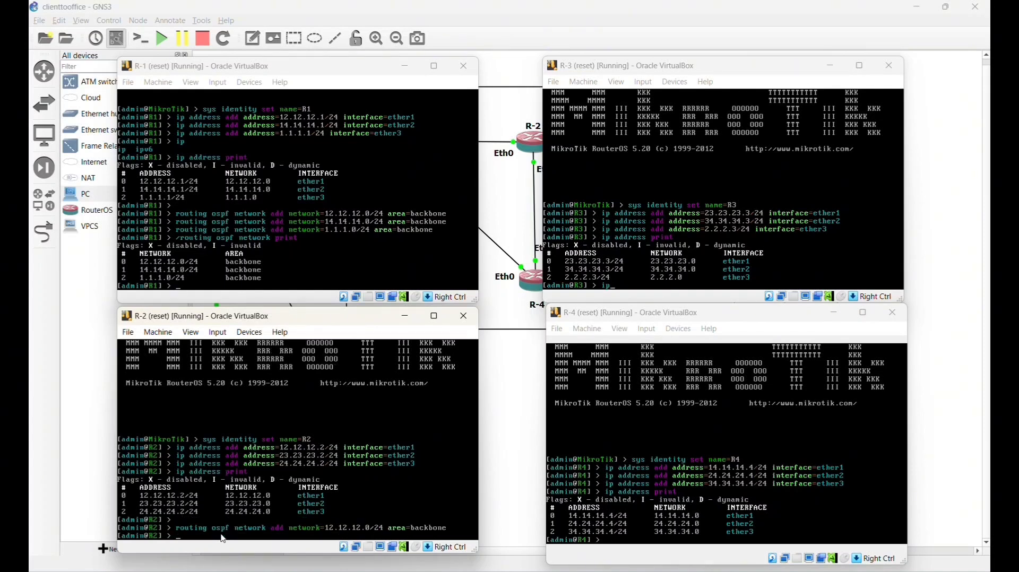
- Add OSPF network 23.23.23.0/24 to the backbone area on R-2
{"action": "key", "text": "Up"}
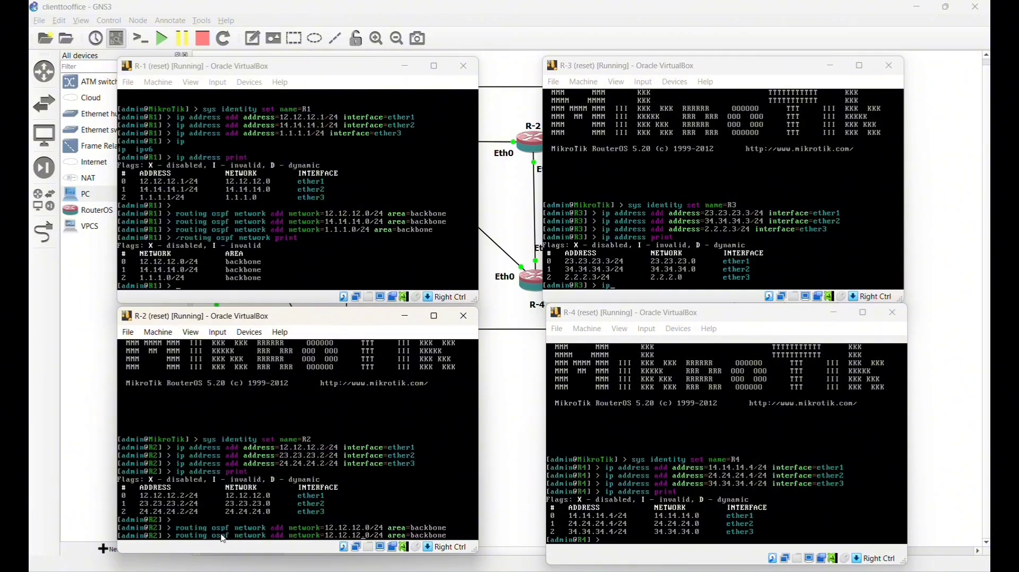
{"action": "key", "text": "BackSpace"}
{"action": "key", "text": "BackSpace"}
{"action": "key", "text": "BackSpace"}
{"action": "key", "text": "BackSpace"}
{"action": "key", "text": "BackSpace"}
{"action": "key", "text": "BackSpace"}
{"action": "key", "text": "BackSpace"}
{"action": "key", "text": "BackSpace"}
{"action": "key", "text": "BackSpace"}
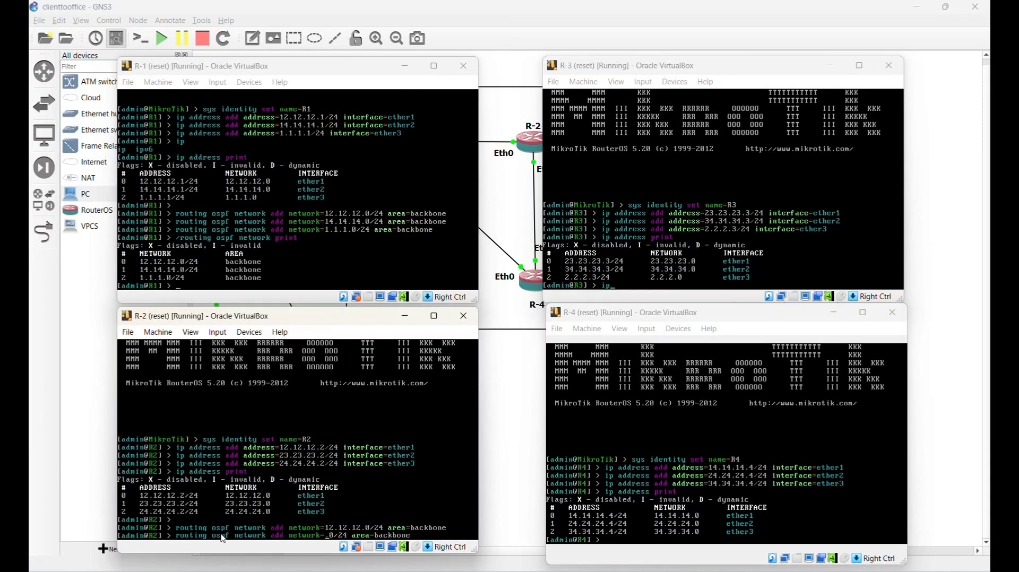
{"action": "type", "text": "23.23.2"}
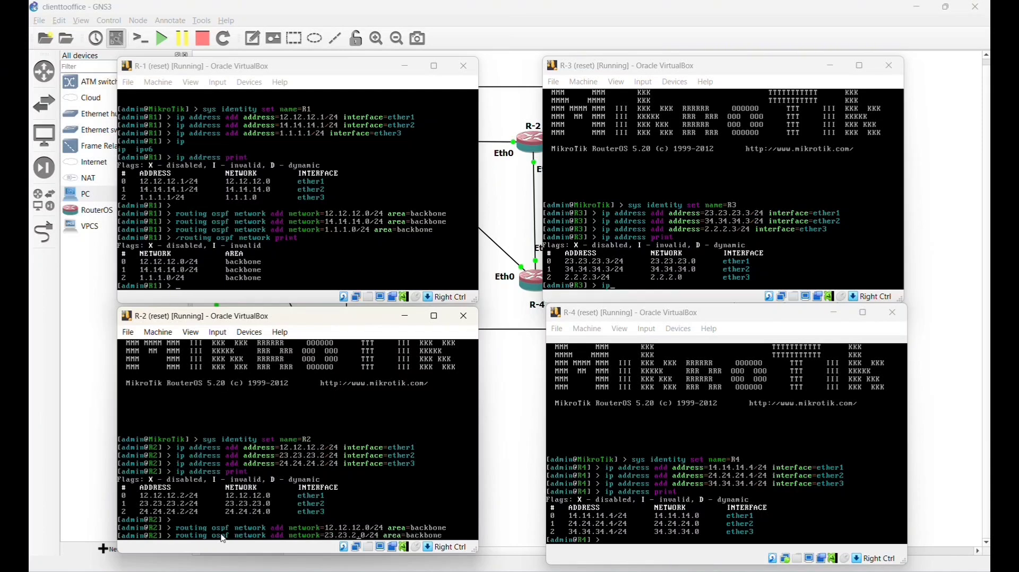
{"action": "type", "text": "3."}
{"action": "key", "text": "BackSpace"}
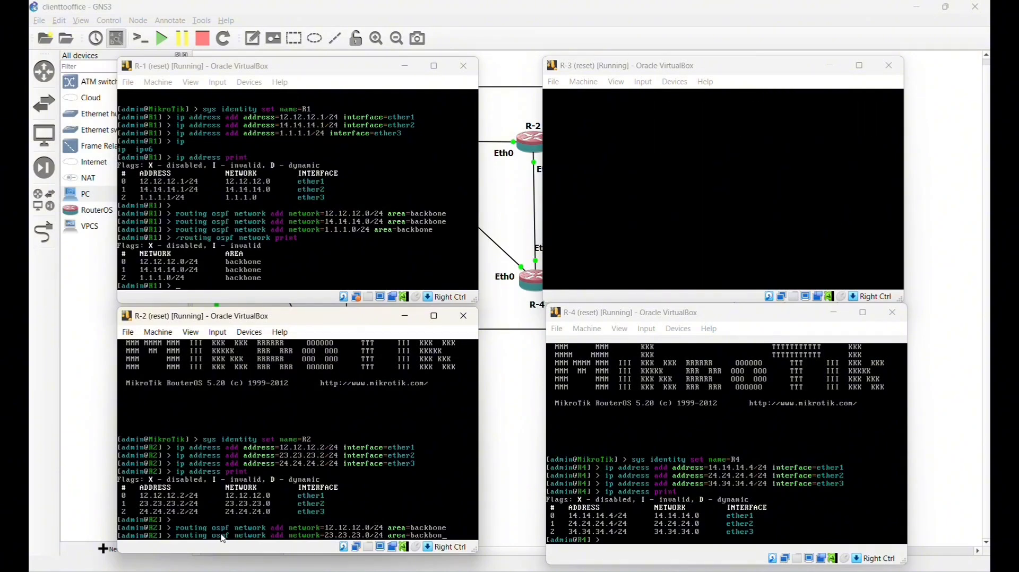
{"action": "key", "text": "Return"}
- Edit the recalled command into a 24.24.24.0/24 backbone network without entering it
{"action": "key", "text": "Up"}
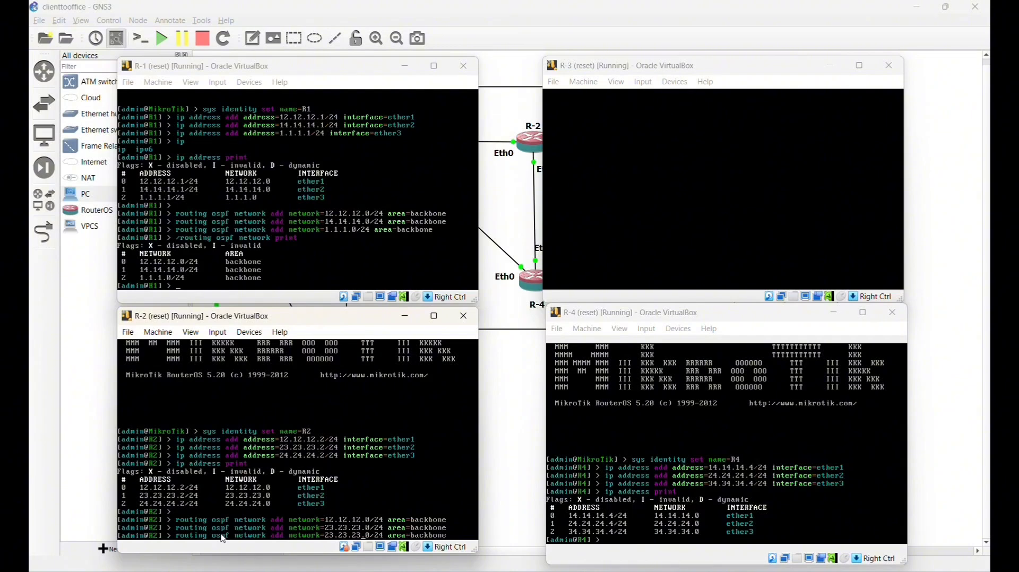
{"action": "key", "text": "Left"}
{"action": "key", "text": "Left"}
{"action": "key", "text": "Left"}
{"action": "key", "text": "Left"}
{"action": "key", "text": "Left"}
{"action": "key", "text": "Left"}
{"action": "key", "text": "Left"}
{"action": "key", "text": "Left"}
{"action": "key", "text": "Left"}
{"action": "key", "text": "Left"}
{"action": "key", "text": "Left"}
{"action": "key", "text": "Left"}
{"action": "key", "text": "Left"}
{"action": "key", "text": "Left"}
{"action": "key", "text": "Left"}
{"action": "key", "text": "Left"}
{"action": "key", "text": "Left"}
{"action": "key", "text": "Left"}
{"action": "key", "text": "Left"}
{"action": "key", "text": "BackSpace"}
{"action": "key", "text": "BackSpace"}
{"action": "key", "text": "BackSpace"}
{"action": "key", "text": "BackSpace"}
{"action": "key", "text": "BackSpace"}
{"action": "key", "text": "BackSpace"}
{"action": "key", "text": "BackSpace"}
{"action": "type", "text": "3"}
{"action": "key", "text": "BackSpace"}
{"action": "type", "text": "4.24"}
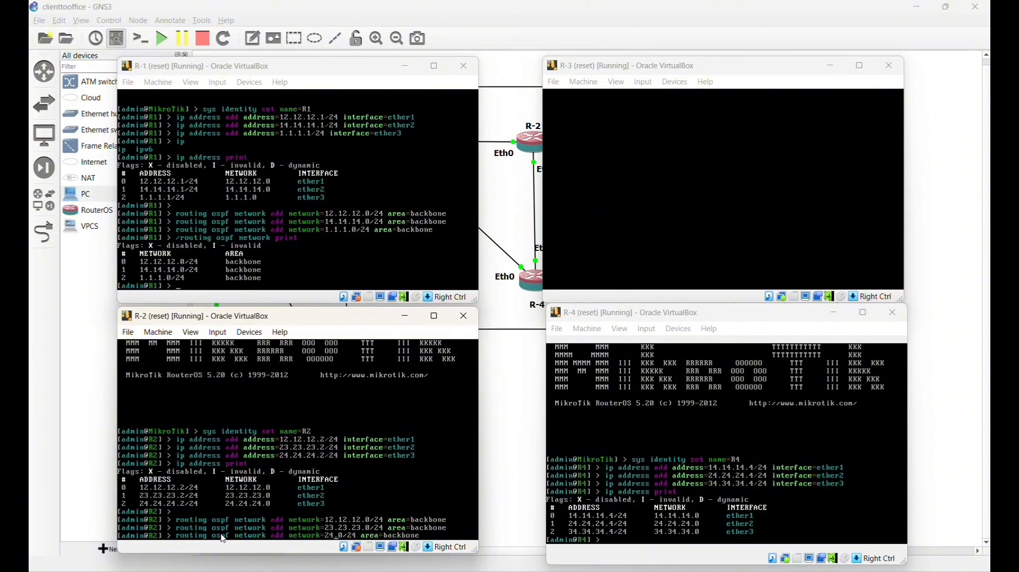
{"action": "type", "text": ".24."}
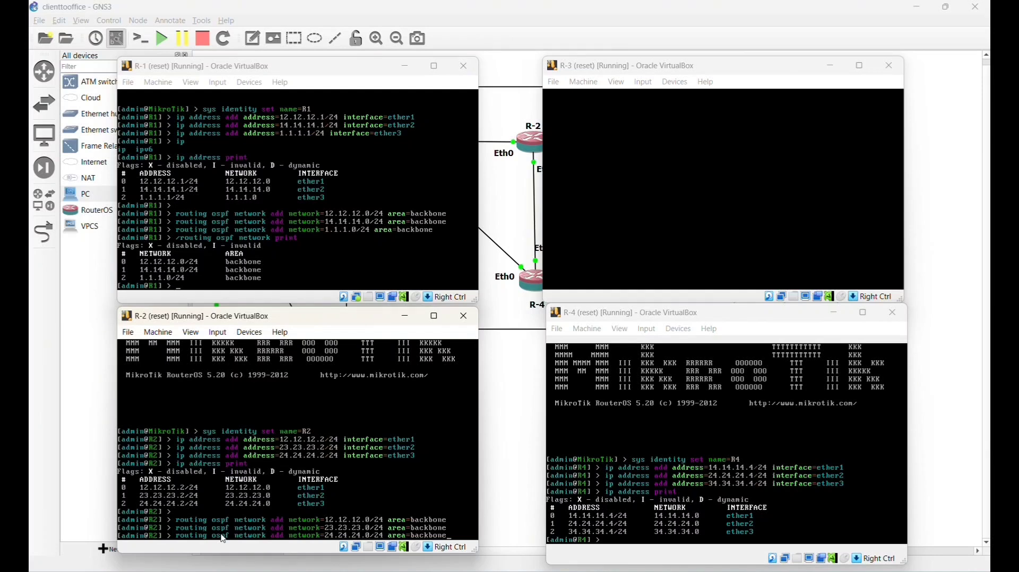
- Add OSPF network 24.24.24.0/24 on R-2 and print R-2's OSPF network table
{"action": "key", "text": "Return"}
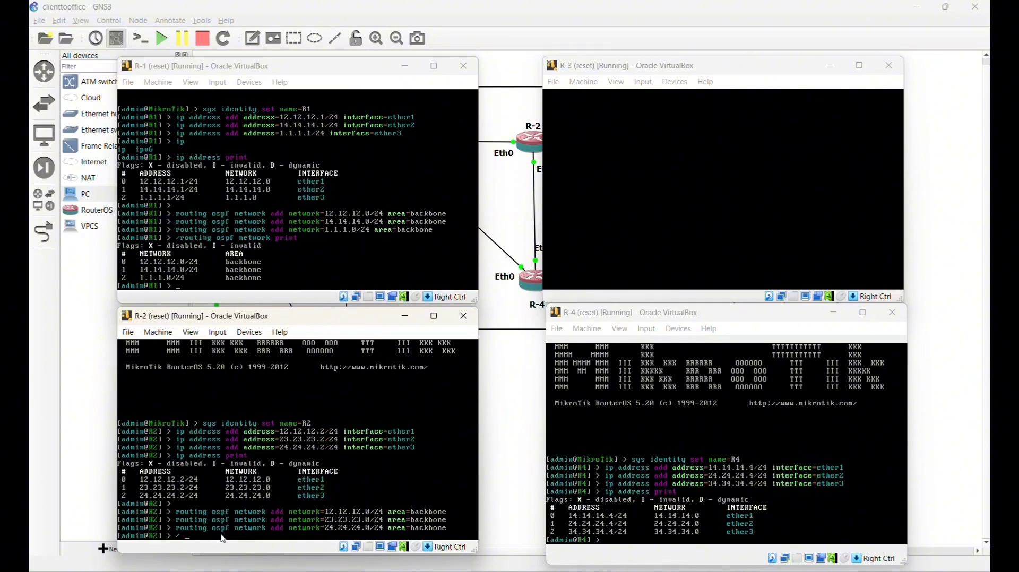
{"action": "type", "text": "/routing ospf ne"}
{"action": "key", "text": "Tab"}
{"action": "key", "text": "Tab"}
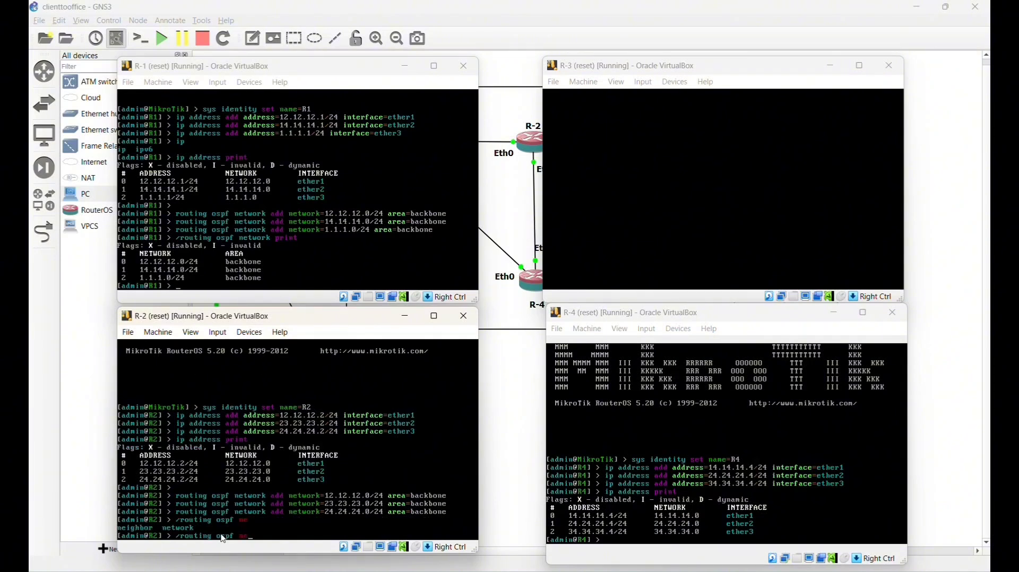
{"action": "type", "text": "t"}
{"action": "key", "text": "Tab"}
{"action": "type", "text": "print"}
{"action": "key", "text": "Return"}
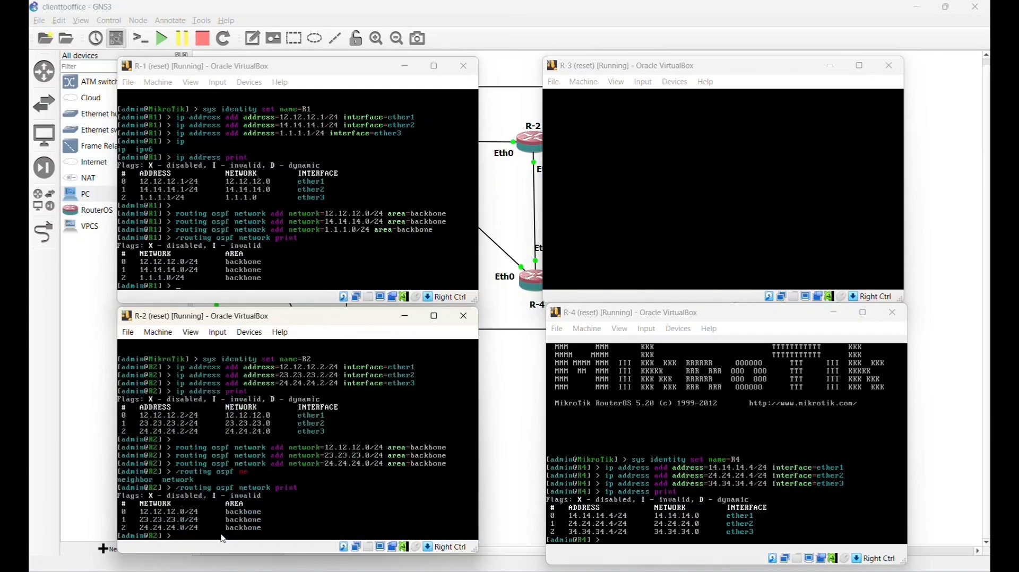
{"action": "left_click", "coordinate": [738, 199]}
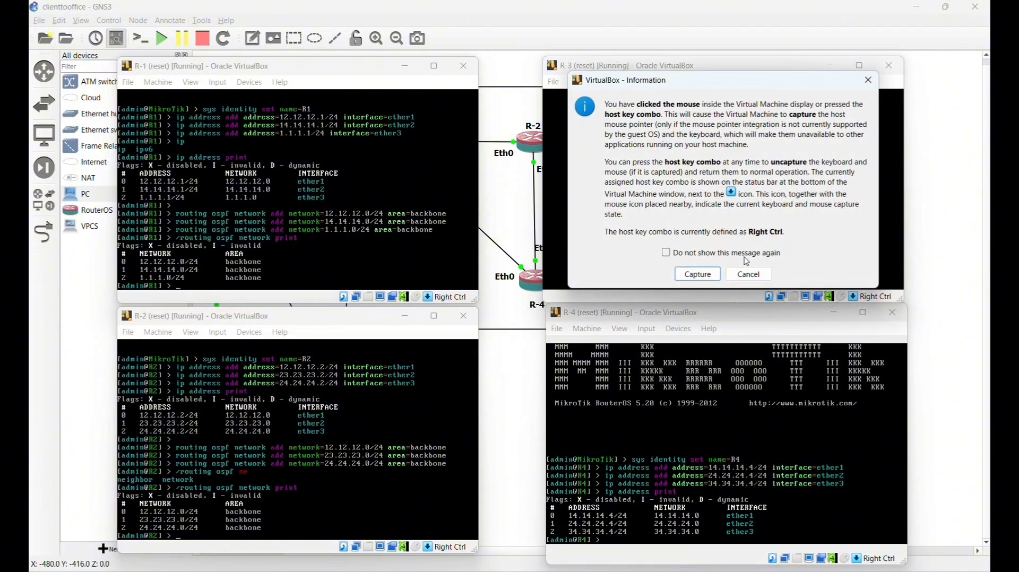
- On R-3, add OSPF network 23.23.23.0/24 to the backbone area
{"action": "left_click", "coordinate": [748, 273]}
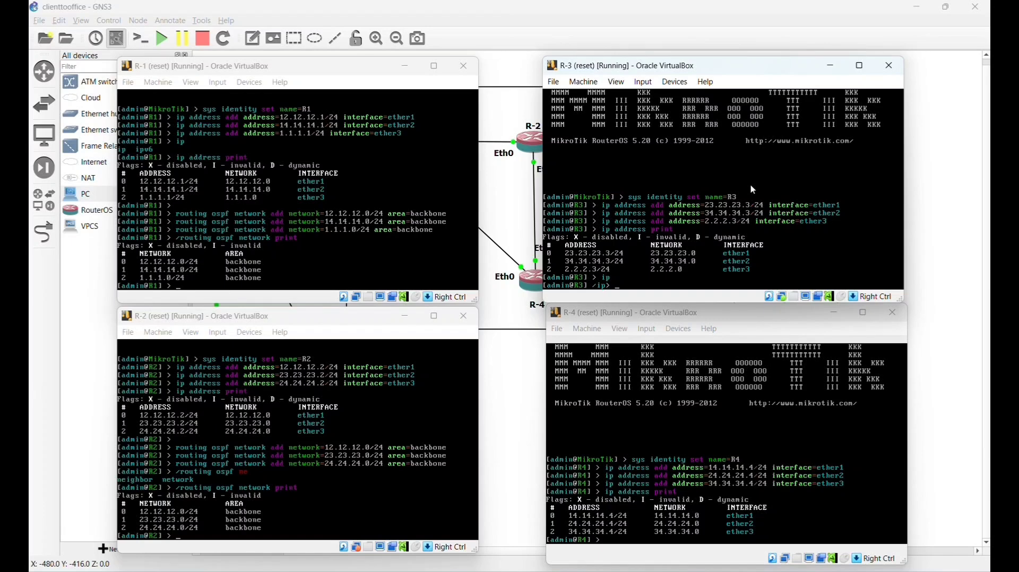
{"action": "left_click", "coordinate": [751, 189]}
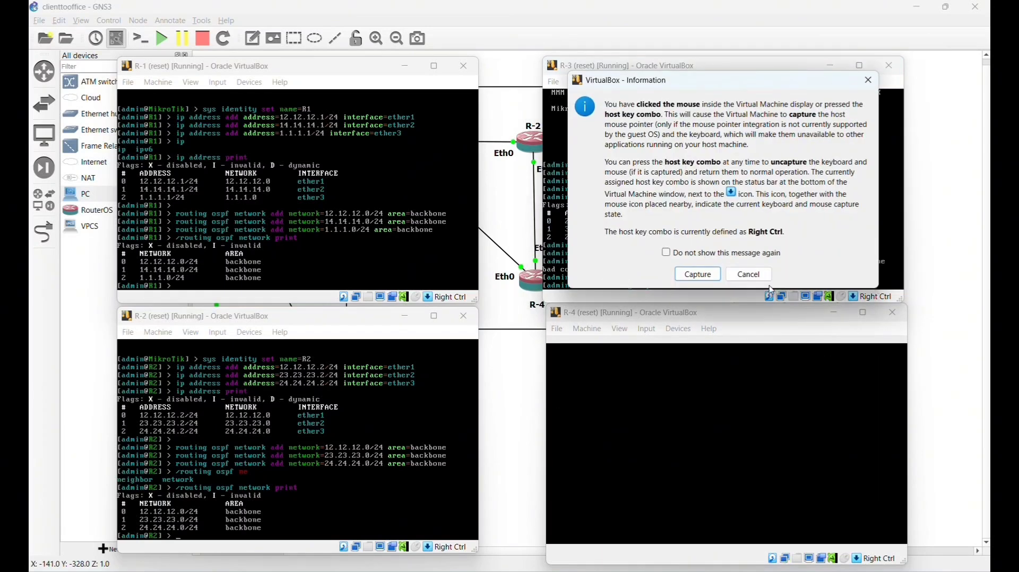
{"action": "left_click", "coordinate": [751, 274]}
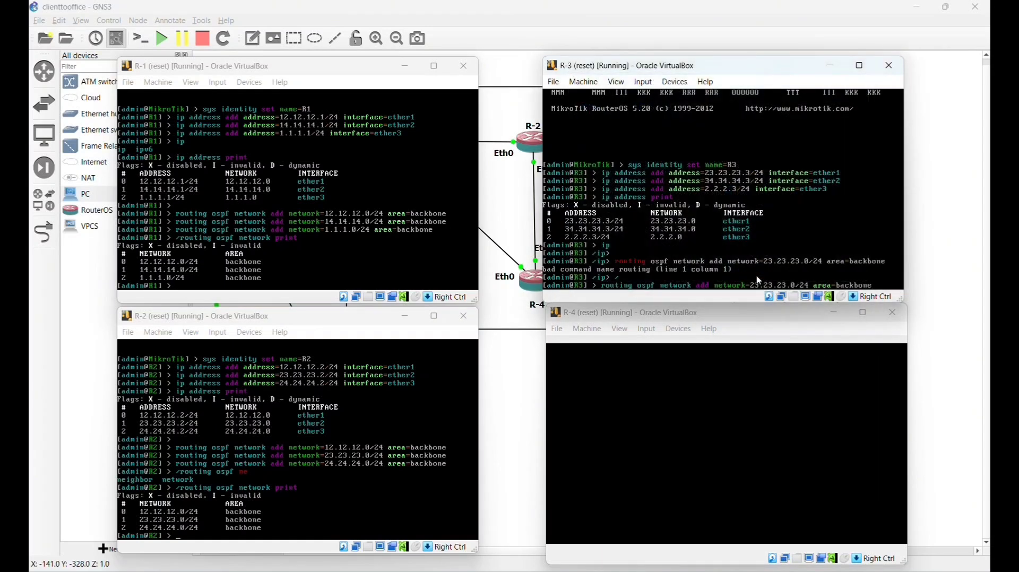
{"action": "key", "text": "BackSpace"}
{"action": "type", "text": "e"}
{"action": "key", "text": "Return"}
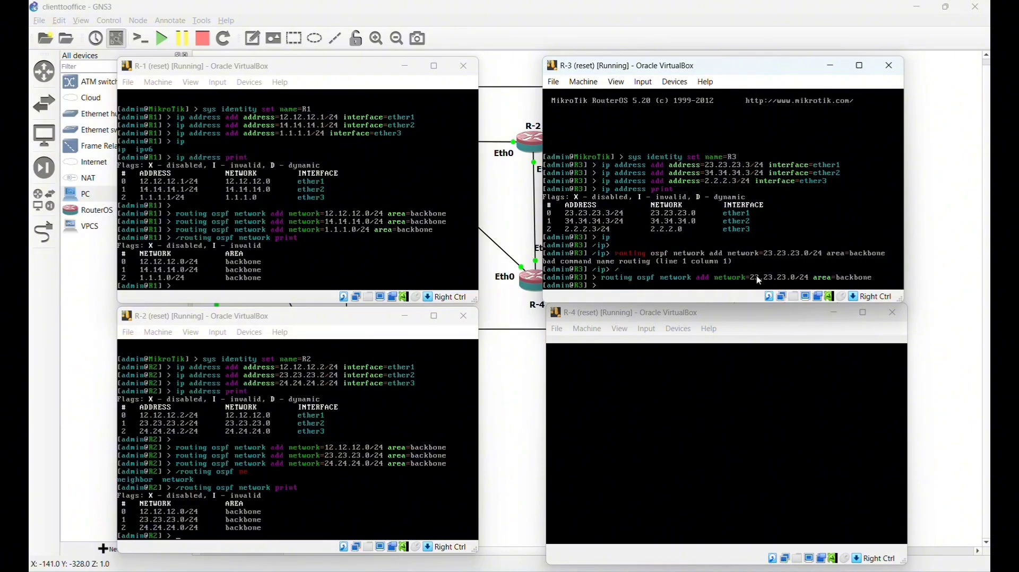
- Add OSPF network 34.34.34.0/24 to R-3's backbone area
{"action": "key", "text": "Up"}
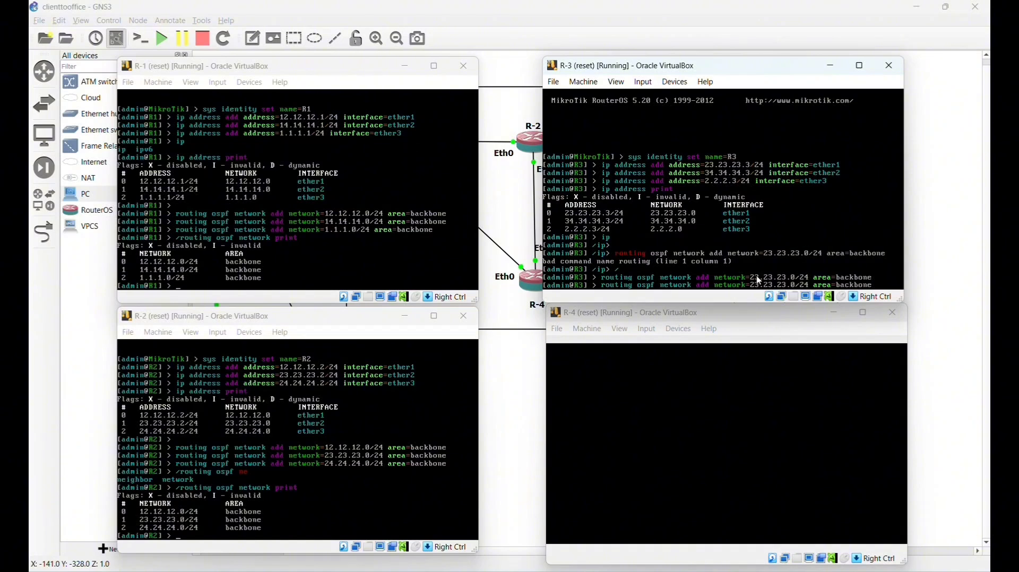
{"action": "key", "text": "BackSpace"}
{"action": "key", "text": "BackSpace"}
{"action": "key", "text": "BackSpace"}
{"action": "key", "text": "BackSpace"}
{"action": "key", "text": "BackSpace"}
{"action": "key", "text": "BackSpace"}
{"action": "key", "text": "BackSpace"}
{"action": "key", "text": "BackSpace"}
{"action": "type", "text": "34.34.34"}
{"action": "key", "text": "Return"}
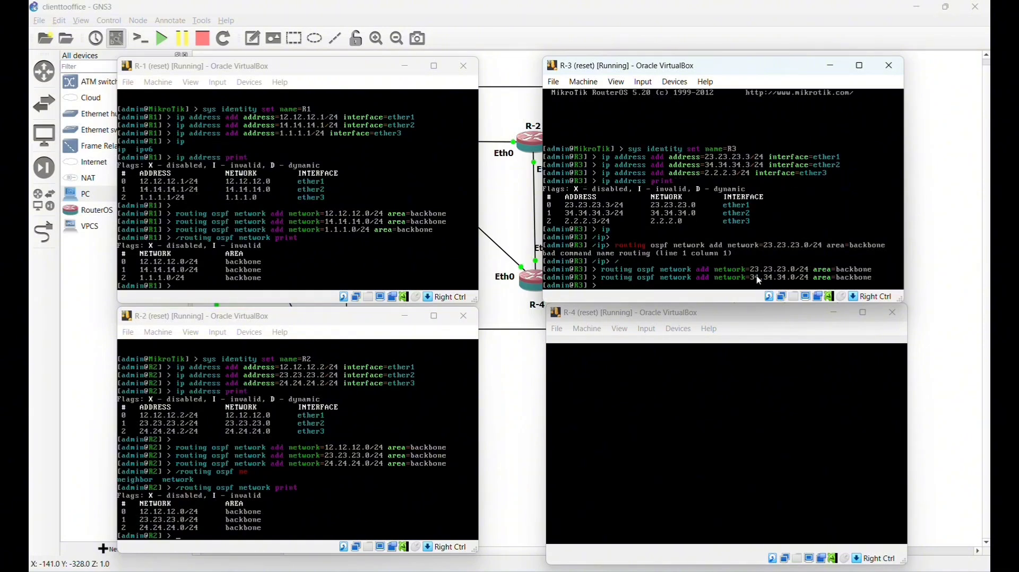
- Add 2.2.2.0/24 to R-3's backbone area and print R-3's OSPF networks
{"action": "key", "text": "Up"}
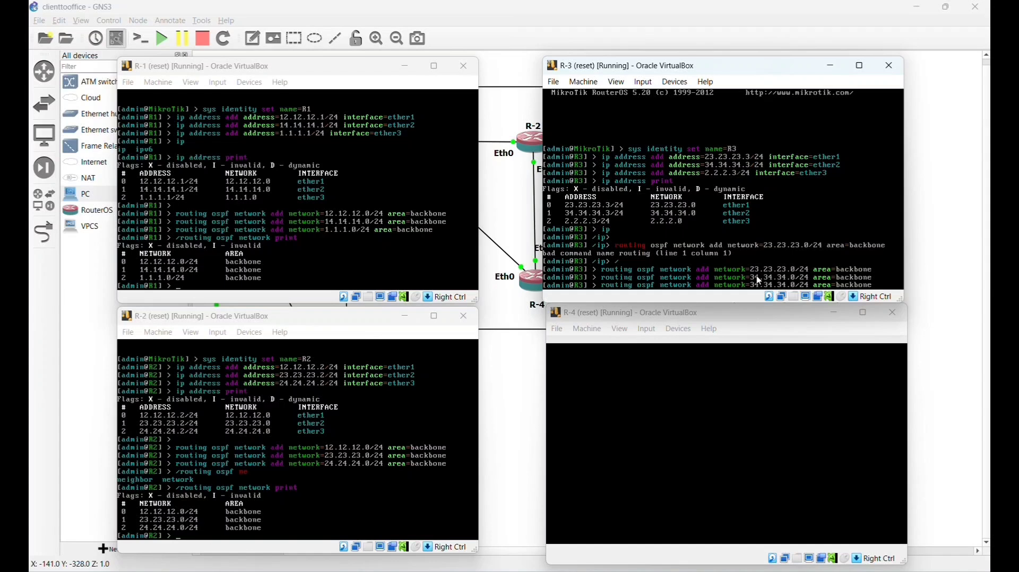
{"action": "key", "text": "Left"}
{"action": "key", "text": "Left"}
{"action": "key", "text": "Left"}
{"action": "key", "text": "Left"}
{"action": "key", "text": "Left"}
{"action": "key", "text": "Left"}
{"action": "key", "text": "Left"}
{"action": "key", "text": "Left"}
{"action": "key", "text": "Left"}
{"action": "key", "text": "Left"}
{"action": "key", "text": "Left"}
{"action": "key", "text": "Left"}
{"action": "key", "text": "Left"}
{"action": "key", "text": "Left"}
{"action": "key", "text": "Left"}
{"action": "key", "text": "Left"}
{"action": "key", "text": "Left"}
{"action": "key", "text": "BackSpace"}
{"action": "key", "text": "BackSpace"}
{"action": "key", "text": "BackSpace"}
{"action": "key", "text": "BackSpace"}
{"action": "key", "text": "BackSpace"}
{"action": "key", "text": "BackSpace"}
{"action": "key", "text": "BackSpace"}
{"action": "key", "text": "BackSpace"}
{"action": "key", "text": "BackSpace"}
{"action": "key", "text": "BackSpace"}
{"action": "type", "text": "2.2.2.0"}
{"action": "key", "text": "Return"}
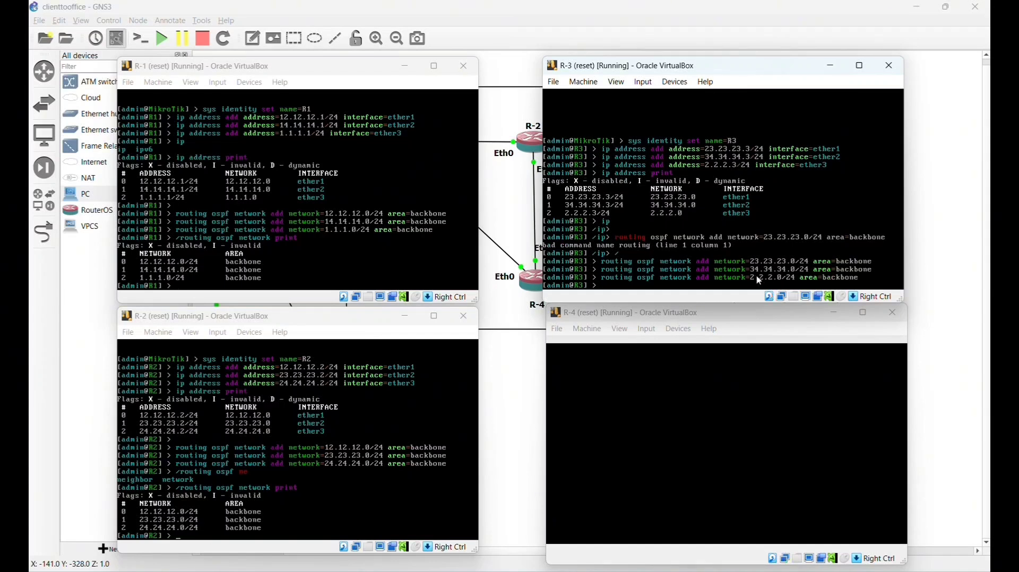
{"action": "type", "text": "/routing ospf network print"}
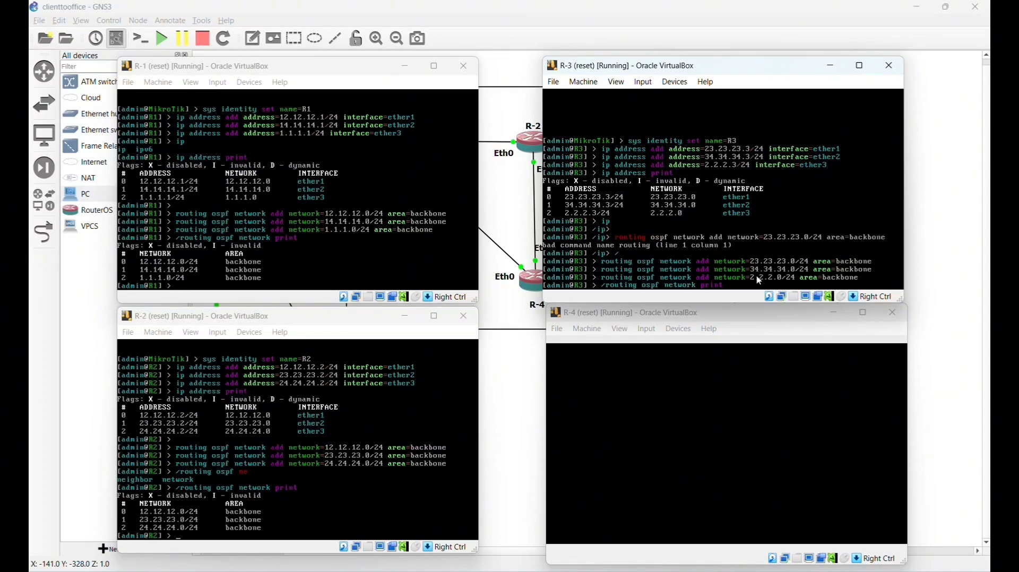
{"action": "key", "text": "Return"}
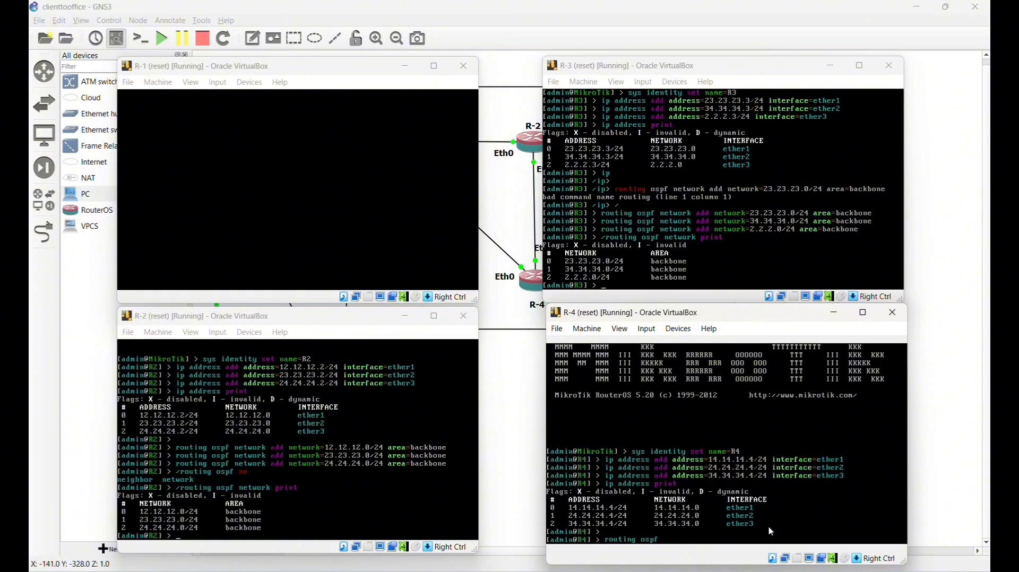
- On R-4, add OSPF networks 14.14.14.0/24 and 24.24.24.0/24 to the backbone area
{"action": "type", "text": "network add network=14.14.14.0/24"}
{"action": "type", "text": "area=backbone"}
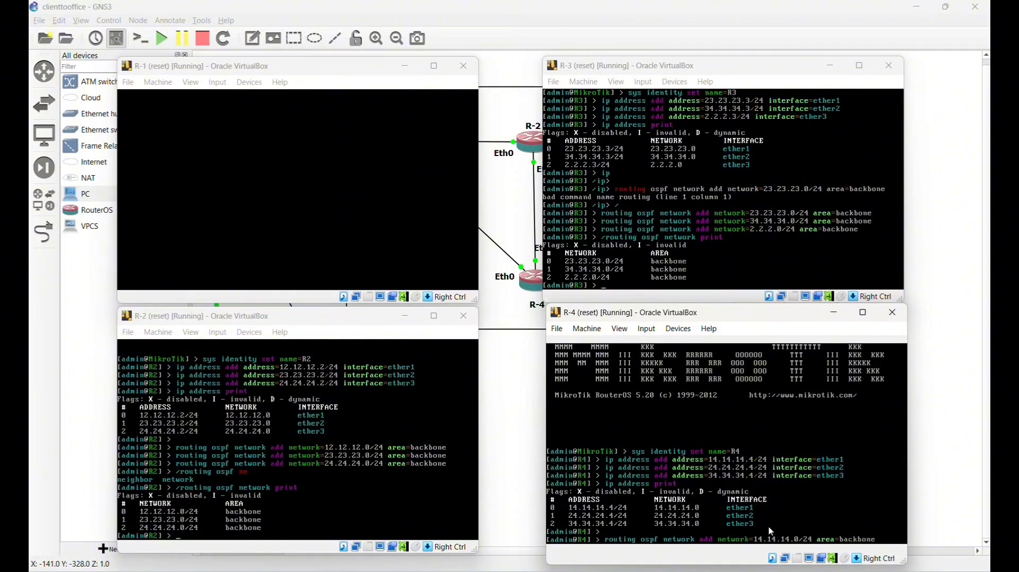
{"action": "key", "text": "Return"}
{"action": "key", "text": "Up"}
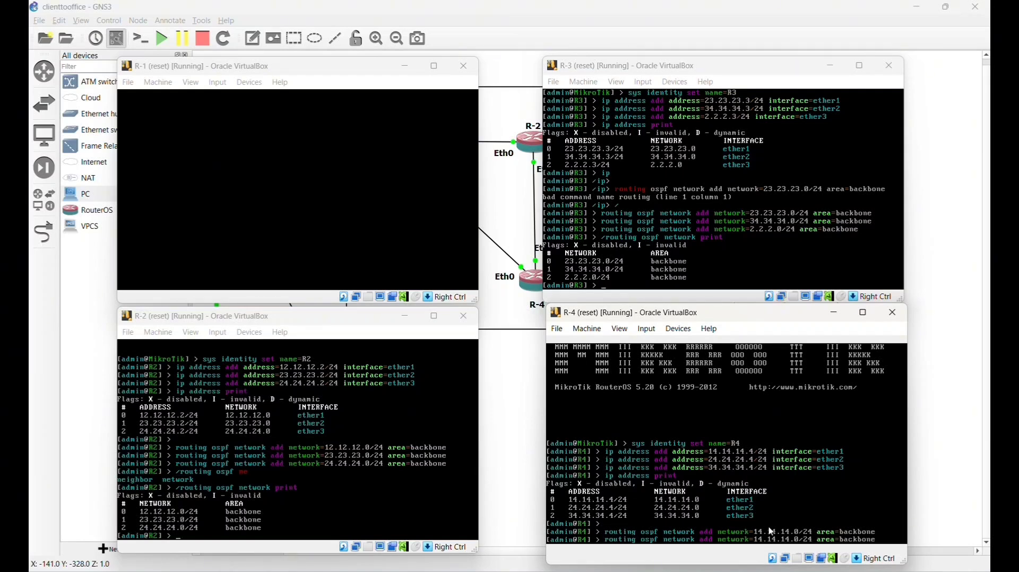
{"action": "key", "text": "BackSpace"}
{"action": "key", "text": "BackSpace"}
{"action": "key", "text": "BackSpace"}
{"action": "key", "text": "BackSpace"}
{"action": "key", "text": "BackSpace"}
{"action": "key", "text": "BackSpace"}
{"action": "key", "text": "BackSpace"}
{"action": "type", "text": "24.24.24"}
{"action": "key", "text": "Return"}
- Add 34.34.34.0/24 to R-4's backbone area and print R-4's OSPF network table
{"action": "key", "text": "Up"}
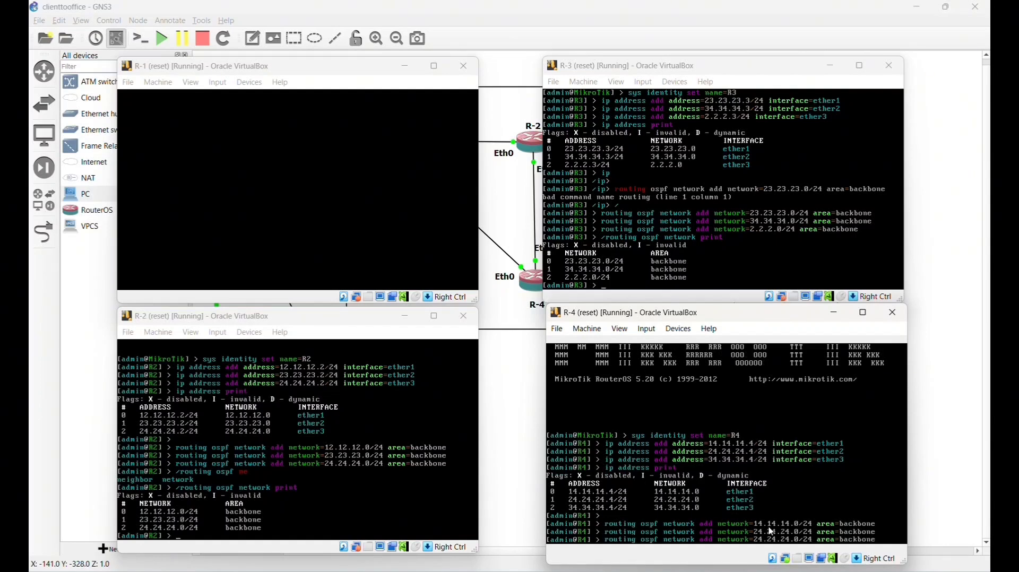
{"action": "key", "text": "Left"}
{"action": "key", "text": "Left"}
{"action": "key", "text": "Left"}
{"action": "key", "text": "Left"}
{"action": "key", "text": "Left"}
{"action": "key", "text": "Left"}
{"action": "key", "text": "Left"}
{"action": "key", "text": "Left"}
{"action": "key", "text": "Left"}
{"action": "key", "text": "Left"}
{"action": "key", "text": "Left"}
{"action": "key", "text": "Left"}
{"action": "key", "text": "Left"}
{"action": "key", "text": "Left"}
{"action": "key", "text": "Left"}
{"action": "key", "text": "Left"}
{"action": "key", "text": "Left"}
{"action": "key", "text": "Left"}
{"action": "key", "text": "Left"}
{"action": "key", "text": "BackSpace"}
{"action": "key", "text": "BackSpace"}
{"action": "key", "text": "BackSpace"}
{"action": "key", "text": "BackSpace"}
{"action": "key", "text": "BackSpace"}
{"action": "key", "text": "BackSpace"}
{"action": "key", "text": "BackSpace"}
{"action": "key", "text": "BackSpace"}
{"action": "type", "text": "34.34"}
{"action": "key", "text": "Return"}
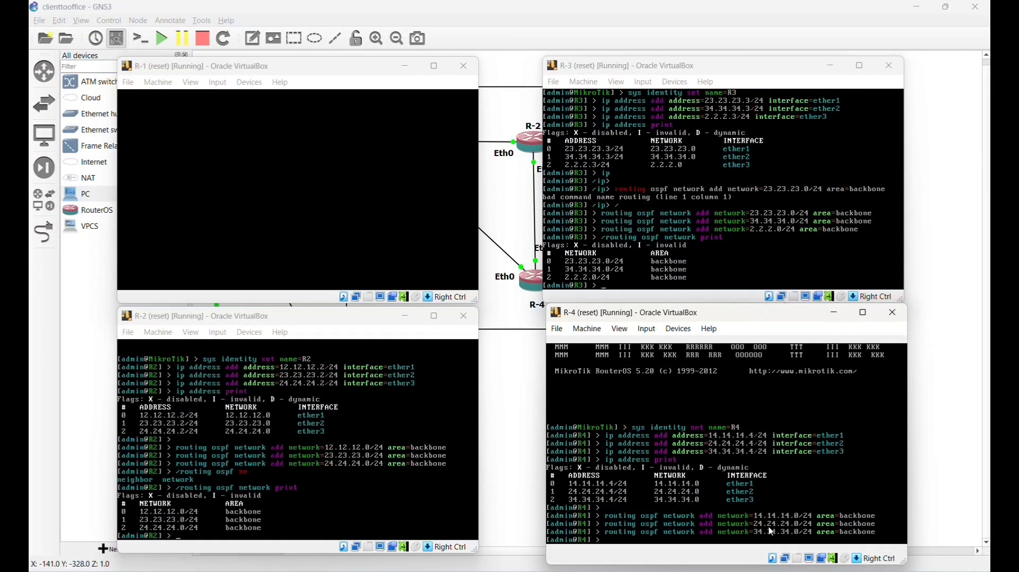
{"action": "type", "text": "routing ospf"}
{"action": "type", "text": "network print"}
{"action": "key", "text": "Return"}
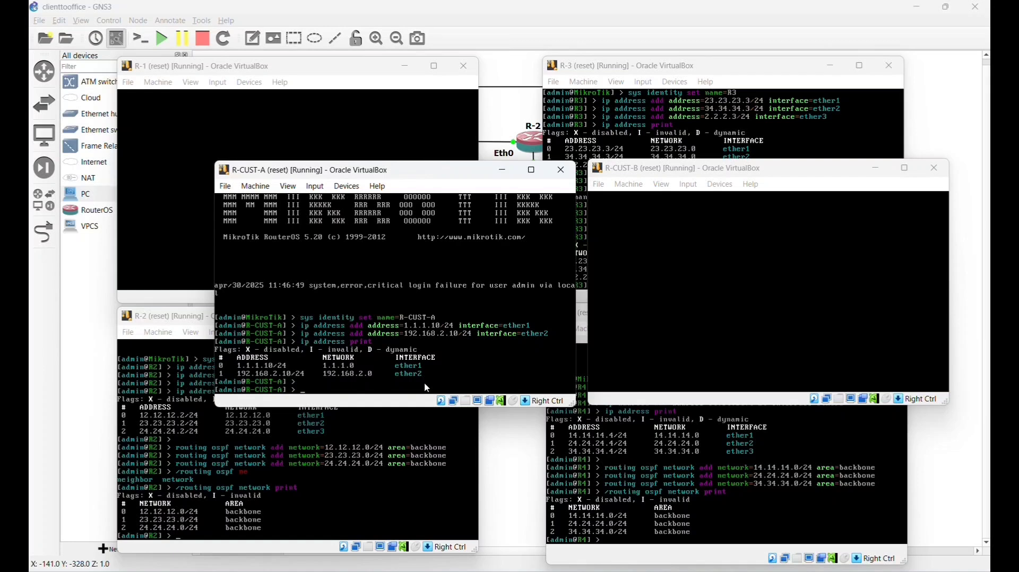
- On R-CUST-A, add a default route 0.0.0.0/0 via gateway 1.1.1.1
{"action": "type", "text": "ip route dst"}
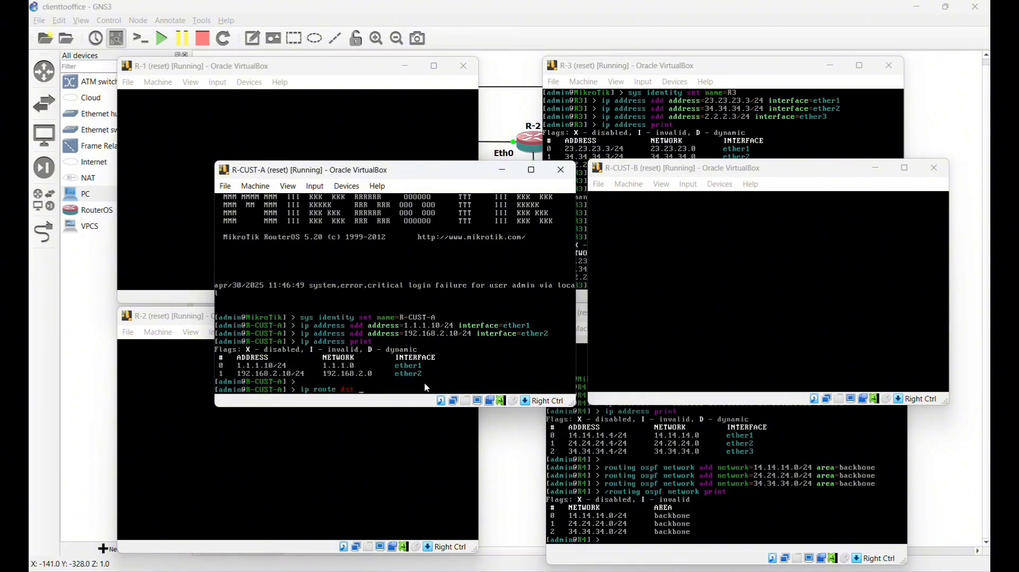
{"action": "type", "text": "-address"}
{"action": "type", "text": "add"}
{"action": "key", "text": "Tab"}
{"action": "type", "text": "0.0.0.0/0 ga"}
{"action": "key", "text": "Tab"}
{"action": "type", "text": "1.1.1"}
{"action": "key", "text": "Return"}
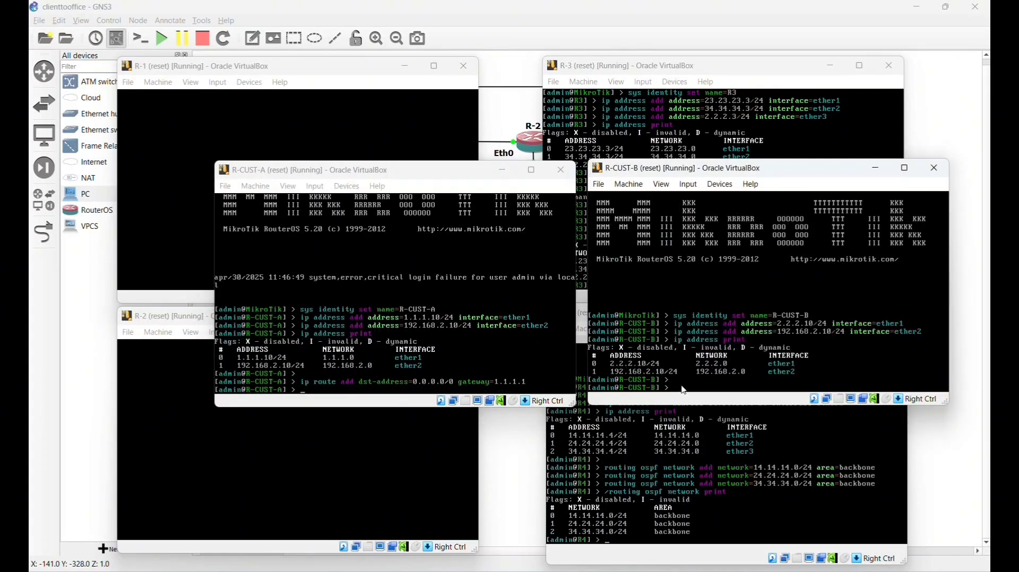
- On R-CUST-B, add a default route 0.0.0.0/0 via gateway 2.2.2.3
{"action": "left_click", "coordinate": [684, 390]}
{"action": "type", "text": "ip route"}
{"action": "key", "text": "Tab"}
{"action": "key", "text": "Tab"}
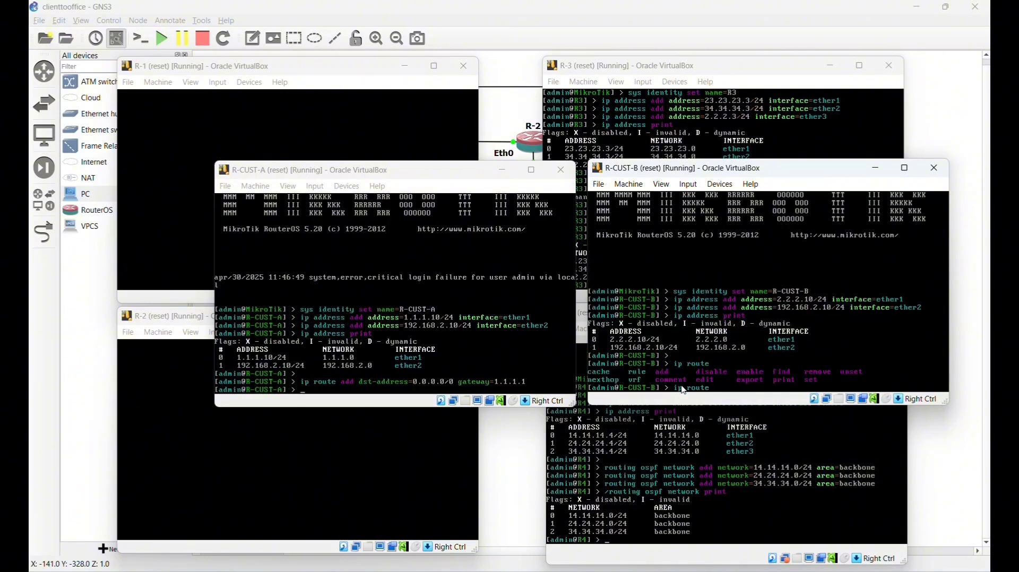
{"action": "type", "text": "add dst"}
{"action": "key", "text": "Tab"}
{"action": "type", "text": "0.0.0.0/0 gate"}
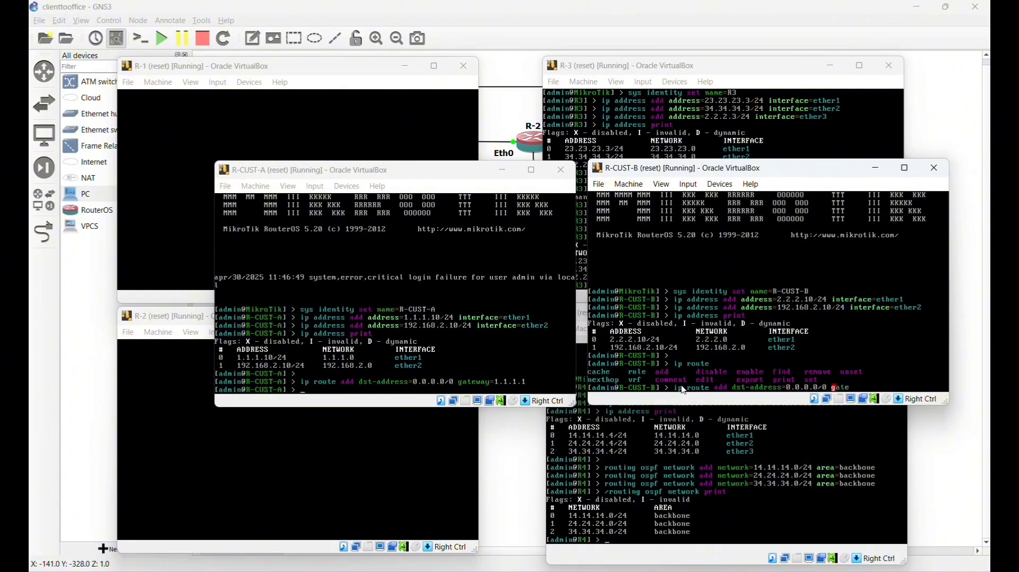
{"action": "type", "text": "way=2.2.2.3"}
{"action": "key", "text": "Return"}
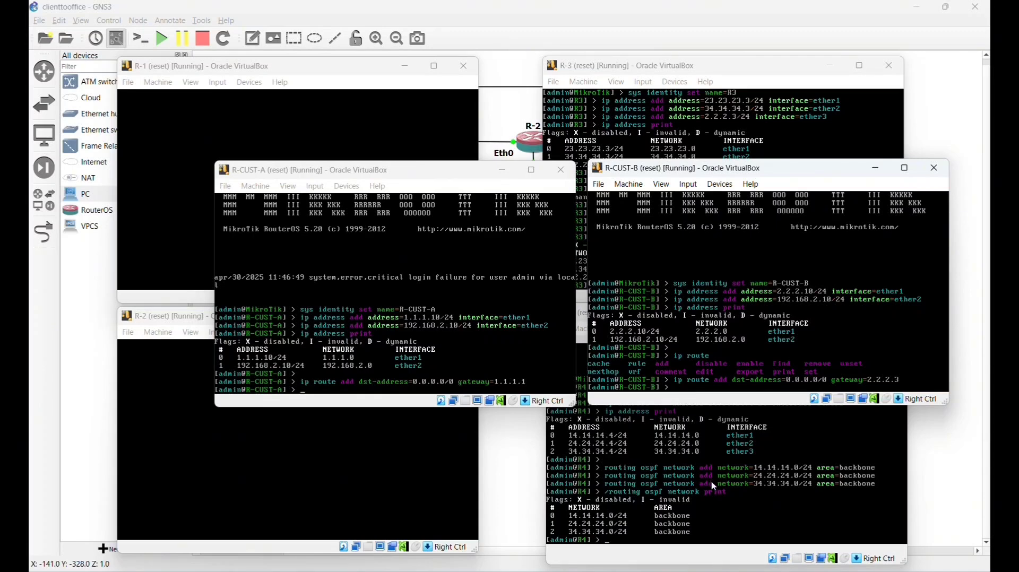
- Bring the customer PC VirtualBox window showing WinBox to the front from the taskbar
{"action": "mouse_move", "coordinate": [557, 539]}
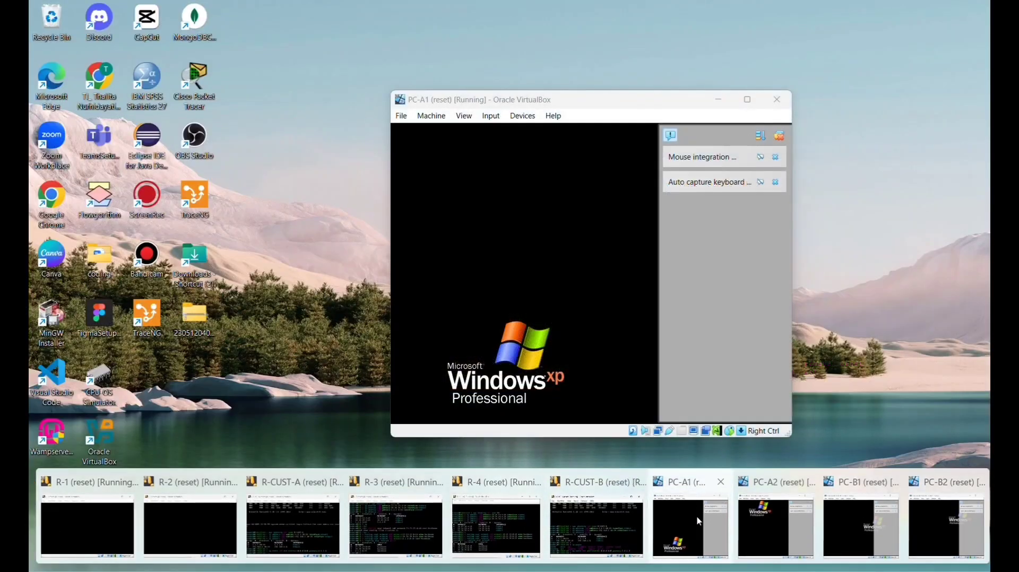
{"action": "left_click", "coordinate": [861, 525]}
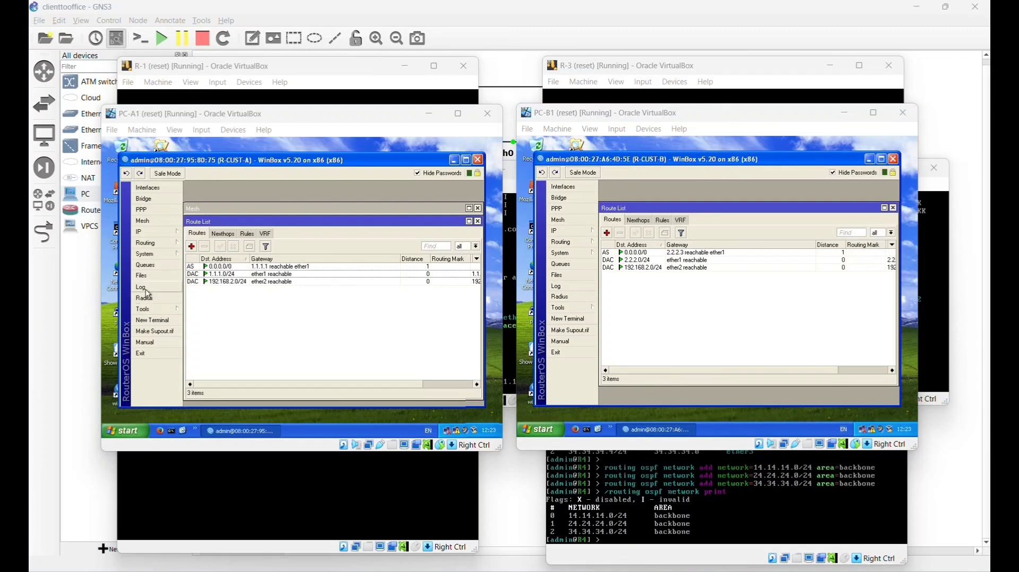
- On R-CUST-A, add a firewall NAT rule out ether1 with action masquerade
{"action": "left_click", "coordinate": [159, 232]}
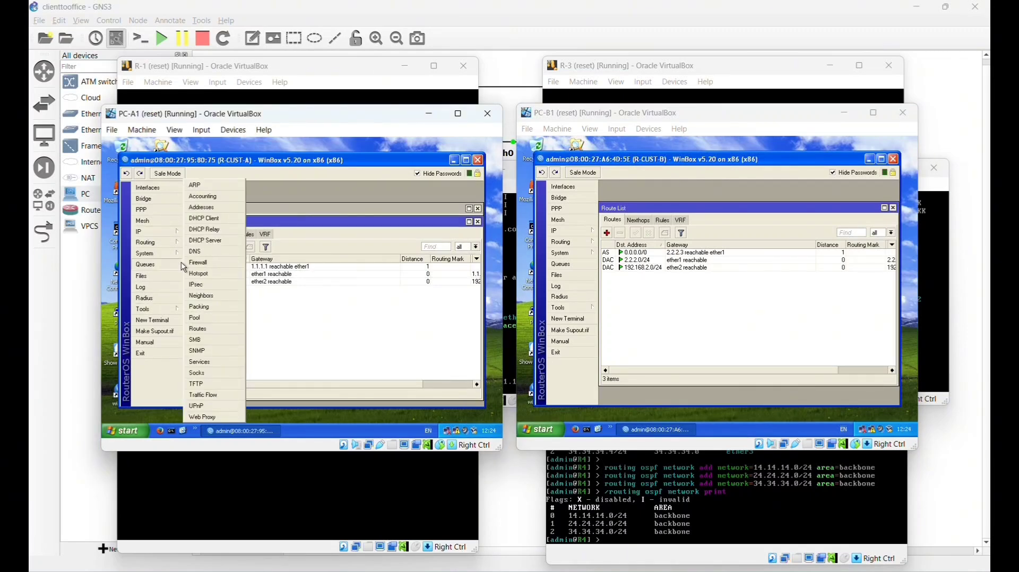
{"action": "left_click", "coordinate": [204, 263]}
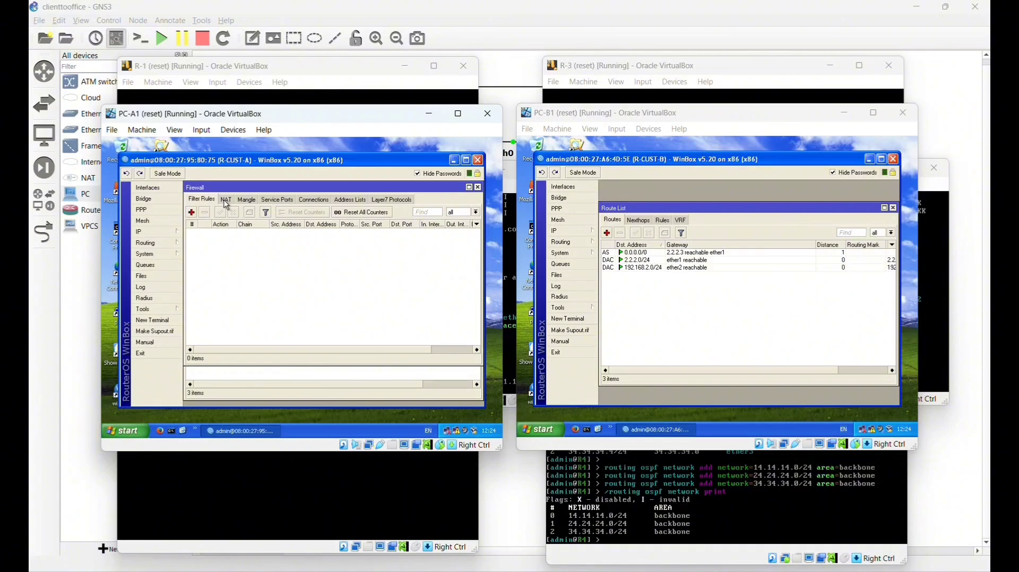
{"action": "left_click", "coordinate": [227, 202]}
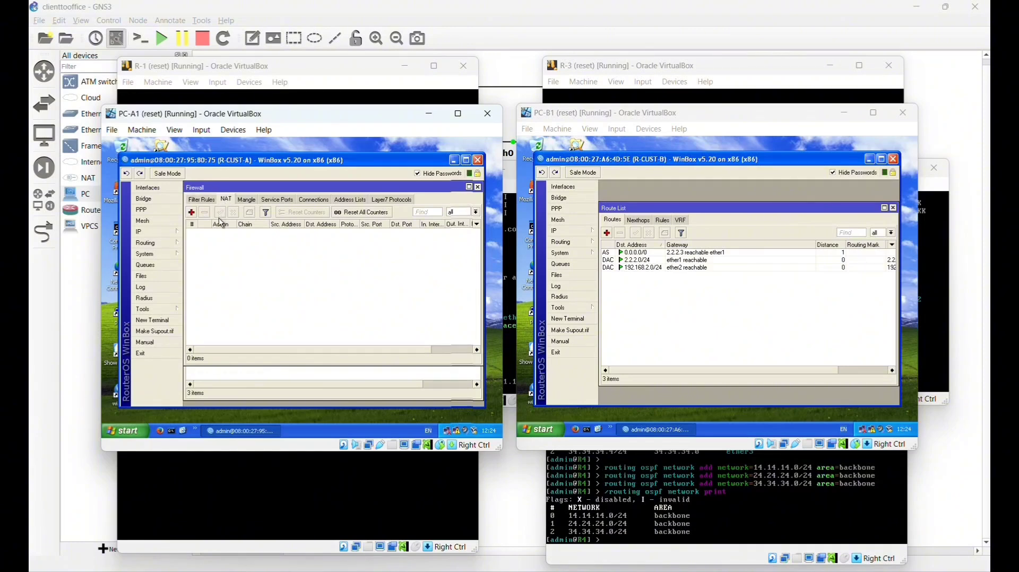
{"action": "left_click", "coordinate": [191, 212]}
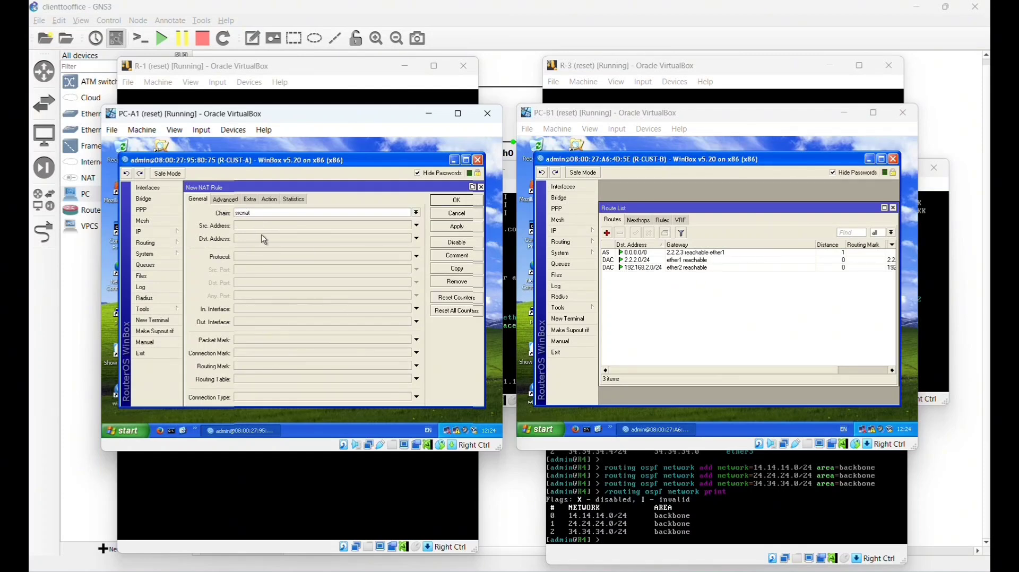
{"action": "left_click", "coordinate": [266, 310]}
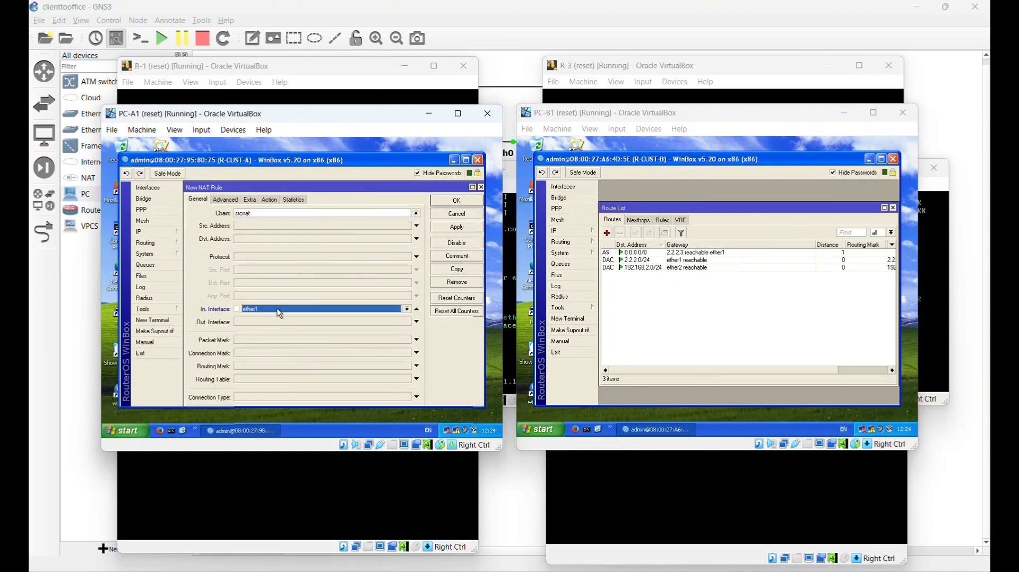
{"action": "left_click", "coordinate": [269, 199]}
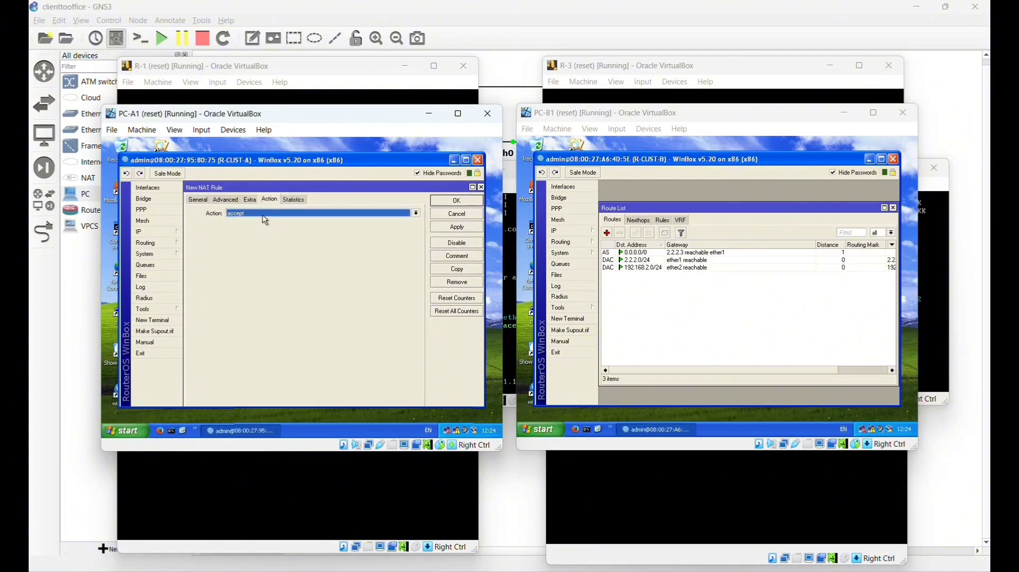
{"action": "left_click", "coordinate": [262, 216]}
{"action": "left_click", "coordinate": [250, 261]}
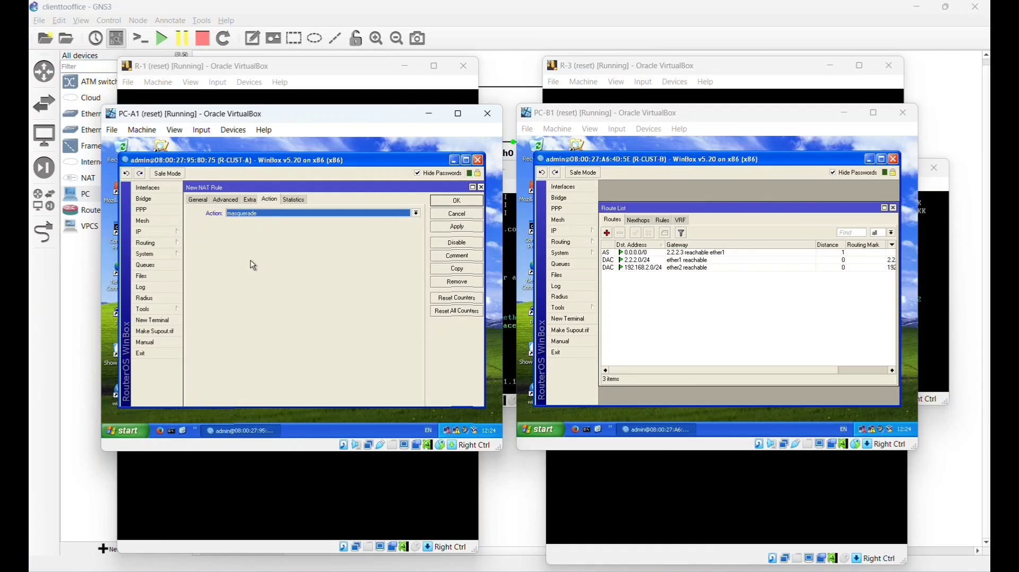
{"action": "key", "text": "Return"}
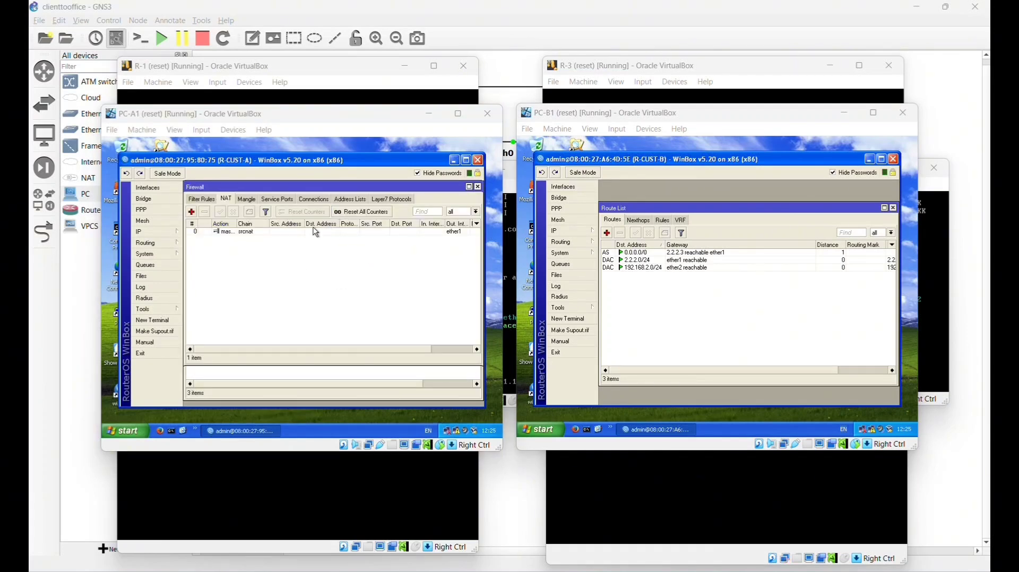
- On R-CUST-B, add a NAT rule with Out. Interface ether1 and action masquerade
{"action": "left_click", "coordinate": [574, 232]}
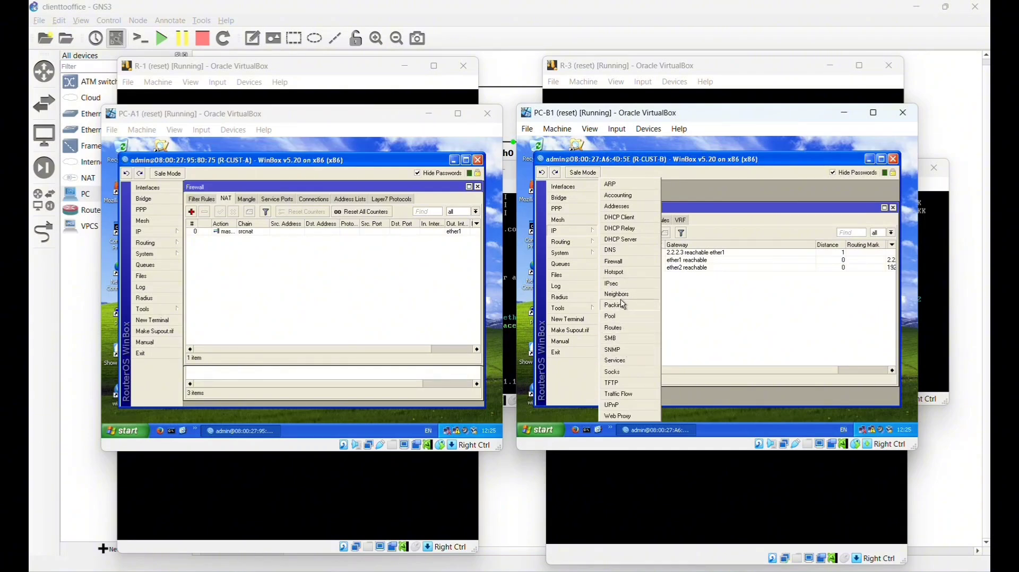
{"action": "left_click", "coordinate": [615, 261]}
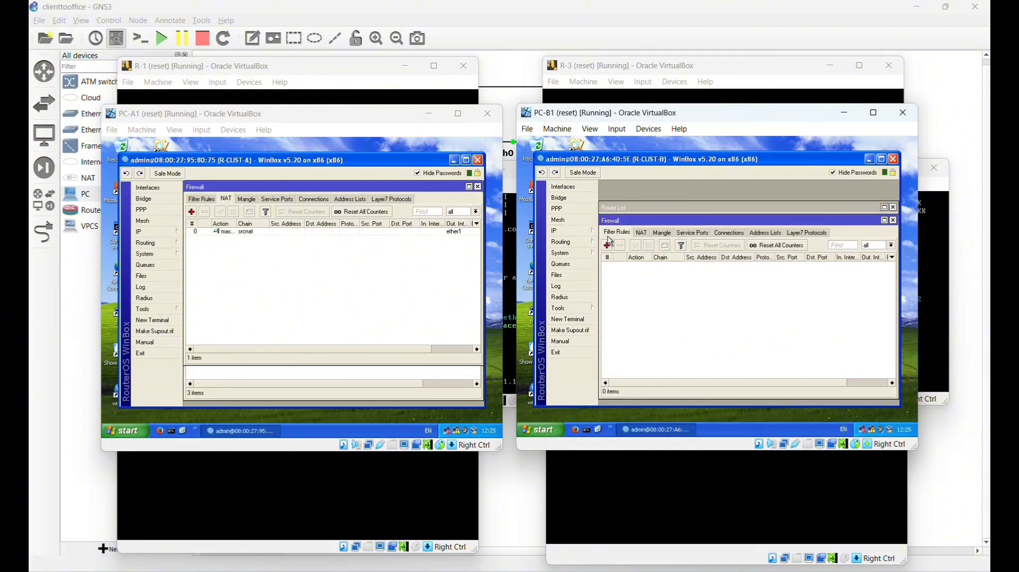
{"action": "left_click", "coordinate": [642, 233]}
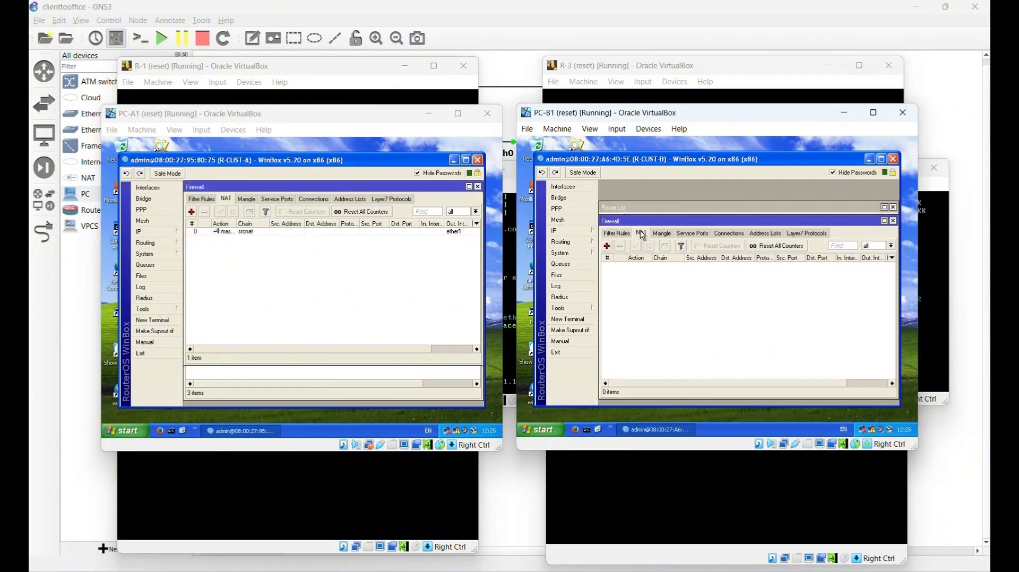
{"action": "left_click", "coordinate": [607, 246]}
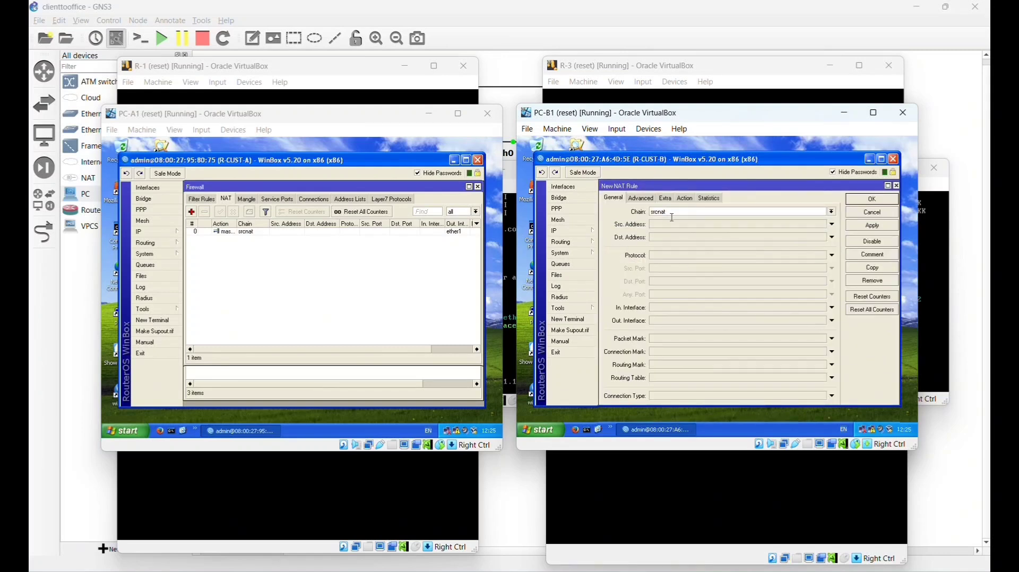
{"action": "left_click", "coordinate": [673, 322]}
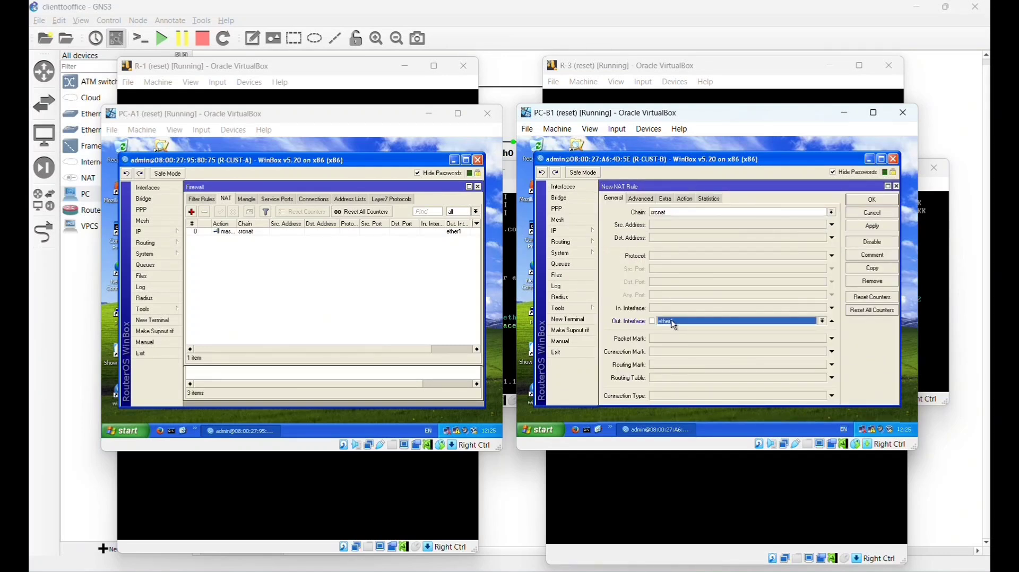
{"action": "left_click", "coordinate": [674, 325]}
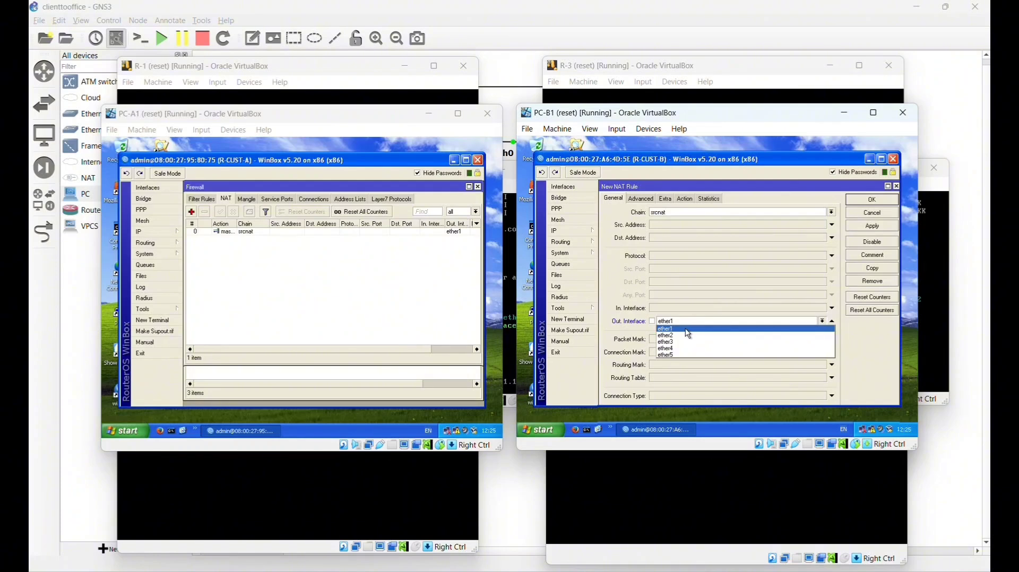
{"action": "left_click", "coordinate": [686, 329]}
{"action": "left_click", "coordinate": [688, 199]}
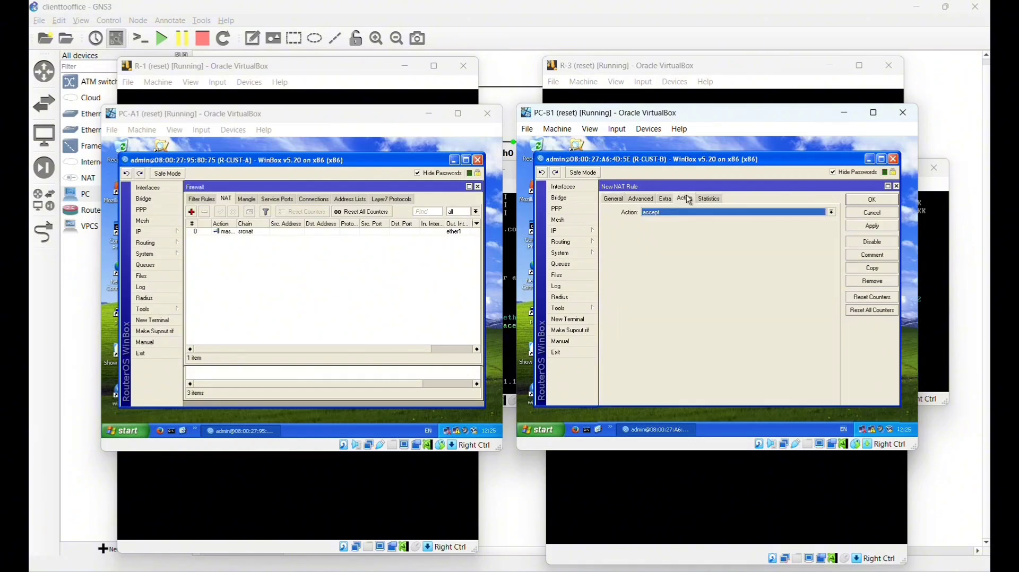
{"action": "left_click", "coordinate": [666, 211]}
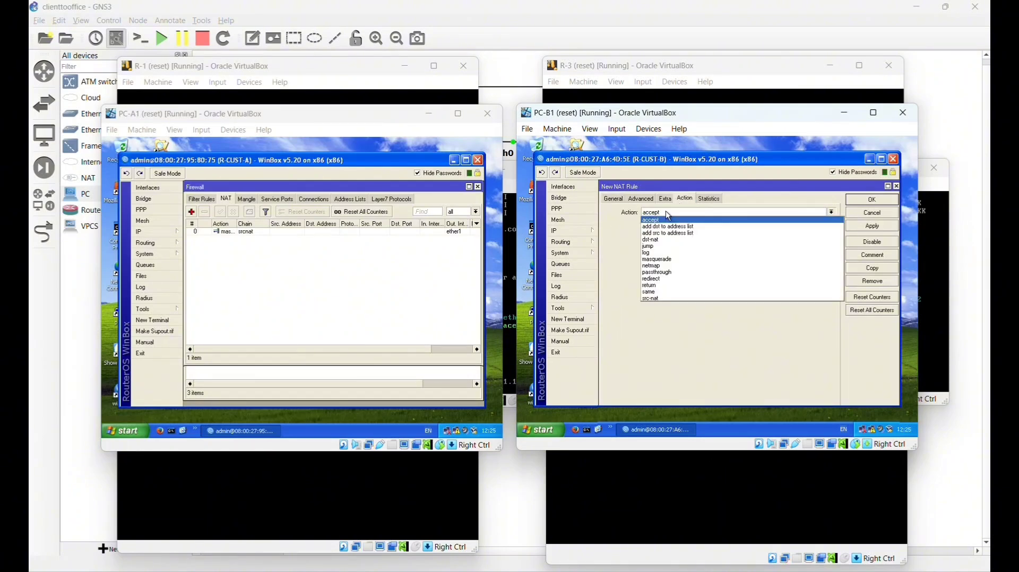
{"action": "left_click", "coordinate": [666, 260]}
{"action": "key", "text": "Return"}
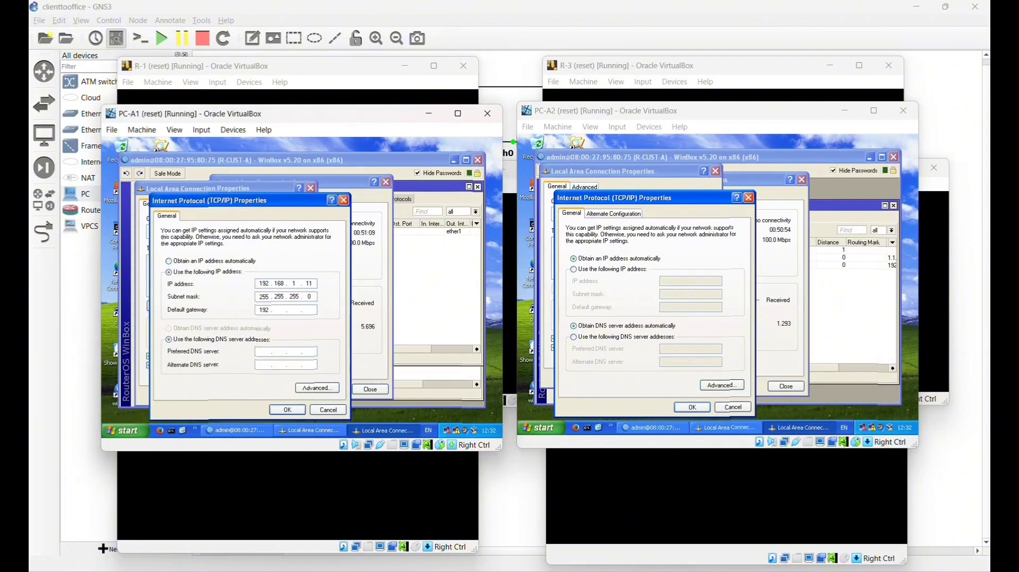
- Finish PC-A1's gateway 192.168.1.10, confirm, and close its connection properties
{"action": "type", "text": "168 . 1 . "}
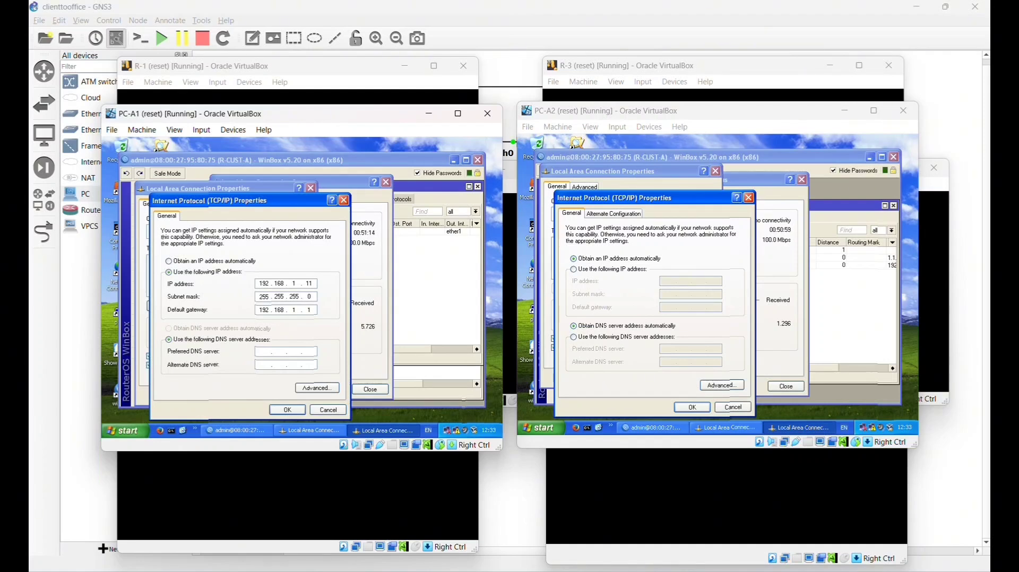
{"action": "type", "text": "10"}
{"action": "left_click", "coordinate": [283, 411]}
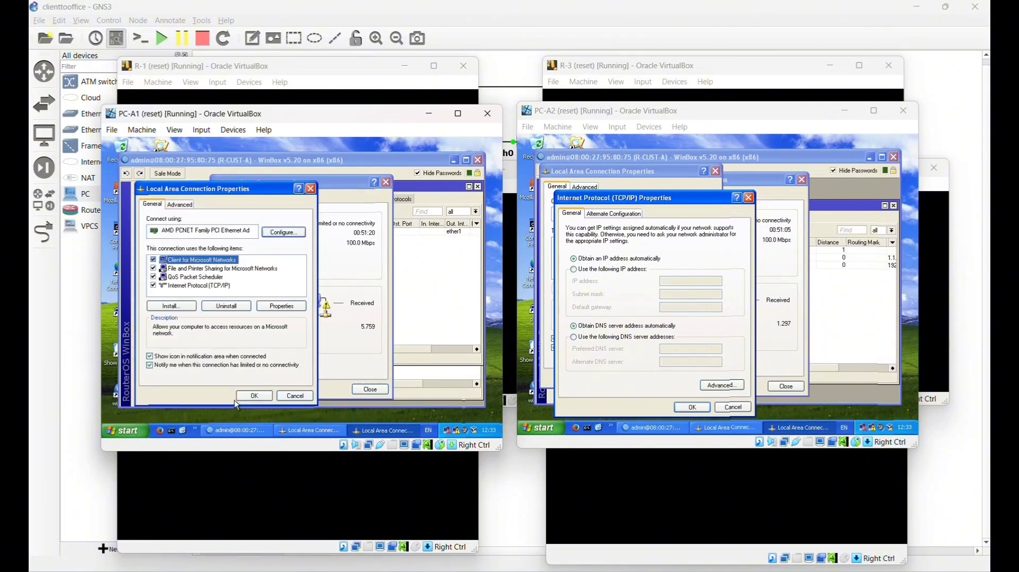
{"action": "left_click", "coordinate": [255, 397]}
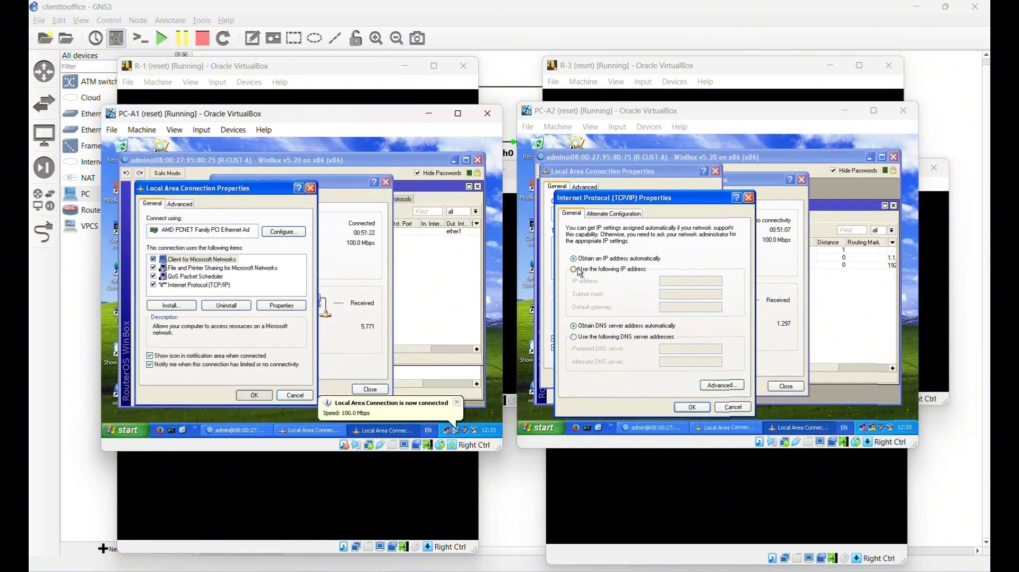
- Give PC-A2 static IP 192.168.1.12, mask 255.255.255.0, gateway 192.168.1.10
{"action": "left_click", "coordinate": [632, 272]}
{"action": "type", "text": "1"}
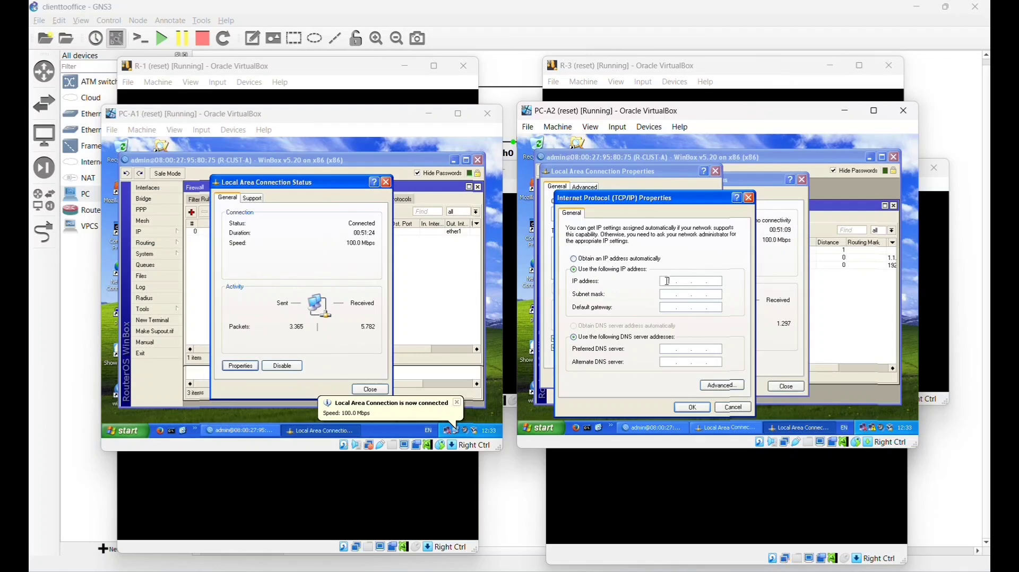
{"action": "type", "text": "92 . 168 . 1 . 1 ."}
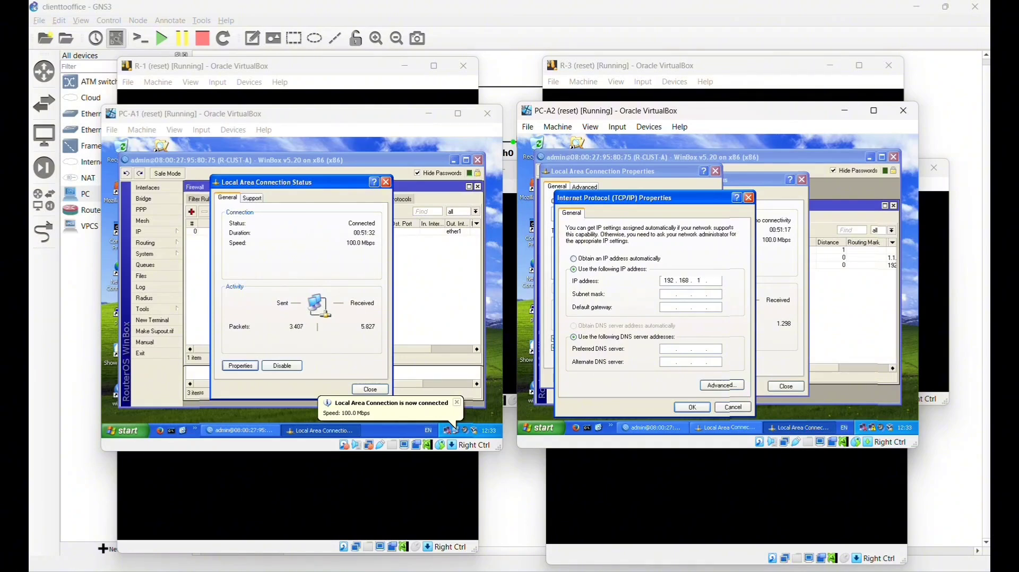
{"action": "type", "text": "2"}
{"action": "left_click", "coordinate": [665, 296]}
{"action": "left_click", "coordinate": [670, 308]}
{"action": "type", "text": "19"}
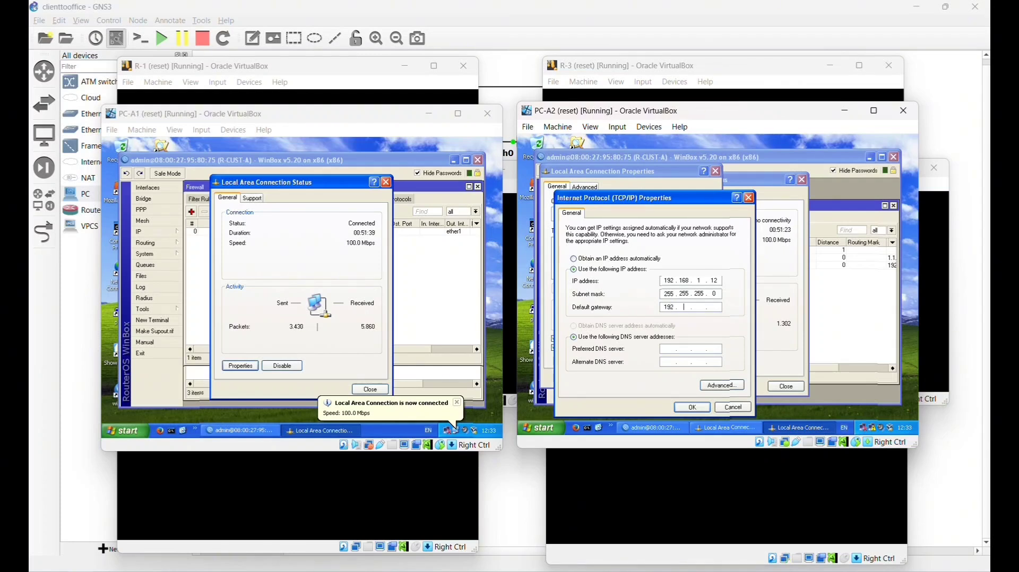
{"action": "type", "text": "2 . 168 . 1 . 10"}
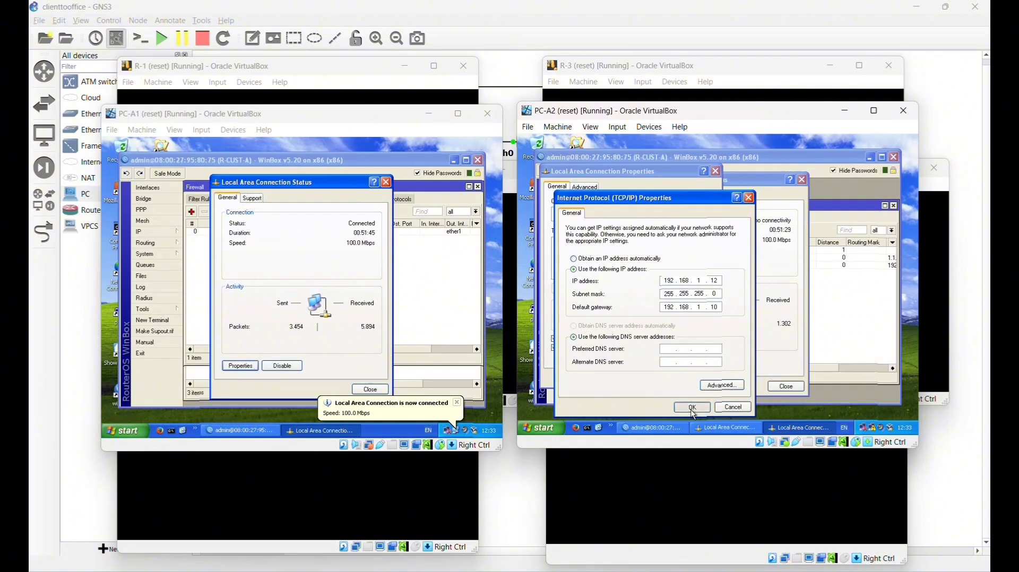
{"action": "left_click", "coordinate": [692, 408]}
{"action": "left_click", "coordinate": [662, 377]}
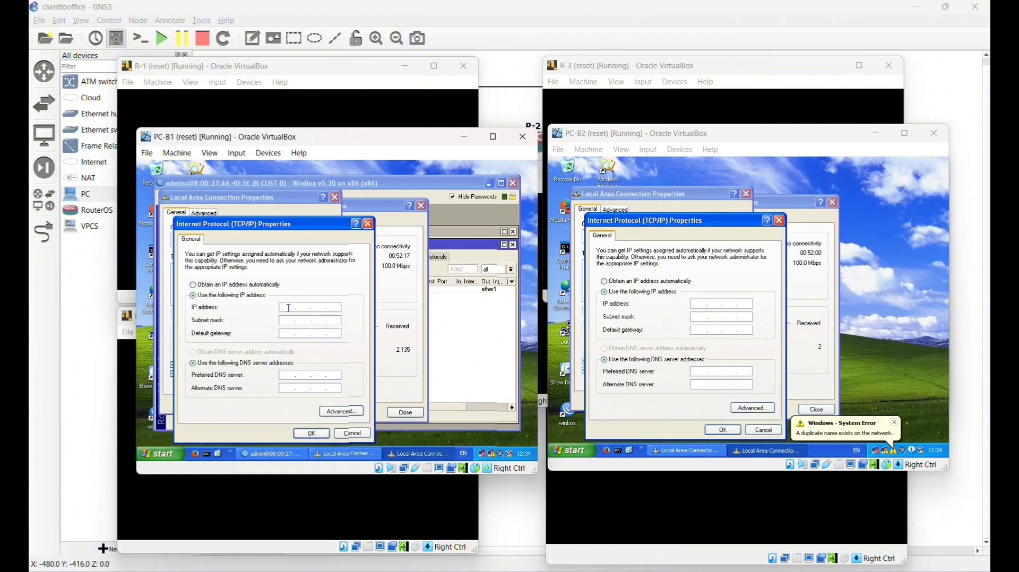
- Give PC-B1 static IP 192.168.2.11, mask 255.255.255.0, gateway 192.168.2.10
{"action": "type", "text": "92.168."}
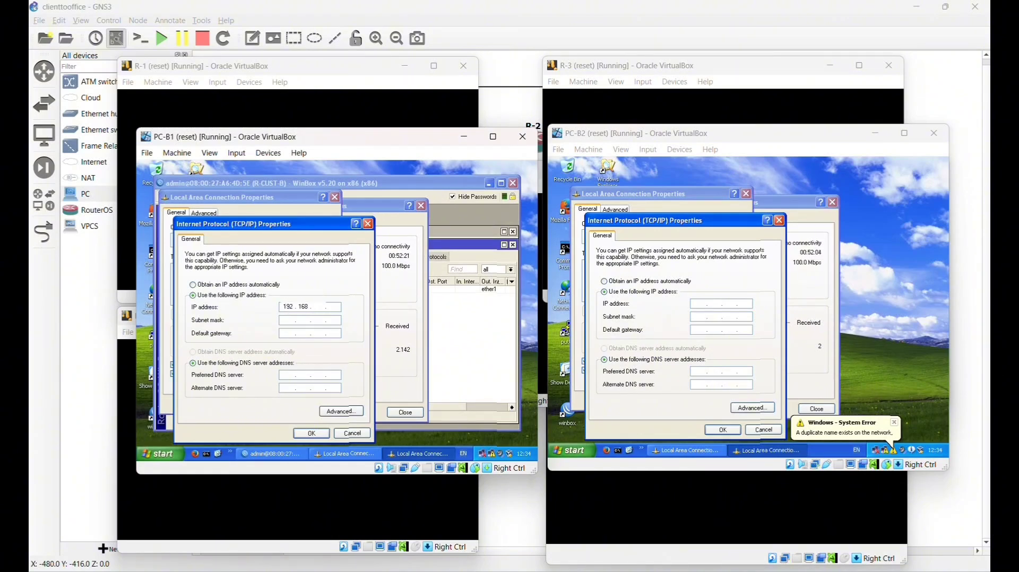
{"action": "type", "text": "1.11"}
{"action": "left_click", "coordinate": [285, 321]}
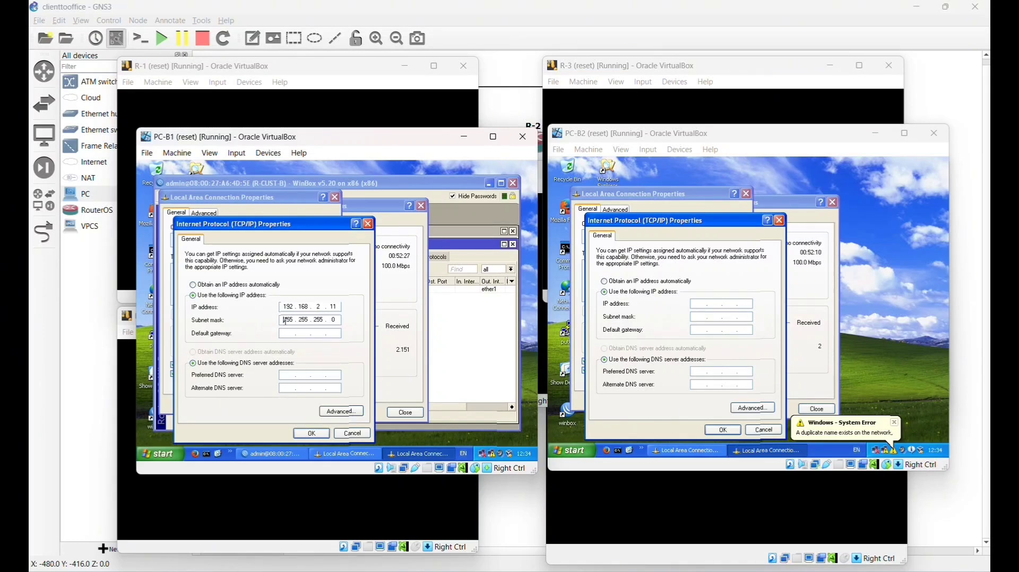
{"action": "left_click", "coordinate": [282, 335]}
{"action": "type", "text": "192 . 168 . 2 . "}
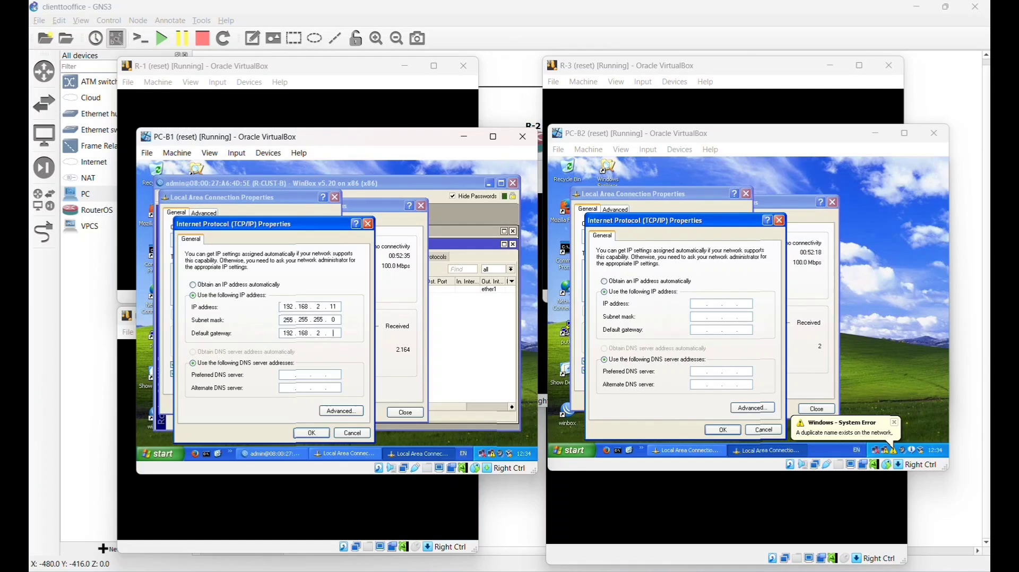
{"action": "type", "text": "10"}
{"action": "left_click", "coordinate": [309, 433]}
{"action": "left_click", "coordinate": [310, 434]}
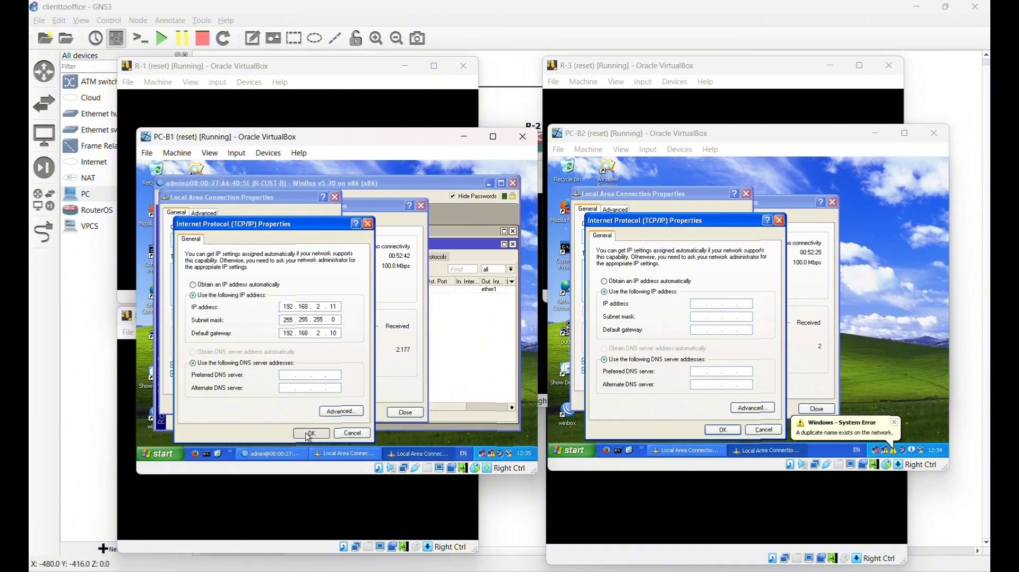
- Give PC-B2 static IP 192.168.2.12, mask 255.255.255.0, gateway 192.168.2.10
{"action": "left_click", "coordinate": [693, 304]}
{"action": "type", "text": "192 . "}
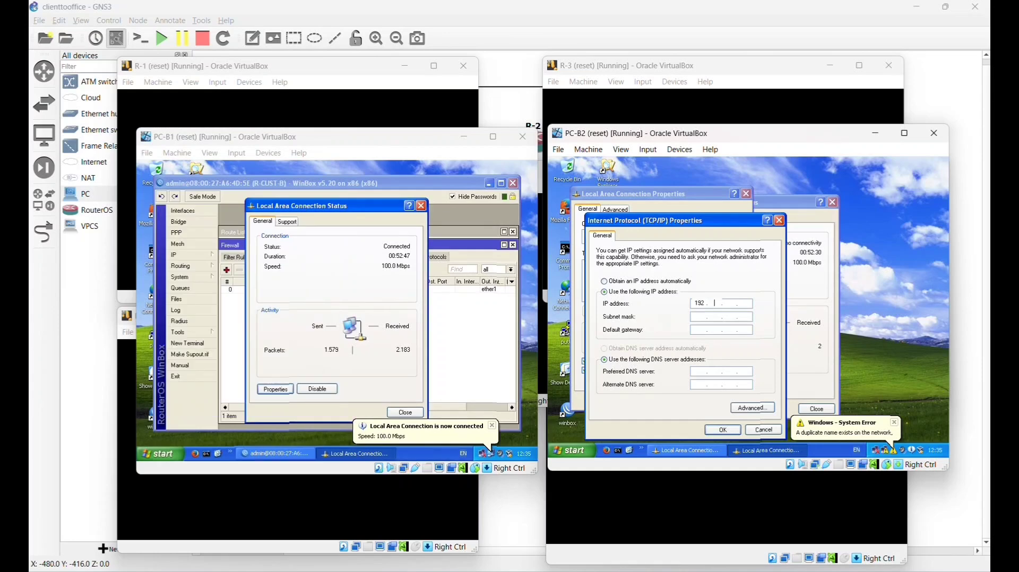
{"action": "type", "text": "168 . "}
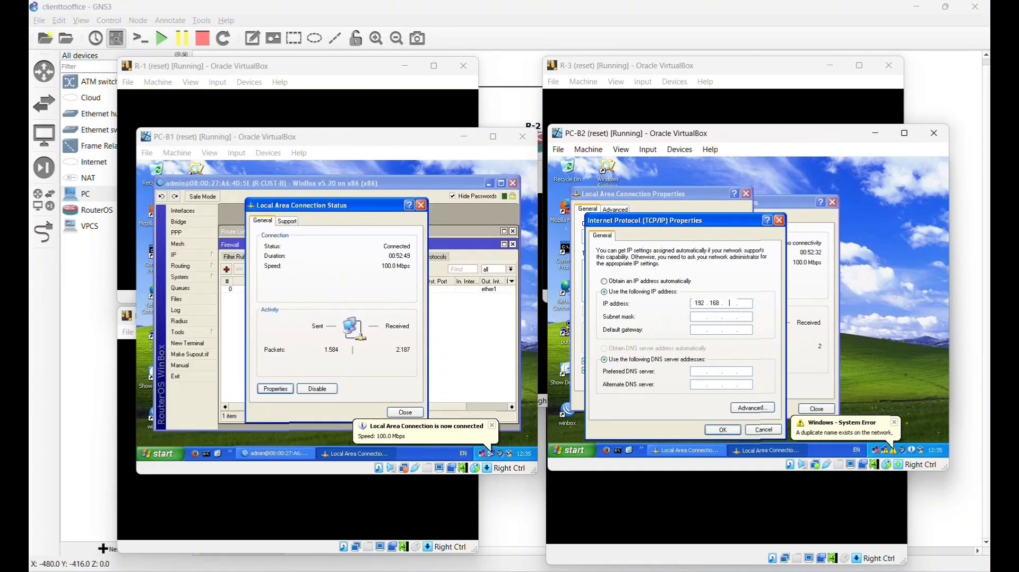
{"action": "type", "text": "2 "}
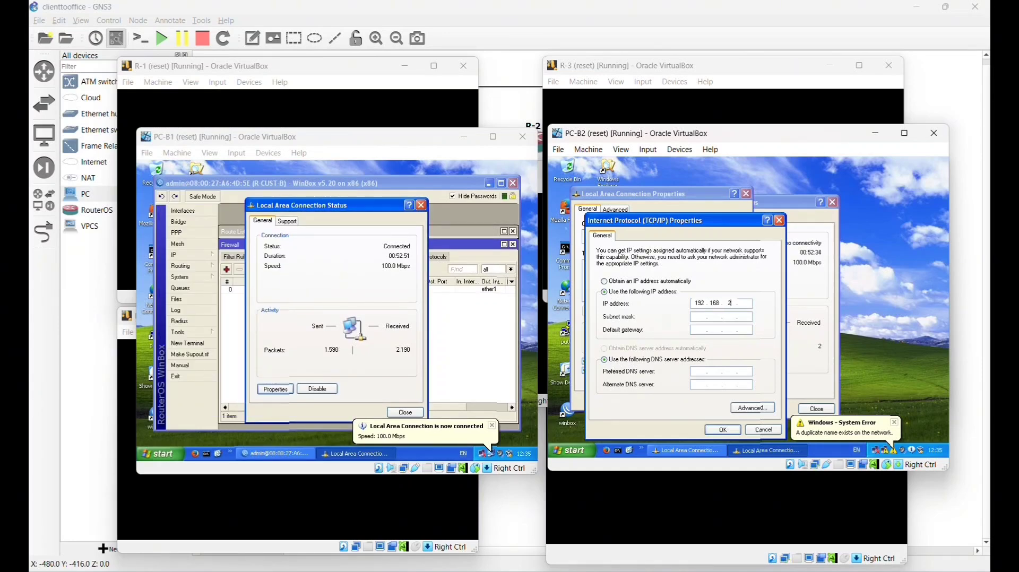
{"action": "type", "text": ". 12"}
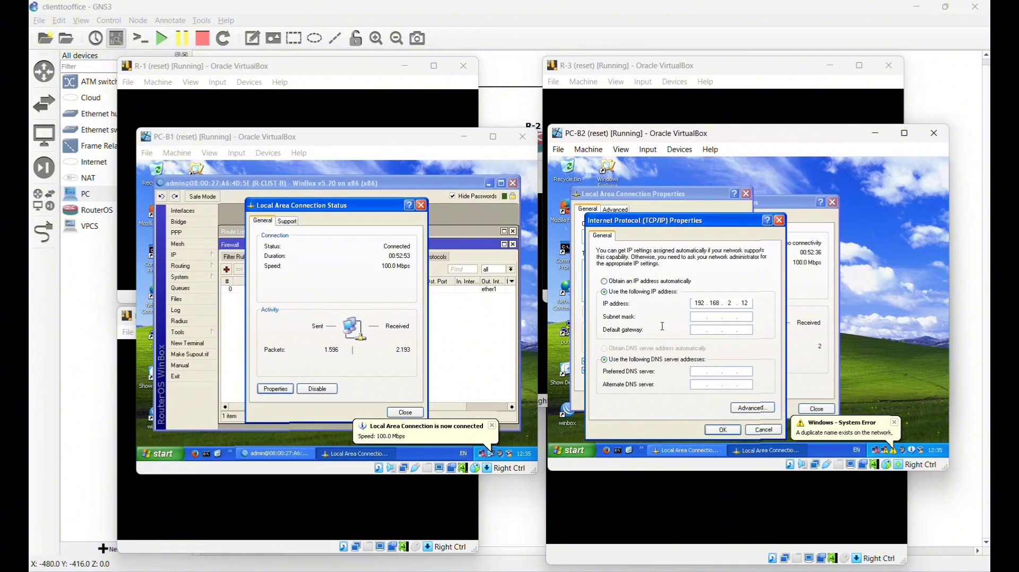
{"action": "left_click", "coordinate": [697, 316]}
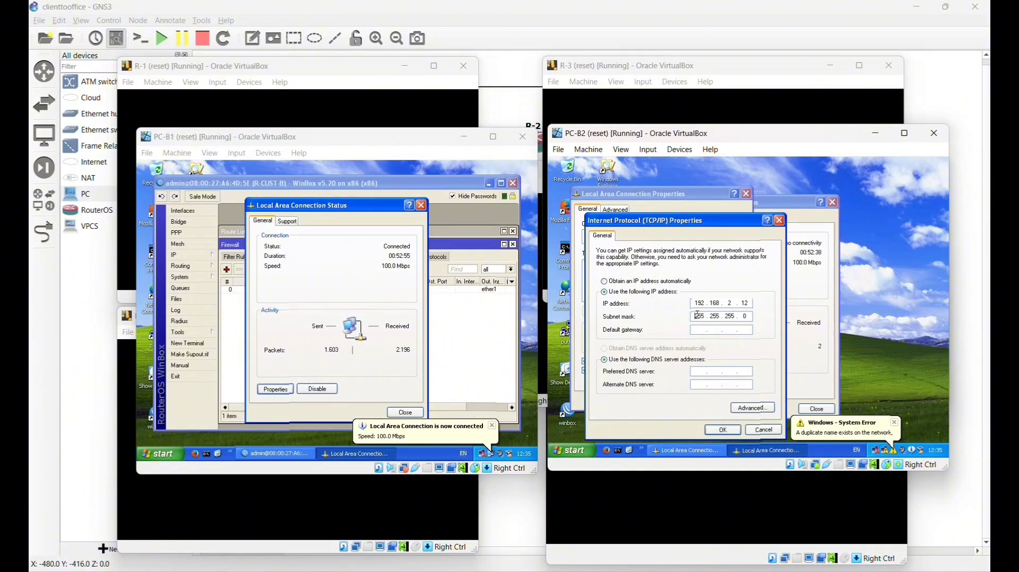
{"action": "left_click", "coordinate": [703, 330]}
{"action": "type", "text": "192 . 168 . 21"}
{"action": "key", "text": "BackSpace"}
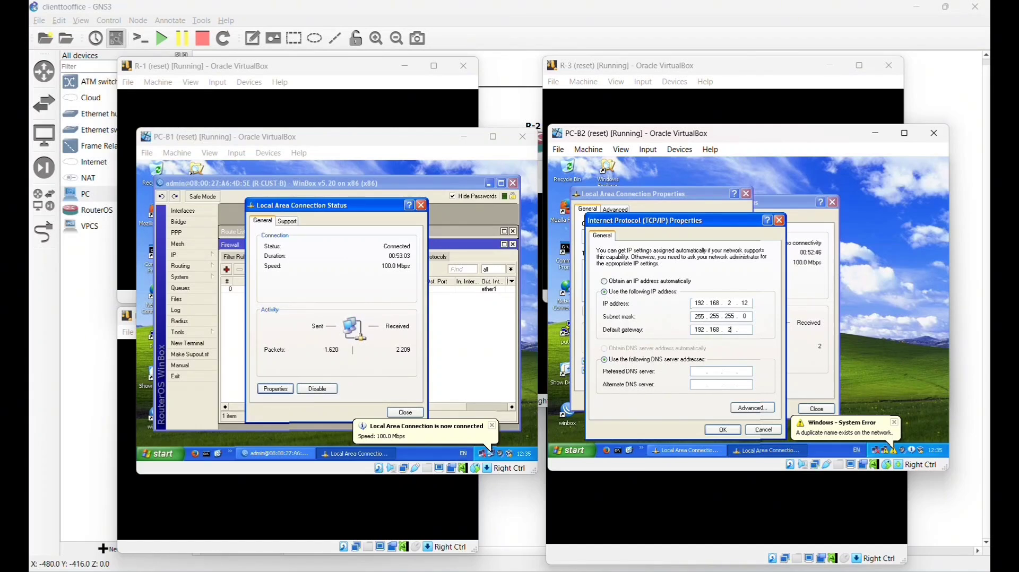
{"action": "type", "text": "10"}
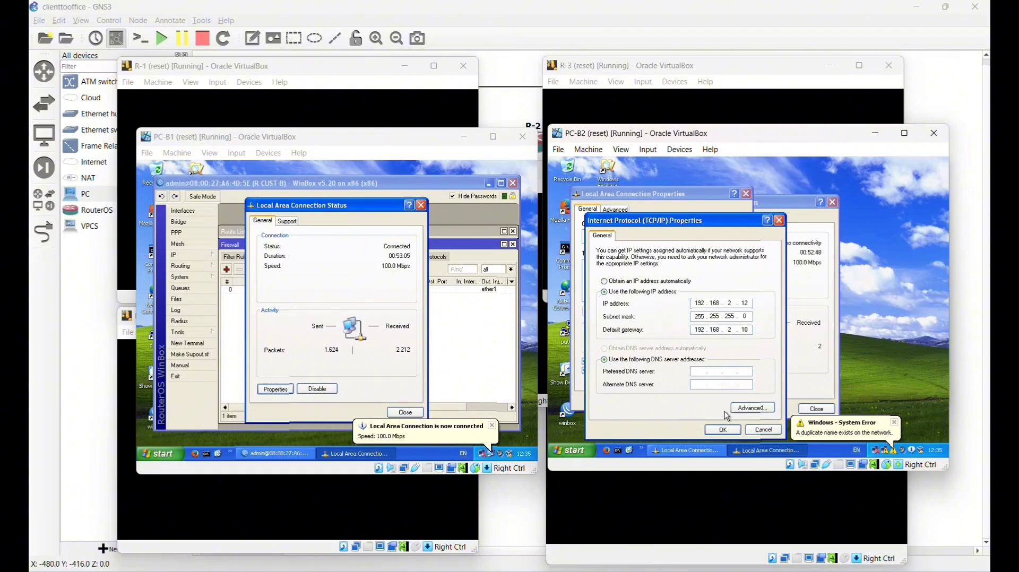
{"action": "left_click", "coordinate": [723, 430]}
{"action": "left_click", "coordinate": [689, 402]}
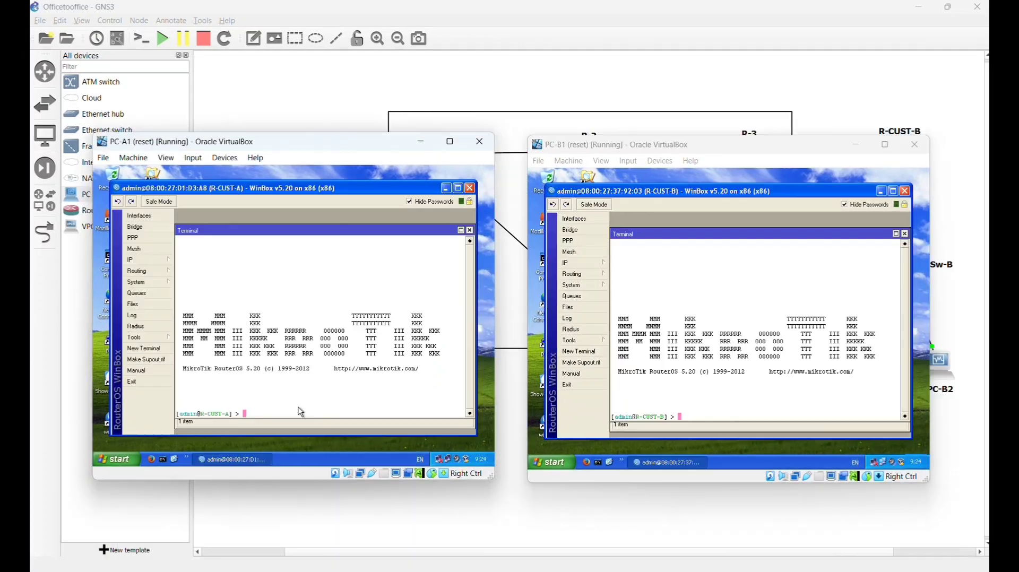
- From R-CUST-A's terminal, ping 1.1.1.1 and 2.2.2.10, stopping each with Ctrl+C
{"action": "type", "text": "ping 1.1.1.1"}
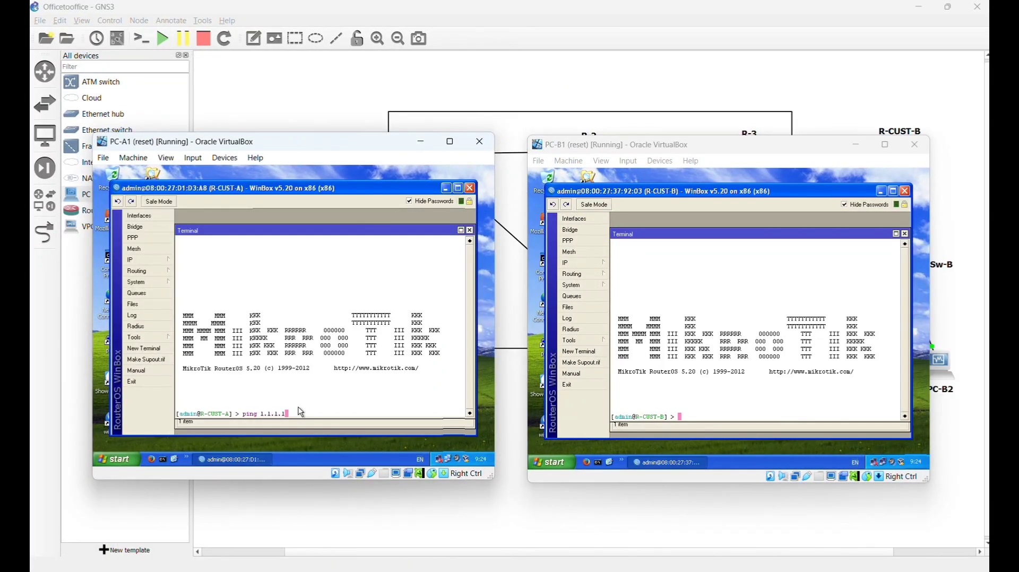
{"action": "key", "text": "Return"}
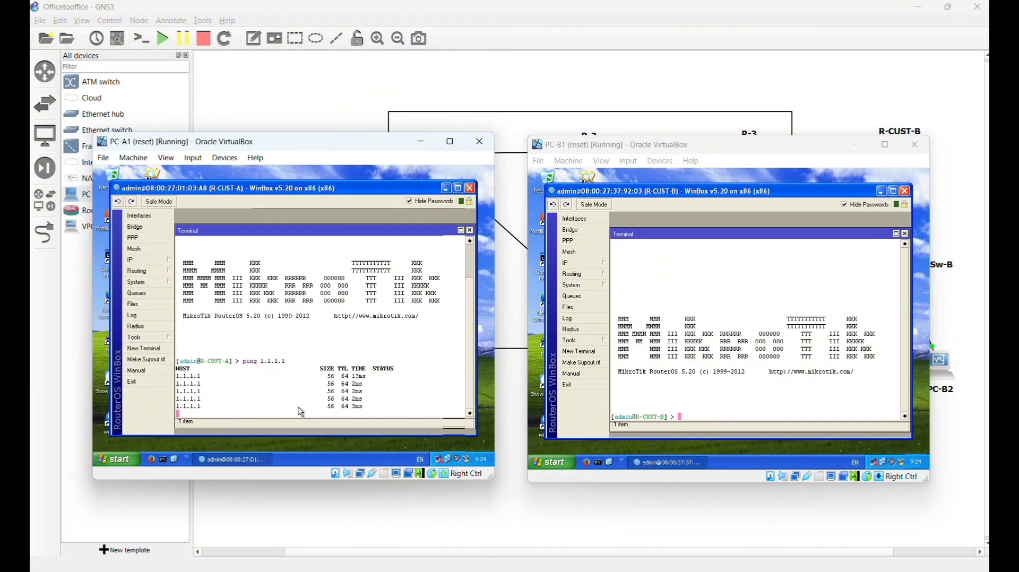
{"action": "key", "text": "ctrl+c"}
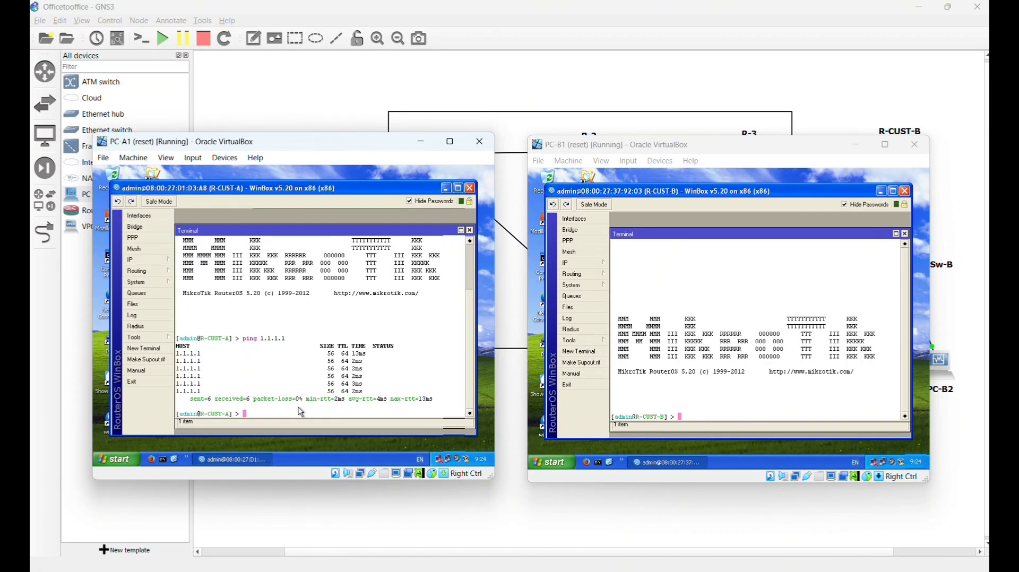
{"action": "type", "text": "ping 2.2.2.10"}
{"action": "key", "text": "Return"}
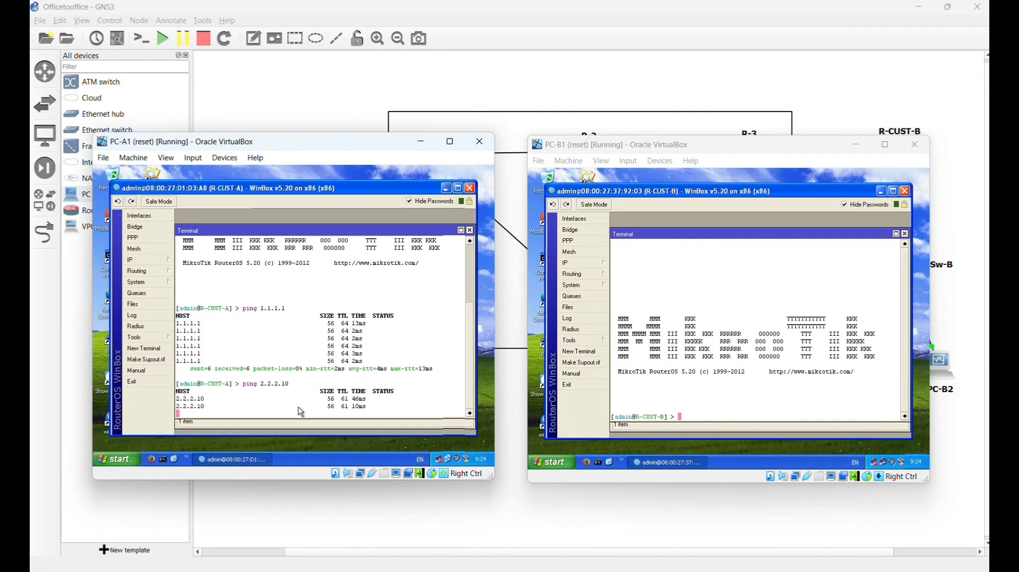
{"action": "key", "text": "ctrl+c"}
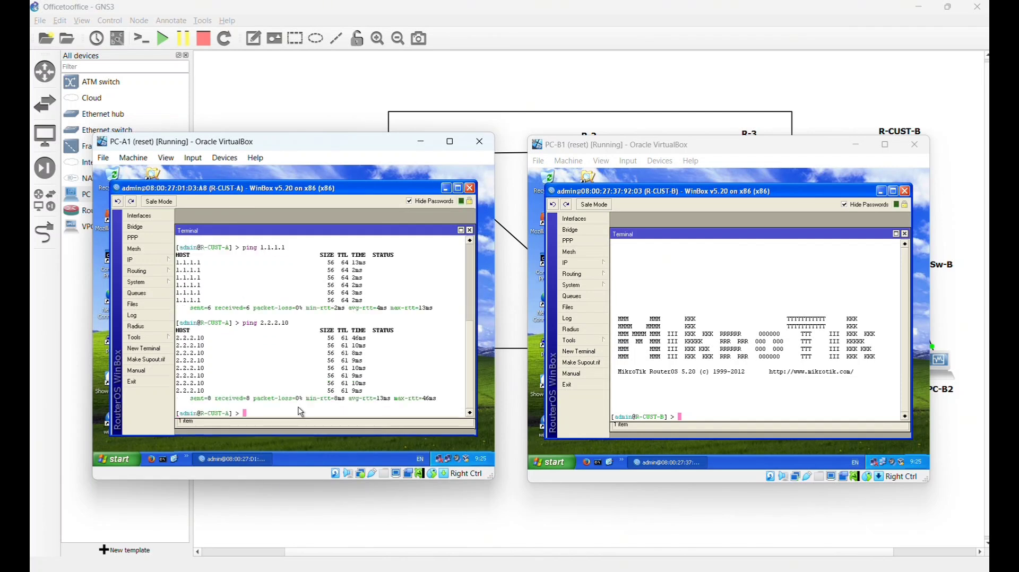
- Ping 192.168.2.11 from R-CUST-A, which fails as net unreachable
{"action": "type", "text": "ping "}
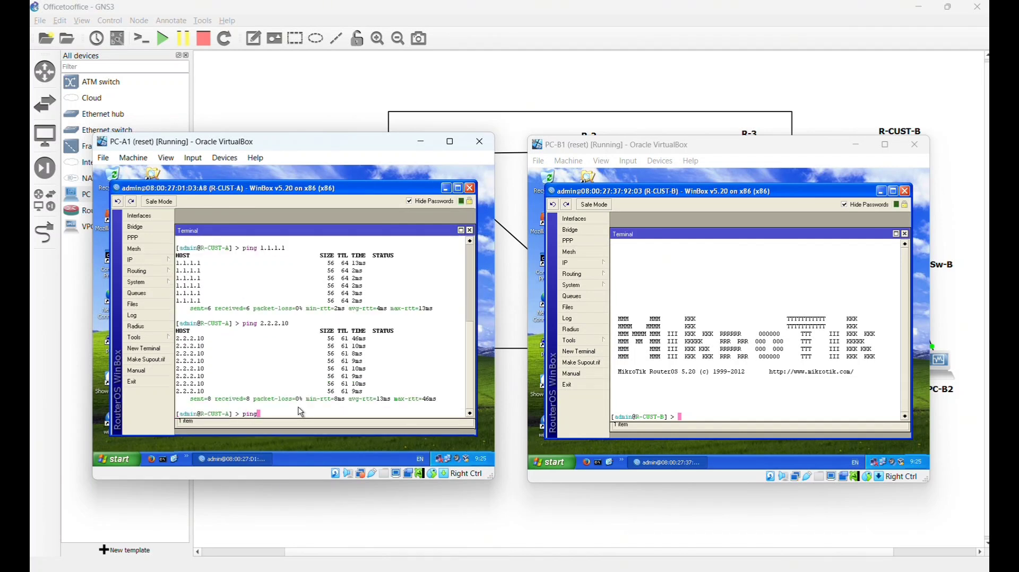
{"action": "type", "text": "192.168."}
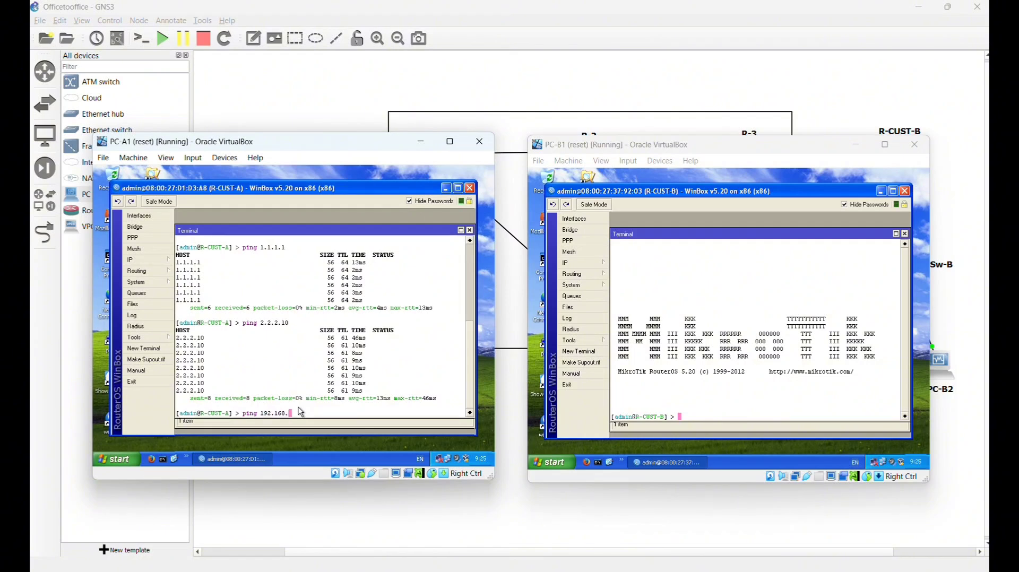
{"action": "type", "text": "2."}
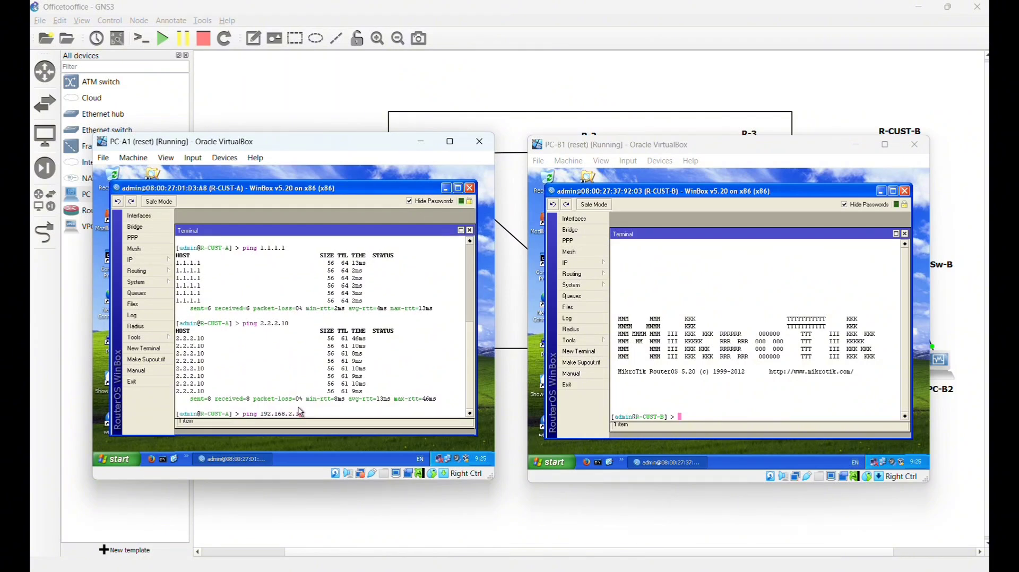
{"action": "type", "text": "11"}
{"action": "key", "text": "Return"}
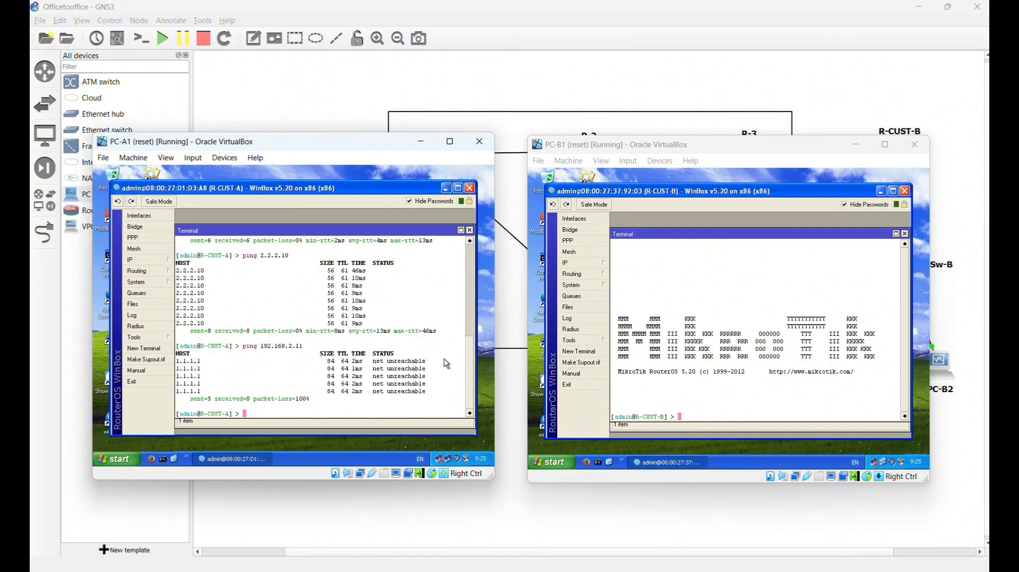
{"action": "type", "text": "tool trace"}
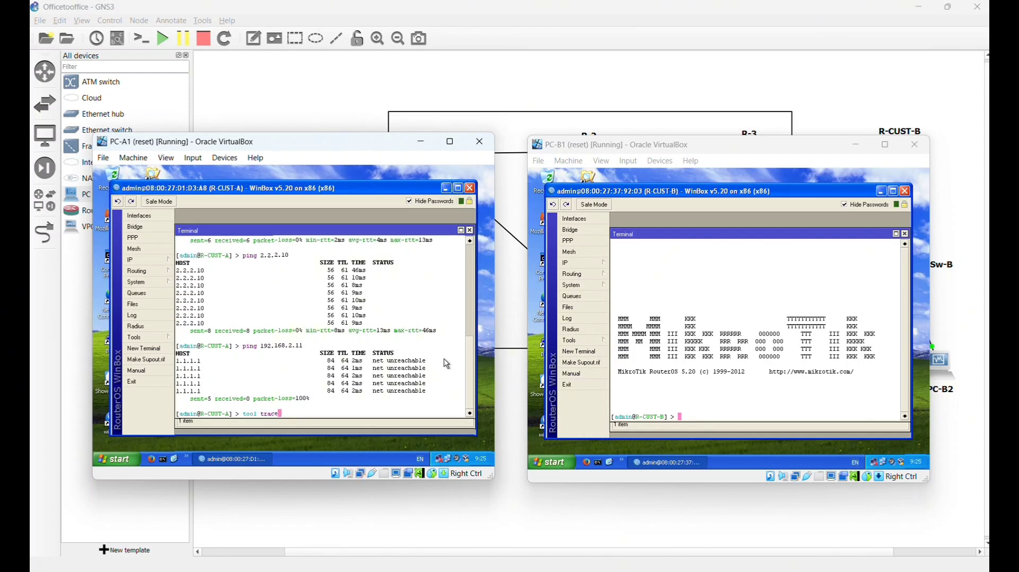
- On R-CUST-A, run tool traceroute to 1.1.1.1 and then to 2.2.2.10
{"action": "key", "text": "Tab"}
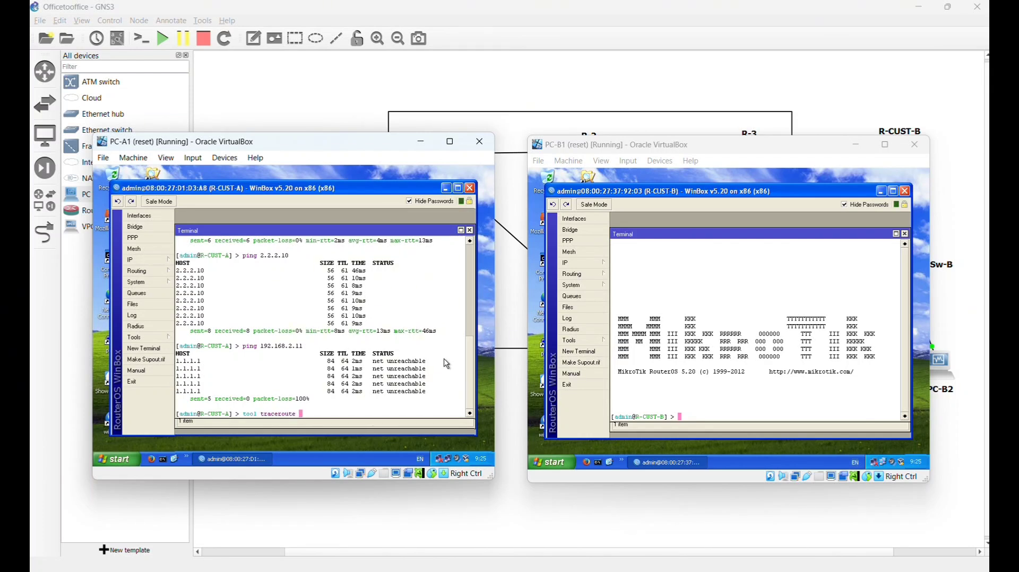
{"action": "type", "text": "1.1.1.1"}
{"action": "key", "text": "Return"}
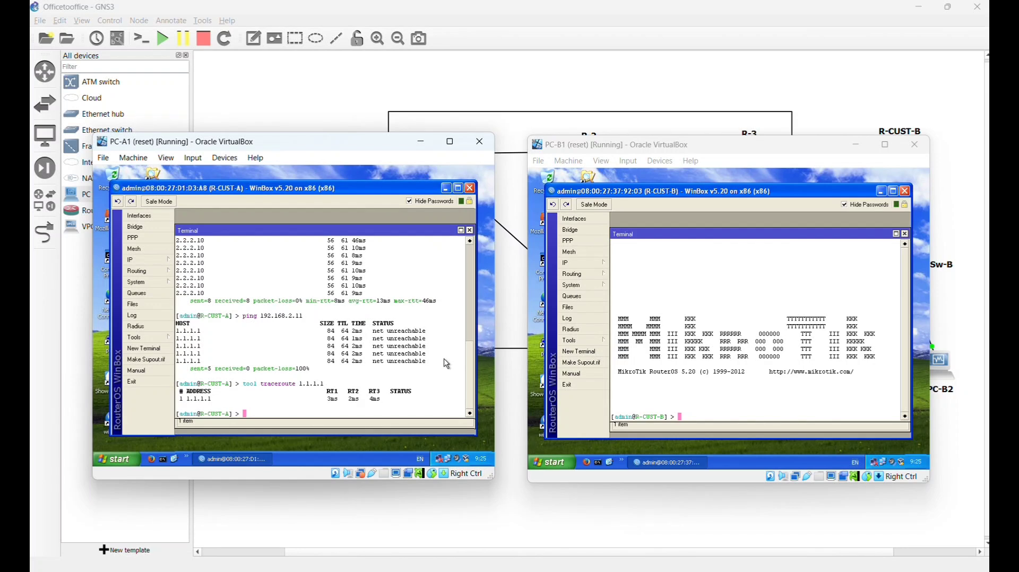
{"action": "key", "text": "Up"}
{"action": "key", "text": "BackSpace"}
{"action": "key", "text": "BackSpace"}
{"action": "key", "text": "BackSpace"}
{"action": "key", "text": "BackSpace"}
{"action": "key", "text": "BackSpace"}
{"action": "key", "text": "BackSpace"}
{"action": "key", "text": "BackSpace"}
{"action": "type", "text": "2.2.2.10"}
{"action": "key", "text": "Return"}
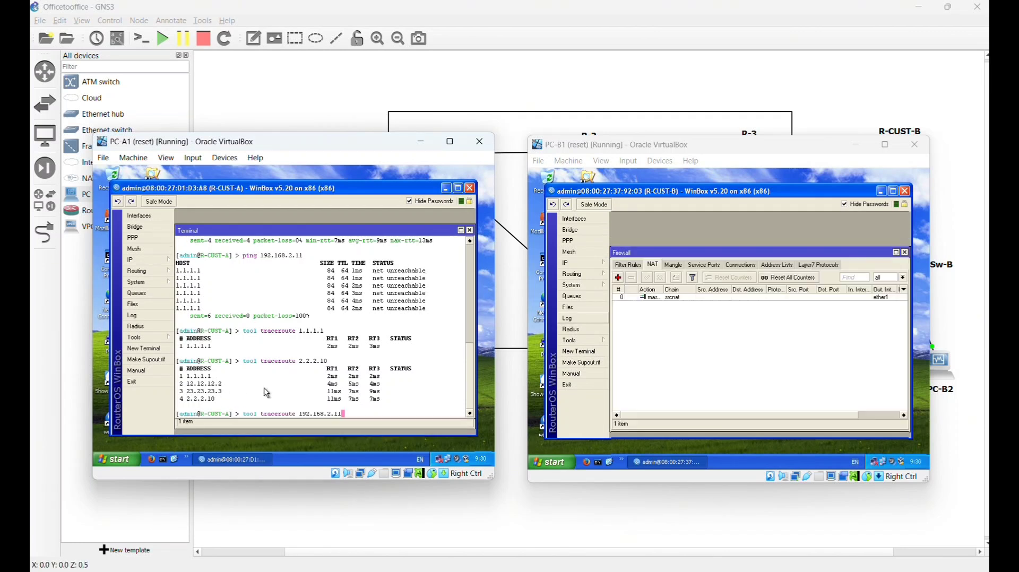
- Traceroute to 192.168.2.11, which is network unreachable, then start a new R-CUST-B terminal
{"action": "key", "text": "Return"}
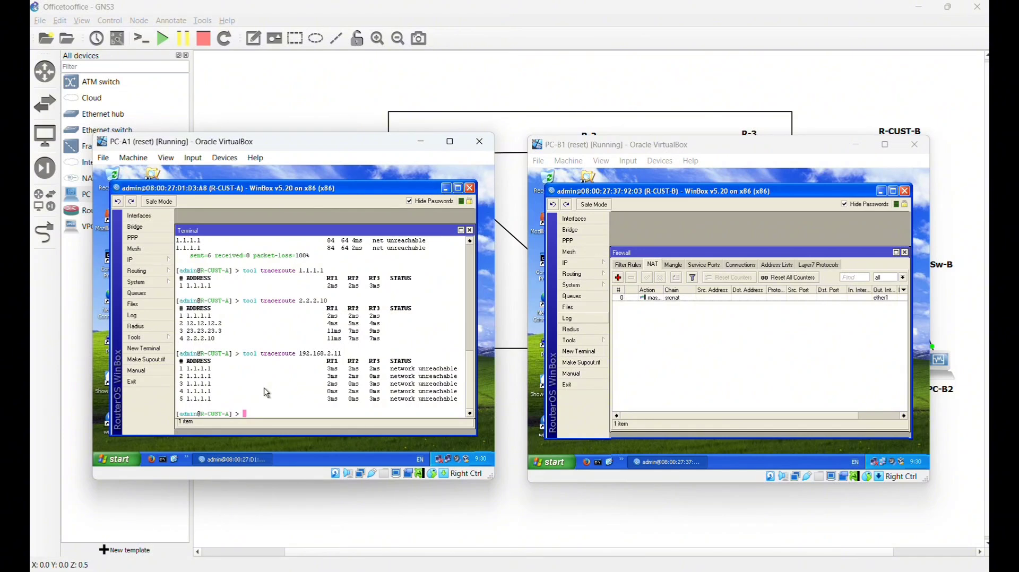
{"action": "left_click", "coordinate": [582, 357]}
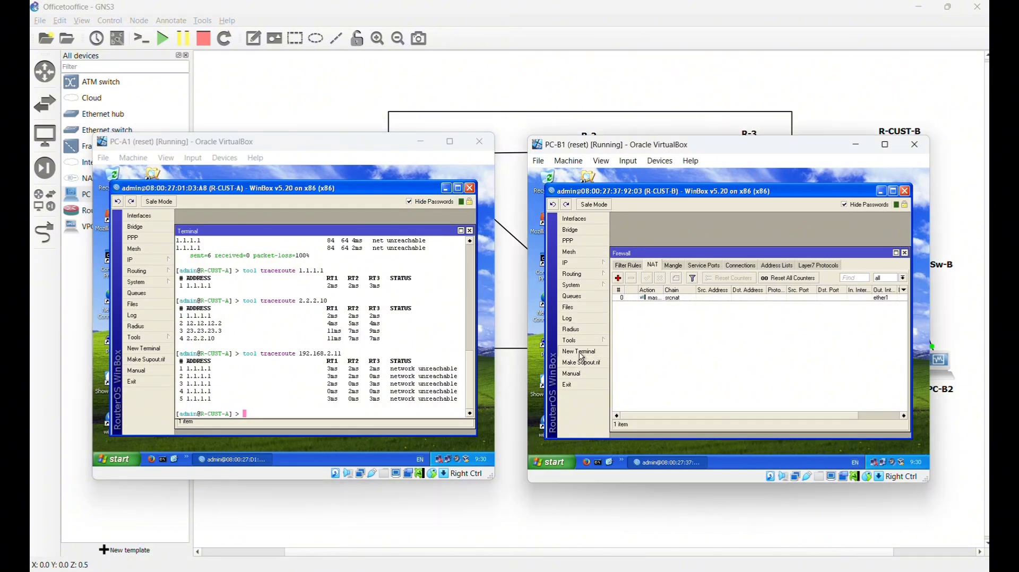
{"action": "left_click", "coordinate": [582, 358]}
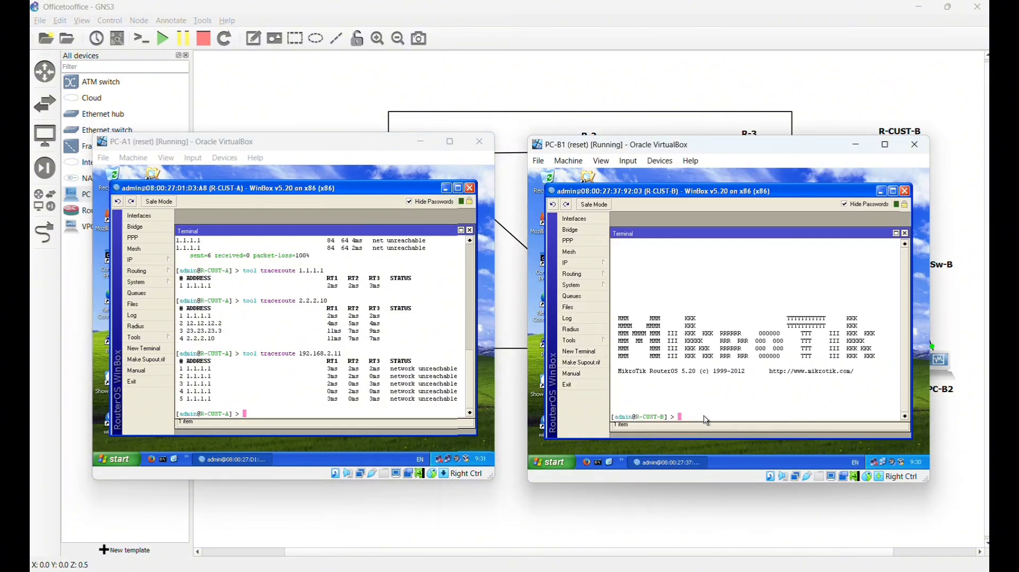
- From R-CUST-B's terminal, ping 2.2.2.3, 1.1.1.10 and 192.168.1.11 in turn
{"action": "type", "text": "ping 192.168.1.11"}
{"action": "key", "text": "BackSpace"}
{"action": "key", "text": "BackSpace"}
{"action": "key", "text": "BackSpace"}
{"action": "key", "text": "BackSpace"}
{"action": "key", "text": "BackSpace"}
{"action": "key", "text": "BackSpace"}
{"action": "key", "text": "BackSpace"}
{"action": "key", "text": "BackSpace"}
{"action": "key", "text": "BackSpace"}
{"action": "key", "text": "BackSpace"}
{"action": "key", "text": "BackSpace"}
{"action": "key", "text": "BackSpace"}
{"action": "type", "text": "2.2.2.3"}
{"action": "key", "text": "Return"}
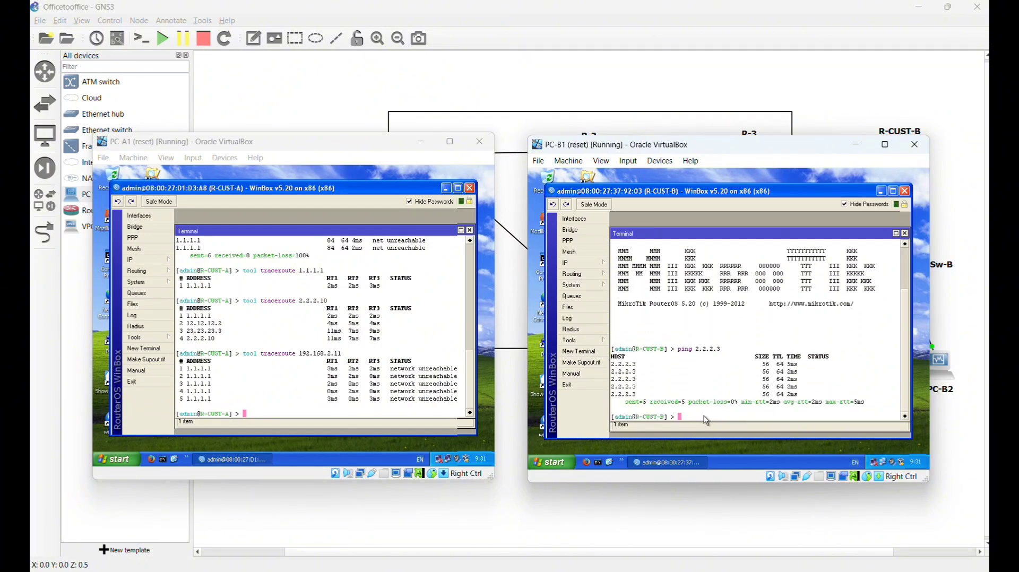
{"action": "key", "text": "Up"}
{"action": "key", "text": "Up"}
{"action": "key", "text": "Up"}
{"action": "key", "text": "Return"}
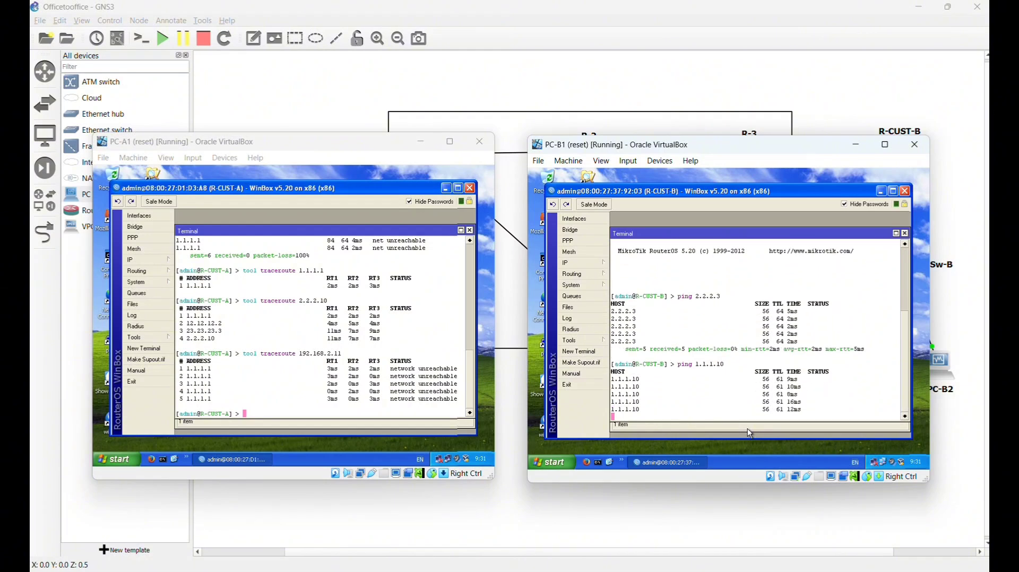
{"action": "key", "text": "ctrl+c"}
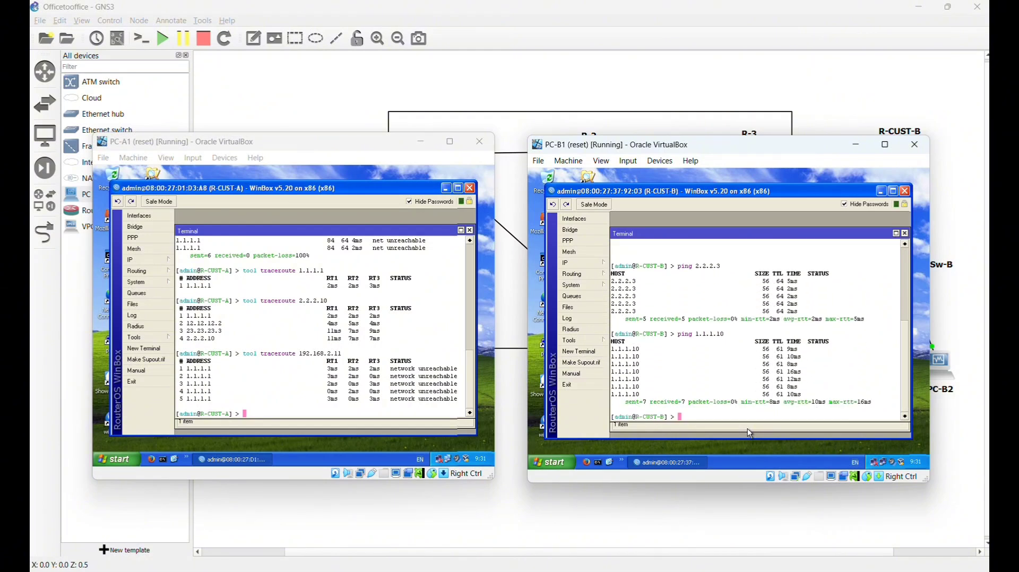
{"action": "key", "text": "Up"}
{"action": "key", "text": "Up"}
{"action": "key", "text": "Return"}
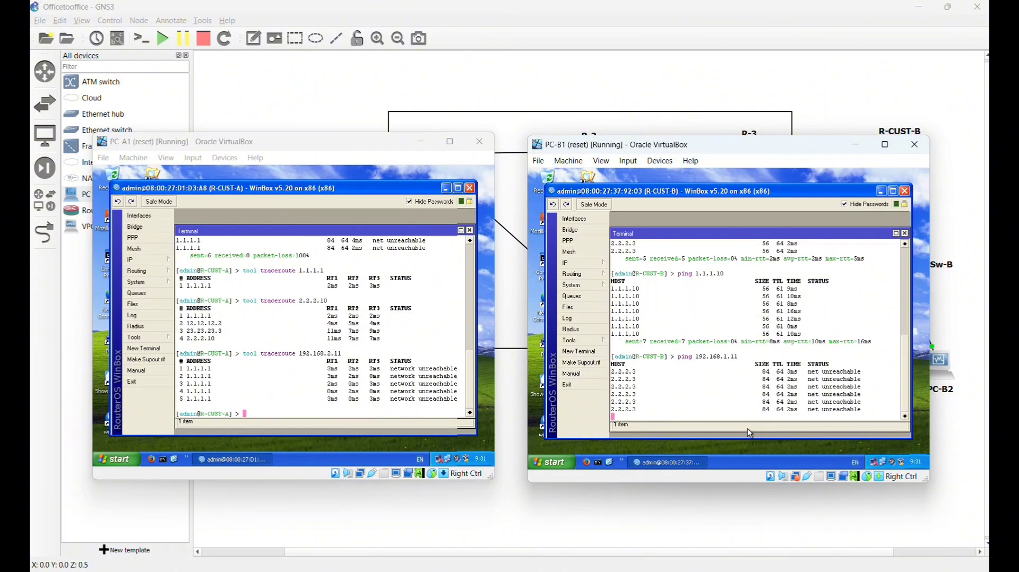
{"action": "key", "text": "ctrl+c"}
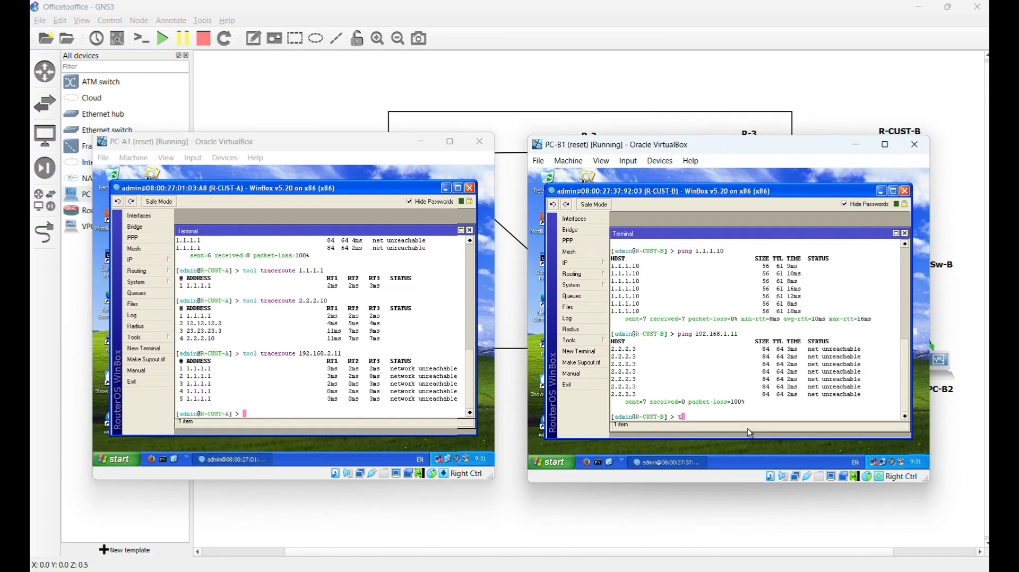
- Run tool traceroute from R-CUST-B to 2.2.2.3, 1.1.1.10 and 192.168.1.11
{"action": "type", "text": "tool t"}
{"action": "type", "text": "racero"}
{"action": "type", "text": "ure"}
{"action": "key", "text": "BackSpace"}
{"action": "key", "text": "BackSpace"}
{"action": "type", "text": "te 2.2.2.3"}
{"action": "key", "text": "Return"}
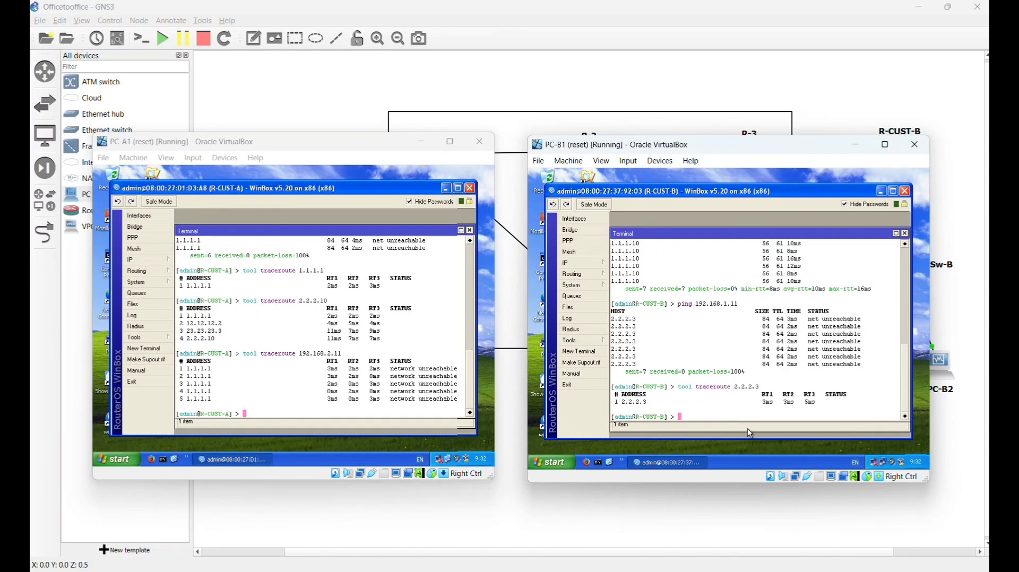
{"action": "key", "text": "Up"}
{"action": "key", "text": "BackSpace"}
{"action": "key", "text": "BackSpace"}
{"action": "key", "text": "BackSpace"}
{"action": "key", "text": "BackSpace"}
{"action": "key", "text": "BackSpace"}
{"action": "key", "text": "BackSpace"}
{"action": "key", "text": "BackSpace"}
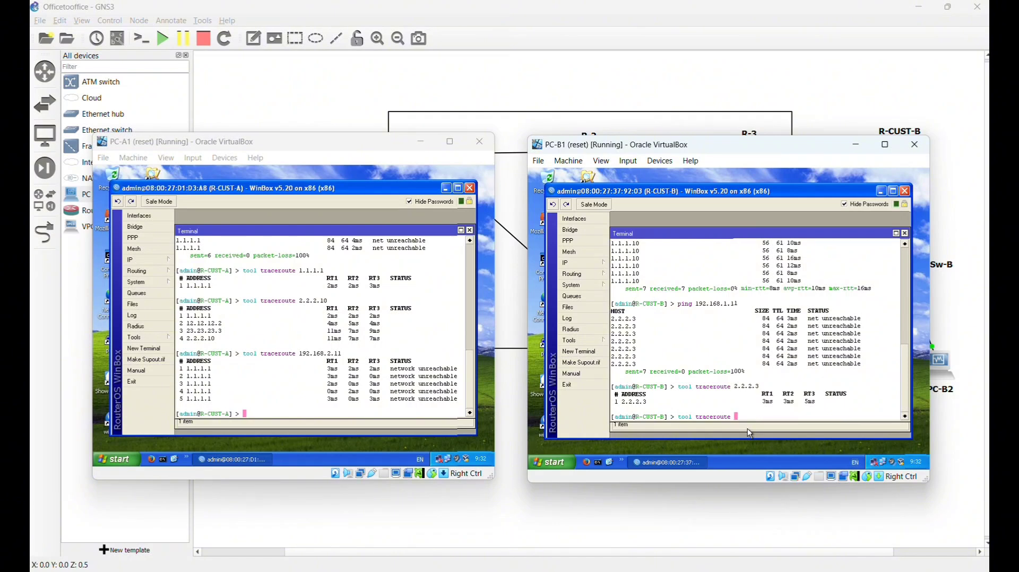
{"action": "type", "text": "1.1.1.10"}
{"action": "key", "text": "Return"}
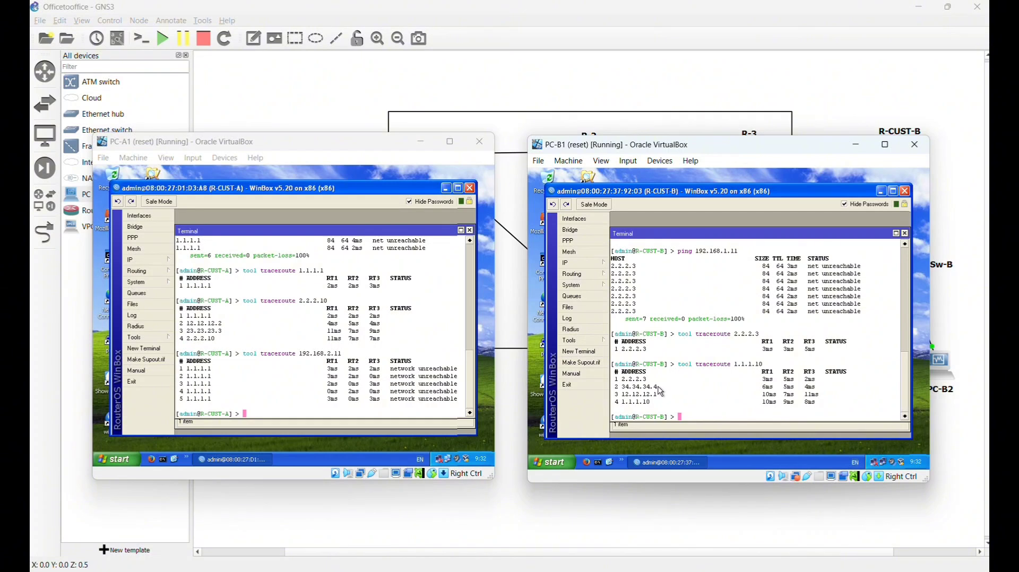
{"action": "key", "text": "Up"}
{"action": "key", "text": "BackSpace"}
{"action": "key", "text": "BackSpace"}
{"action": "key", "text": "BackSpace"}
{"action": "key", "text": "BackSpace"}
{"action": "key", "text": "BackSpace"}
{"action": "key", "text": "BackSpace"}
{"action": "key", "text": "BackSpace"}
{"action": "type", "text": "92.168"}
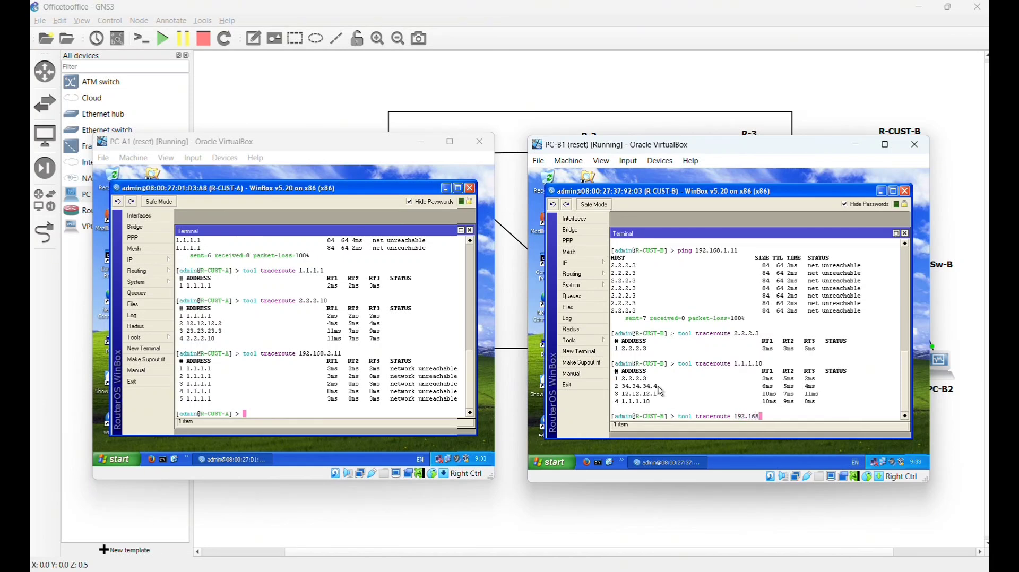
{"action": "type", "text": "."}
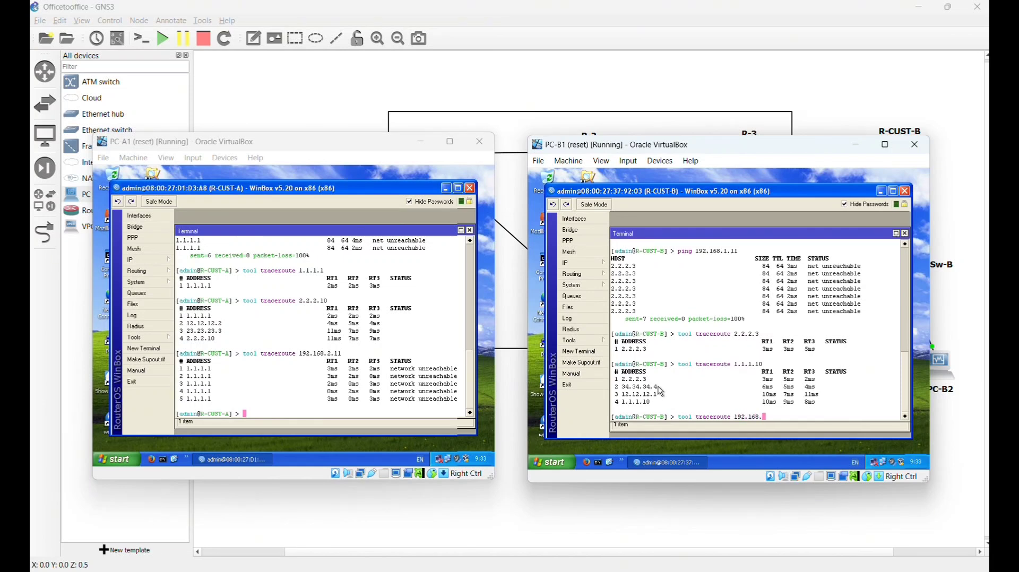
{"action": "type", "text": "1.11"}
{"action": "key", "text": "Return"}
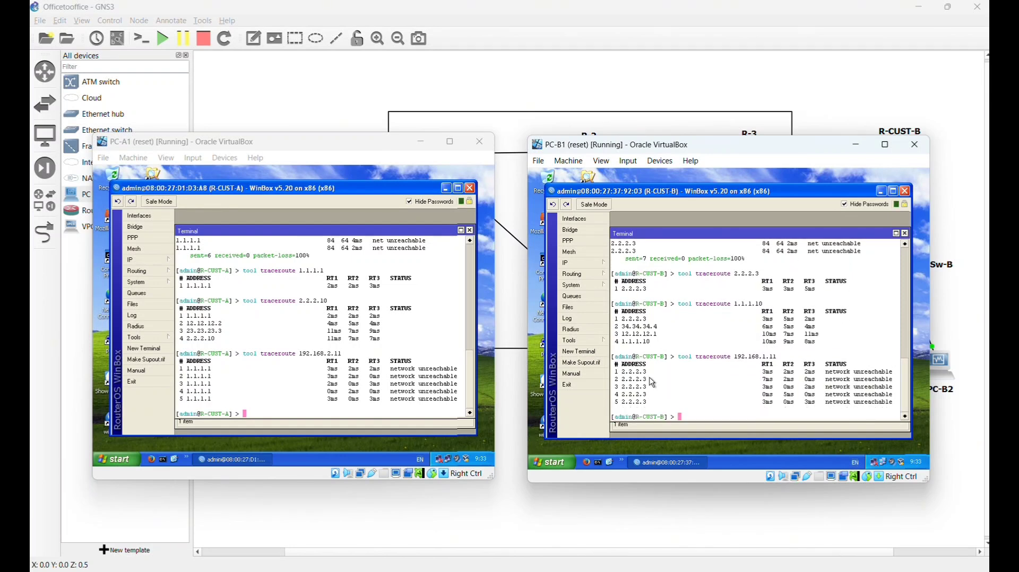
- Enable R-CUST-A's PPTP server under PPP and bring up the PPP Secrets list
{"action": "left_click", "coordinate": [153, 236]}
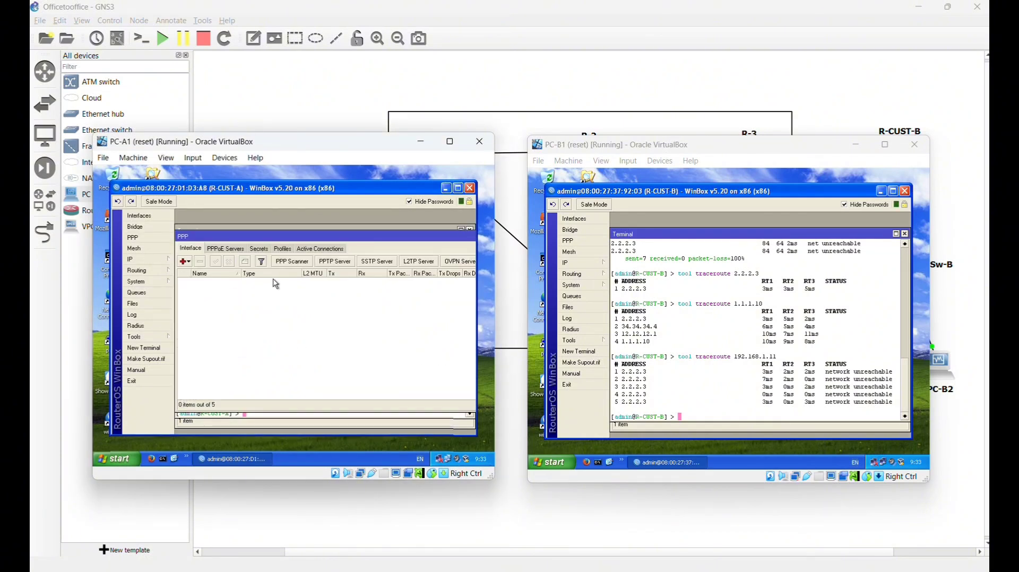
{"action": "left_click", "coordinate": [330, 262]}
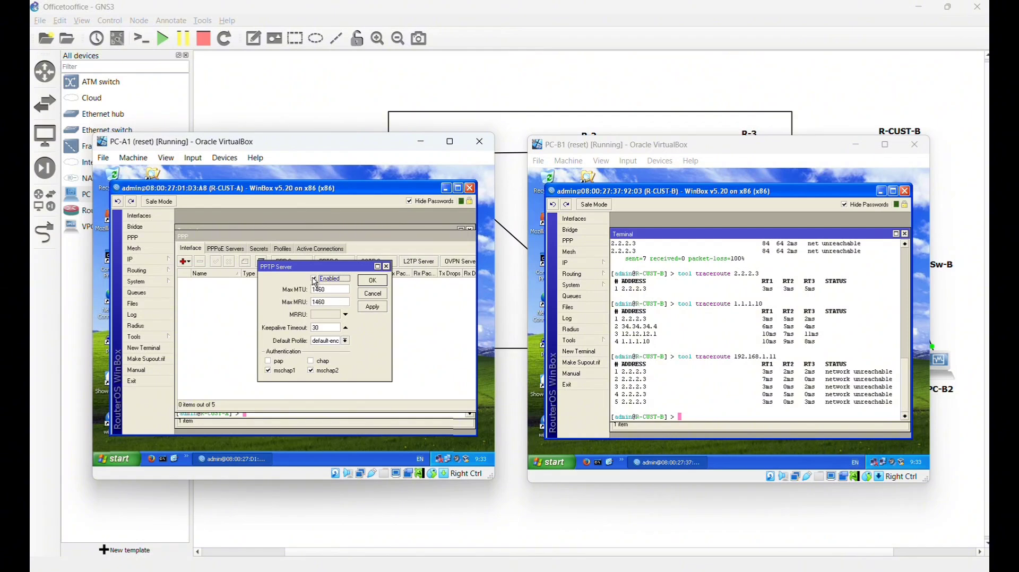
{"action": "left_click", "coordinate": [314, 280]}
{"action": "left_click", "coordinate": [373, 281]}
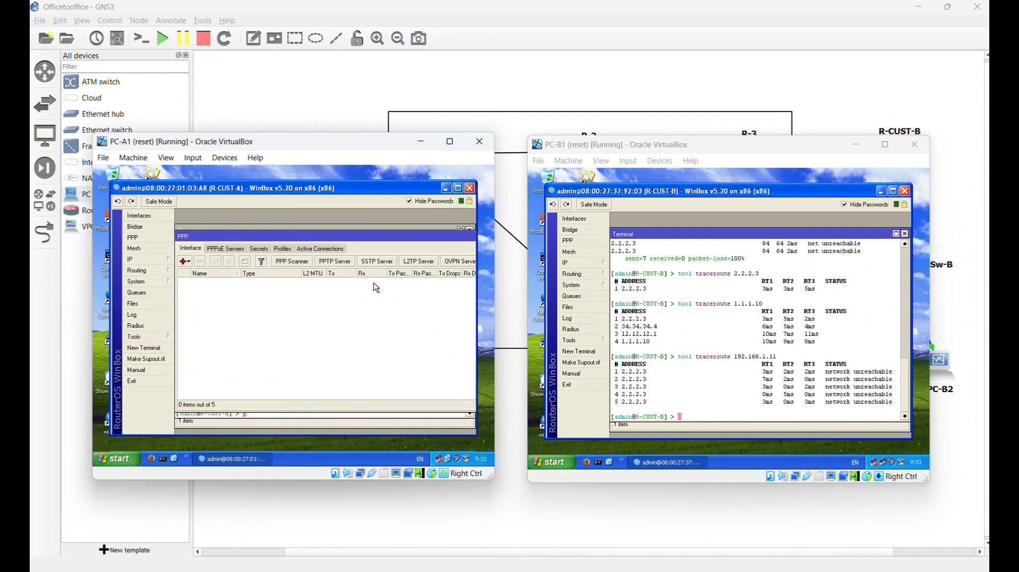
{"action": "left_click", "coordinate": [264, 249]}
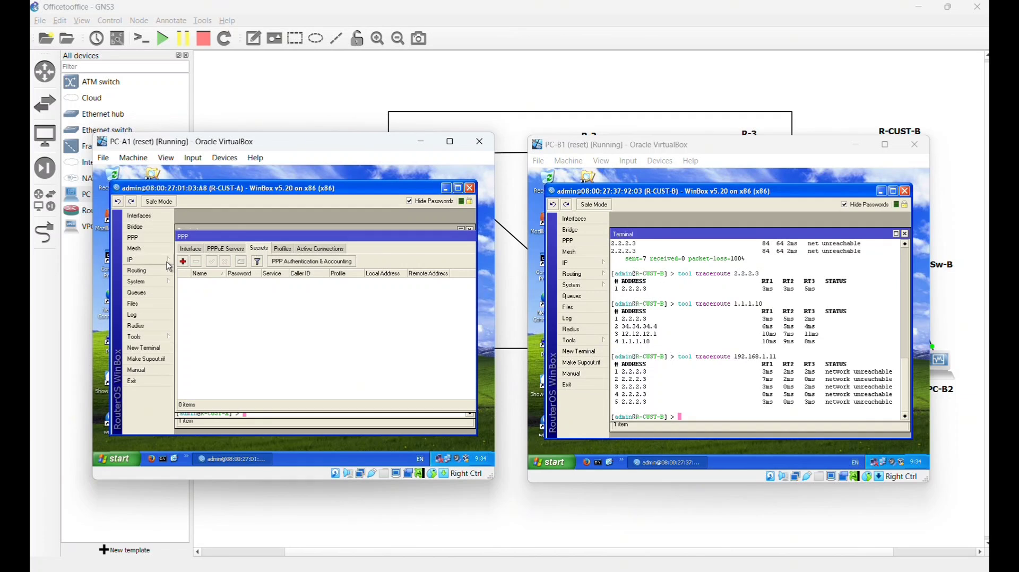
- Add a new PPP secret named user1, restricted to the pptp service
{"action": "left_click", "coordinate": [183, 262]}
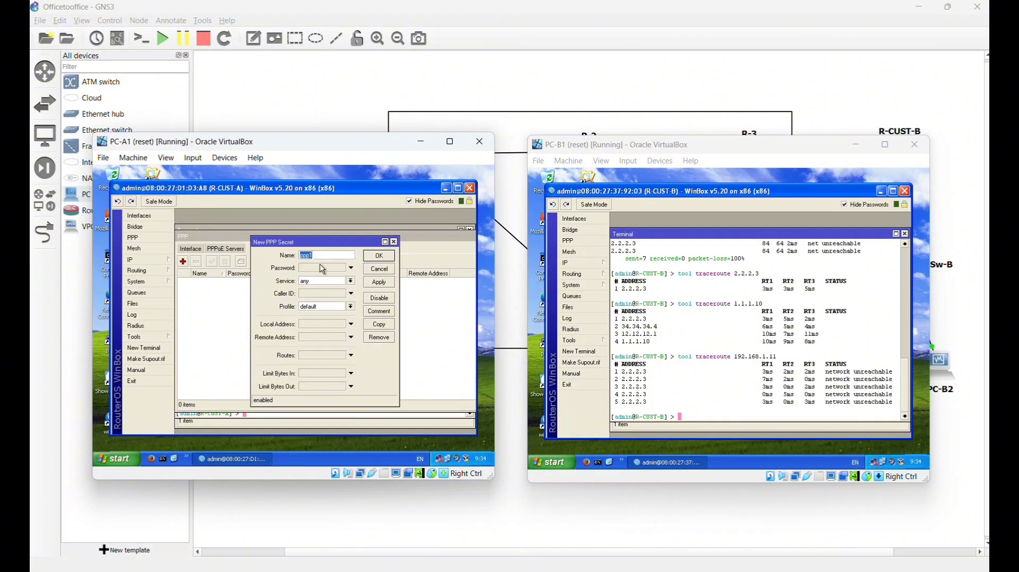
{"action": "left_click", "coordinate": [323, 257]}
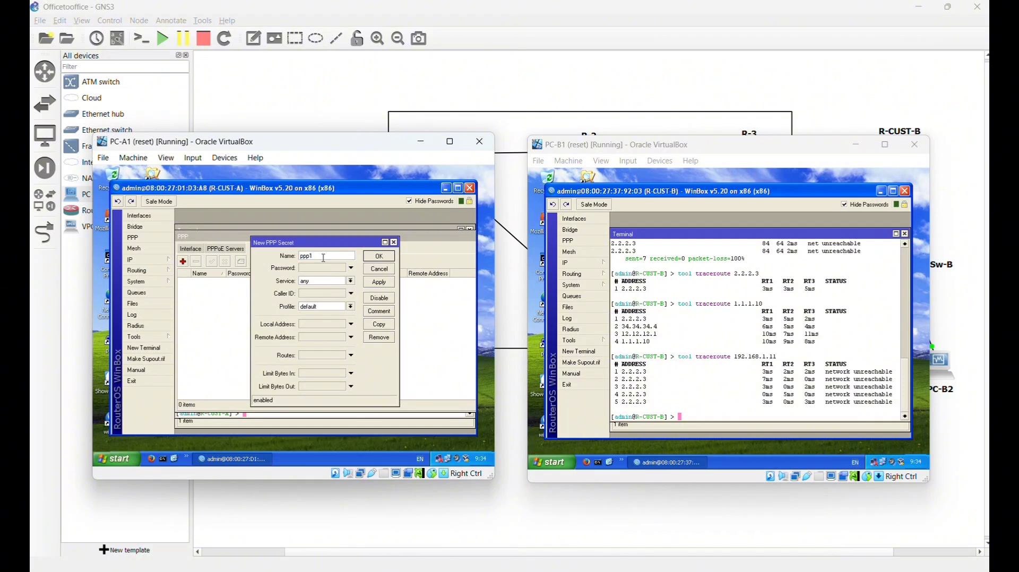
{"action": "key", "text": "BackSpace"}
{"action": "key", "text": "BackSpace"}
{"action": "key", "text": "BackSpace"}
{"action": "key", "text": "BackSpace"}
{"action": "type", "text": "user1"}
{"action": "left_click", "coordinate": [310, 270]}
{"action": "type", "text": "user1"}
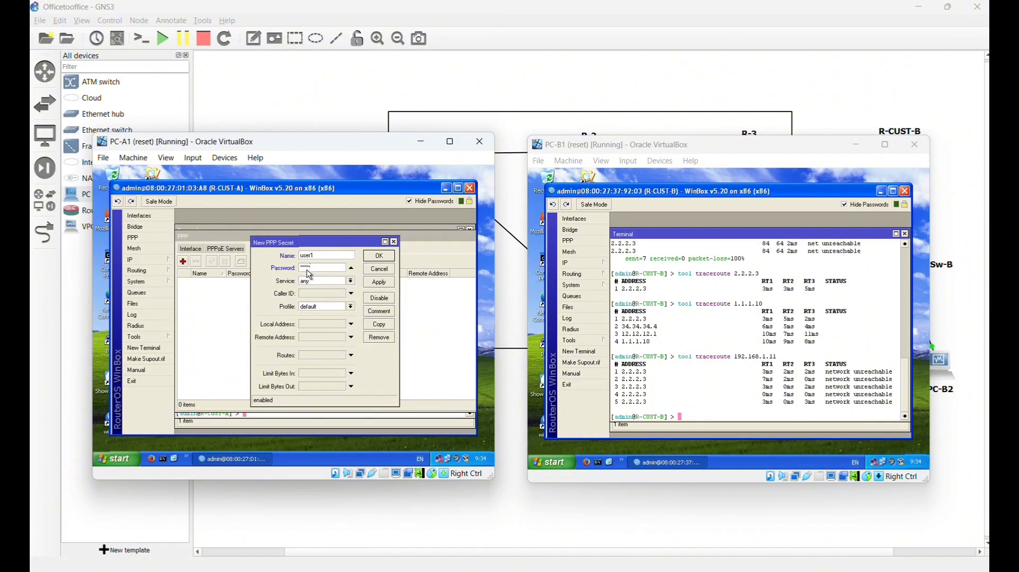
{"action": "left_click", "coordinate": [321, 282]}
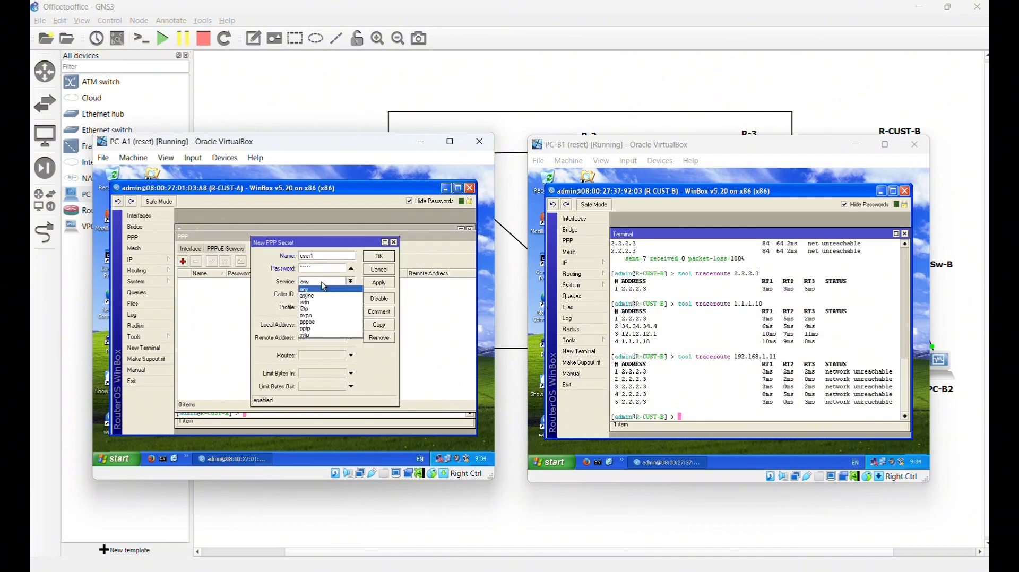
{"action": "left_click", "coordinate": [319, 328]}
- Give it the default-encryption profile, local address 10.10.10.1 and remote 10.10.10.2, and save
{"action": "left_click", "coordinate": [328, 309]}
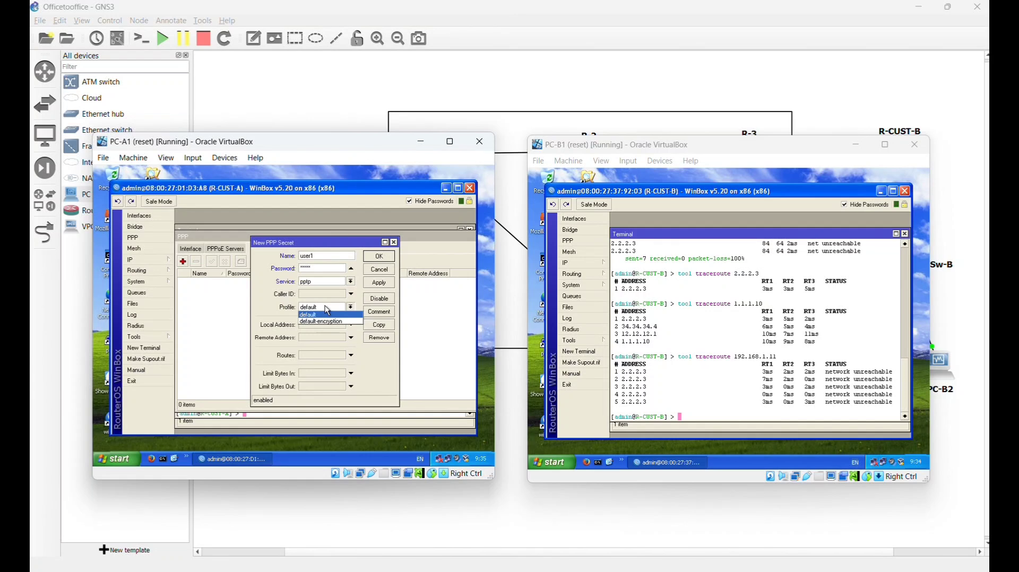
{"action": "left_click", "coordinate": [334, 322]}
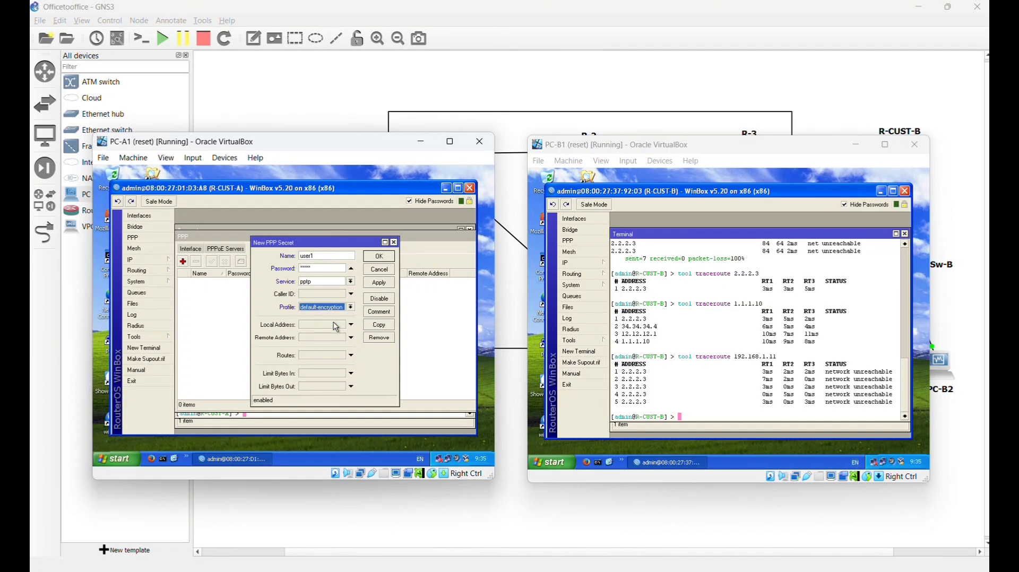
{"action": "left_click", "coordinate": [322, 325]}
{"action": "type", "text": "1"}
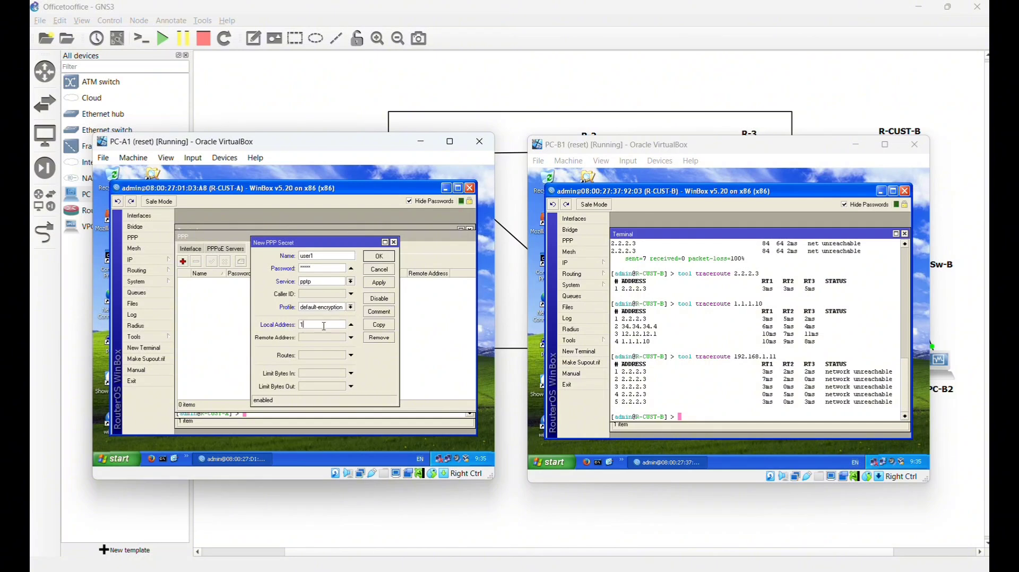
{"action": "type", "text": "0.10."}
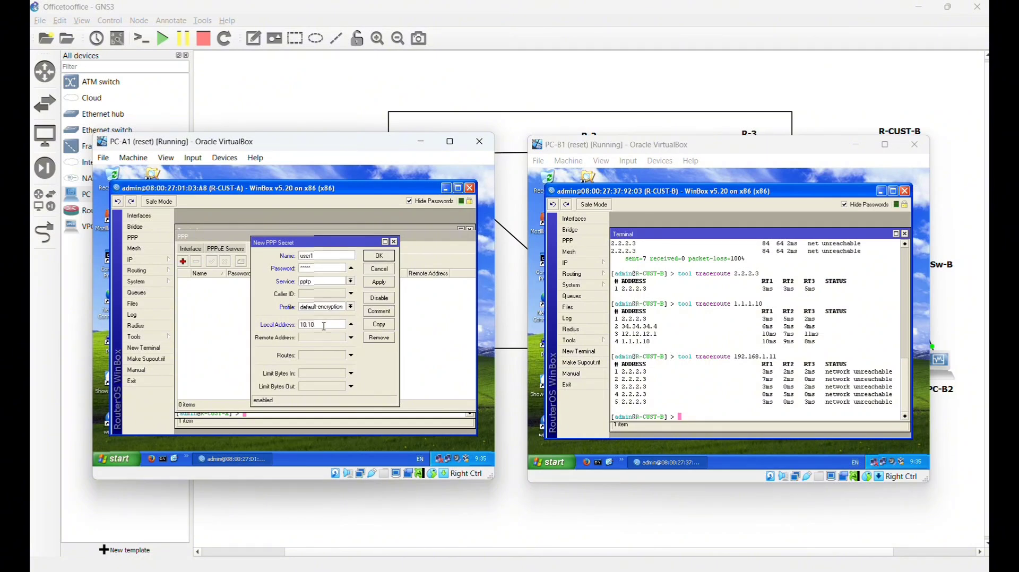
{"action": "type", "text": "10.1"}
{"action": "left_click", "coordinate": [327, 339]}
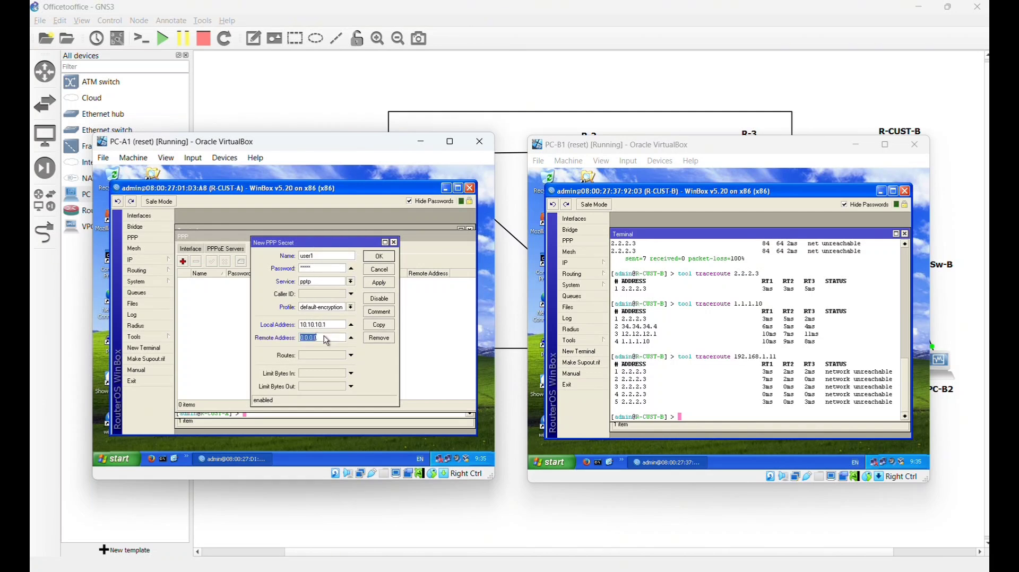
{"action": "key", "text": "BackSpace"}
{"action": "type", "text": "0.10.10.2"}
{"action": "left_click", "coordinate": [380, 258]}
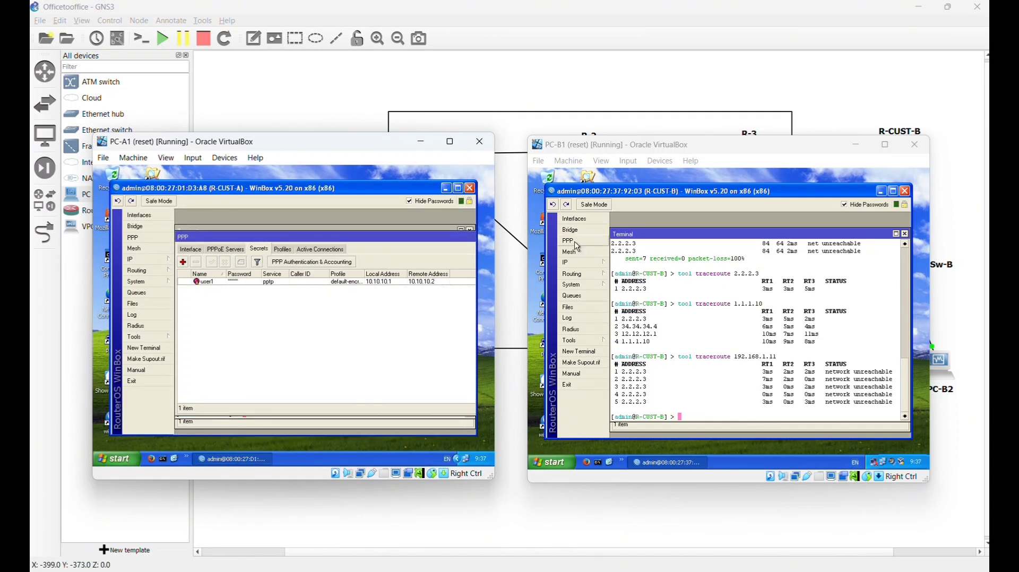
- On R-CUST-B, add a new PPTP Client interface from the PPP window
{"action": "left_click", "coordinate": [575, 243]}
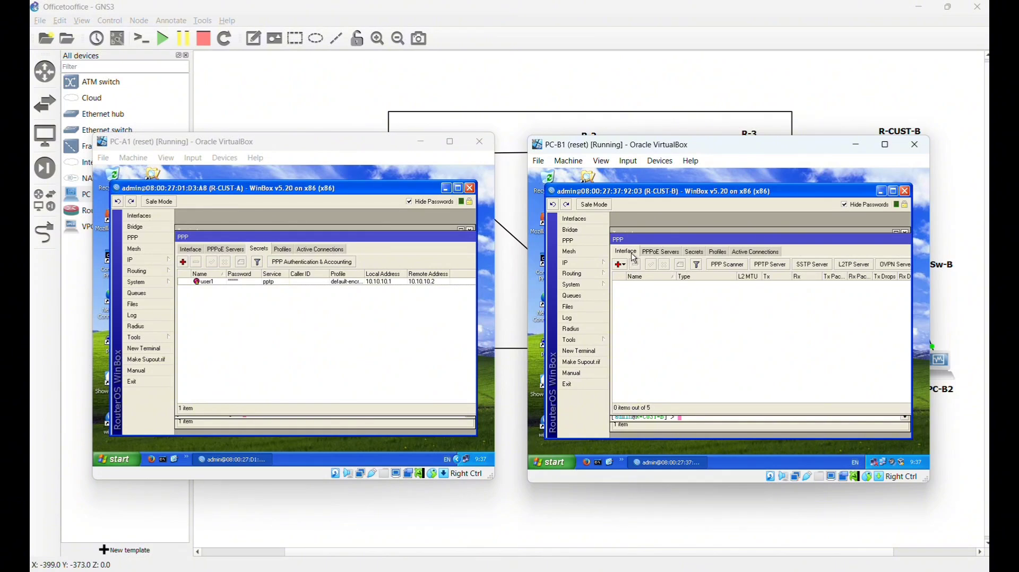
{"action": "left_click", "coordinate": [628, 268]}
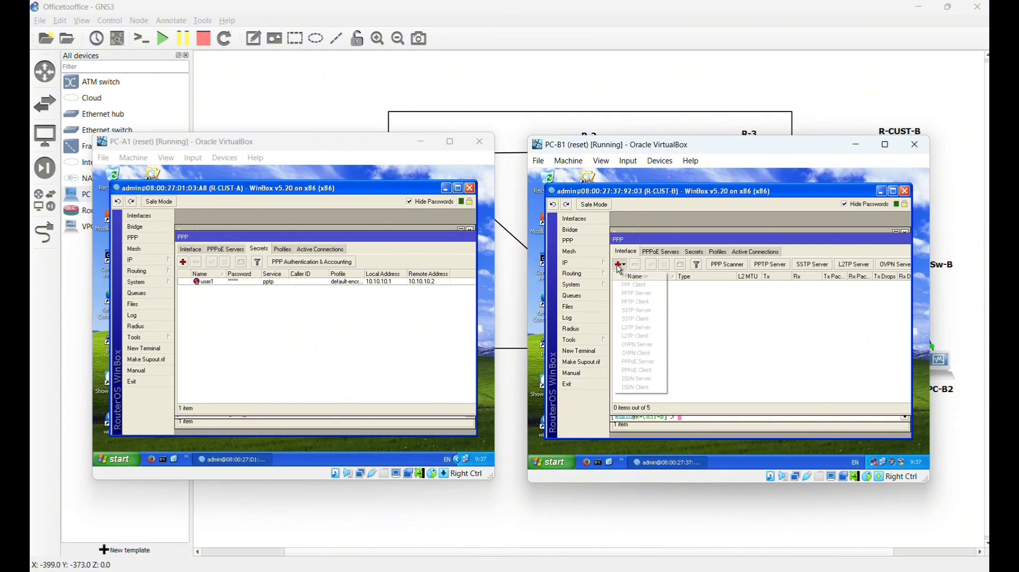
{"action": "left_click", "coordinate": [641, 302]}
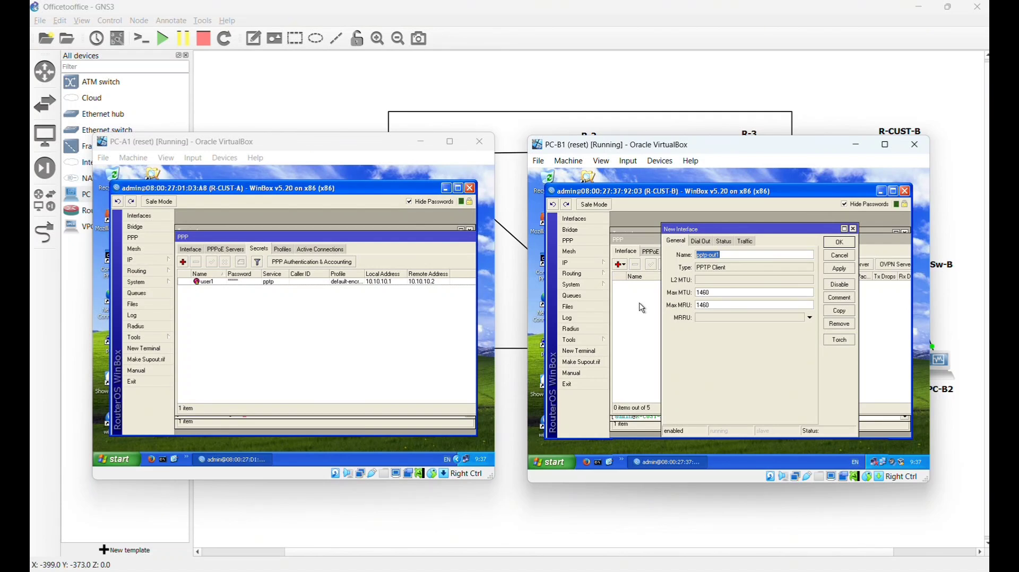
- Set the client to dial 1.1.1.10 as user1 with the secret's password, creating pptp-out1
{"action": "left_click", "coordinate": [703, 241]}
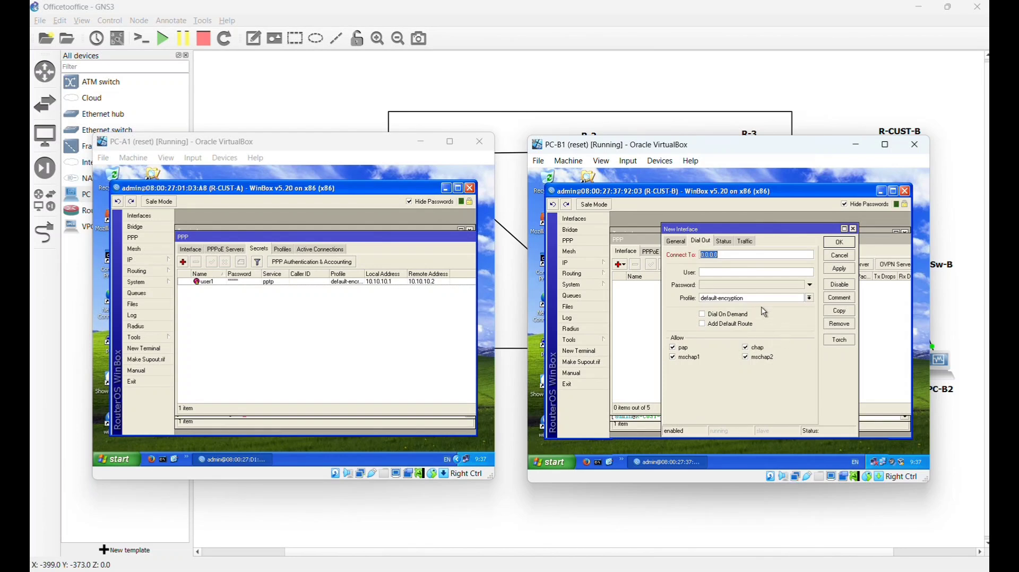
{"action": "left_click", "coordinate": [739, 254]}
{"action": "key", "text": "BackSpace"}
{"action": "key", "text": "BackSpace"}
{"action": "key", "text": "BackSpace"}
{"action": "key", "text": "BackSpace"}
{"action": "key", "text": "BackSpace"}
{"action": "type", "text": "1.1.1.10"}
{"action": "left_click", "coordinate": [732, 272]}
{"action": "type", "text": "user1"}
{"action": "left_click", "coordinate": [723, 286]}
{"action": "type", "text": "123"}
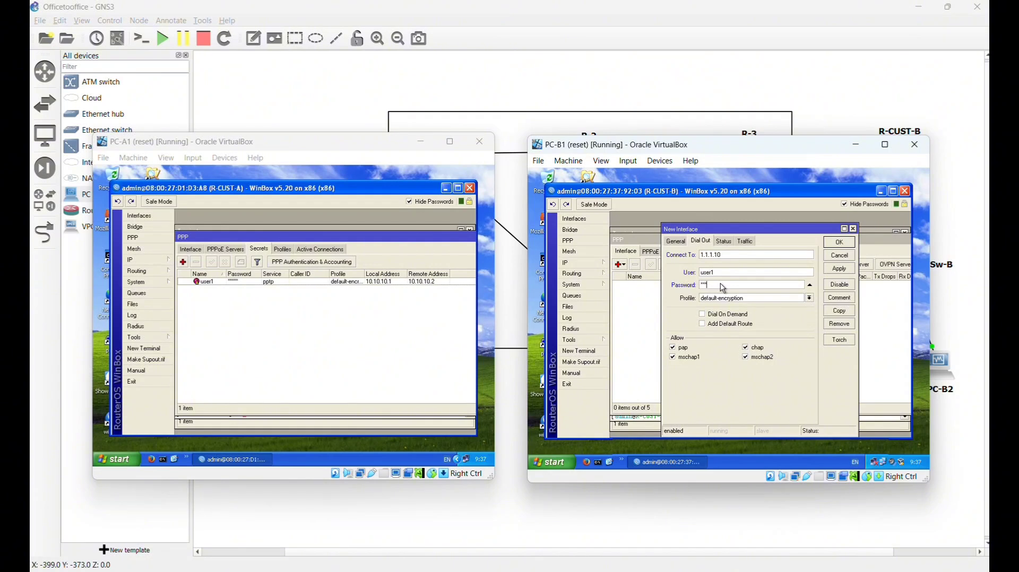
{"action": "type", "text": "45"}
{"action": "left_click", "coordinate": [839, 243]}
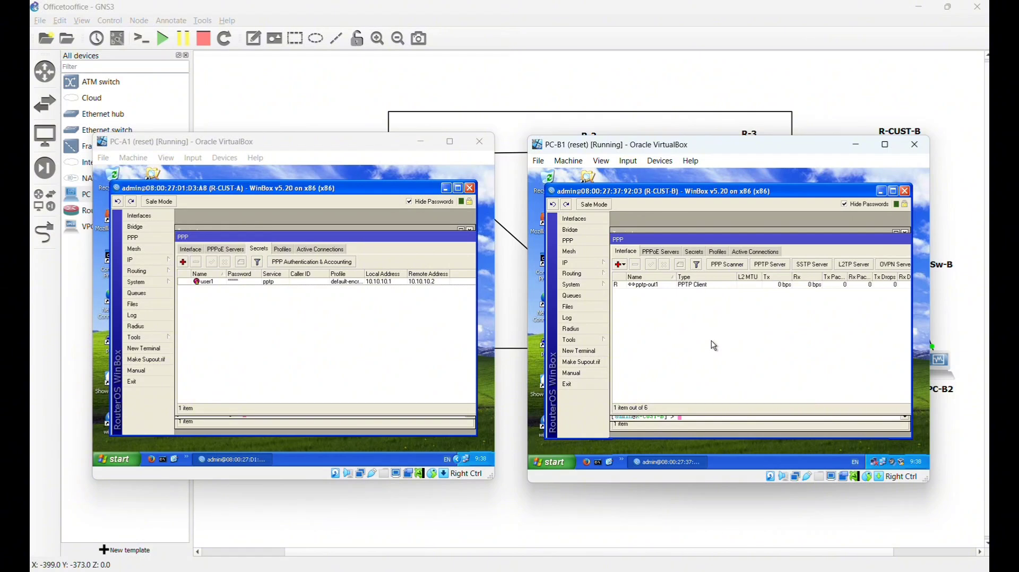
- Check tunnel addresses 10.10.10.1 and 10.10.10.2 in both routers' address lists, then show R-CUST-A's routes
{"action": "left_click", "coordinate": [148, 261]}
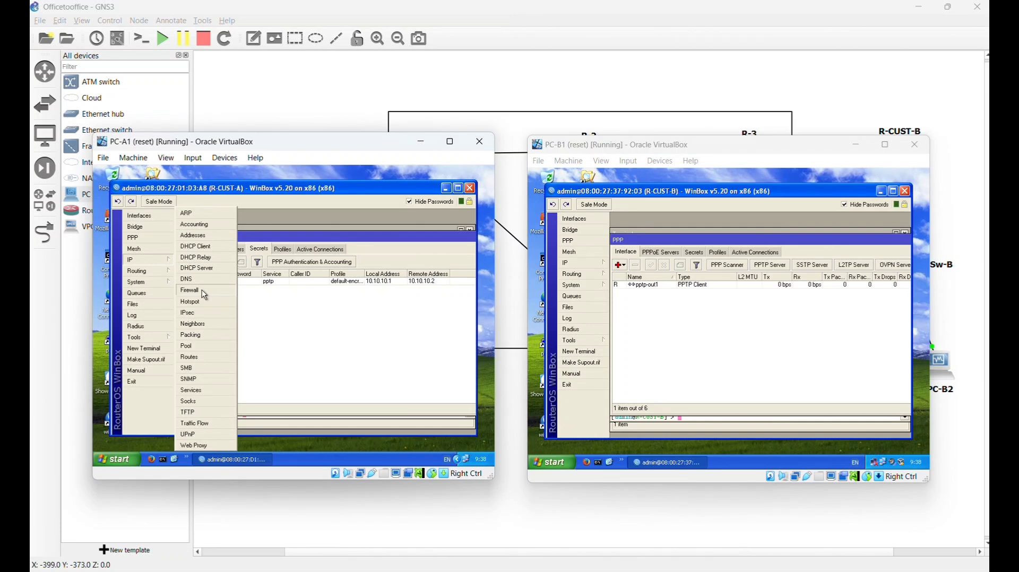
{"action": "left_click", "coordinate": [210, 237]}
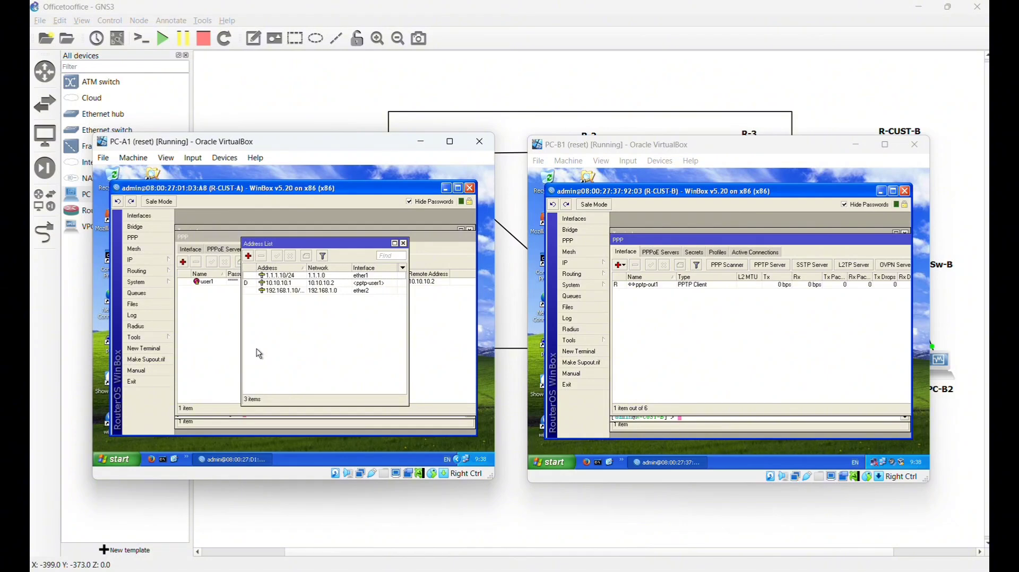
{"action": "left_click", "coordinate": [568, 263]}
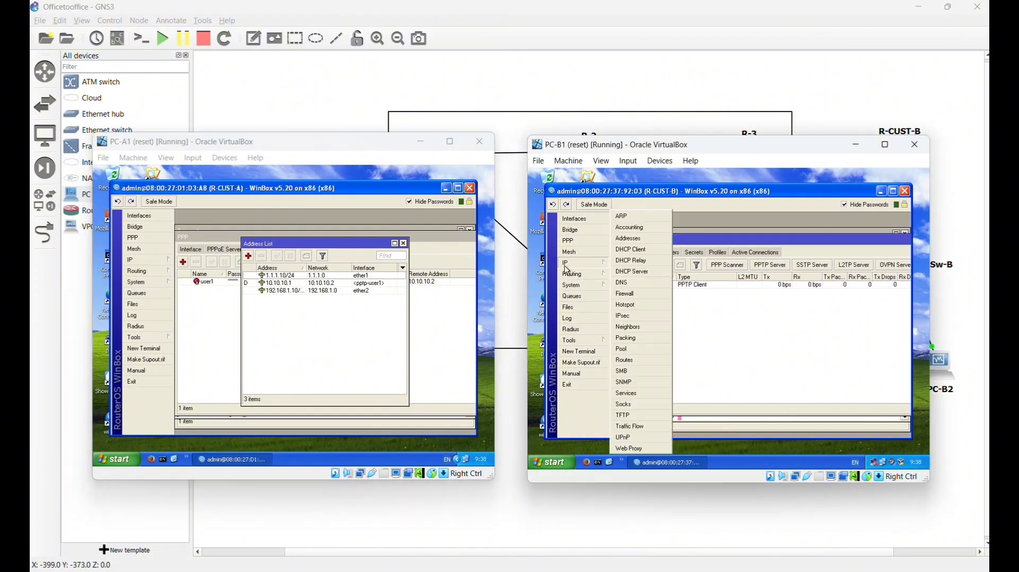
{"action": "left_click", "coordinate": [632, 239]}
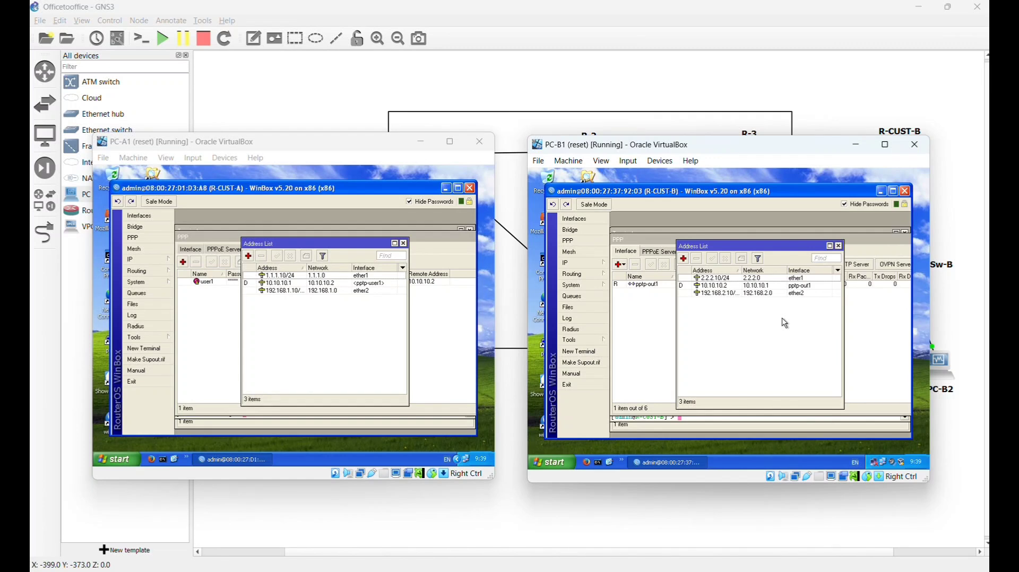
{"action": "left_click", "coordinate": [151, 261]}
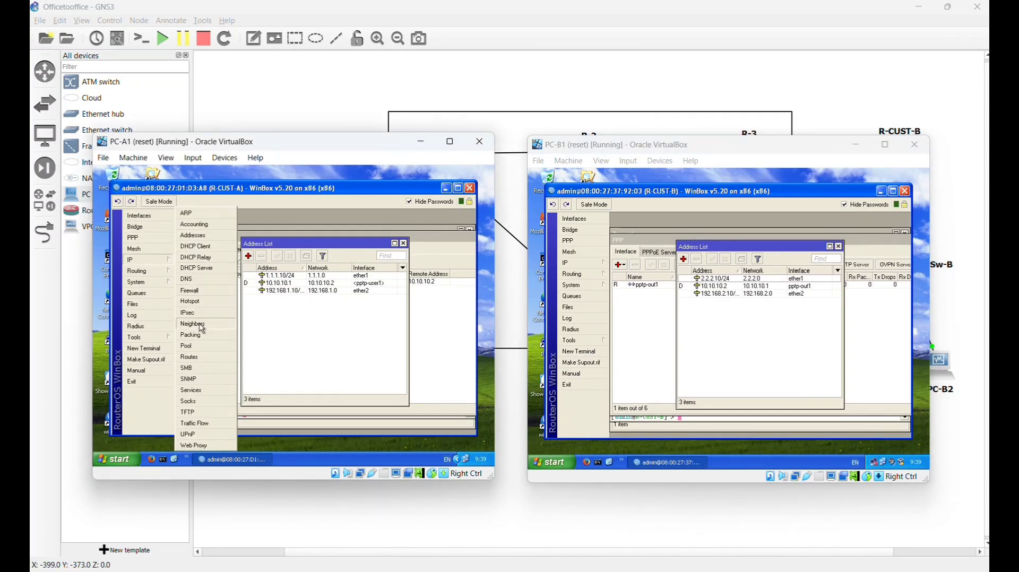
{"action": "left_click", "coordinate": [198, 358]}
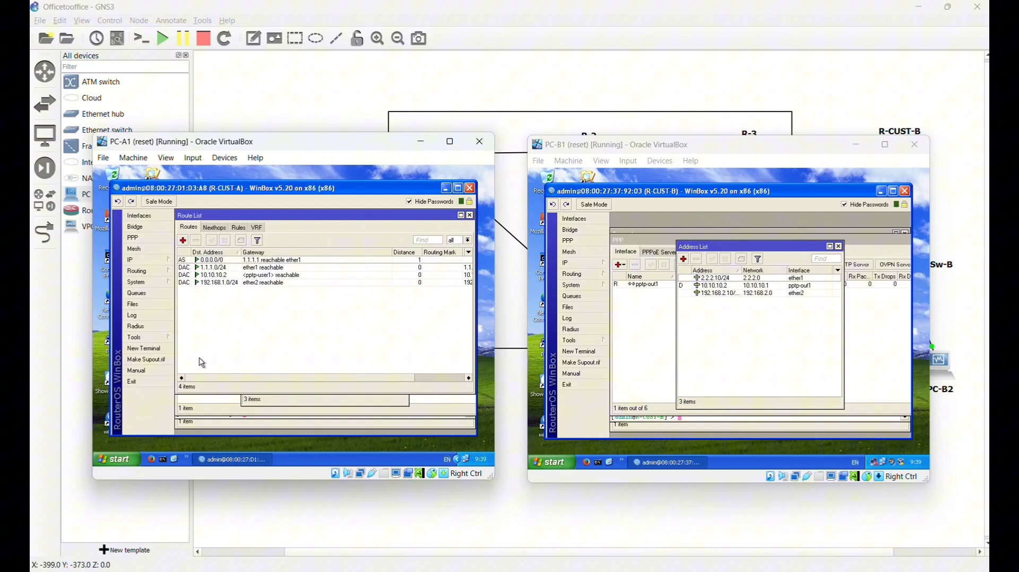
- On R-CUST-A, create a static route to 192.168.2.0/24 with gateway 10.10.10.2, apply and save
{"action": "left_click", "coordinate": [184, 241]}
{"action": "left_click", "coordinate": [255, 260]}
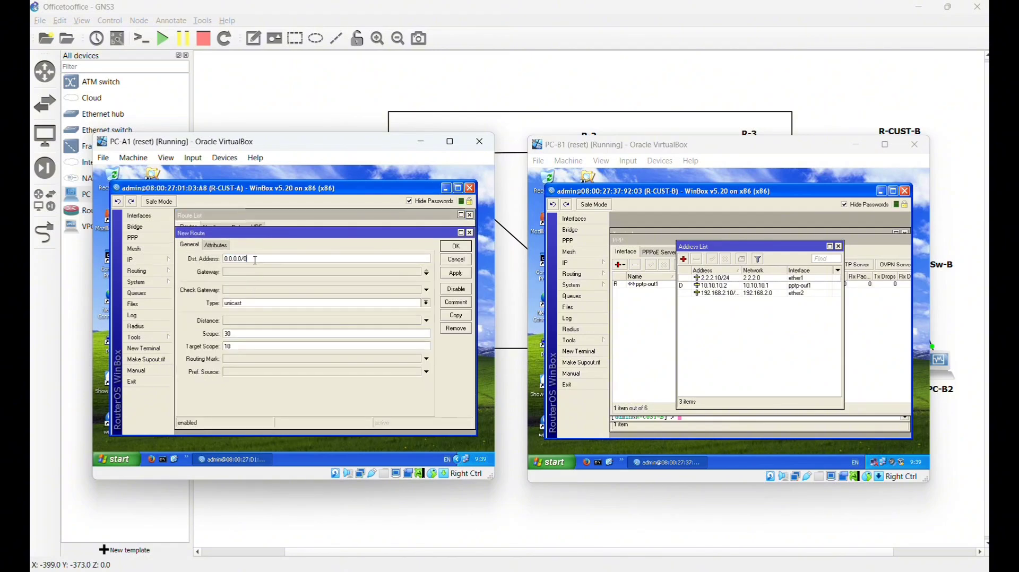
{"action": "key", "text": "BackSpace"}
{"action": "key", "text": "BackSpace"}
{"action": "key", "text": "BackSpace"}
{"action": "key", "text": "BackSpace"}
{"action": "key", "text": "BackSpace"}
{"action": "key", "text": "BackSpace"}
{"action": "key", "text": "BackSpace"}
{"action": "key", "text": "BackSpace"}
{"action": "key", "text": "BackSpace"}
{"action": "type", "text": "192.168.2.0"}
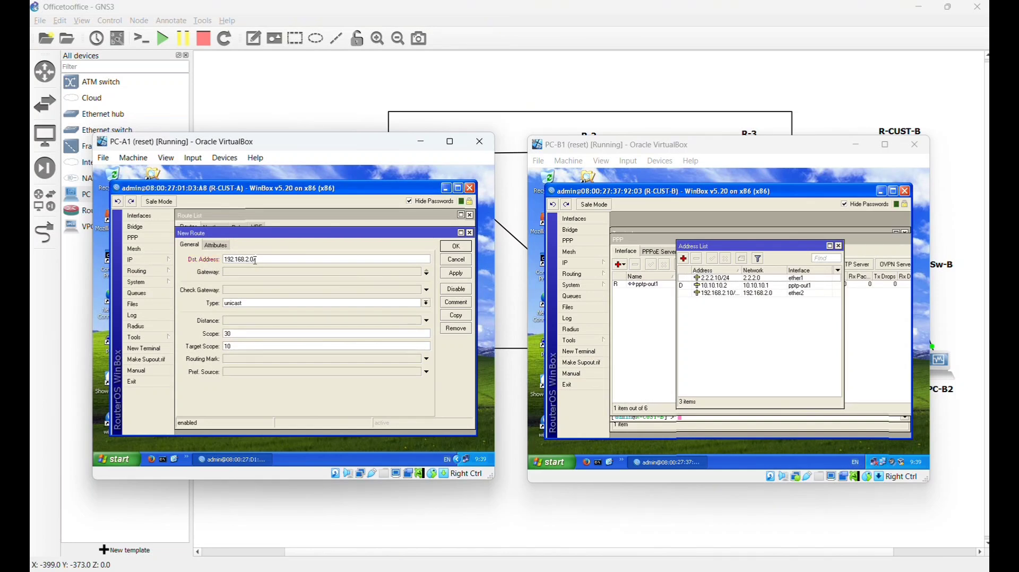
{"action": "type", "text": "/24"}
{"action": "left_click", "coordinate": [256, 271]}
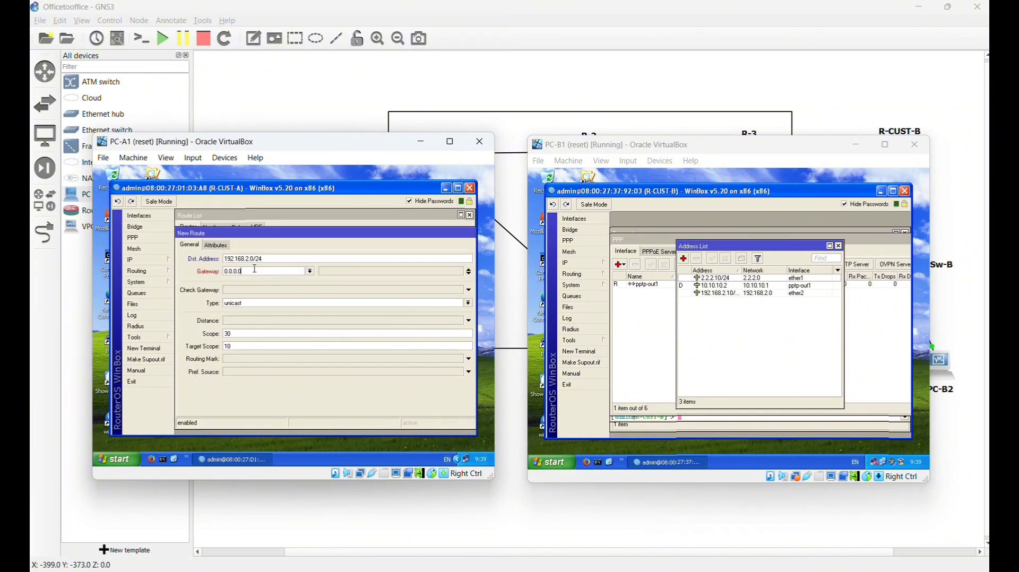
{"action": "key", "text": "BackSpace"}
{"action": "key", "text": "BackSpace"}
{"action": "key", "text": "BackSpace"}
{"action": "key", "text": "BackSpace"}
{"action": "key", "text": "BackSpace"}
{"action": "key", "text": "BackSpace"}
{"action": "key", "text": "BackSpace"}
{"action": "type", "text": "10.10.10.2"}
{"action": "left_click_drag", "start_coordinate": [327, 237], "coordinate": [236, 242]}
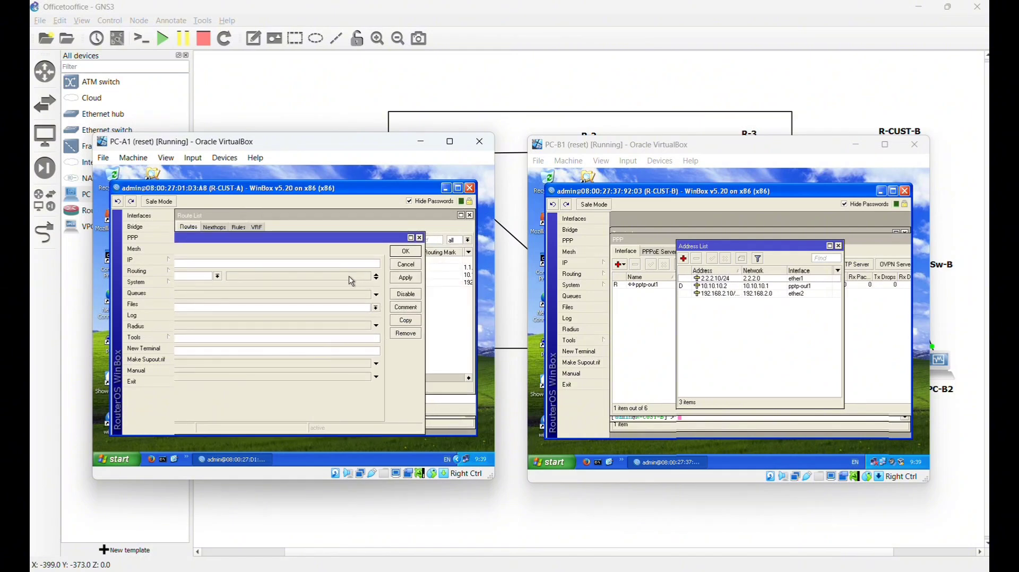
{"action": "left_click", "coordinate": [413, 279]}
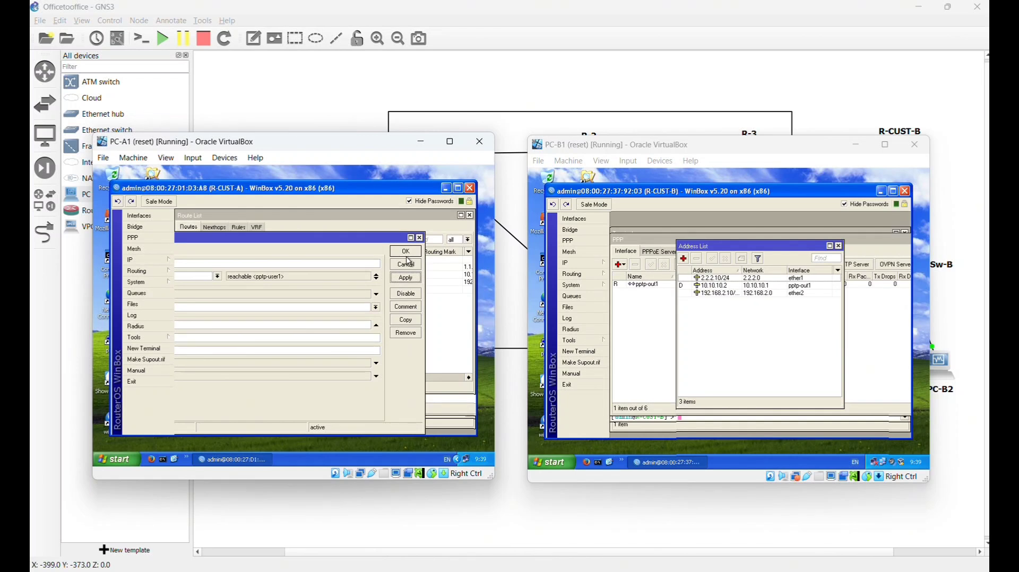
{"action": "left_click", "coordinate": [407, 253]}
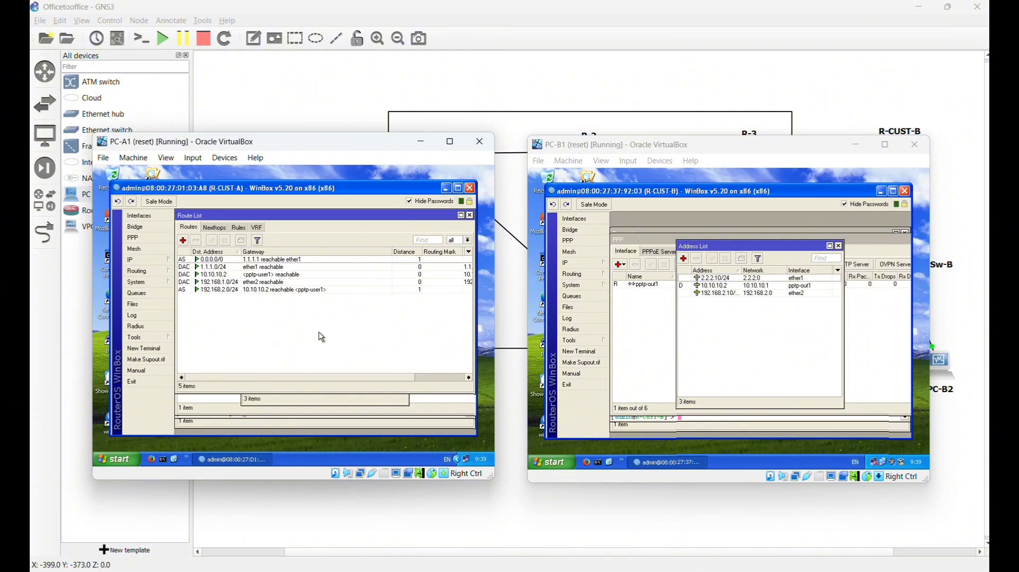
- On R-CUST-B, create a static route to 192.168.1.0/24 with gateway 10.10.10.1, apply and save
{"action": "left_click", "coordinate": [576, 263]}
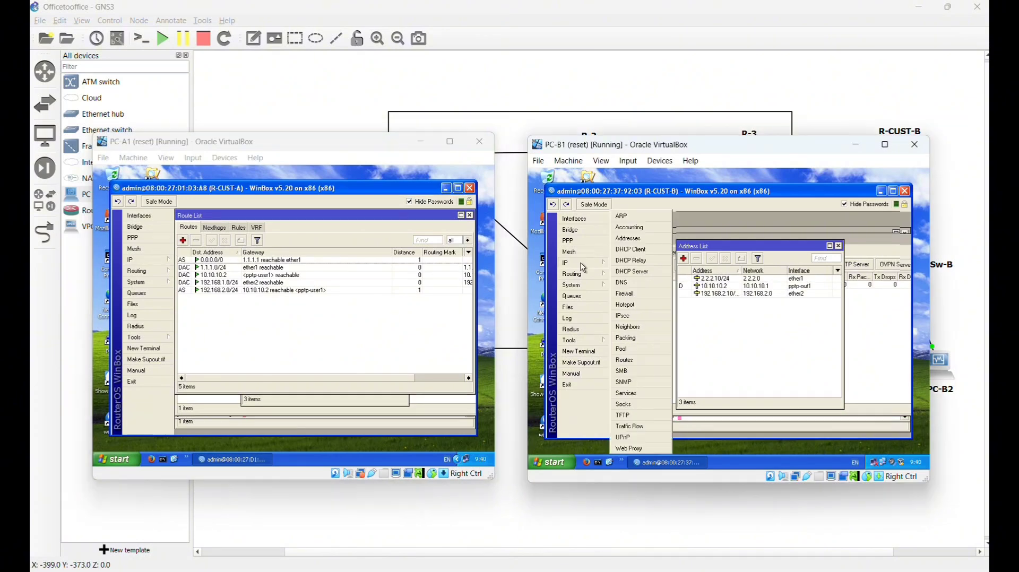
{"action": "left_click", "coordinate": [636, 361]}
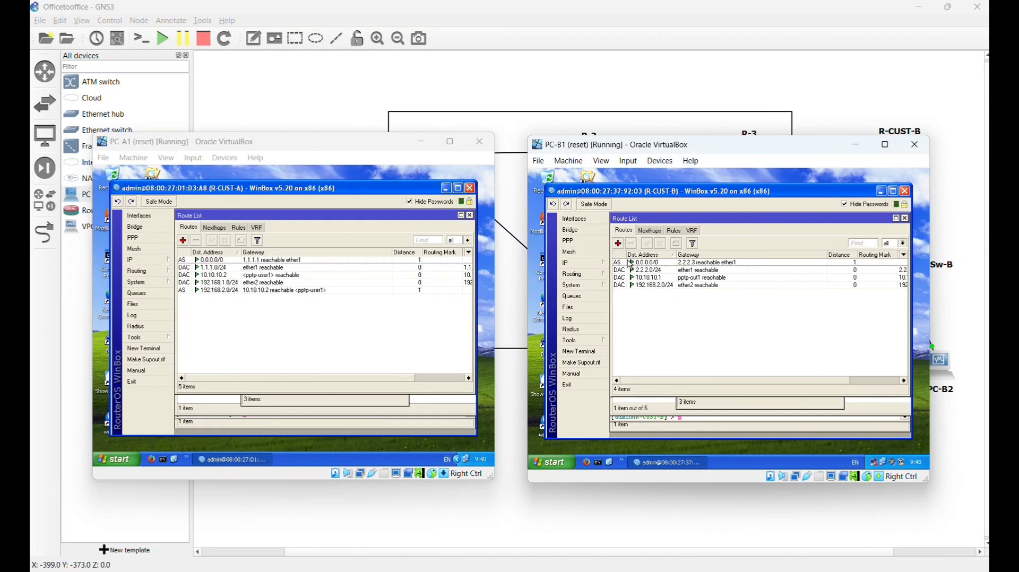
{"action": "left_click", "coordinate": [625, 245]}
{"action": "left_click", "coordinate": [687, 272]}
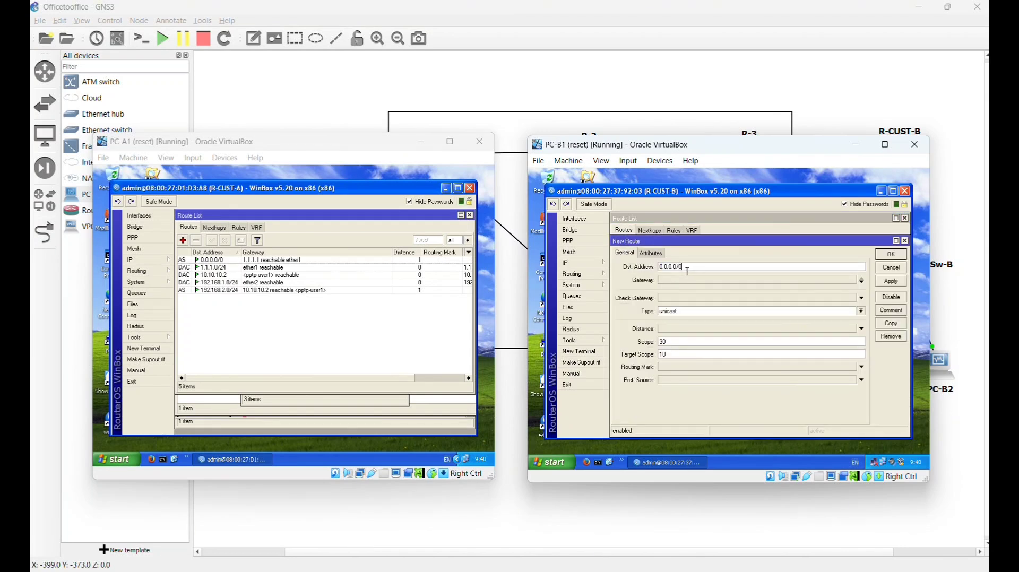
{"action": "key", "text": "BackSpace"}
{"action": "key", "text": "BackSpace"}
{"action": "key", "text": "BackSpace"}
{"action": "key", "text": "BackSpace"}
{"action": "key", "text": "BackSpace"}
{"action": "key", "text": "BackSpace"}
{"action": "key", "text": "BackSpace"}
{"action": "key", "text": "BackSpace"}
{"action": "key", "text": "BackSpace"}
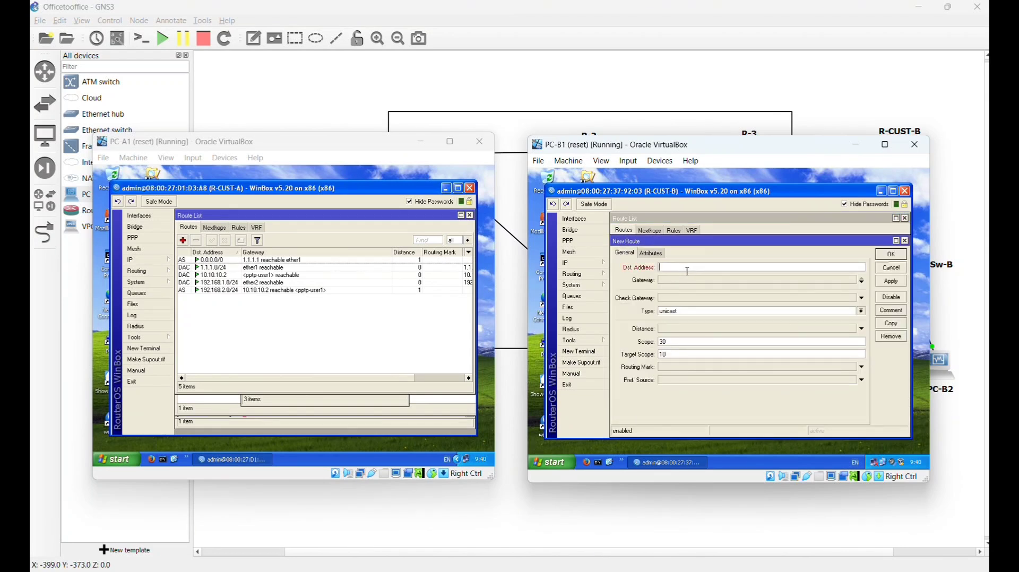
{"action": "type", "text": "192.1"}
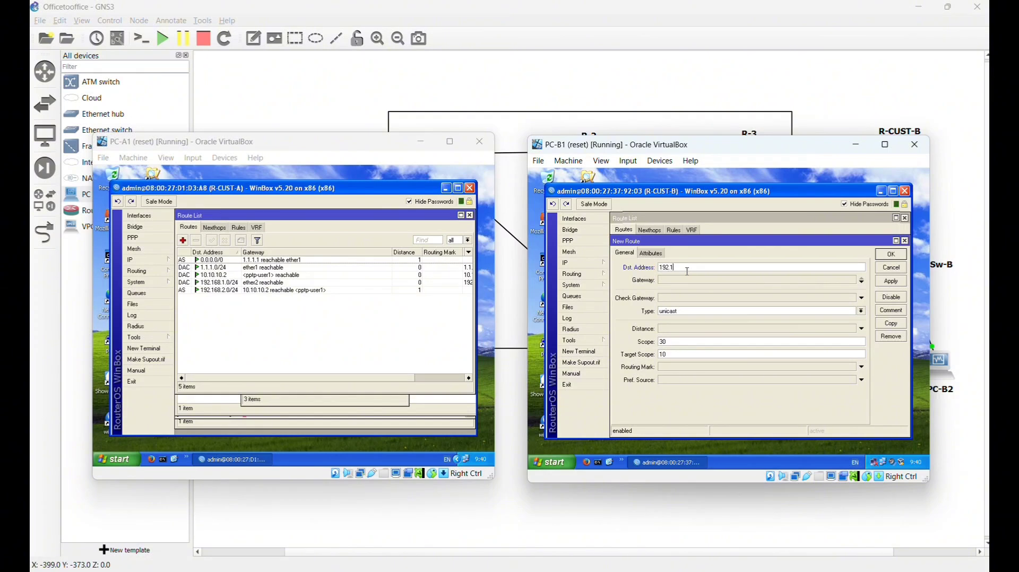
{"action": "type", "text": "68.1.0/24"}
{"action": "left_click", "coordinate": [676, 280]}
{"action": "type", "text": "0.0.0"}
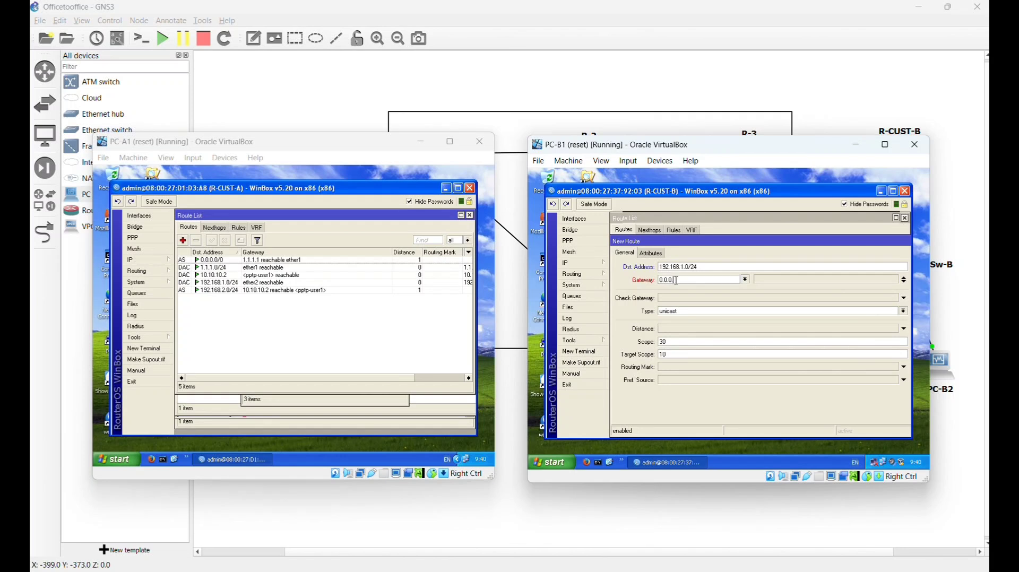
{"action": "key", "text": "BackSpace"}
{"action": "key", "text": "BackSpace"}
{"action": "key", "text": "BackSpace"}
{"action": "key", "text": "BackSpace"}
{"action": "key", "text": "BackSpace"}
{"action": "type", "text": "10.10"}
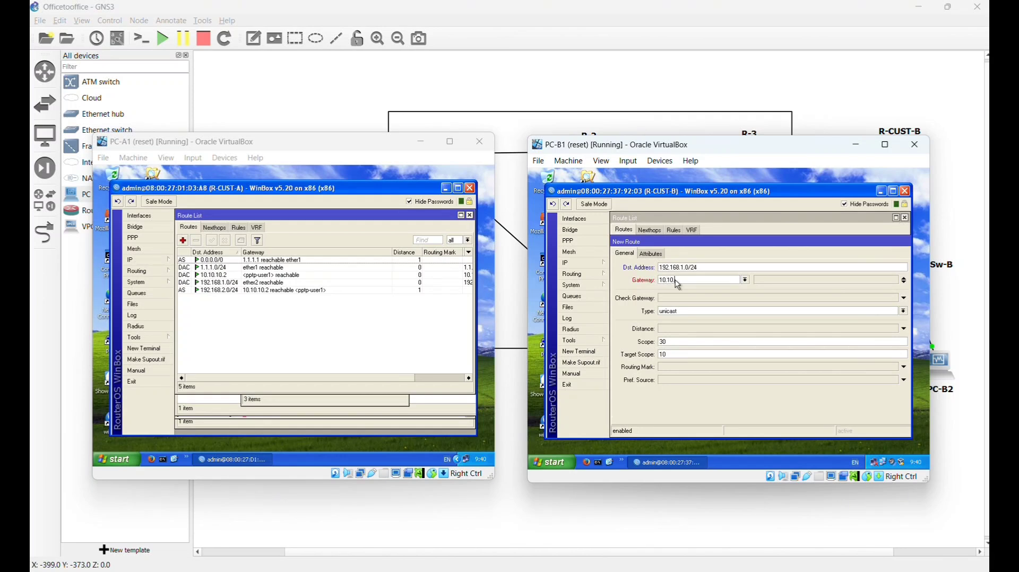
{"action": "type", "text": ".10"}
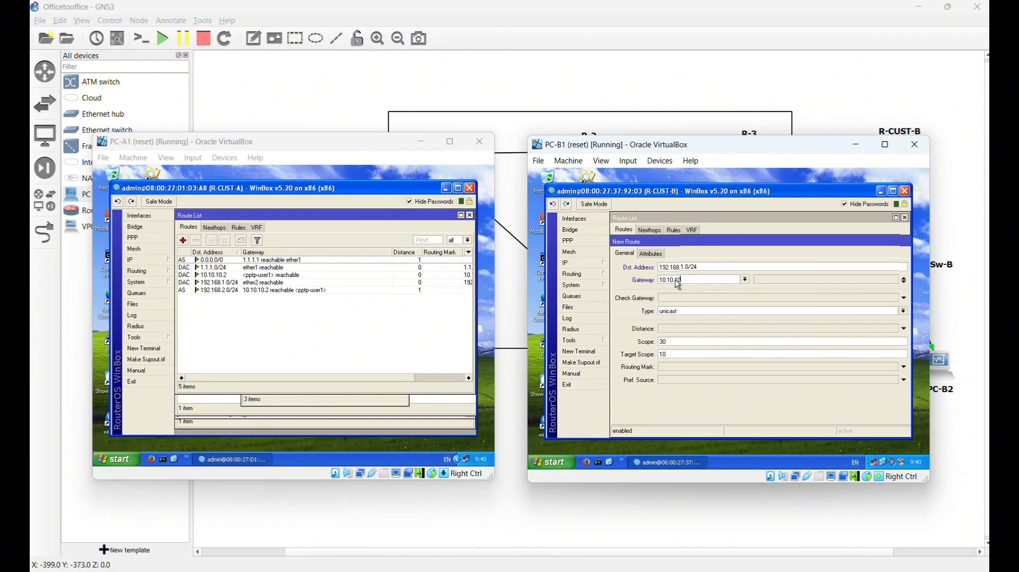
{"action": "type", "text": ".1"}
{"action": "left_click", "coordinate": [888, 288]}
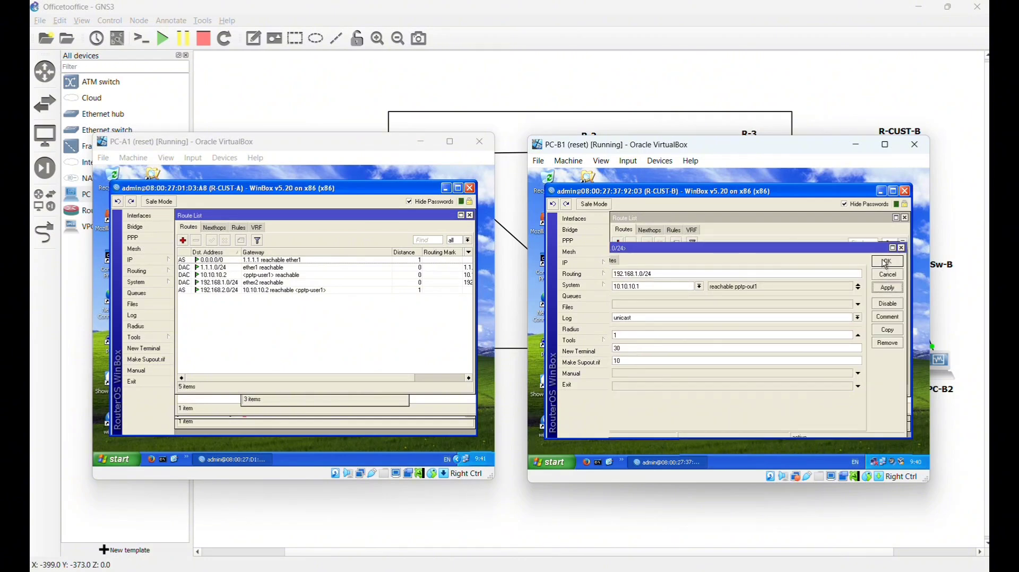
{"action": "left_click", "coordinate": [886, 262]}
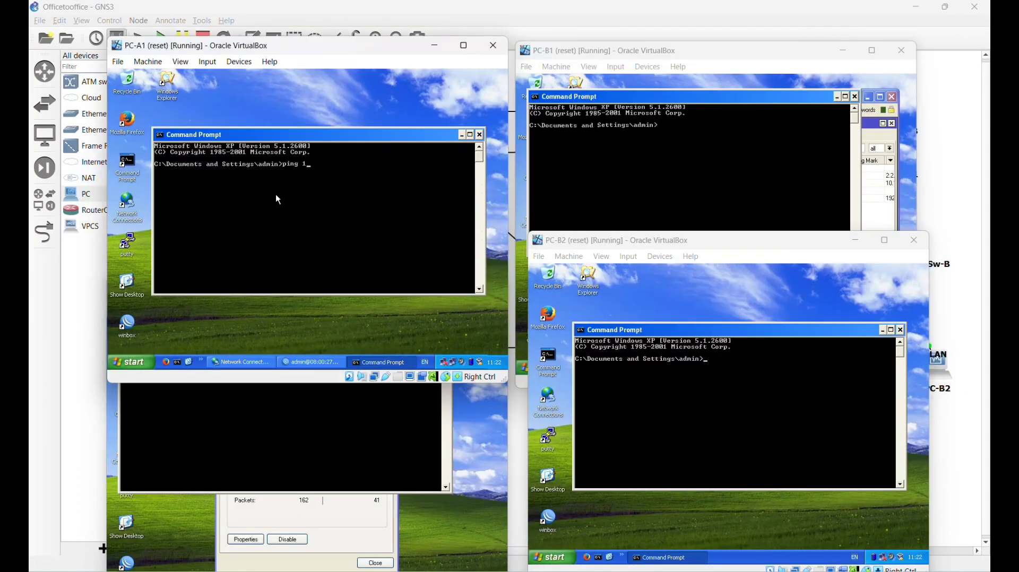
- Ping 192.168.2.11 from PC-A1 and PC-A2 across the tunnel
{"action": "type", "text": "68.2.11"}
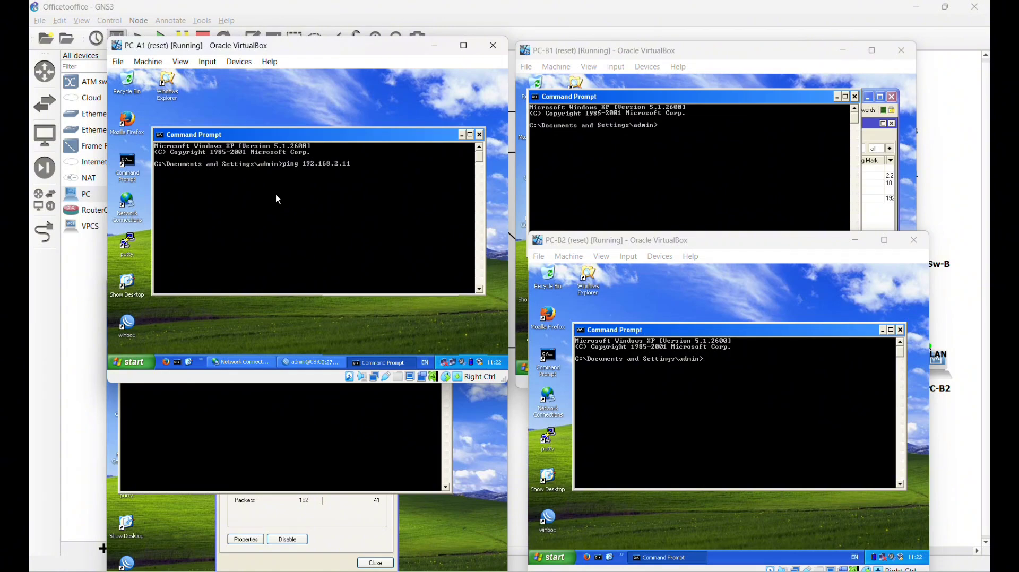
{"action": "key", "text": "Return"}
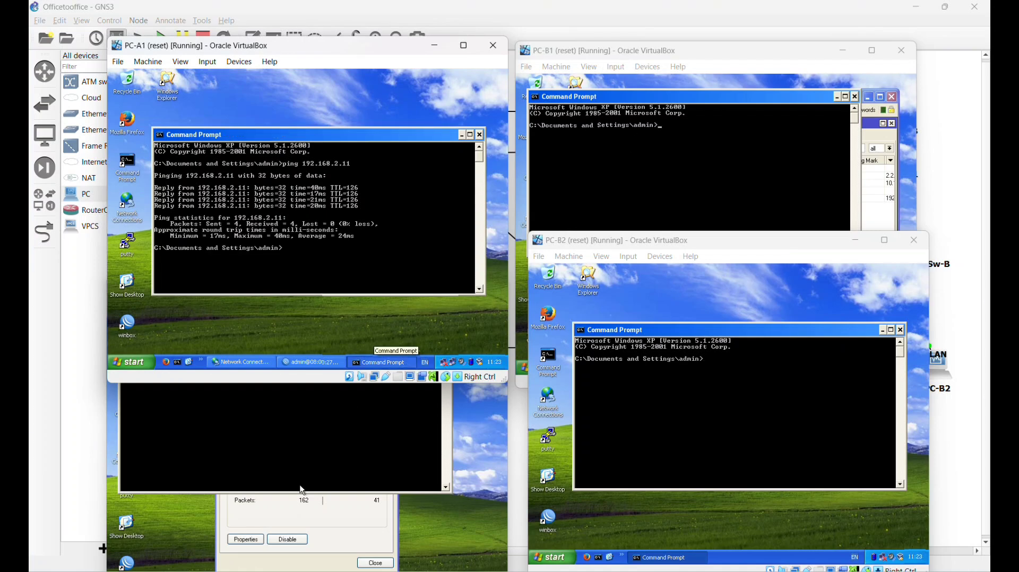
{"action": "left_click", "coordinate": [301, 450]}
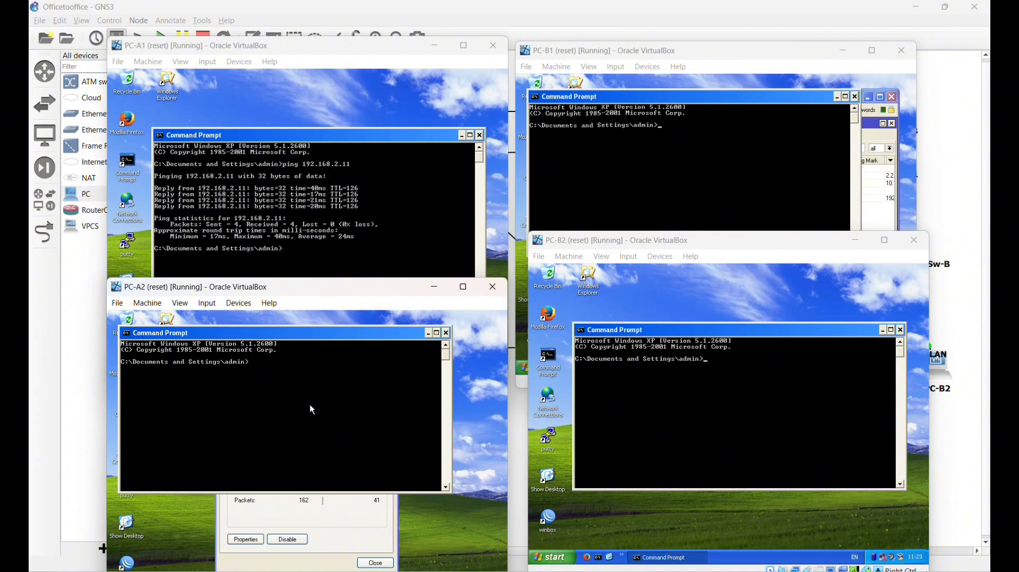
{"action": "type", "text": "ping 192.168."}
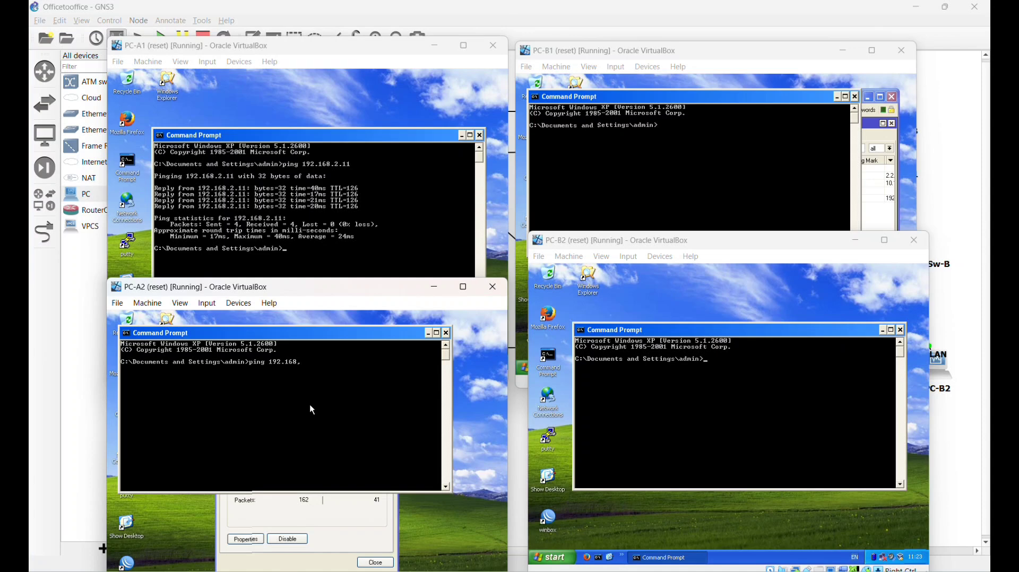
{"action": "type", "text": "2.11"}
{"action": "key", "text": "Return"}
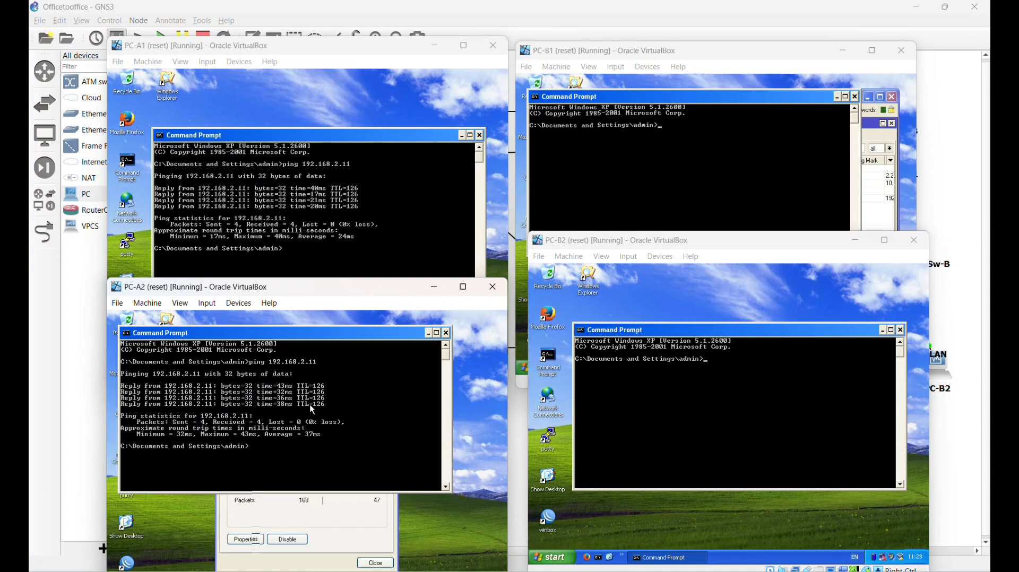
- Ping 192.168.1.11 from PC-B1 and PC-B2 across the tunnel
{"action": "left_click", "coordinate": [671, 183]}
{"action": "type", "text": "ping 192.16"}
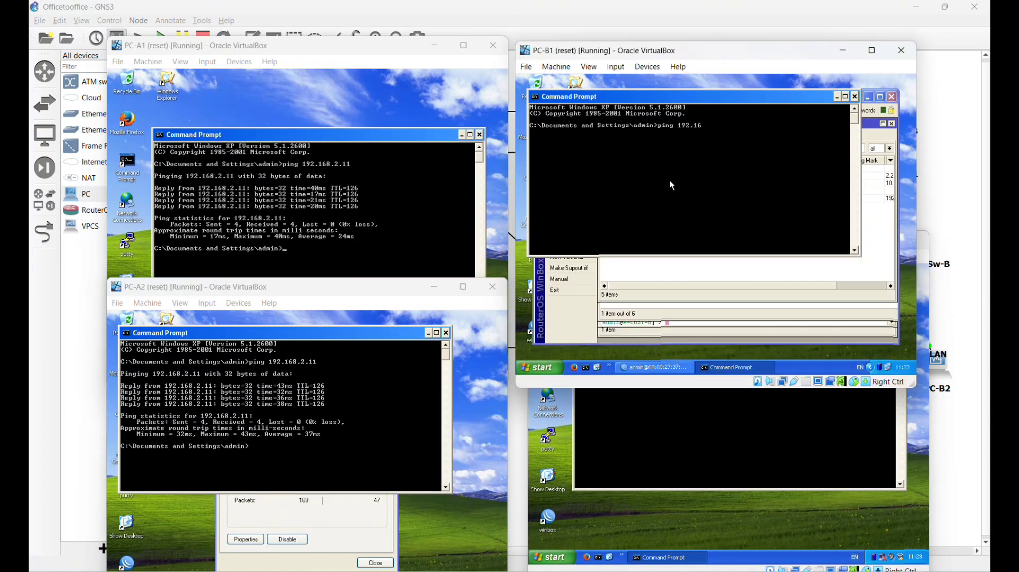
{"action": "type", "text": "8.1.11"}
{"action": "key", "text": "Return"}
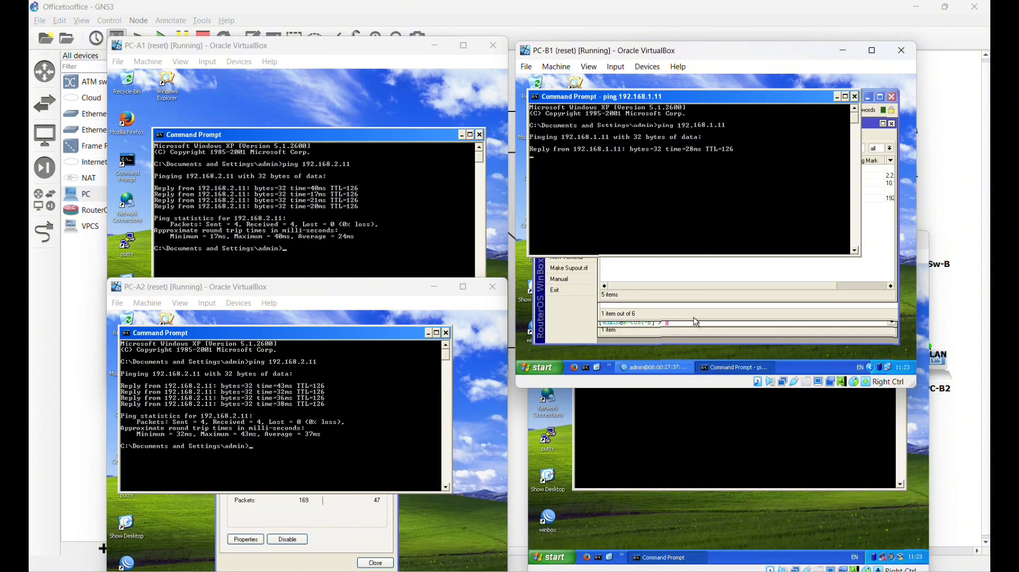
{"action": "left_click", "coordinate": [709, 421]}
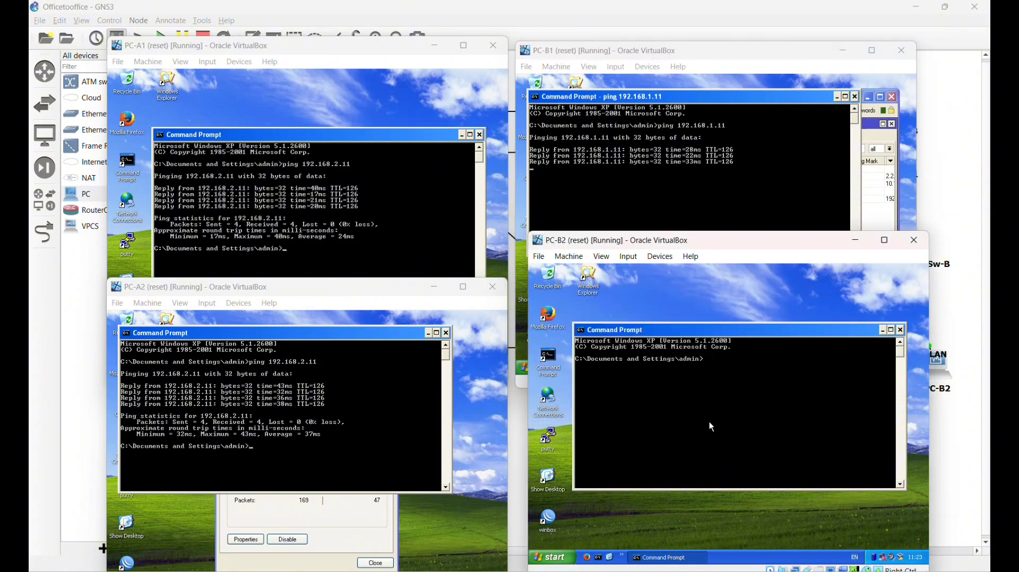
{"action": "type", "text": "pin"}
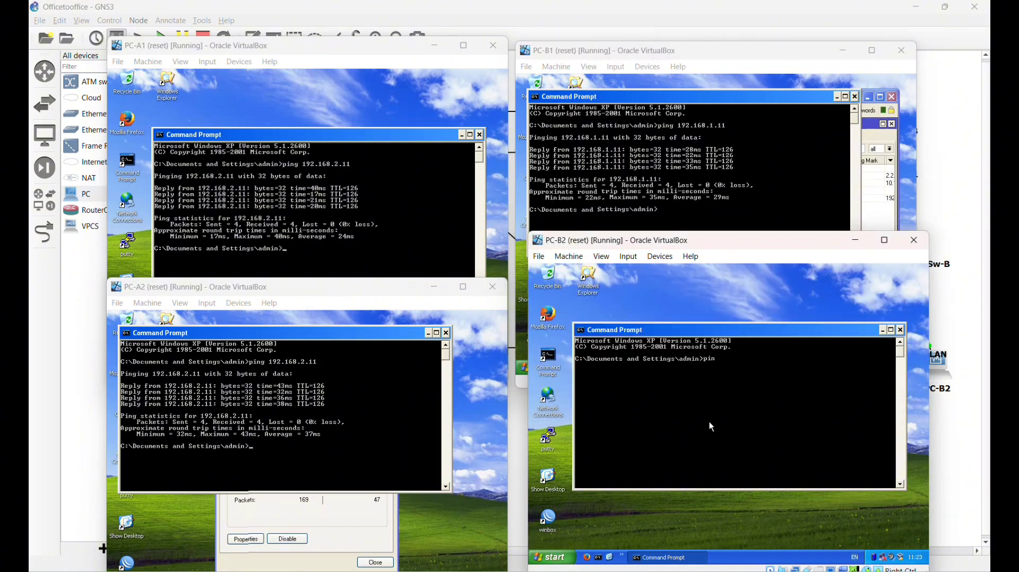
{"action": "type", "text": "g 192.168.1.11"}
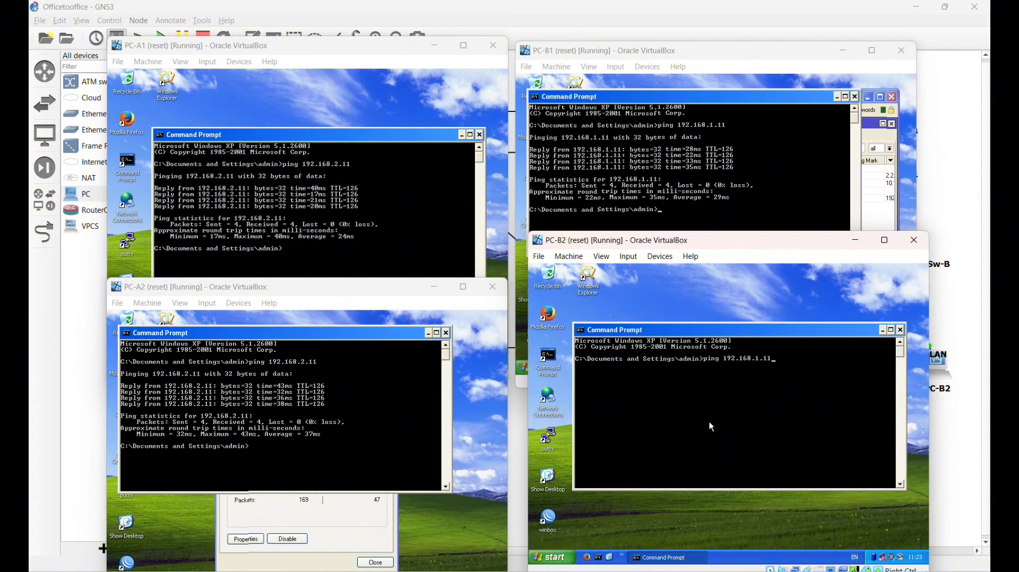
{"action": "key", "text": "Return"}
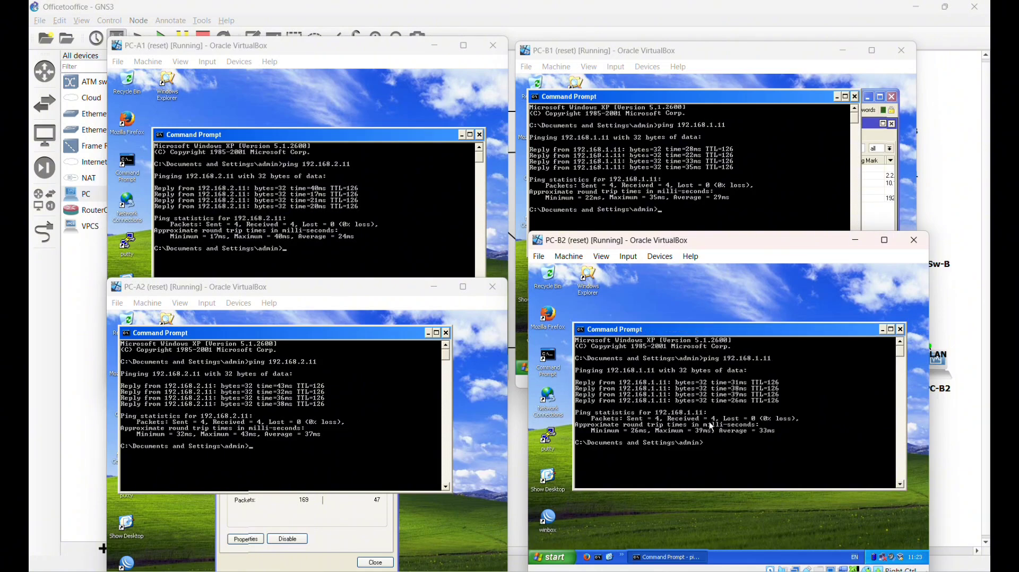
{"action": "key", "text": "Return"}
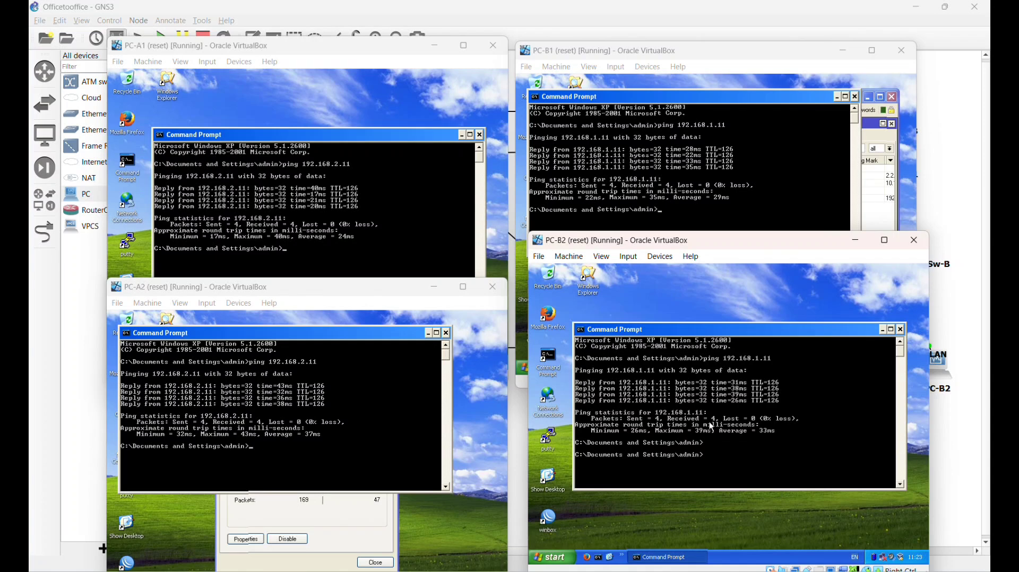
- Traceroute from PC-A1 and PC-A2 to 192.168.2.11 by converting their previous ping commands
{"action": "left_click", "coordinate": [334, 267]}
{"action": "key", "text": "Up"}
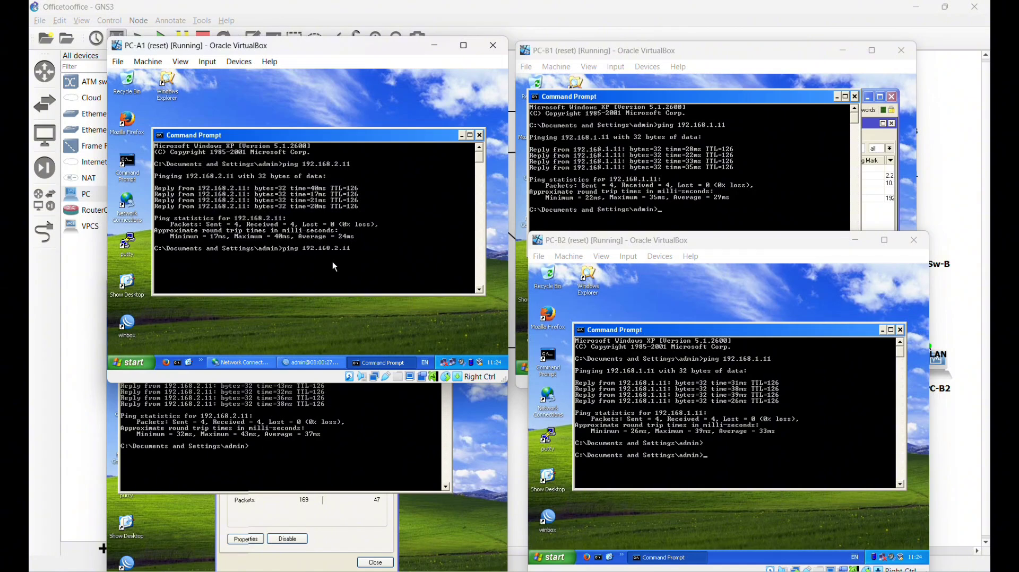
{"action": "key", "text": "Home"}
{"action": "key", "text": "Delete"}
{"action": "key", "text": "Delete"}
{"action": "key", "text": "Delete"}
{"action": "key", "text": "Delete"}
{"action": "type", "text": "tr"}
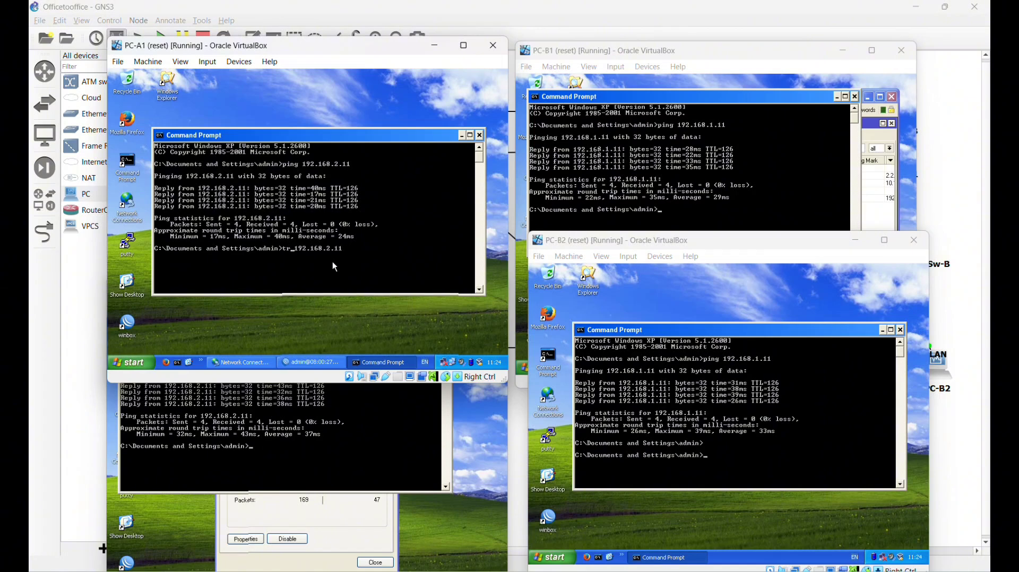
{"action": "type", "text": "acert"}
{"action": "key", "text": "Return"}
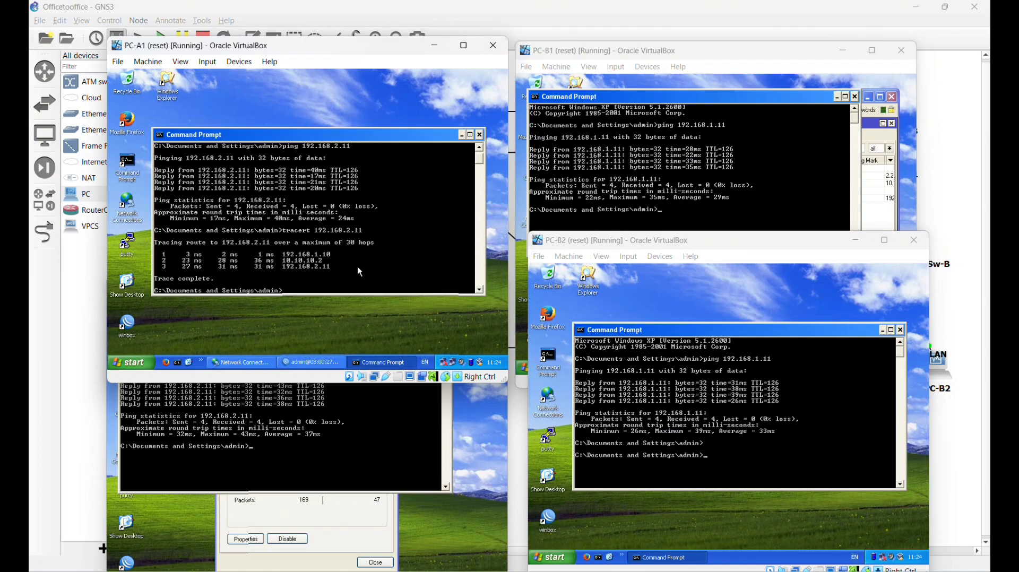
{"action": "left_click", "coordinate": [369, 453]}
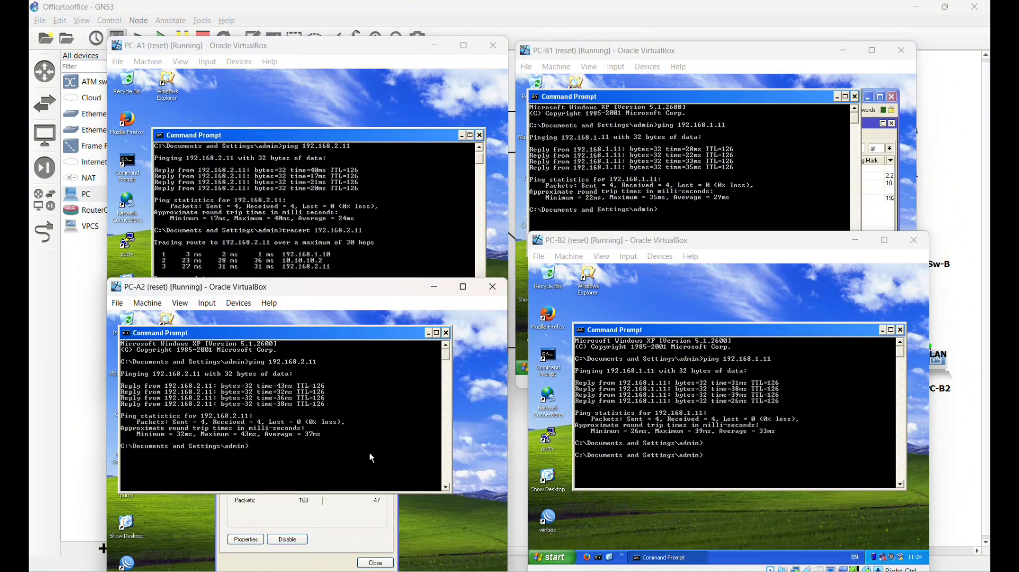
{"action": "key", "text": "Up"}
{"action": "key", "text": "Left"}
{"action": "key", "text": "Left"}
{"action": "key", "text": "BackSpace"}
{"action": "key", "text": "BackSpace"}
{"action": "key", "text": "BackSpace"}
{"action": "key", "text": "BackSpace"}
{"action": "type", "text": "tracert"}
{"action": "key", "text": "Return"}
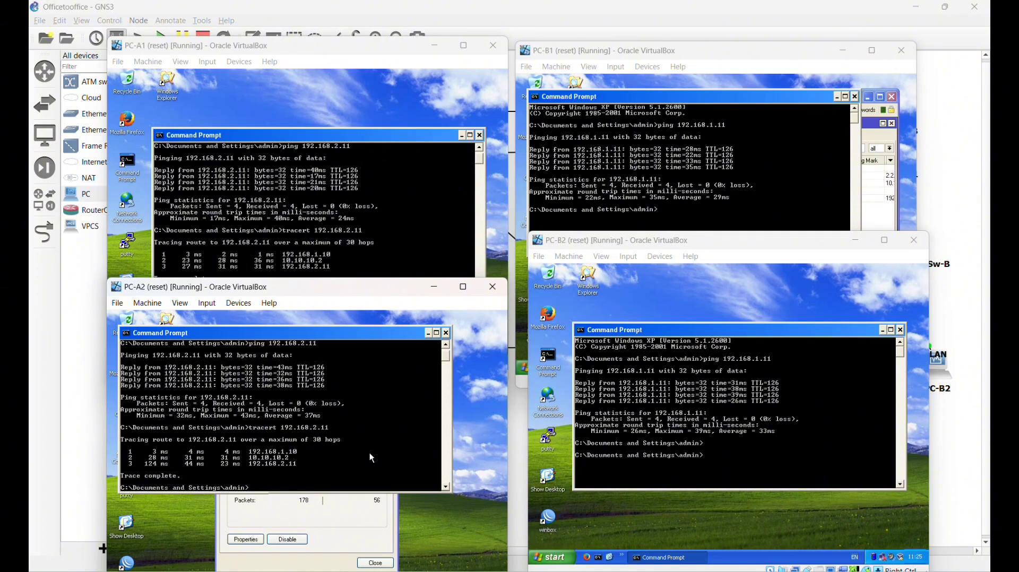
- Traceroute from PC-B1 and PC-B2 to 192.168.1.11
{"action": "left_click", "coordinate": [724, 188]}
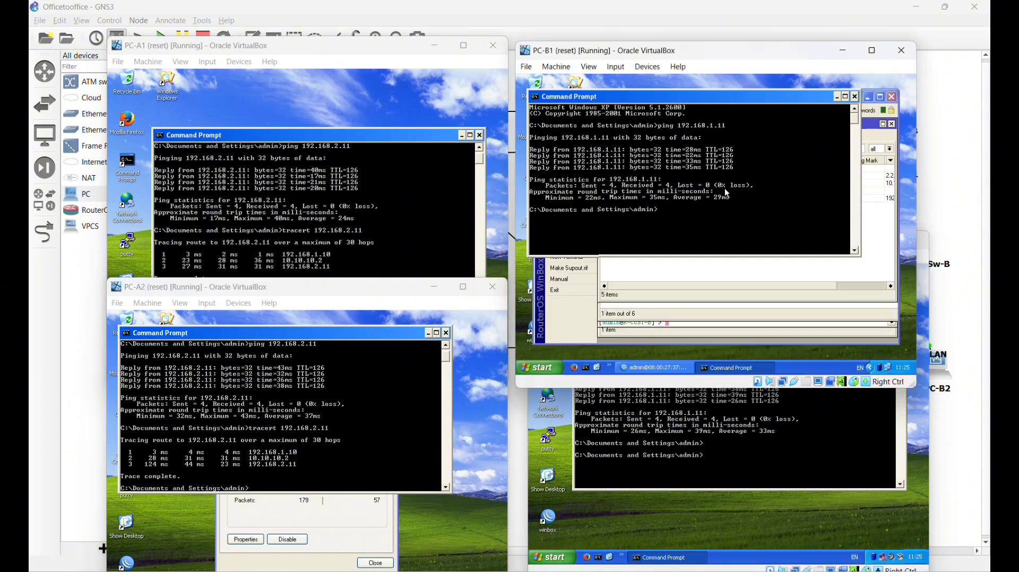
{"action": "key", "text": "Up"}
{"action": "key", "text": "Left"}
{"action": "key", "text": "Left"}
{"action": "key", "text": "Left"}
{"action": "key", "text": "Left"}
{"action": "key", "text": "Left"}
{"action": "key", "text": "Left"}
{"action": "key", "text": "Left"}
{"action": "key", "text": "Left"}
{"action": "key", "text": "Left"}
{"action": "key", "text": "Left"}
{"action": "key", "text": "Left"}
{"action": "key", "text": "Left"}
{"action": "key", "text": "Left"}
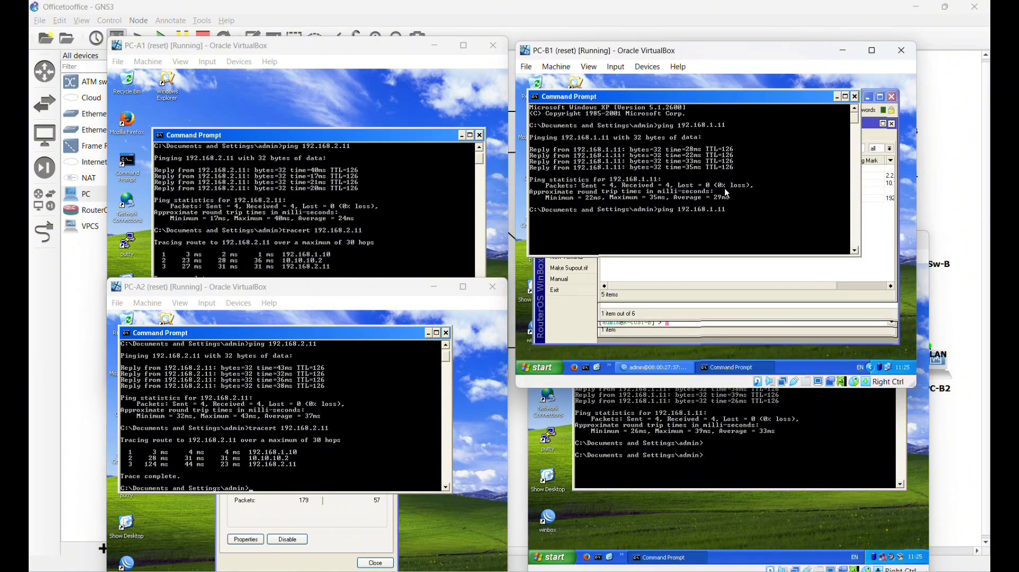
{"action": "key", "text": "BackSpace"}
{"action": "key", "text": "BackSpace"}
{"action": "key", "text": "BackSpace"}
{"action": "key", "text": "BackSpace"}
{"action": "type", "text": "tracert"}
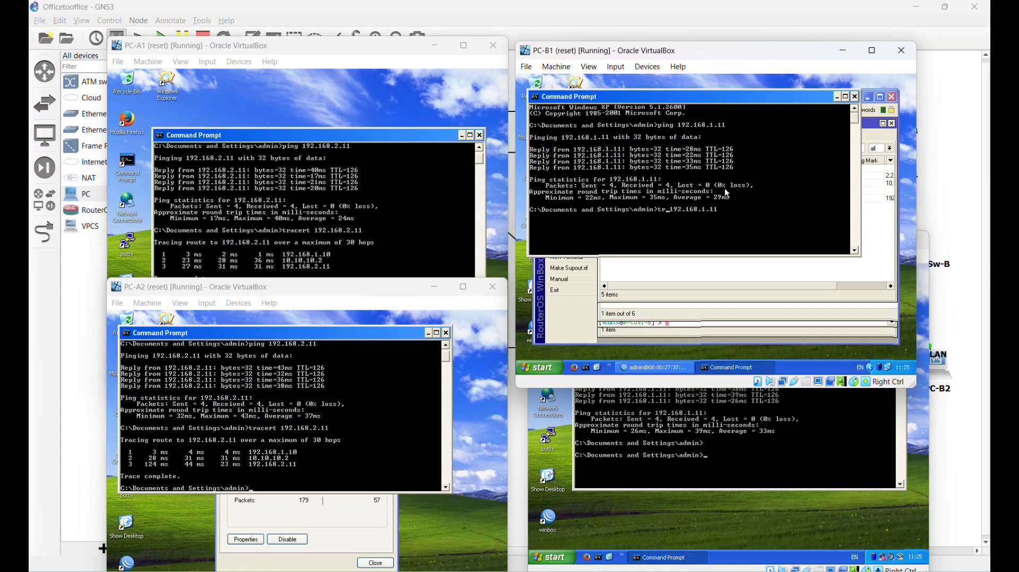
{"action": "key", "text": "Right"}
{"action": "key", "text": "Right"}
{"action": "key", "text": "Right"}
{"action": "key", "text": "Right"}
{"action": "key", "text": "Right"}
{"action": "key", "text": "Right"}
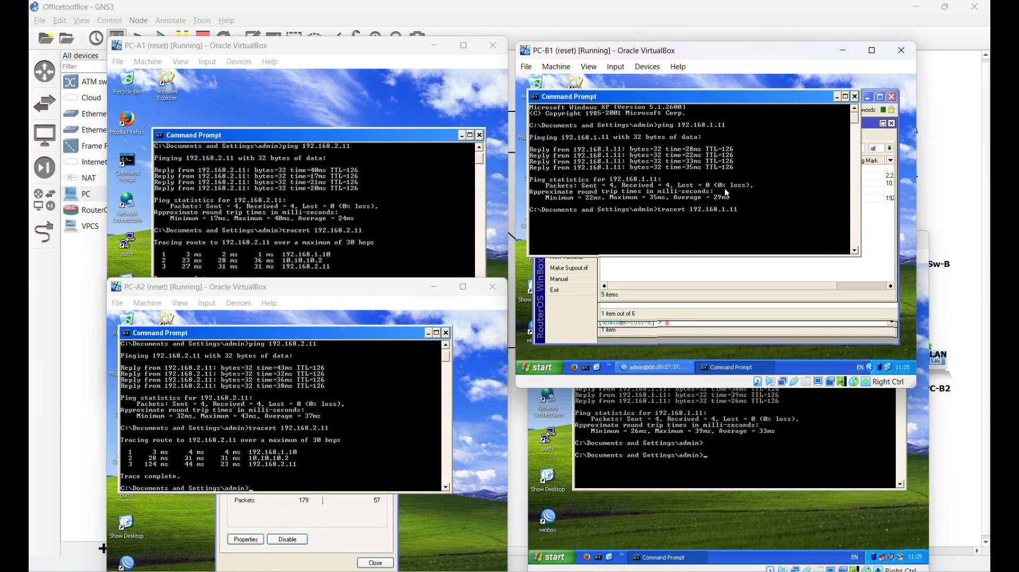
{"action": "key", "text": "Return"}
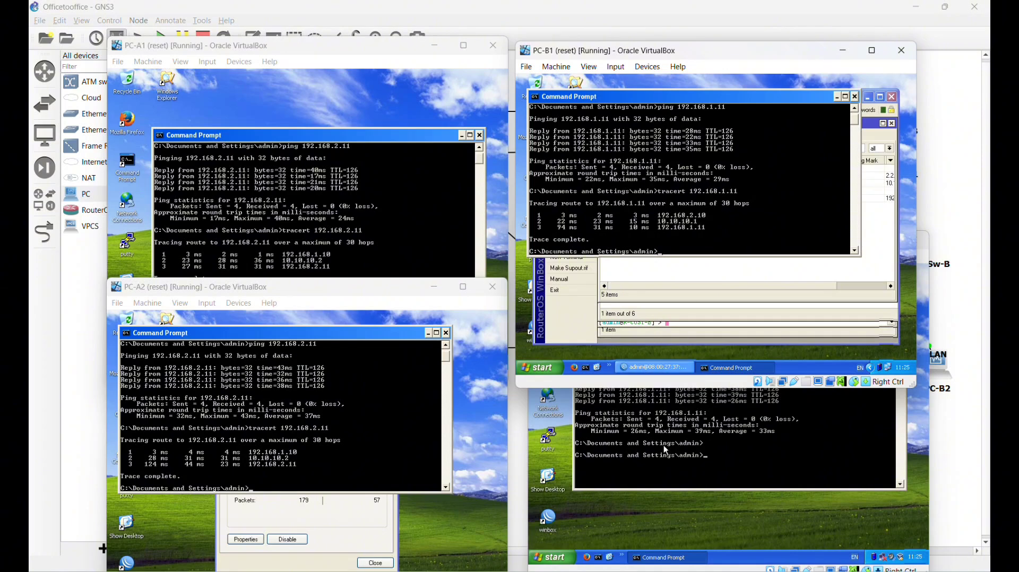
{"action": "left_click", "coordinate": [656, 479]}
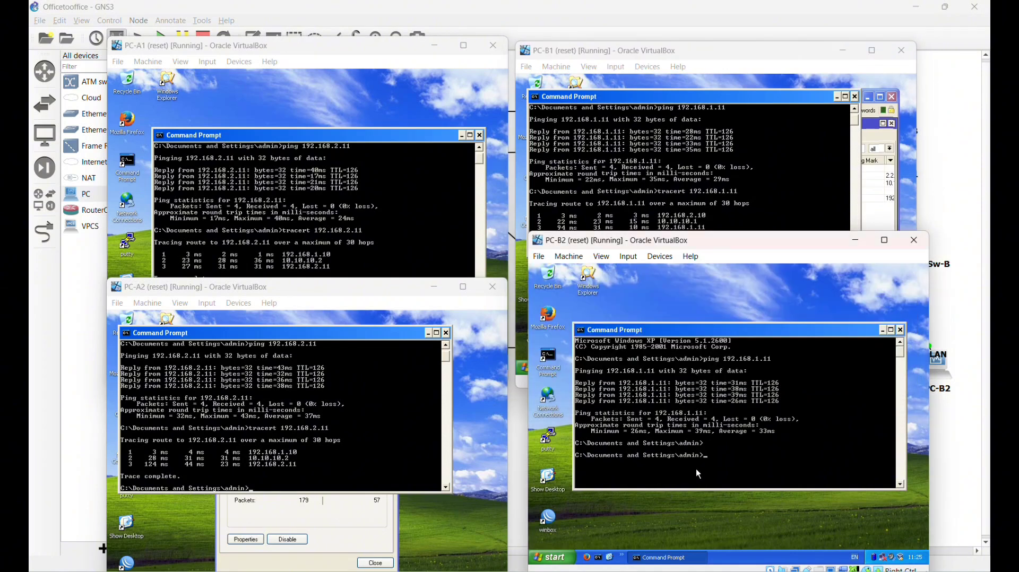
{"action": "type", "text": "tracert 192.168.1.11"}
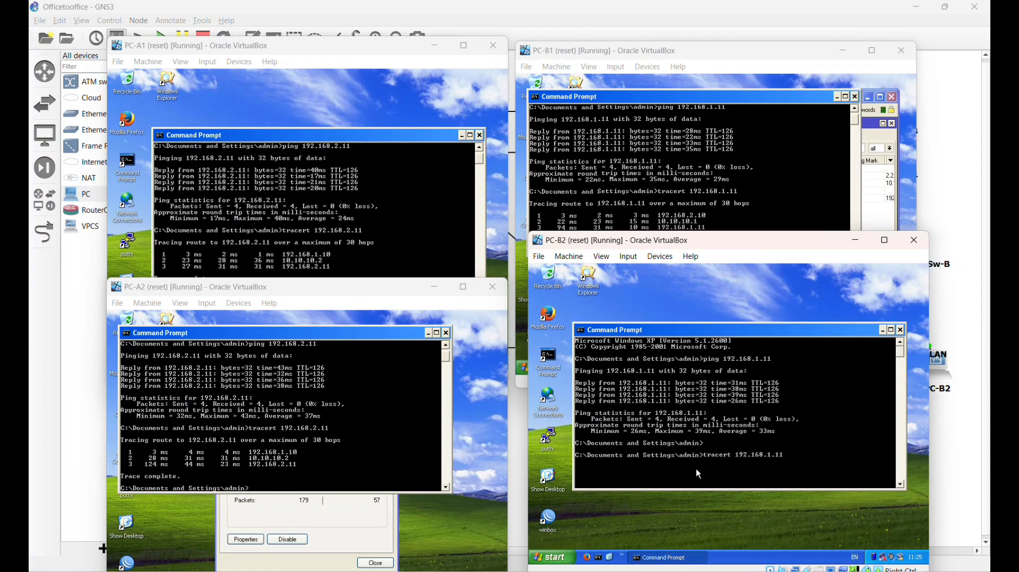
{"action": "key", "text": "Return"}
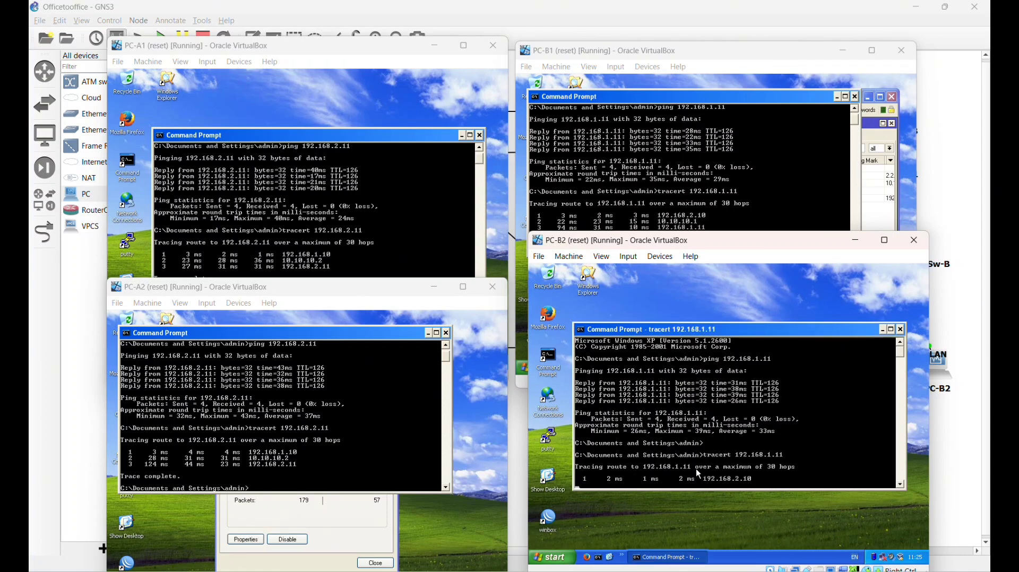
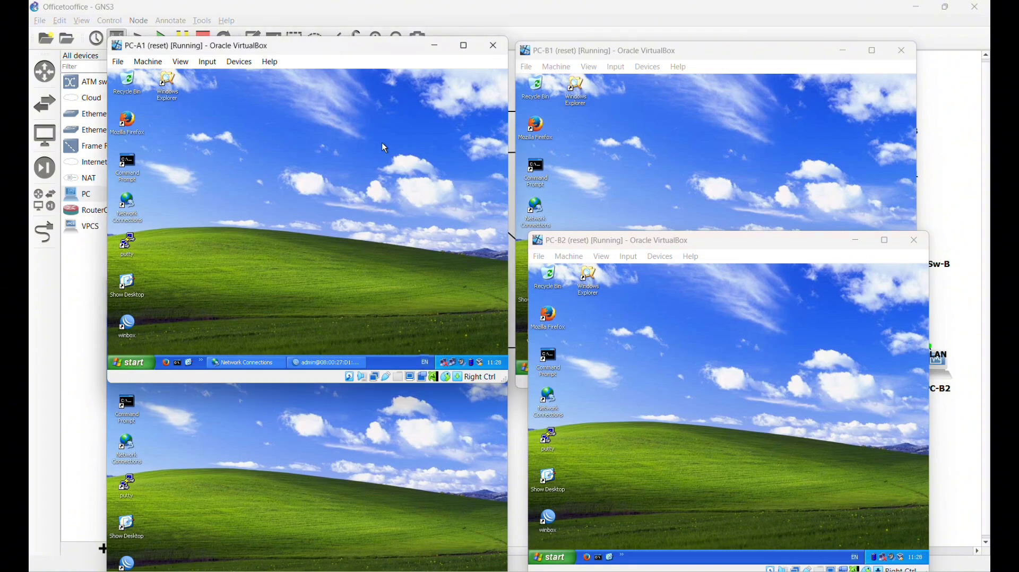
- Install XAMPP on PC-A1 without MySQL, FileZilla FTP Server or Mercury Mail Server
{"action": "left_click_drag", "start_coordinate": [368, 51], "coordinate": [595, 147]}
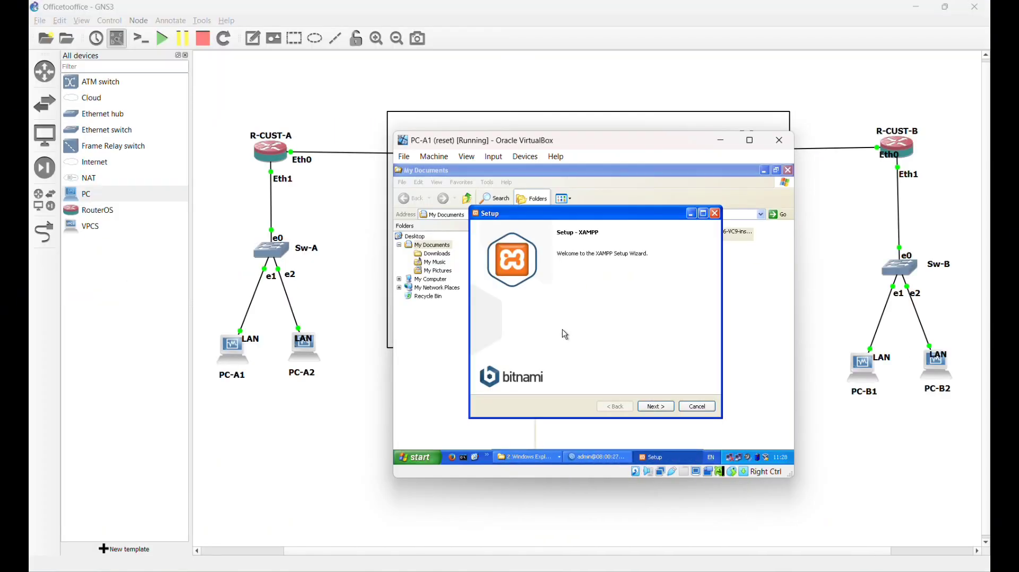
{"action": "left_click", "coordinate": [645, 407]}
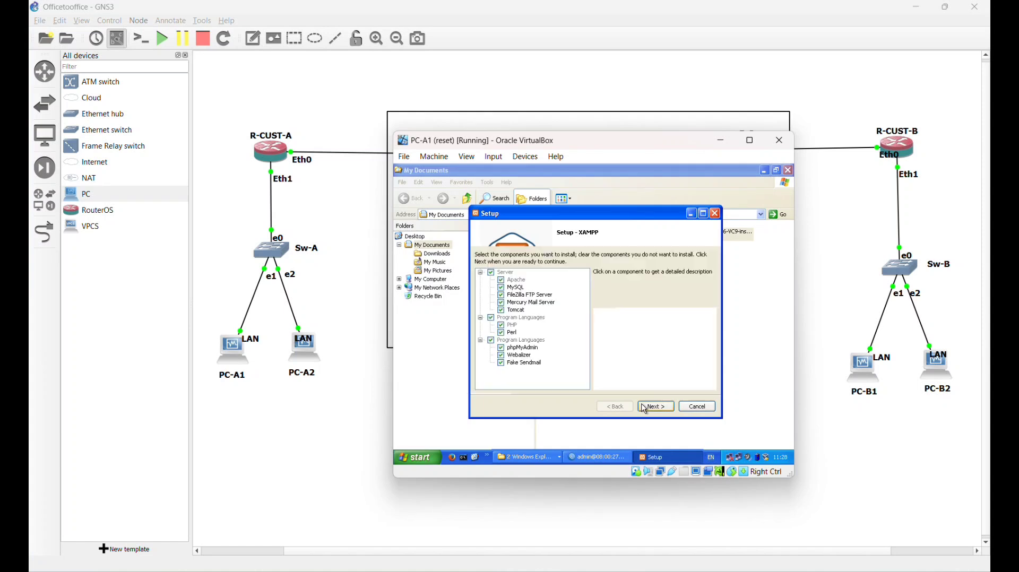
{"action": "left_click", "coordinate": [501, 287]}
{"action": "left_click", "coordinate": [501, 295]}
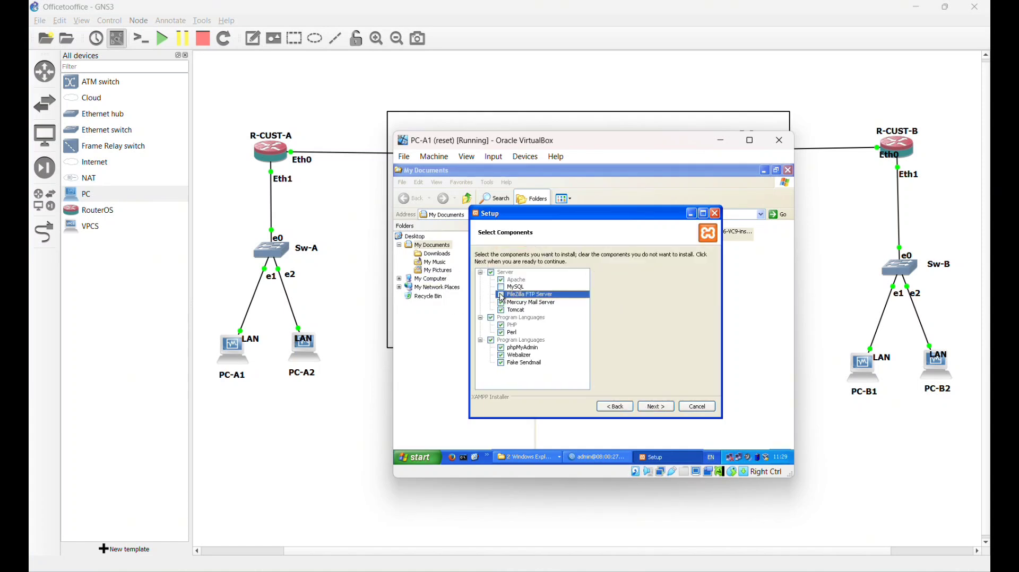
{"action": "left_click", "coordinate": [501, 302]}
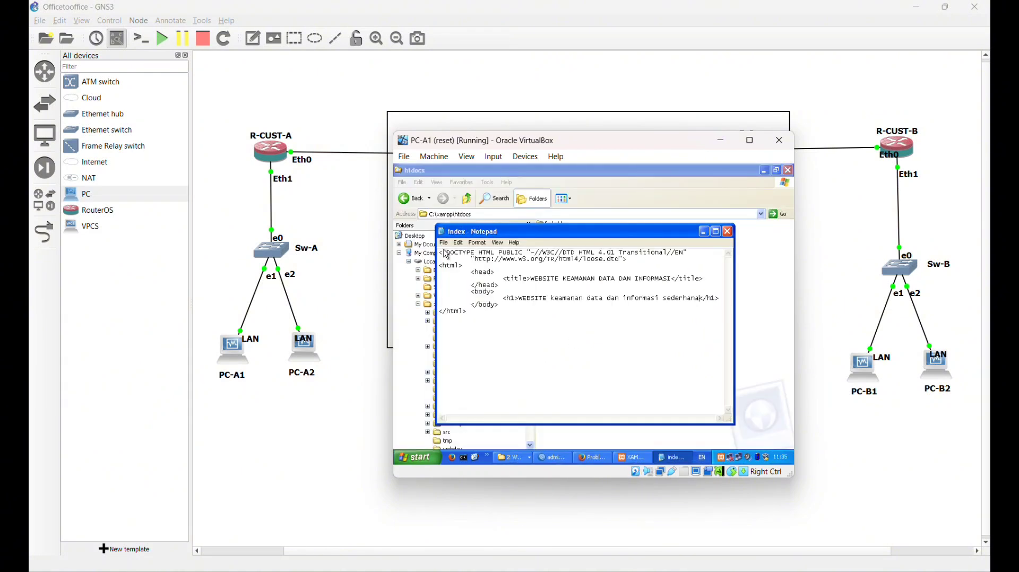
- Save the index page, start Apache and load localhost on PC-A1; launch Firefox on PC-B1
{"action": "left_click", "coordinate": [443, 242]}
{"action": "left_click", "coordinate": [456, 272]}
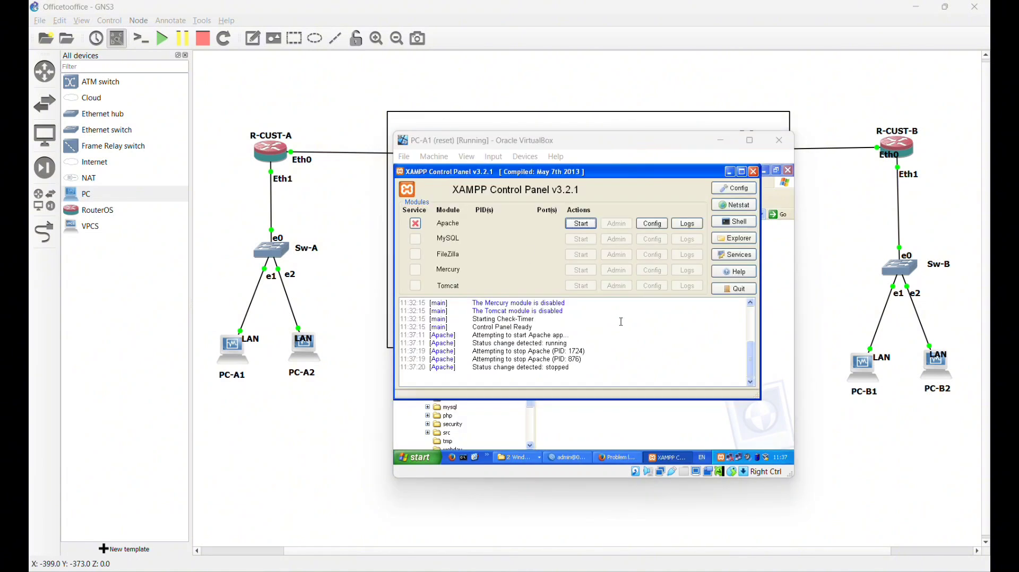
{"action": "left_click", "coordinate": [579, 226]}
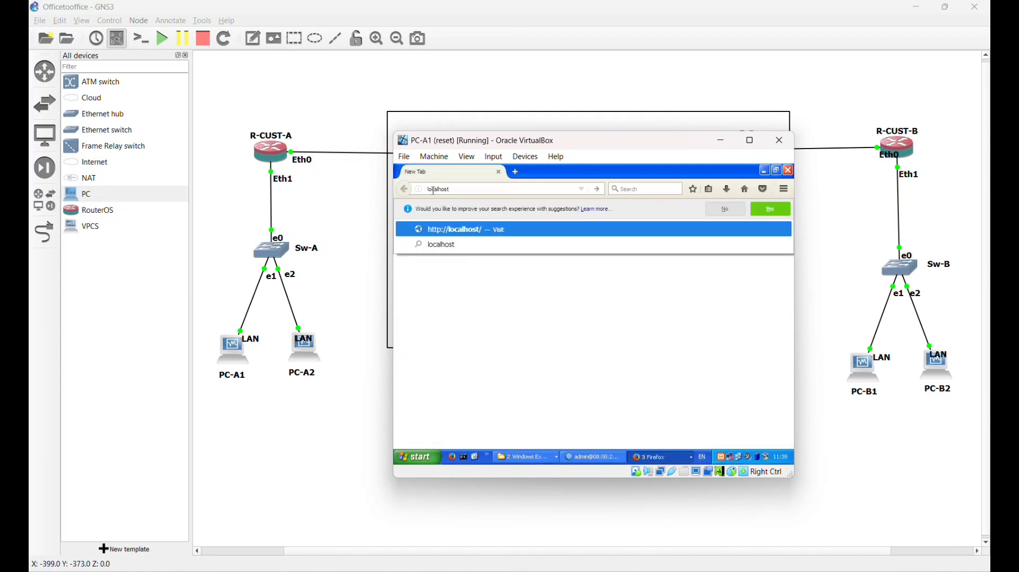
{"action": "key", "text": "Return"}
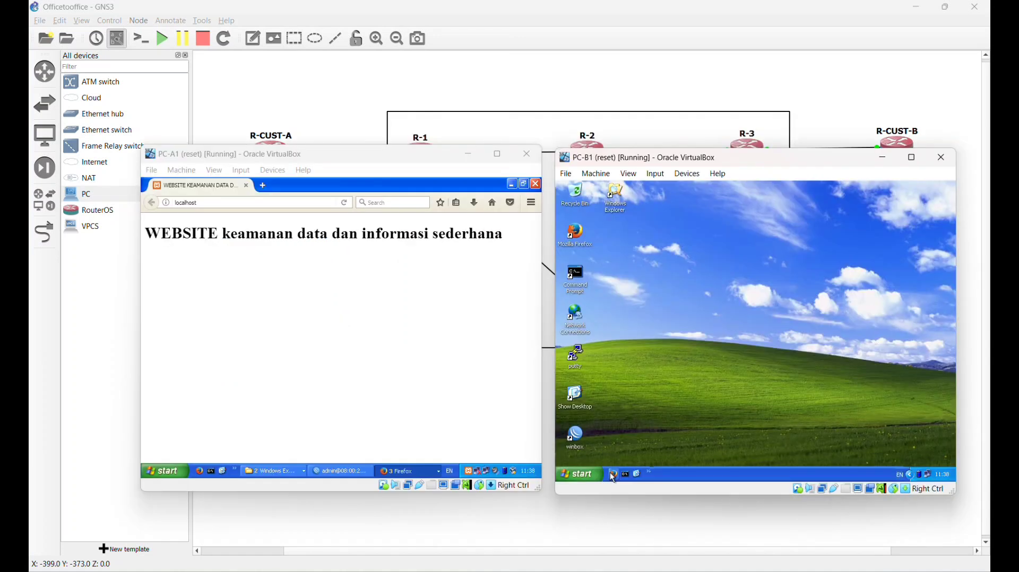
{"action": "left_click", "coordinate": [614, 475]}
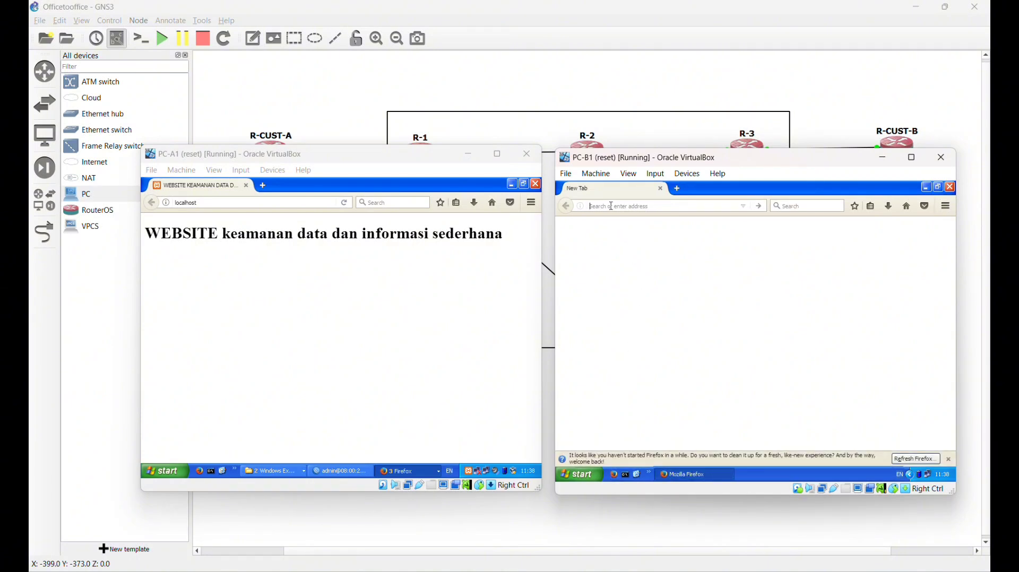
- Browse PC-B1's Firefox to 192.168.1.11 to load PC-A1's website
{"action": "type", "text": "192"}
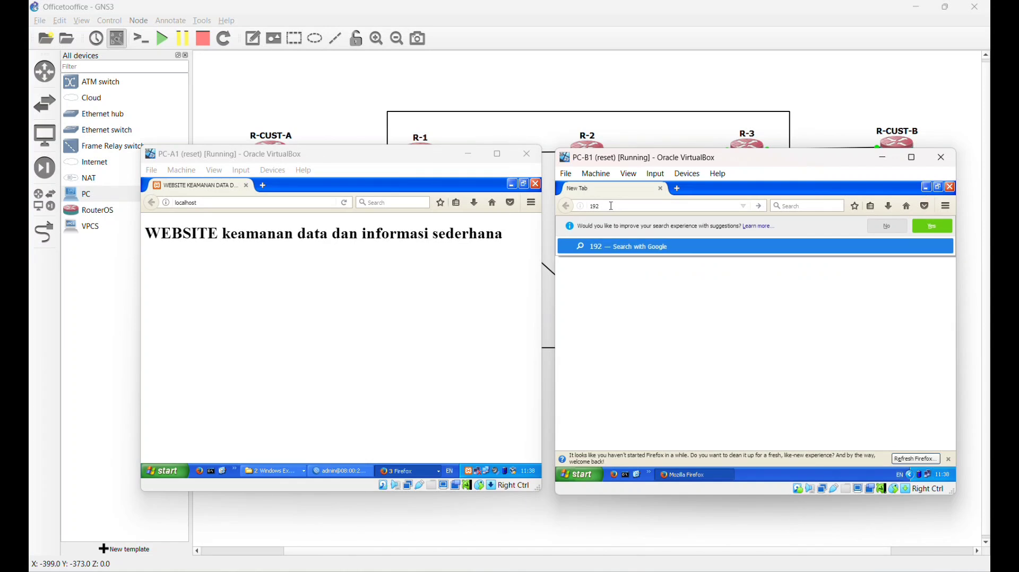
{"action": "type", "text": ".1"}
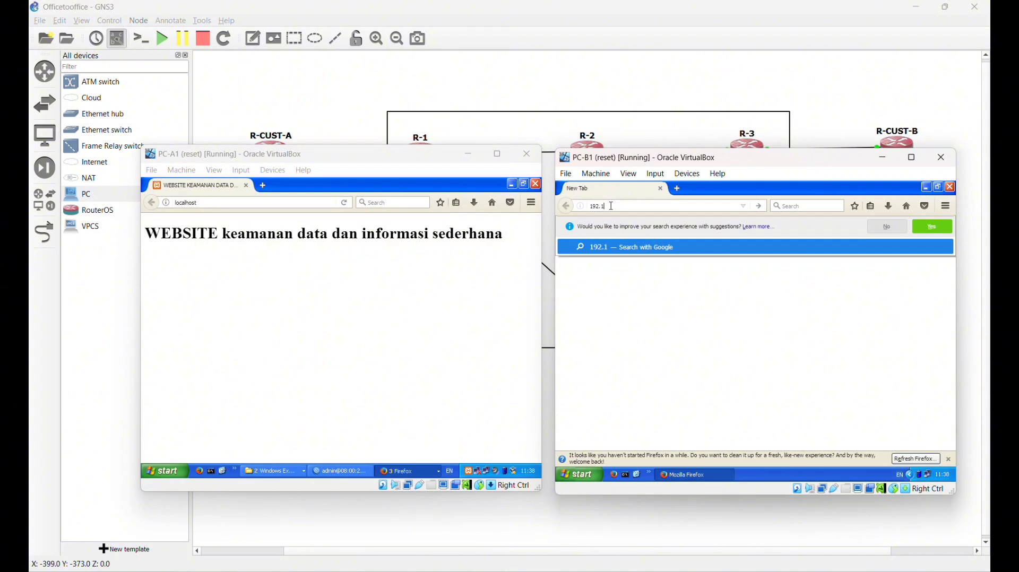
{"action": "type", "text": "68"}
{"action": "type", "text": ".1.11"}
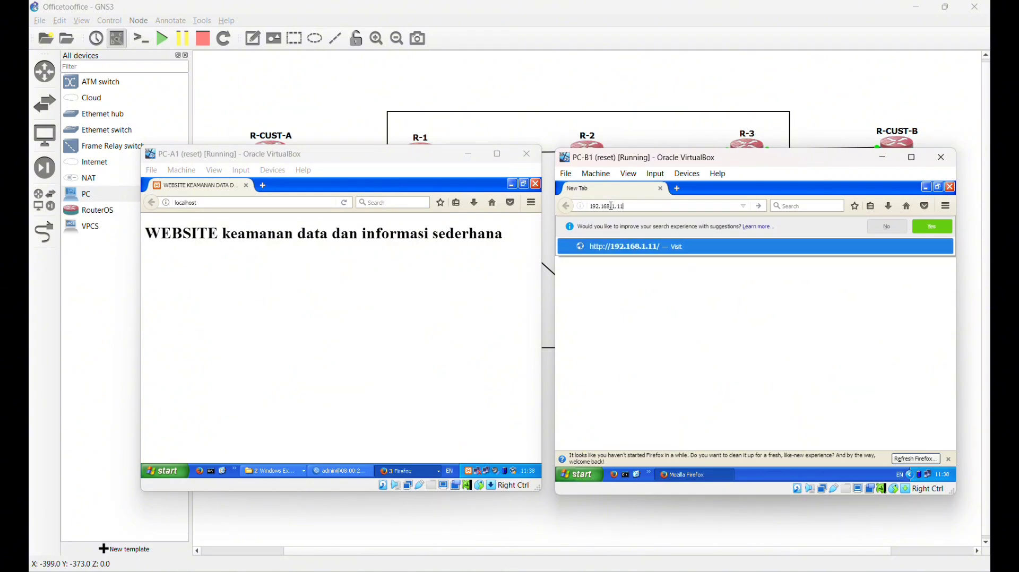
{"action": "key", "text": "Return"}
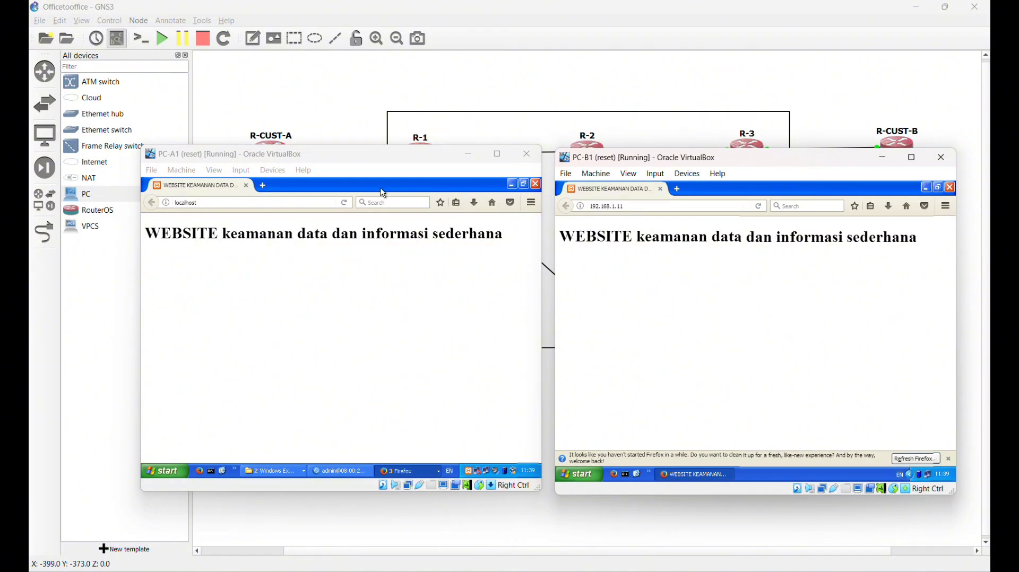
- Turn off the PPTP server in R-CUST-A's PPP settings
{"action": "left_click", "coordinate": [331, 470]}
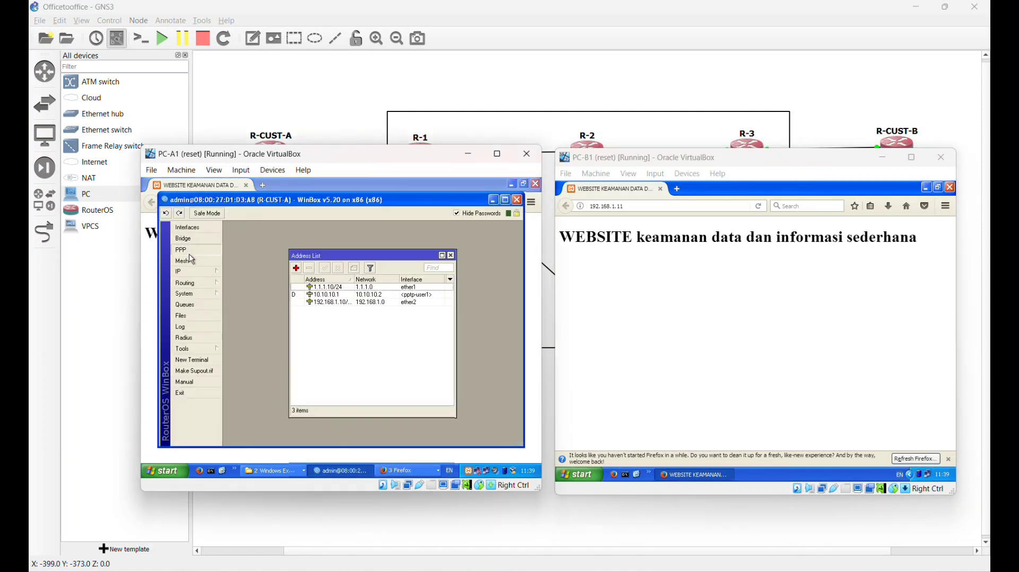
{"action": "left_click", "coordinate": [188, 249]}
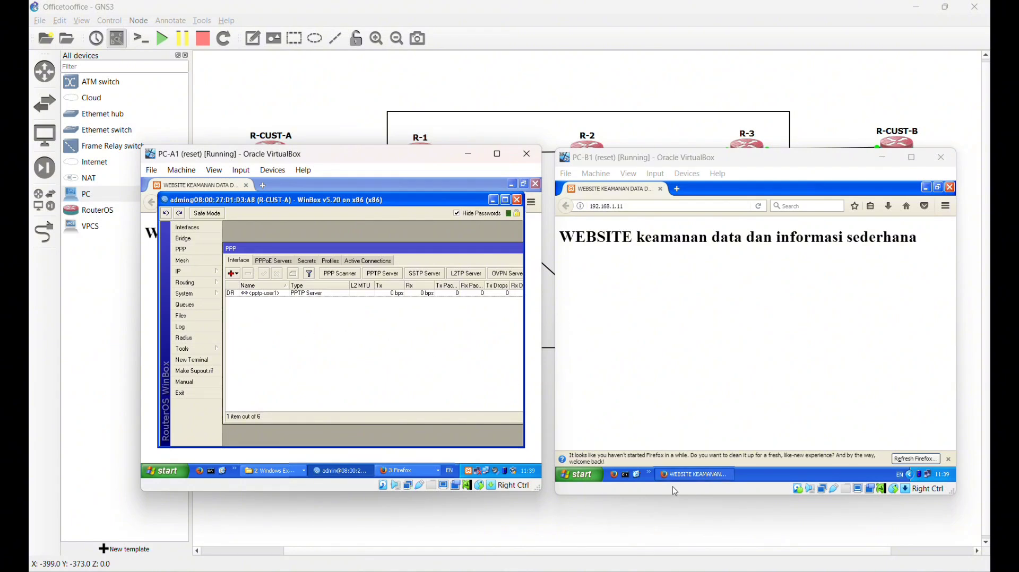
{"action": "left_click", "coordinate": [690, 474]}
{"action": "left_click", "coordinate": [380, 274]}
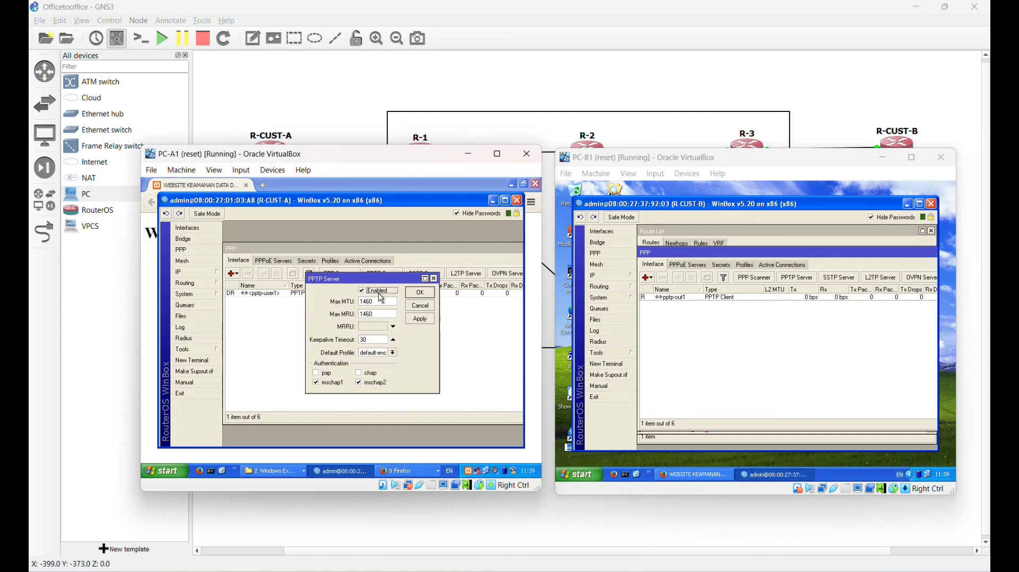
{"action": "left_click", "coordinate": [362, 291]}
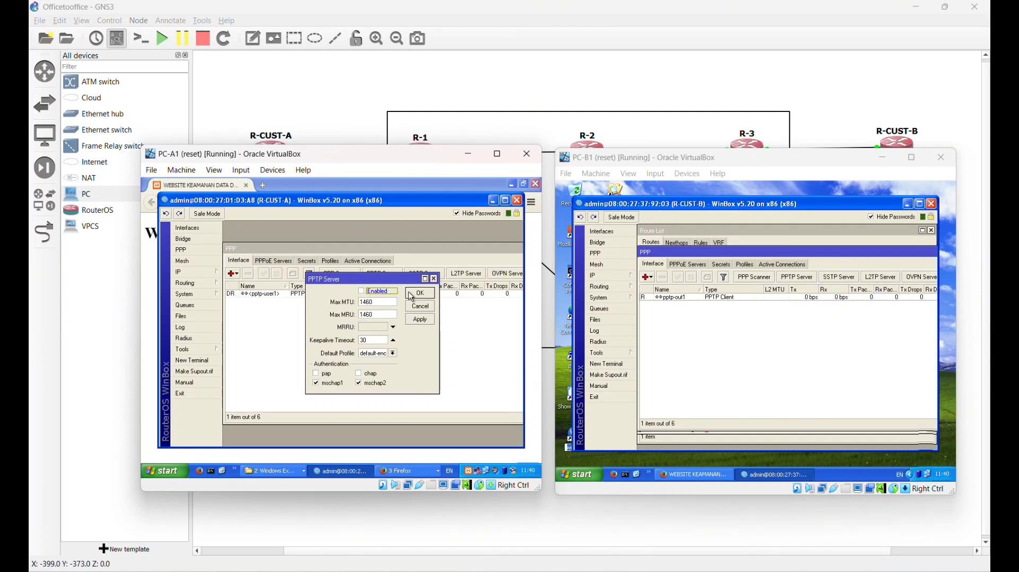
{"action": "left_click", "coordinate": [419, 292]}
- Disable the pptp-out1 client on R-CUST-B from PC-B1's WinBox
{"action": "left_click", "coordinate": [690, 299]}
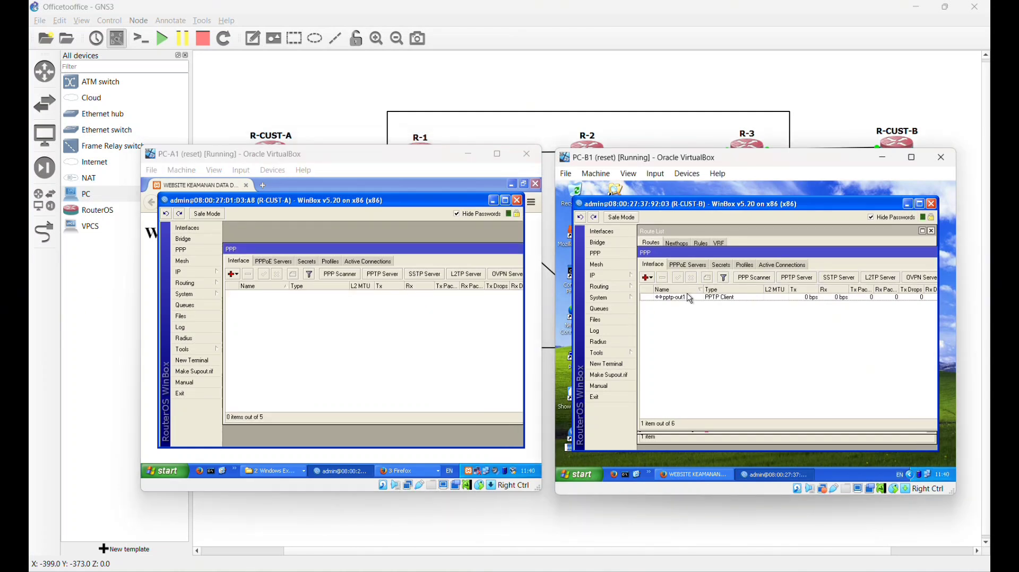
{"action": "left_click", "coordinate": [686, 305]}
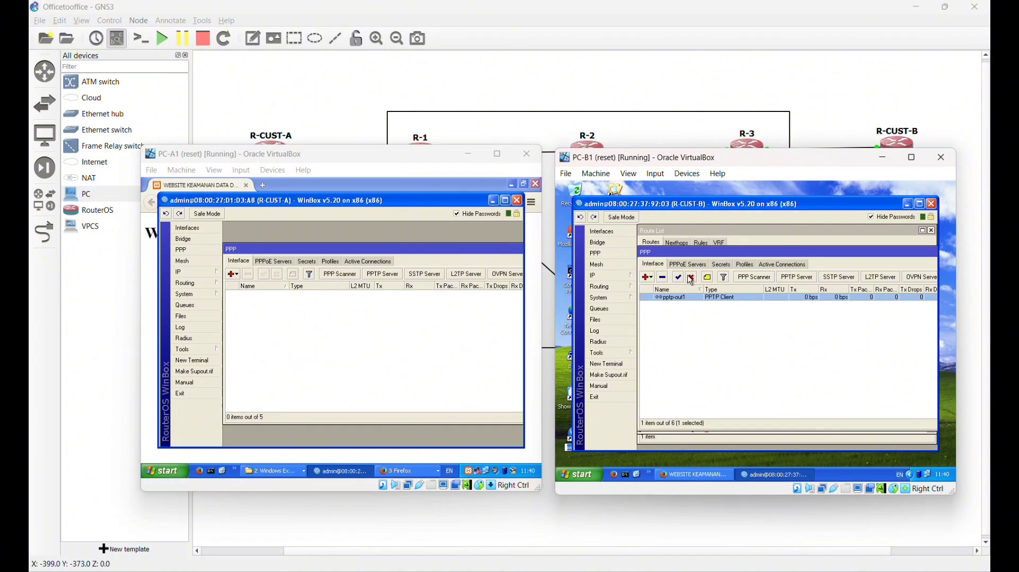
{"action": "left_click", "coordinate": [691, 277]}
{"action": "left_click", "coordinate": [681, 477]}
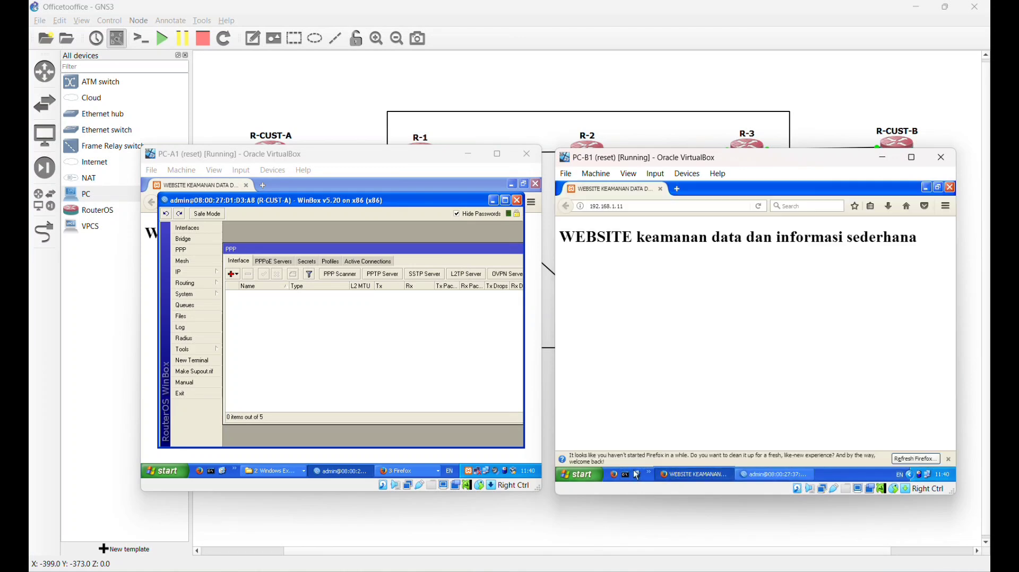
- Disable the user1 PPP secret on R-CUST-A and bring PC-A1's website page forward
{"action": "left_click", "coordinate": [305, 262]}
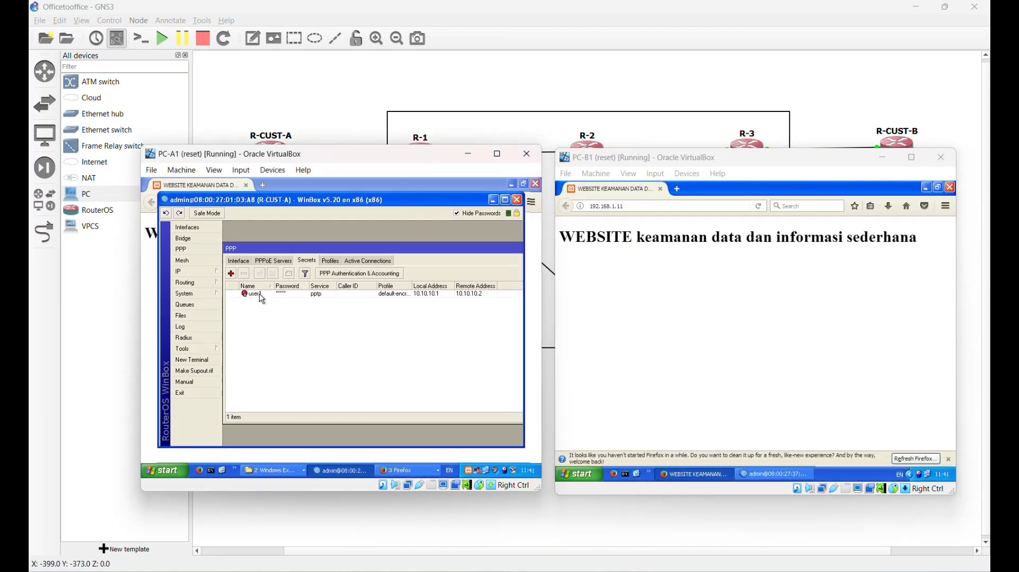
{"action": "left_click", "coordinate": [260, 294]}
{"action": "left_click", "coordinate": [272, 274]}
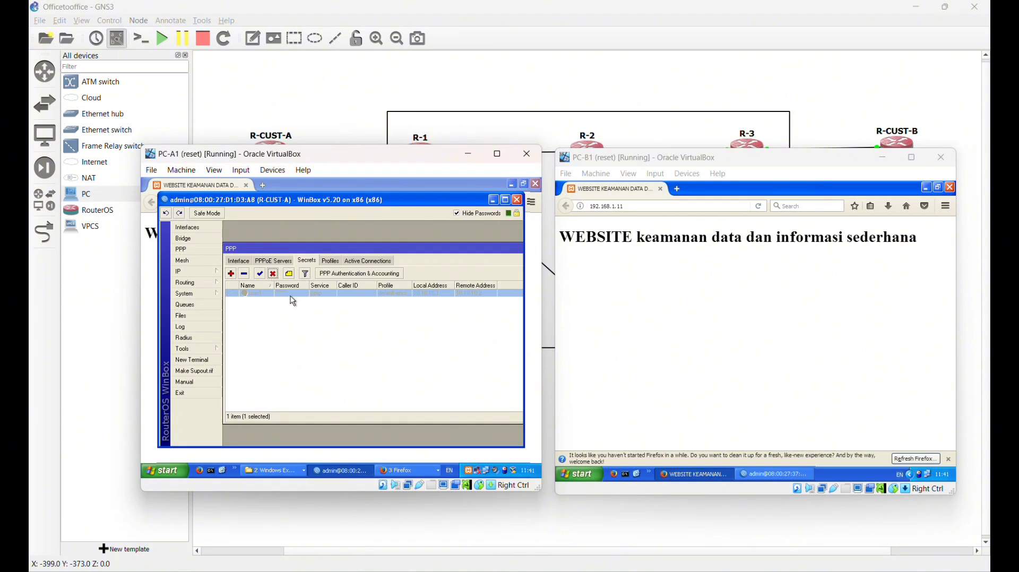
{"action": "left_click", "coordinate": [406, 471]}
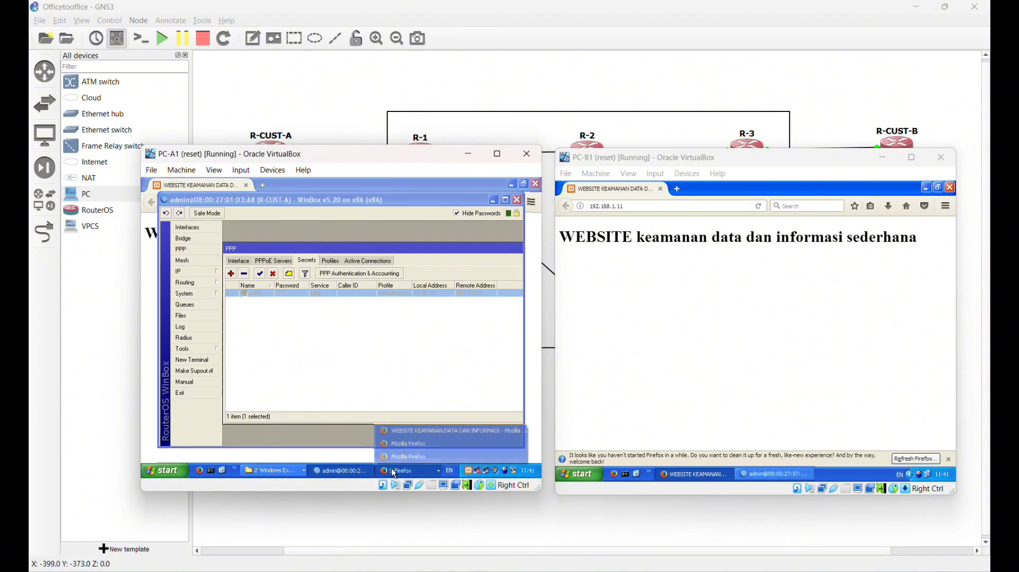
{"action": "left_click", "coordinate": [400, 445]}
{"action": "left_click", "coordinate": [759, 206]}
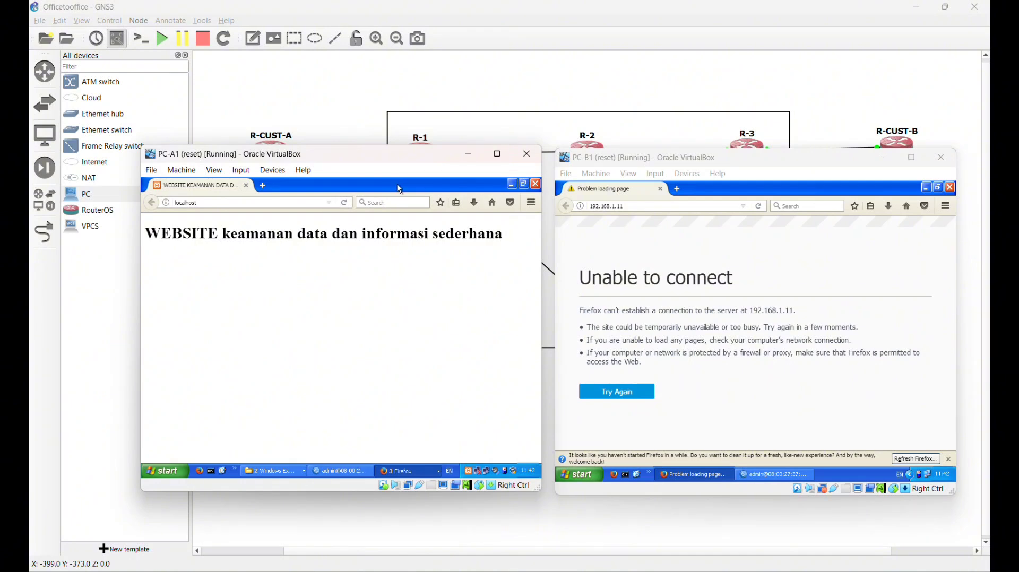
- Change R-CUST-A's www service port to 8080
{"action": "left_click", "coordinate": [328, 472]}
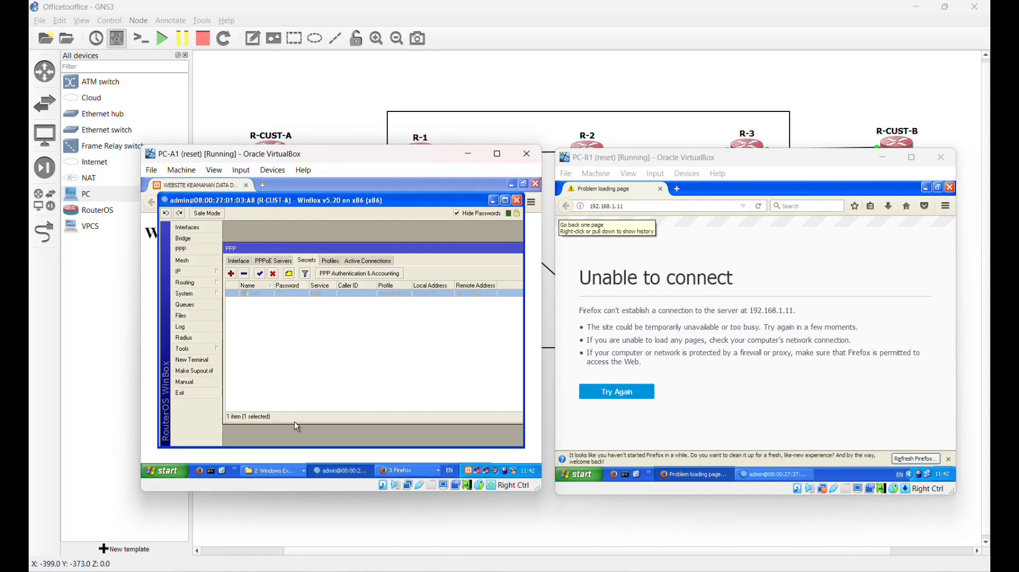
{"action": "left_click", "coordinate": [198, 273]}
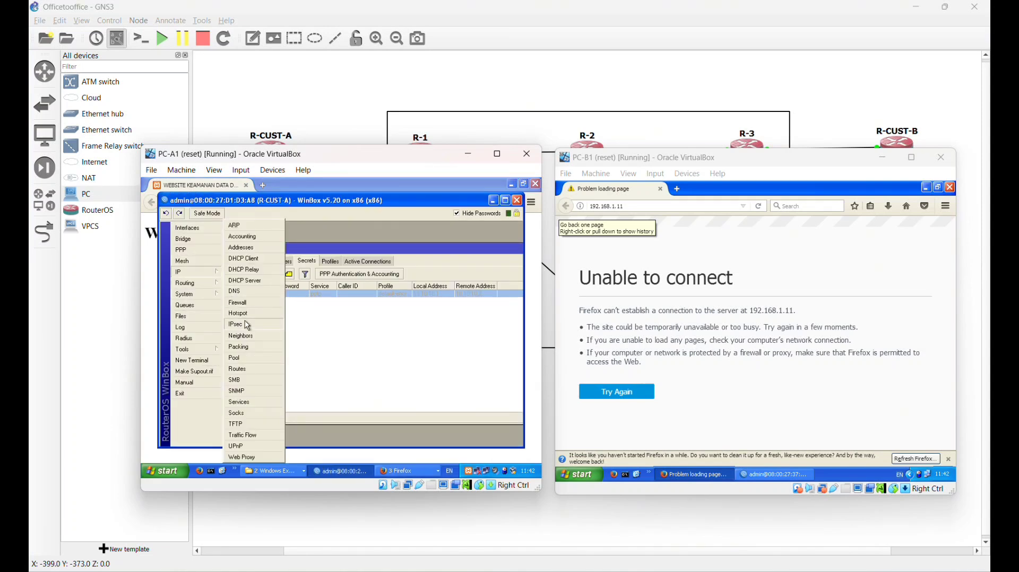
{"action": "left_click", "coordinate": [251, 406]}
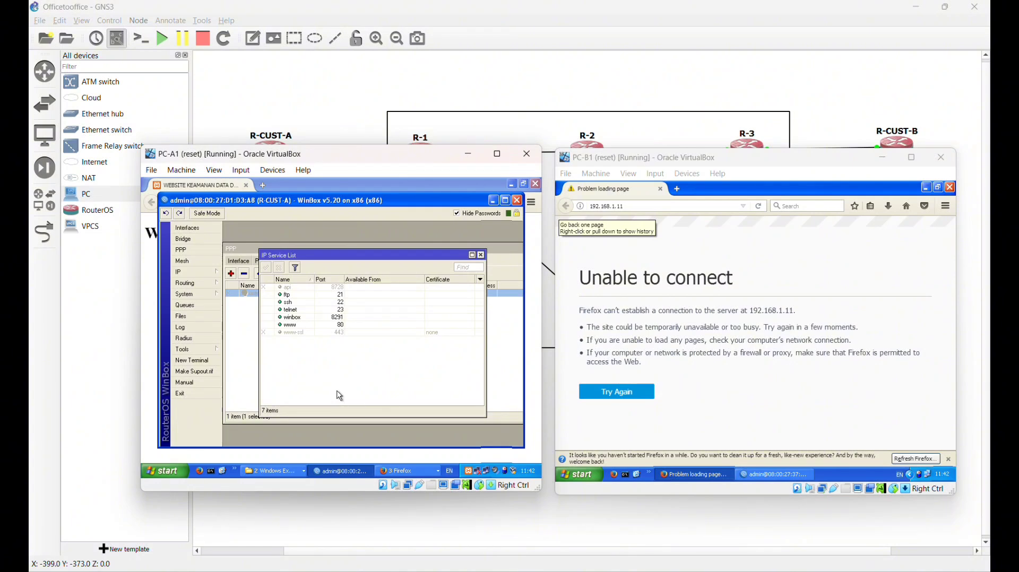
{"action": "left_click", "coordinate": [298, 326]}
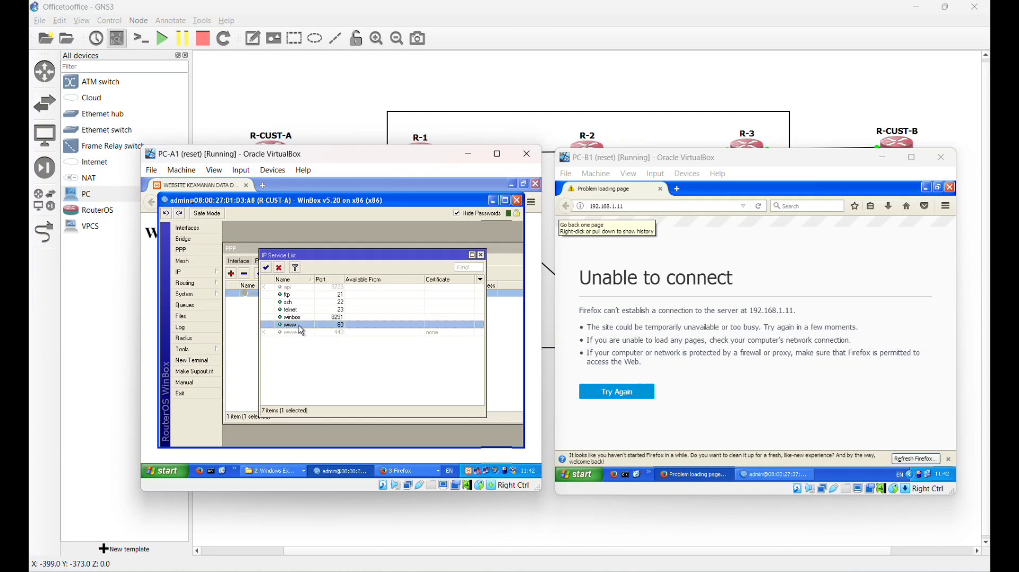
{"action": "double_click", "coordinate": [299, 326]}
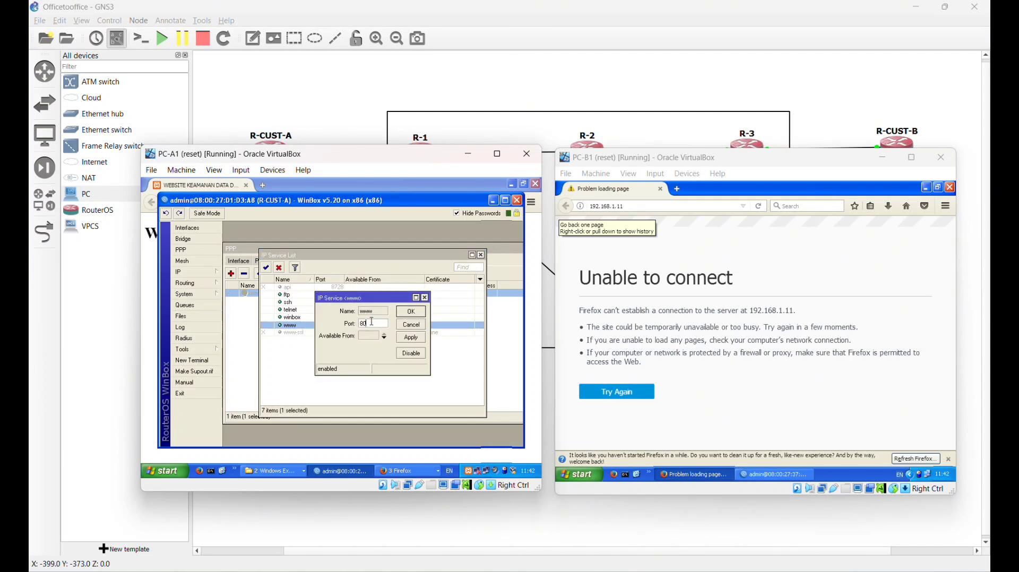
{"action": "type", "text": "80"}
{"action": "left_click", "coordinate": [412, 311]}
- Start a new NAT rule in IP > Firewall with chain dstnat
{"action": "left_click", "coordinate": [195, 272]}
{"action": "left_click", "coordinate": [256, 307]}
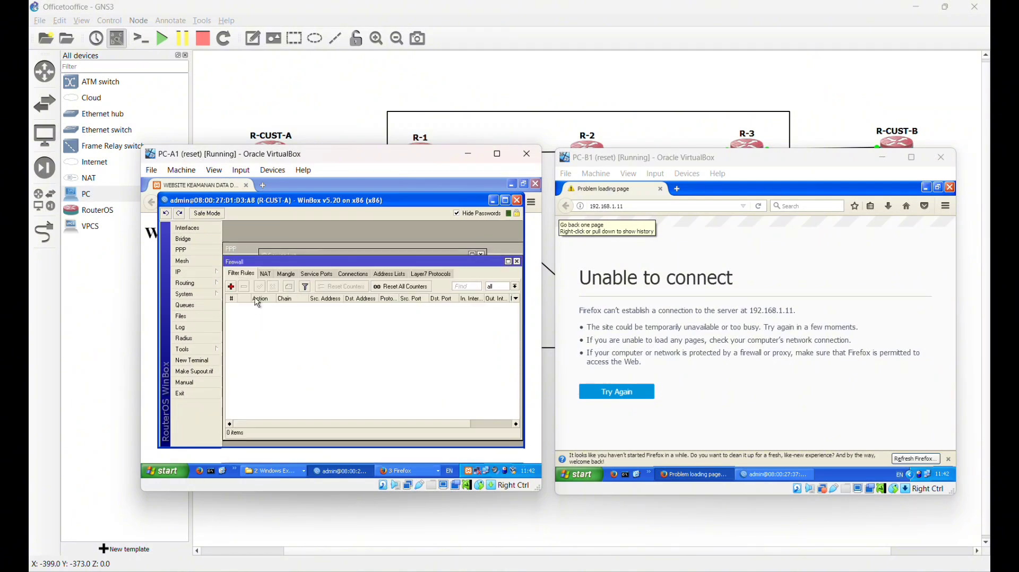
{"action": "left_click", "coordinate": [267, 274]}
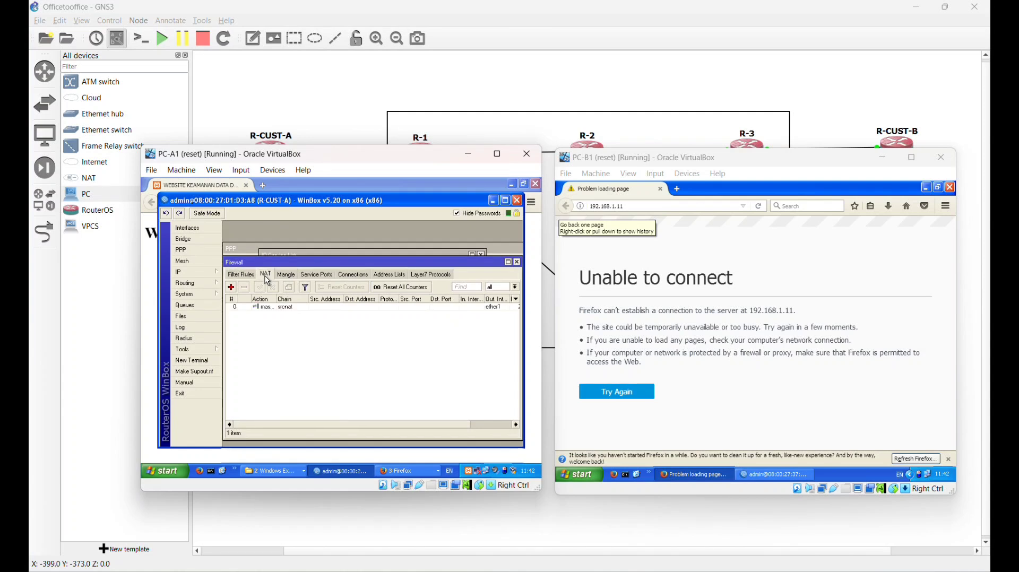
{"action": "left_click", "coordinate": [232, 288]}
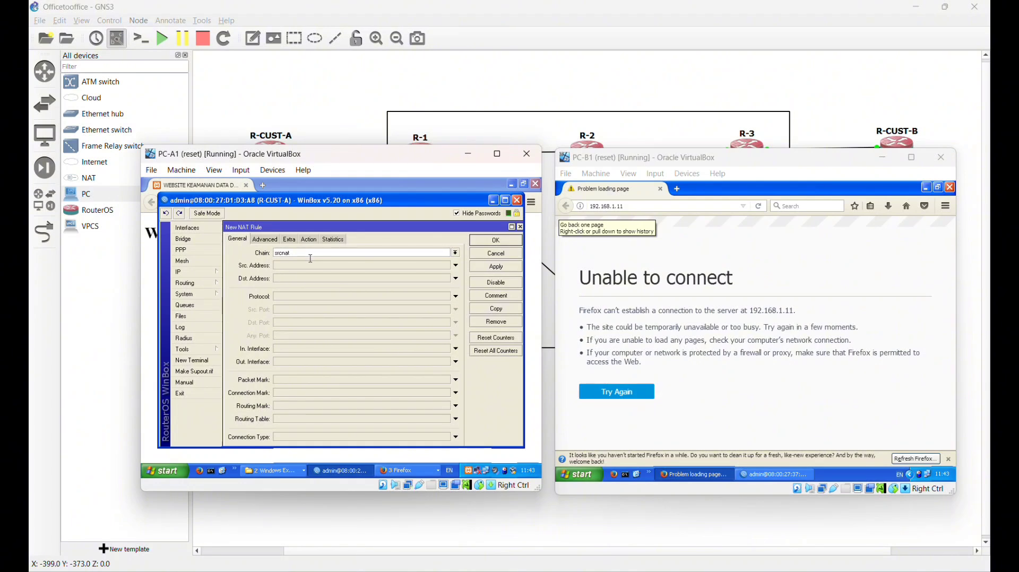
{"action": "left_click", "coordinate": [348, 254]}
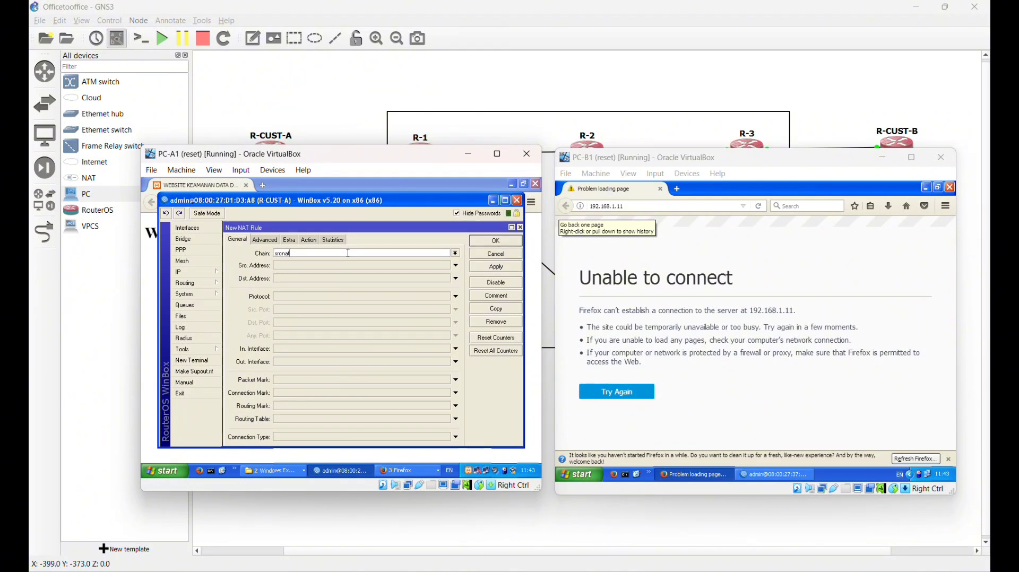
{"action": "left_click", "coordinate": [456, 253]}
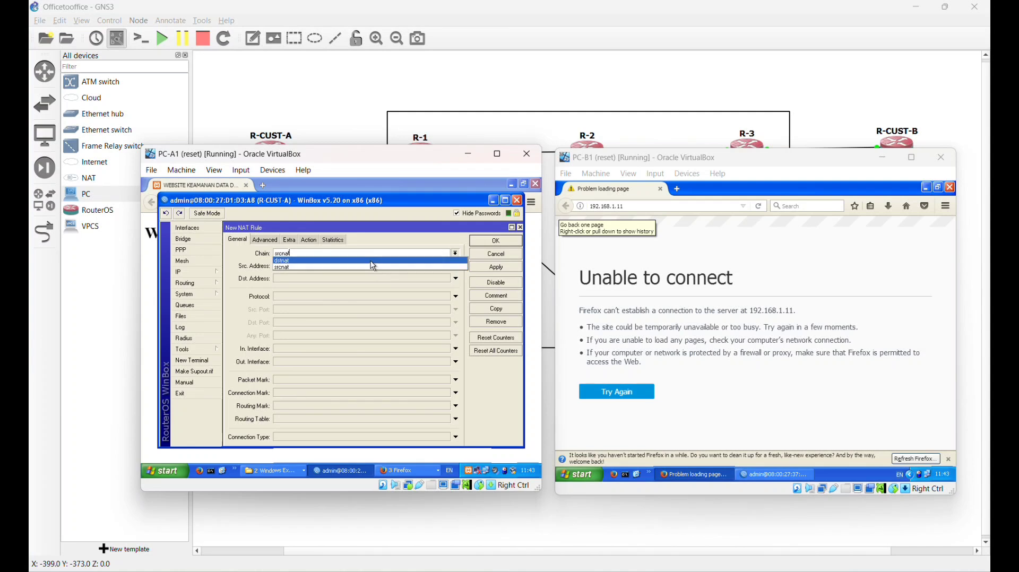
{"action": "left_click", "coordinate": [371, 260]}
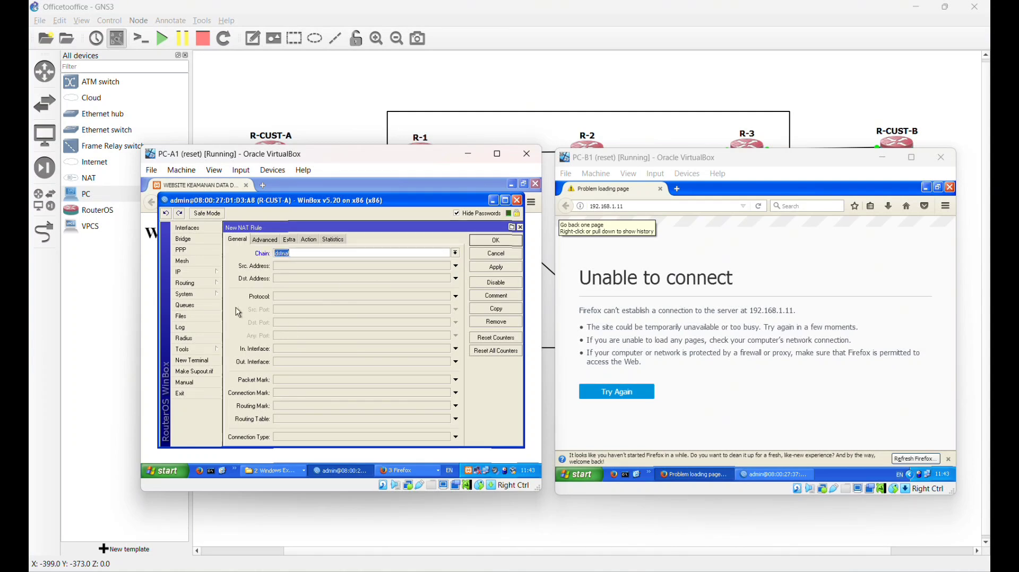
- Make the rule match destination 1.1.1.10, protocol tcp, destination port 80
{"action": "left_click", "coordinate": [300, 278]}
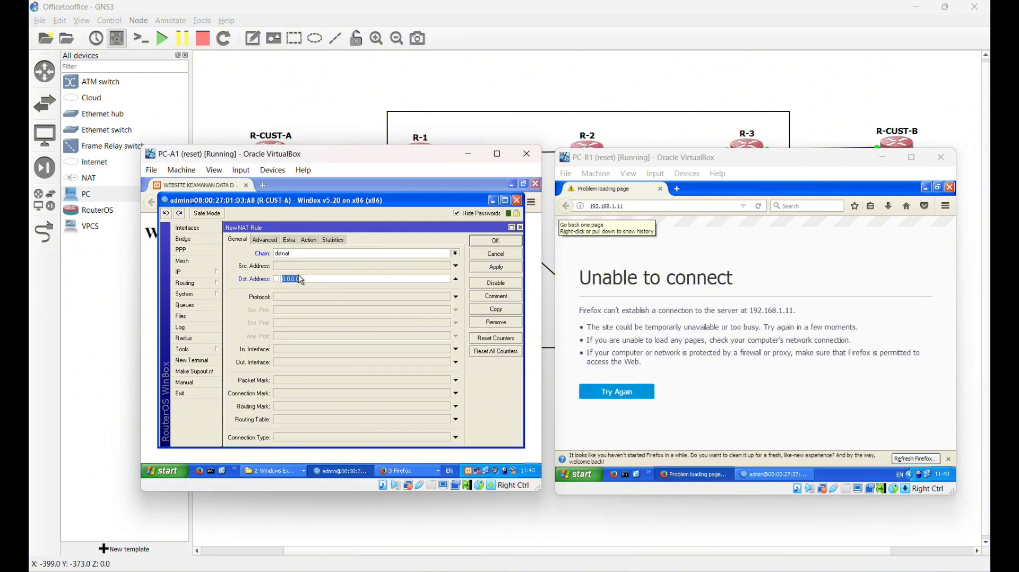
{"action": "left_click", "coordinate": [300, 277]}
{"action": "key", "text": "BackSpace"}
{"action": "key", "text": "BackSpace"}
{"action": "key", "text": "BackSpace"}
{"action": "key", "text": "BackSpace"}
{"action": "key", "text": "BackSpace"}
{"action": "key", "text": "BackSpace"}
{"action": "key", "text": "BackSpace"}
{"action": "type", "text": "1.1.1.10"}
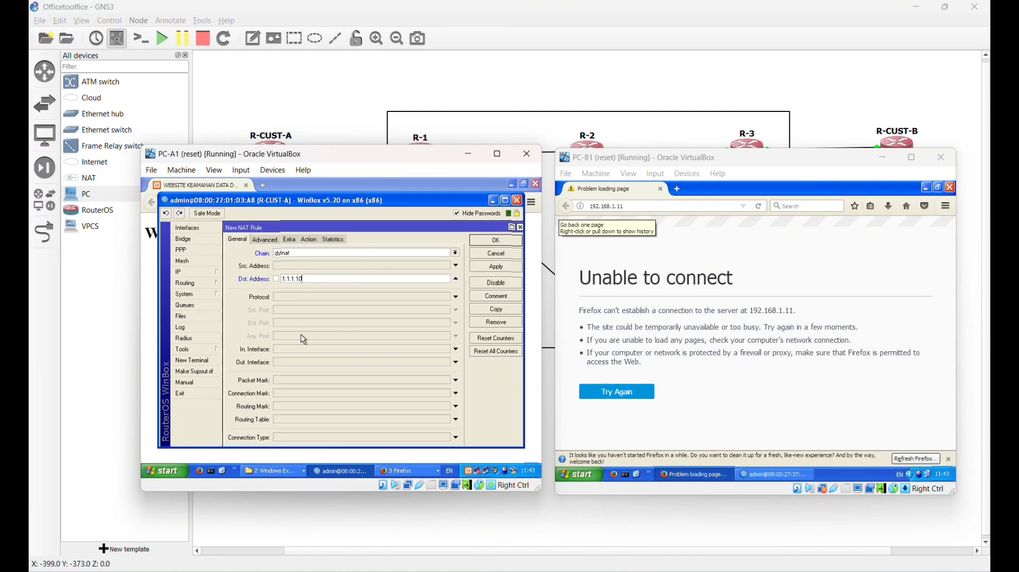
{"action": "left_click", "coordinate": [361, 296]}
{"action": "left_click", "coordinate": [361, 338]}
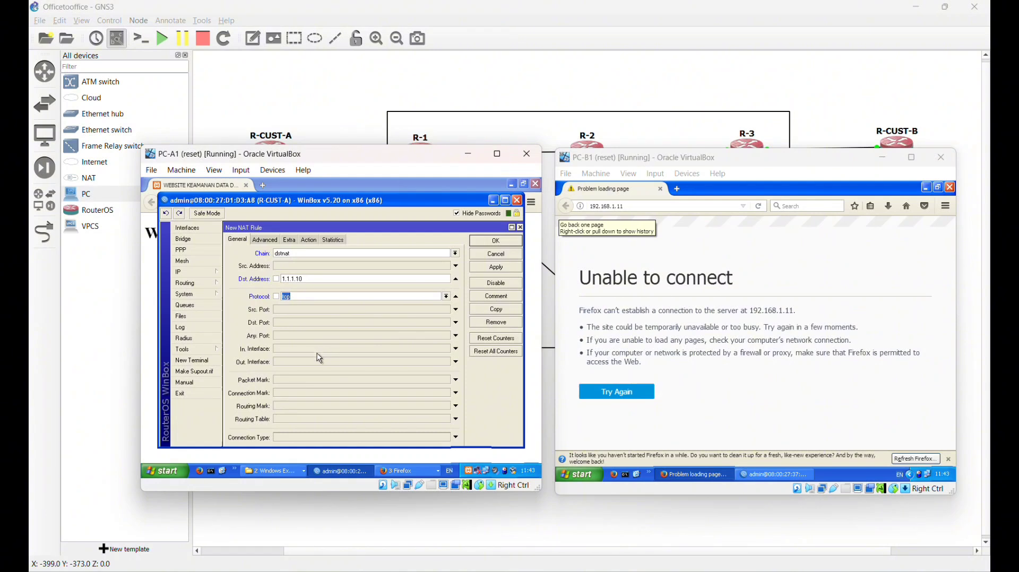
{"action": "left_click", "coordinate": [316, 322]}
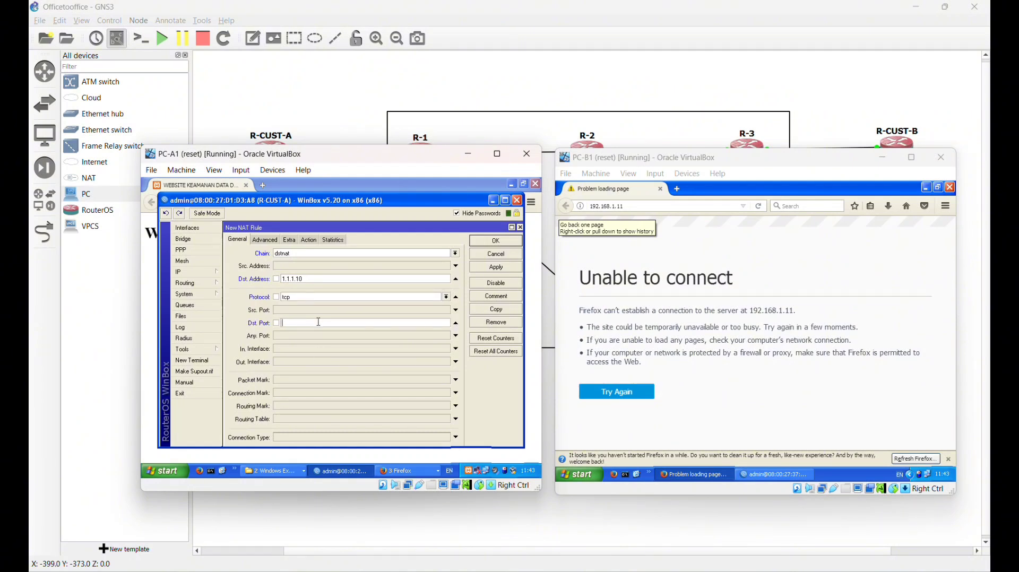
{"action": "type", "text": "8080"}
{"action": "key", "text": "BackSpace"}
{"action": "key", "text": "BackSpace"}
- Set the rule's action to dst-nat to 192.168.1.11 and save it
{"action": "left_click", "coordinate": [309, 240]}
{"action": "left_click", "coordinate": [298, 253]}
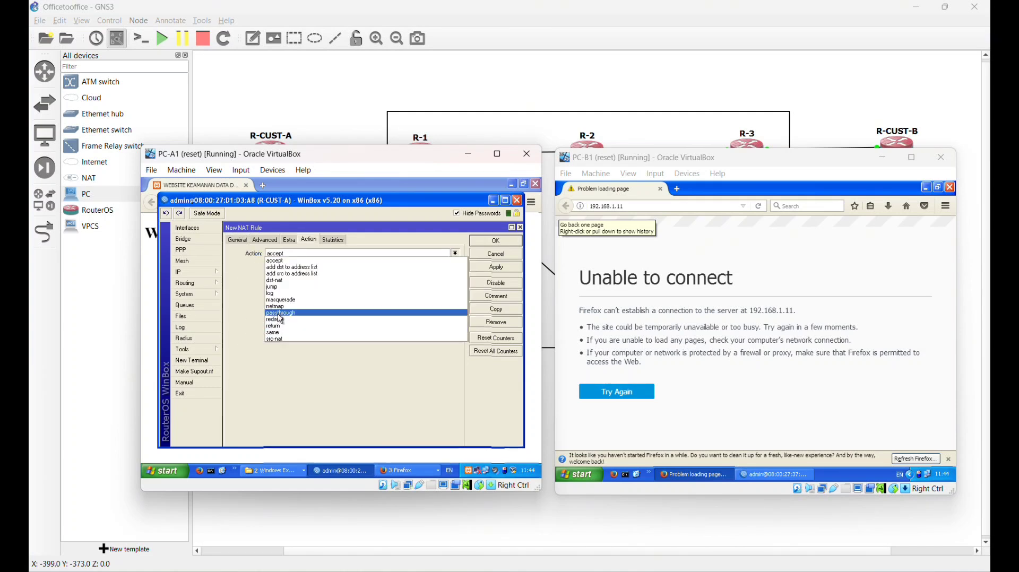
{"action": "left_click", "coordinate": [281, 283]}
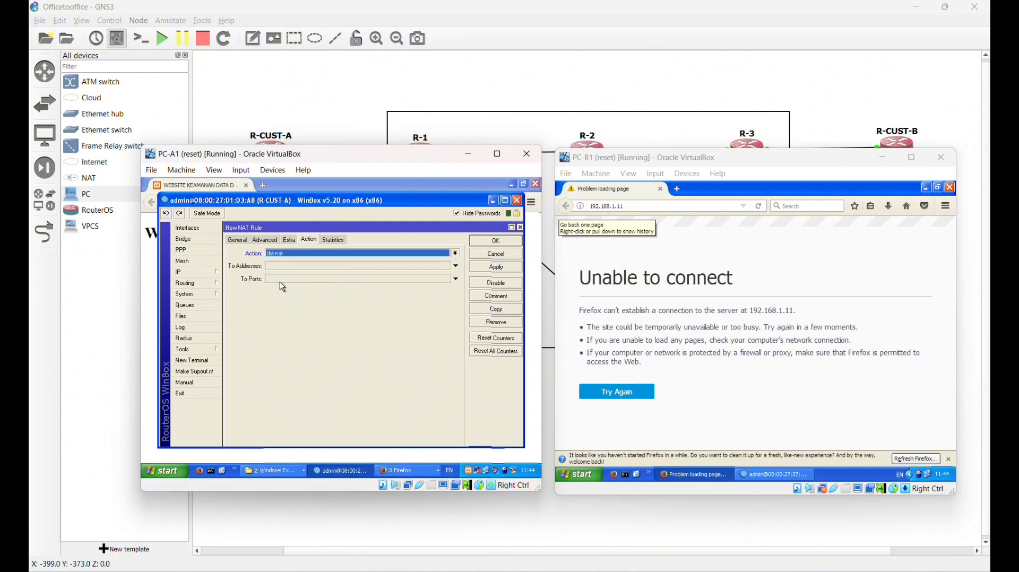
{"action": "left_click", "coordinate": [277, 272]}
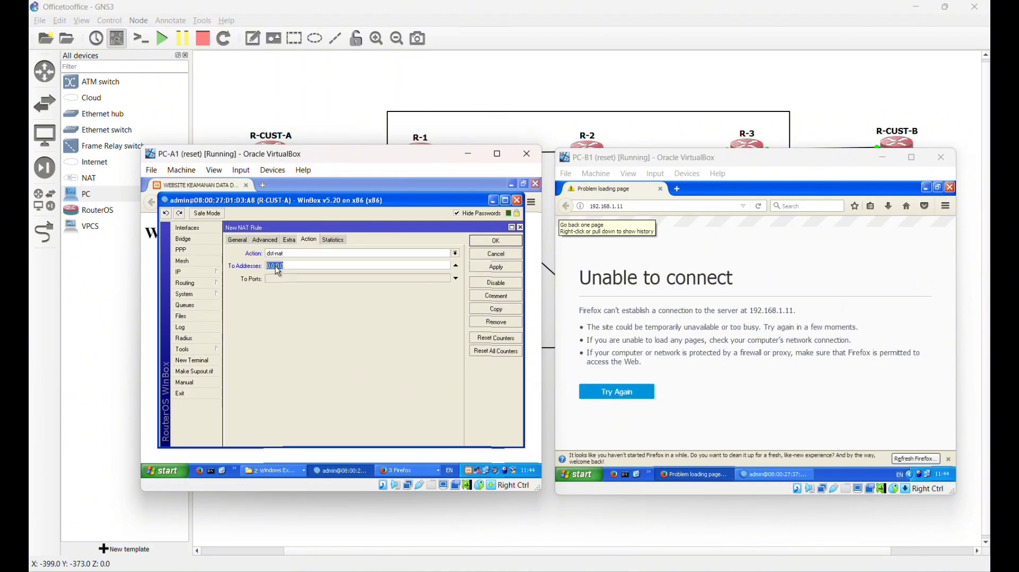
{"action": "left_click", "coordinate": [301, 263]}
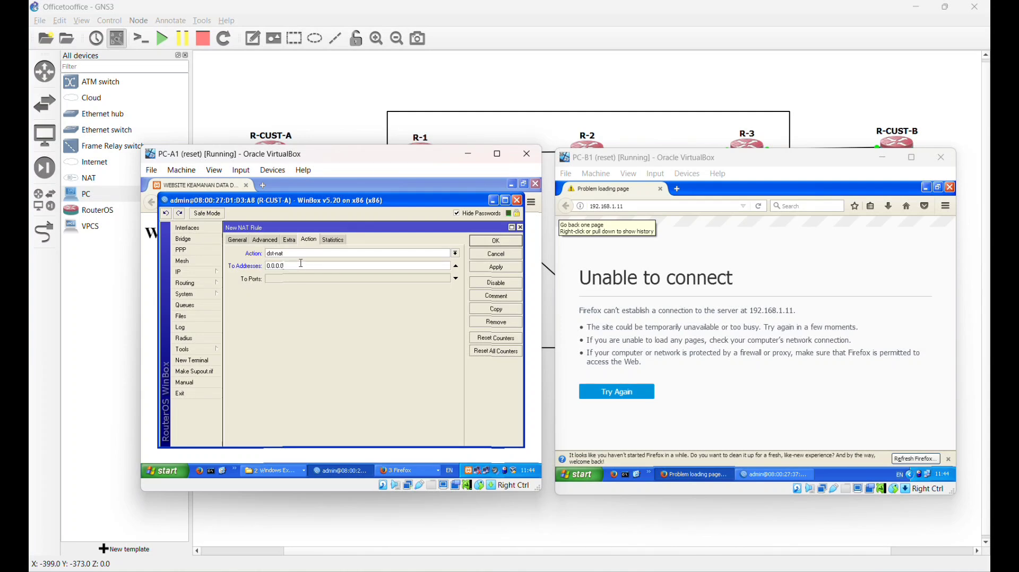
{"action": "key", "text": "BackSpace"}
{"action": "key", "text": "BackSpace"}
{"action": "key", "text": "BackSpace"}
{"action": "key", "text": "BackSpace"}
{"action": "key", "text": "BackSpace"}
{"action": "key", "text": "BackSpace"}
{"action": "key", "text": "BackSpace"}
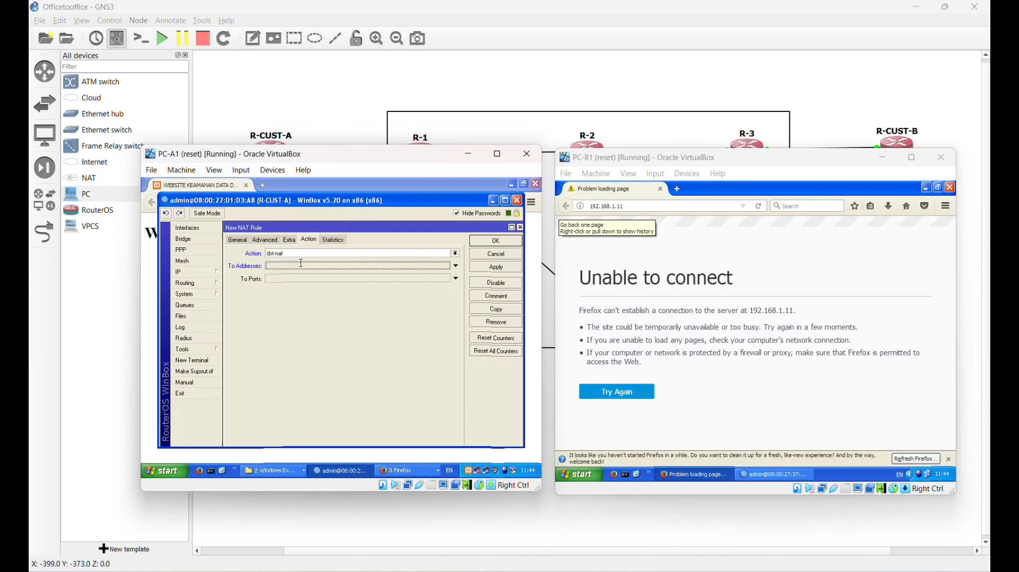
{"action": "type", "text": "192.16"}
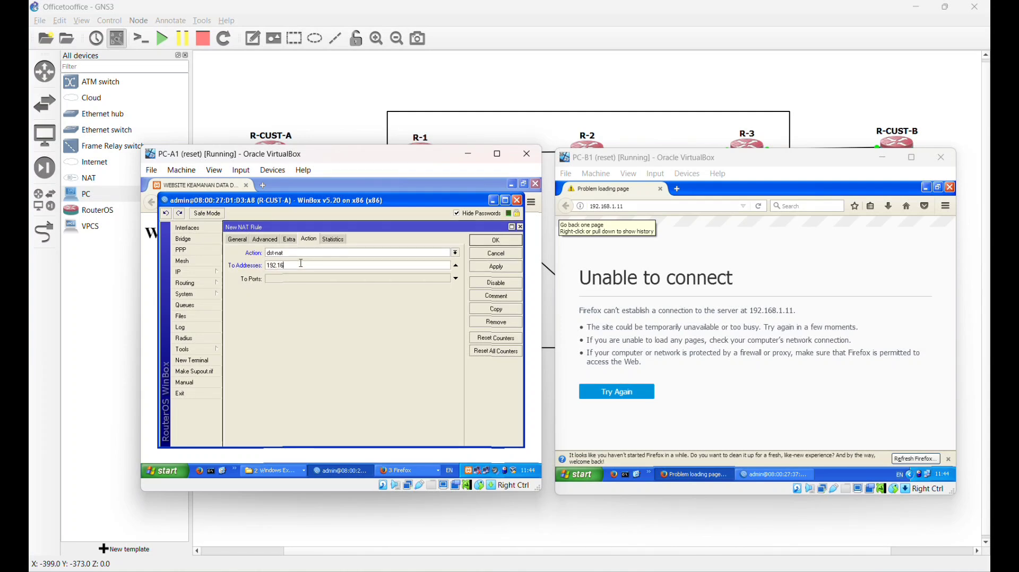
{"action": "type", "text": "8."}
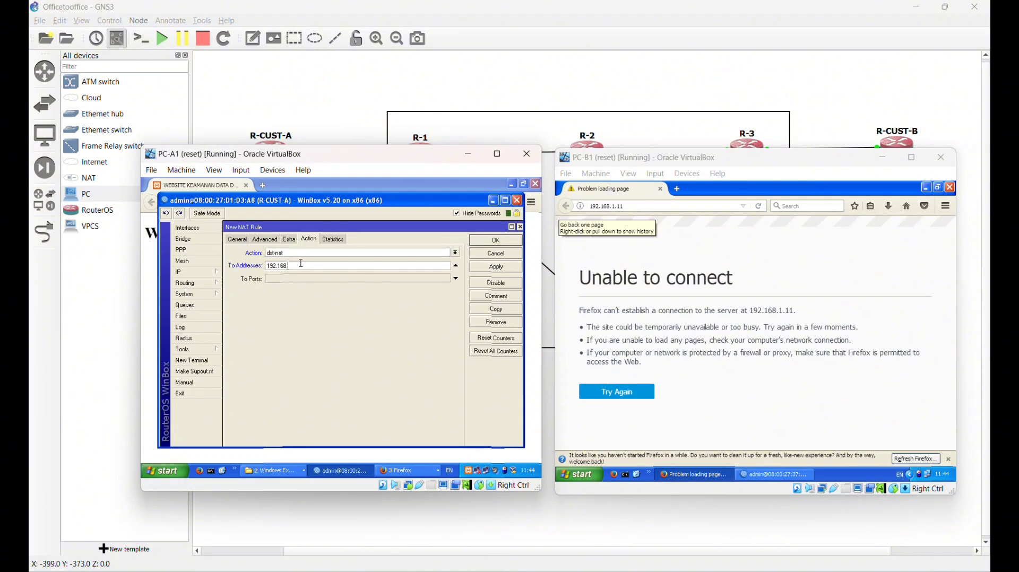
{"action": "type", "text": "1.11"}
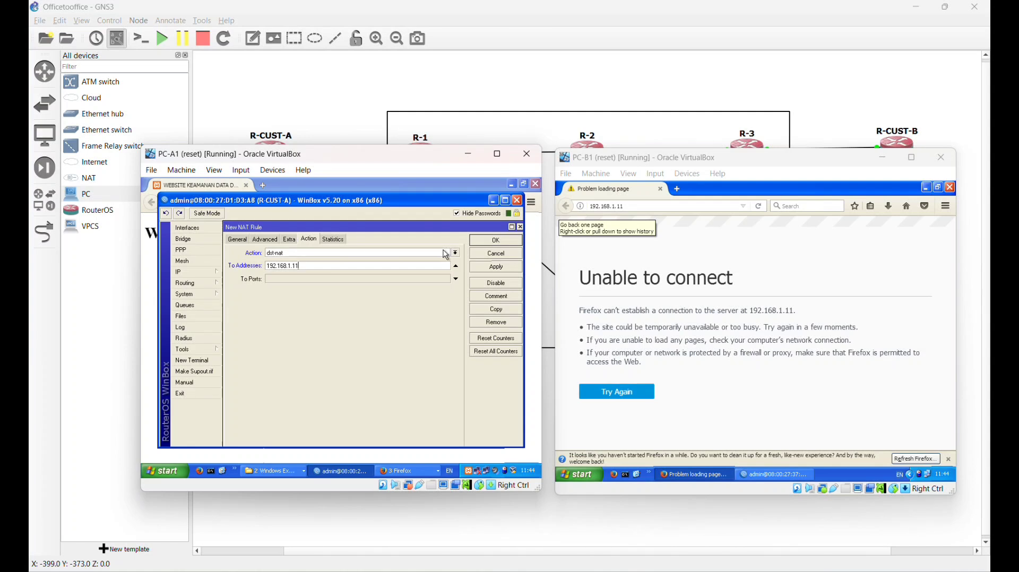
{"action": "left_click", "coordinate": [496, 240]}
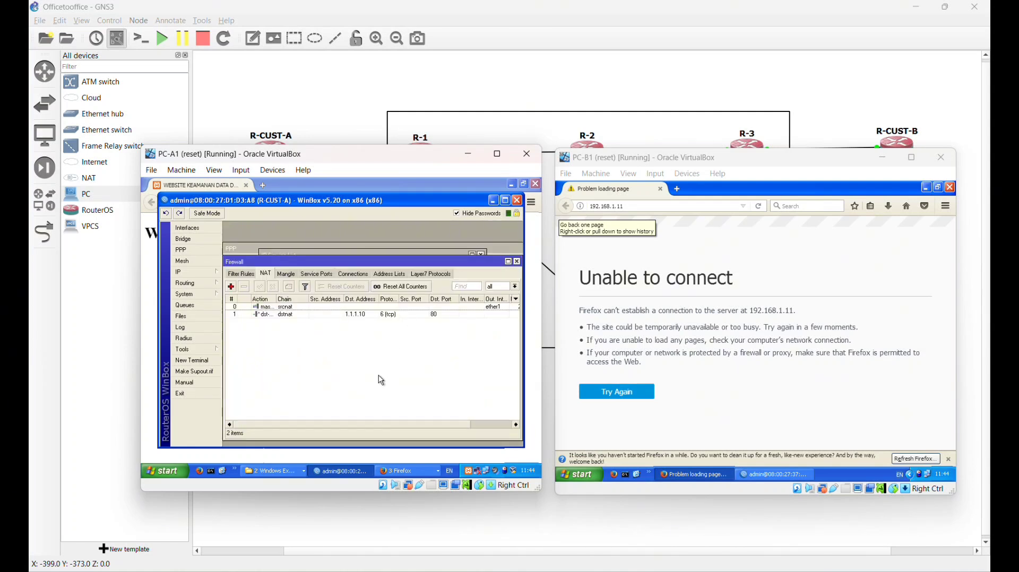
- Load 1.1.1.10 in PC-B1's Firefox to reach PC-A1's site via the port forward
{"action": "left_click", "coordinate": [646, 206]}
{"action": "type", "text": "1.1.1.10"}
{"action": "key", "text": "Return"}
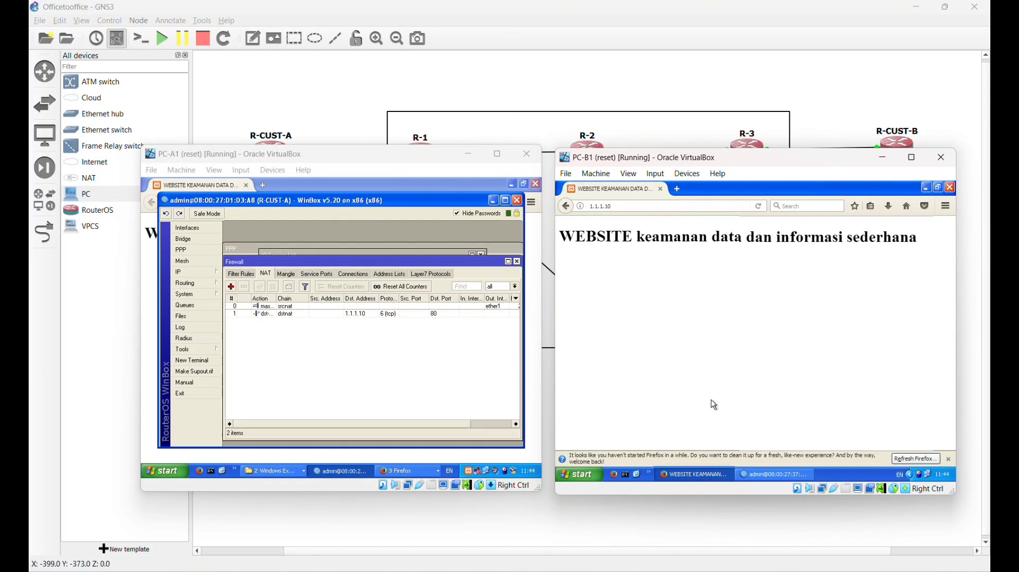
- Bring PC-A2's window forward and start Apache in its XAMPP Control Panel
{"action": "mouse_move", "coordinate": [737, 570]}
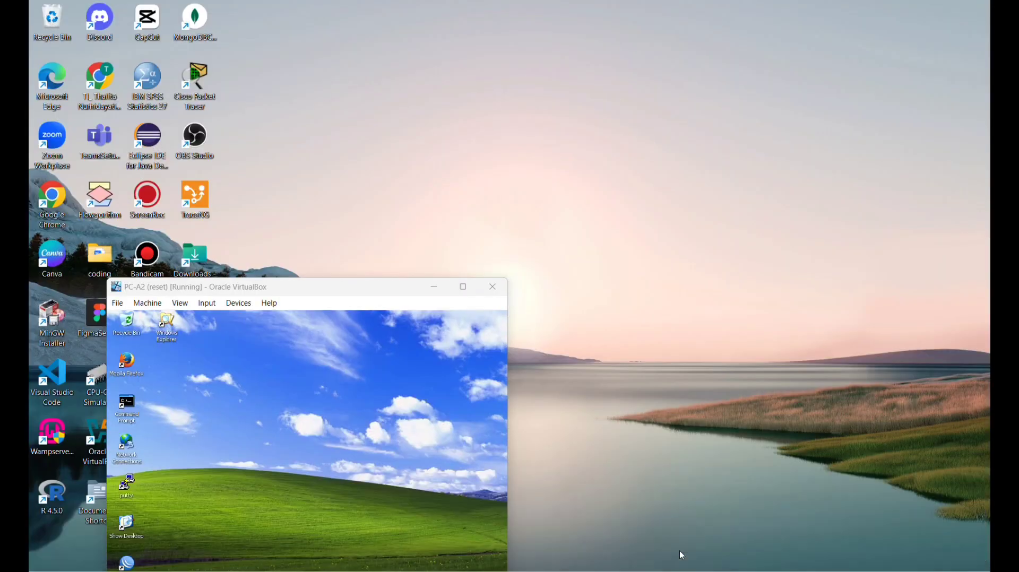
{"action": "left_click", "coordinate": [680, 550]}
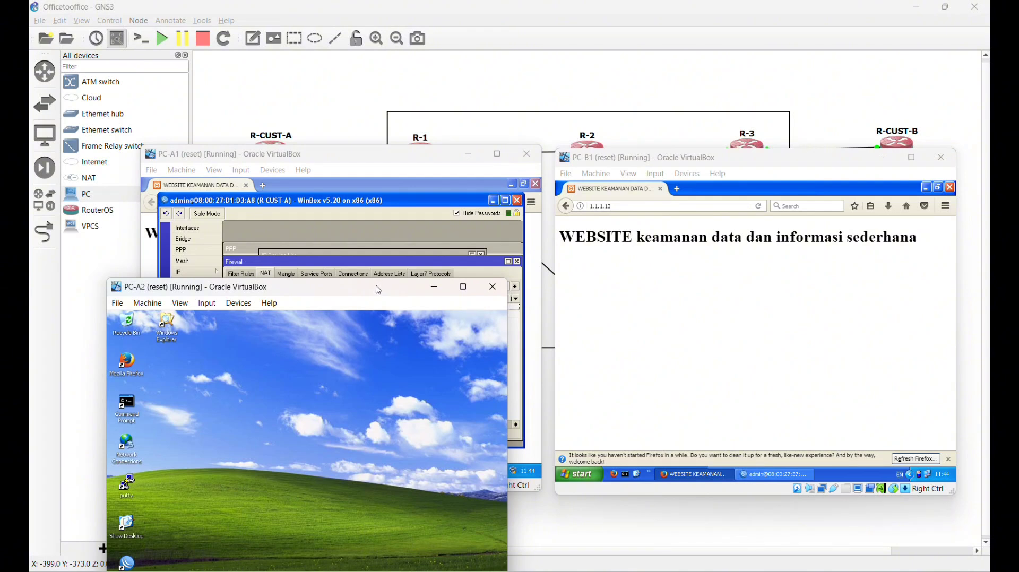
{"action": "left_click_drag", "start_coordinate": [376, 292], "coordinate": [415, 212]}
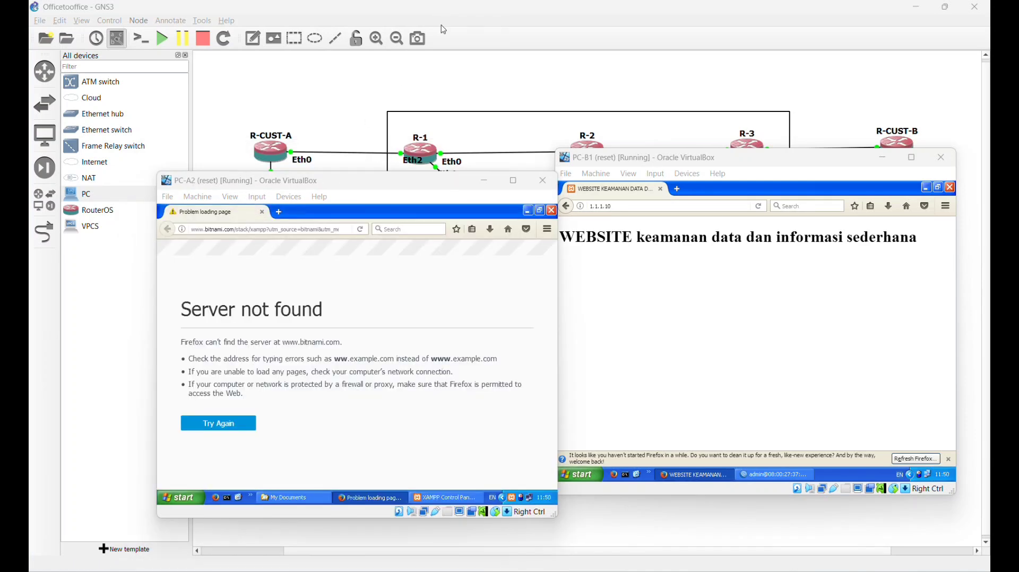
{"action": "left_click", "coordinate": [350, 263]}
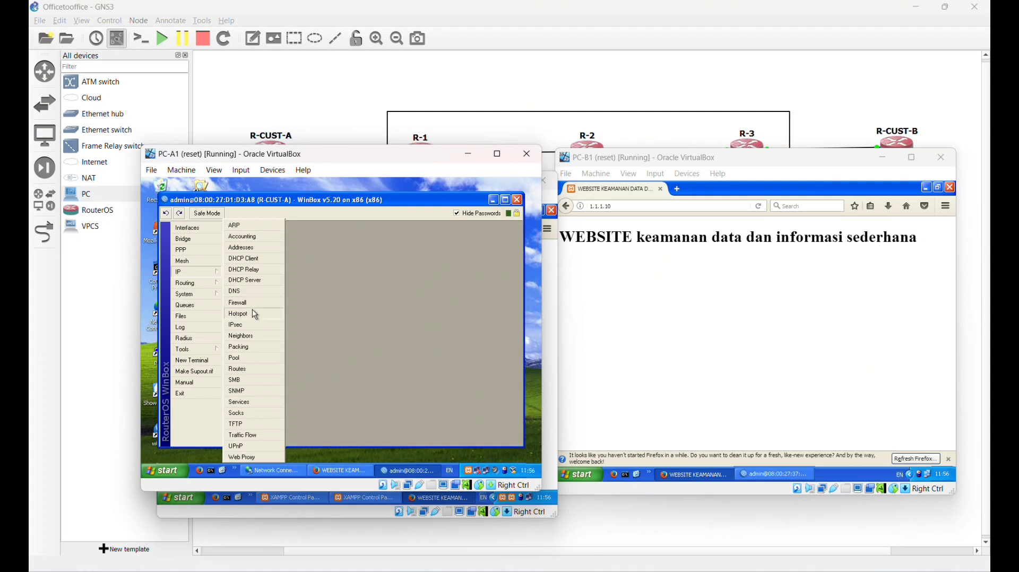
- Add a dstnat NAT rule matching tcp traffic to 1.1.1.10 port 90
{"action": "left_click", "coordinate": [254, 302]}
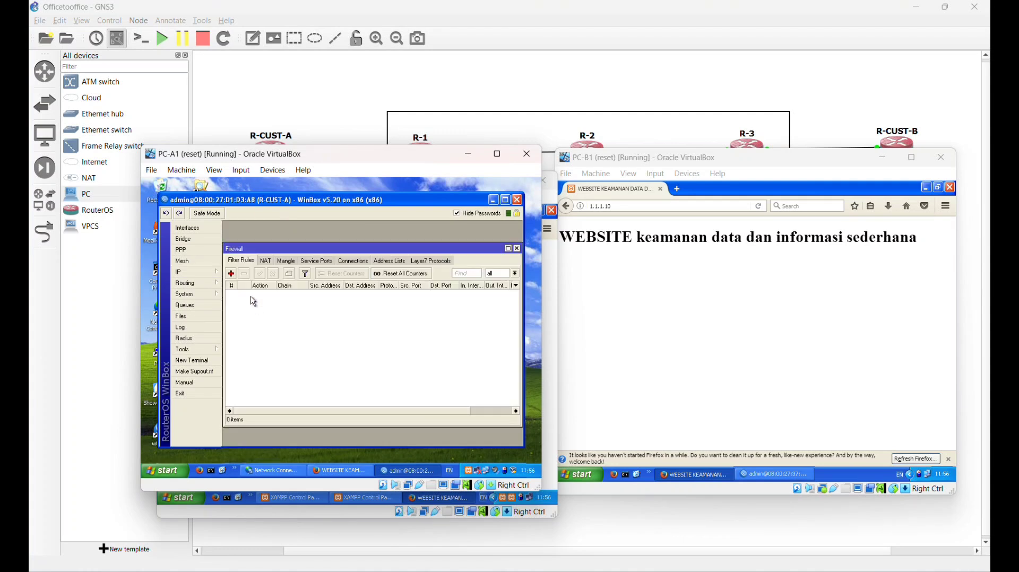
{"action": "left_click", "coordinate": [269, 263]}
{"action": "left_click", "coordinate": [230, 274]}
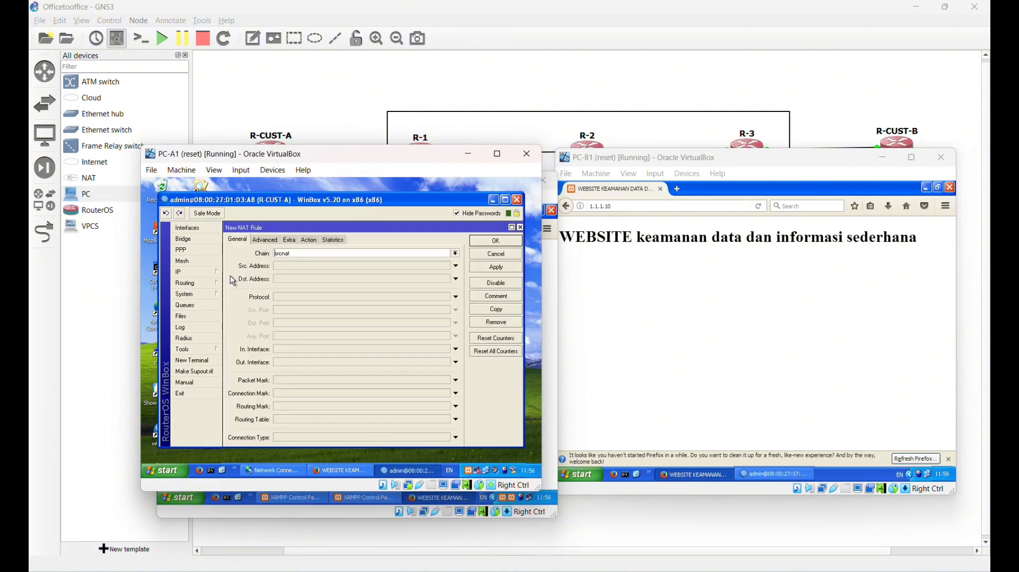
{"action": "left_click", "coordinate": [304, 256]}
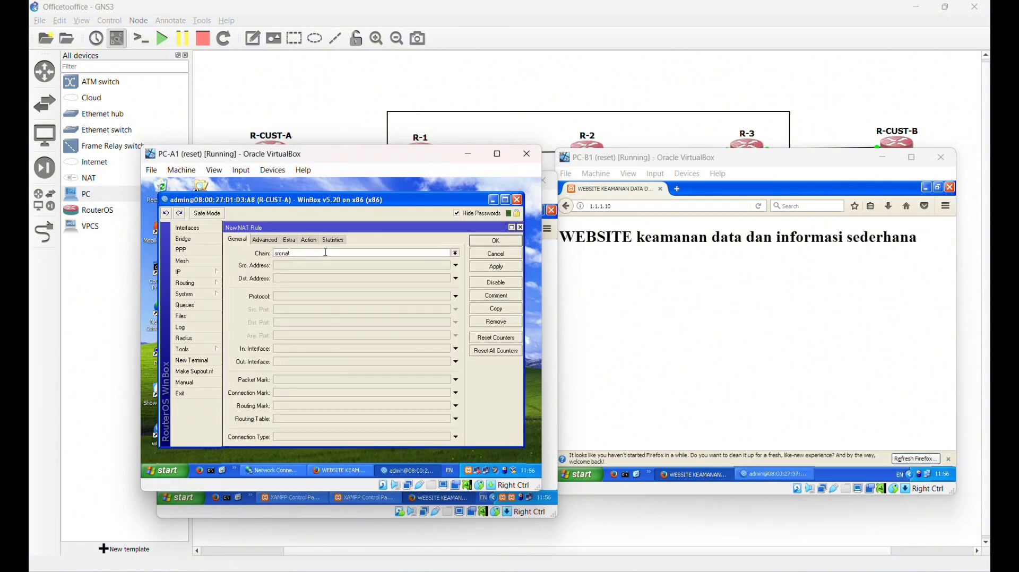
{"action": "left_click", "coordinate": [458, 254]}
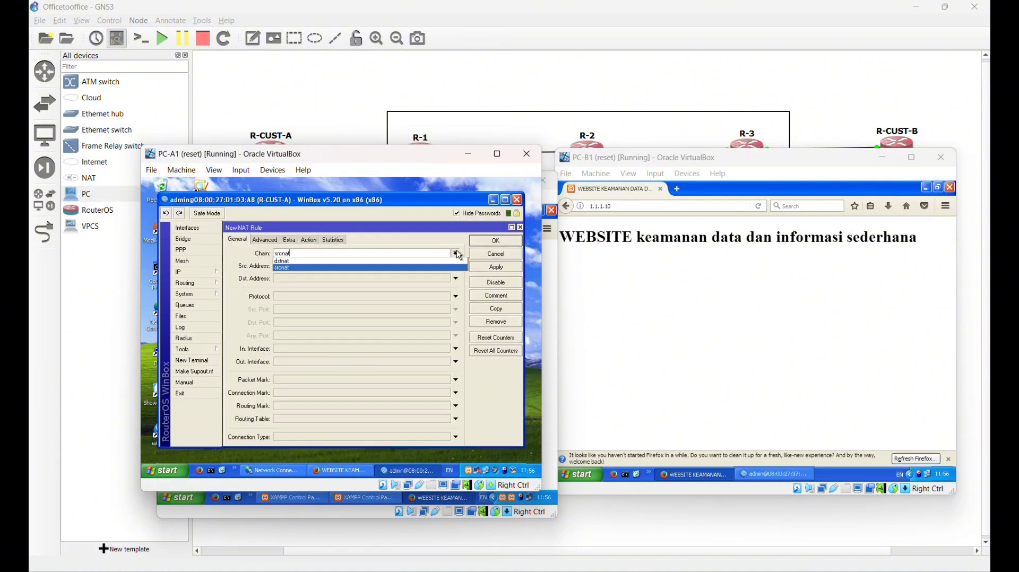
{"action": "left_click", "coordinate": [402, 261]}
{"action": "left_click", "coordinate": [331, 280]}
{"action": "type", "text": "1.1.1.10"}
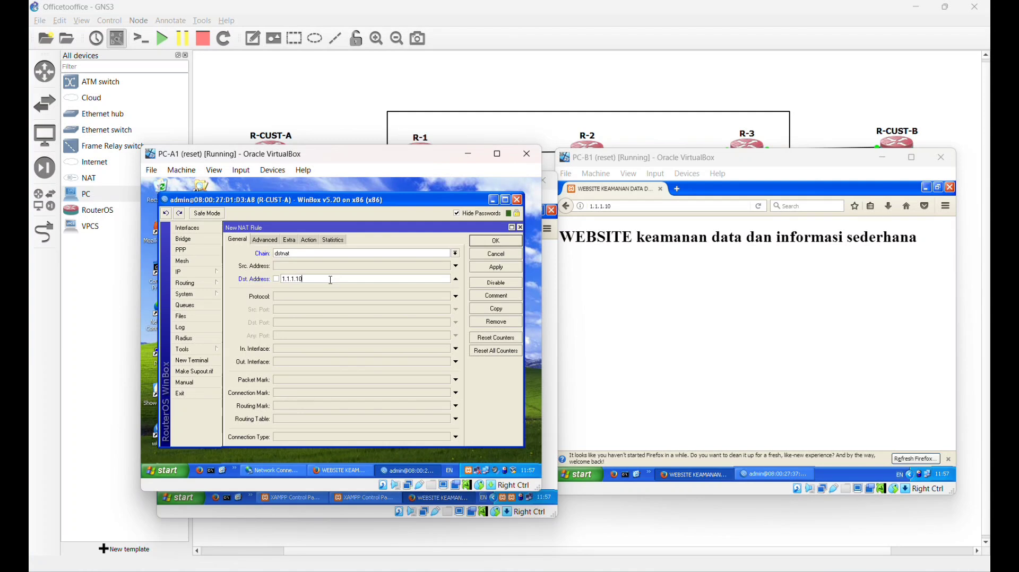
{"action": "left_click", "coordinate": [311, 297]}
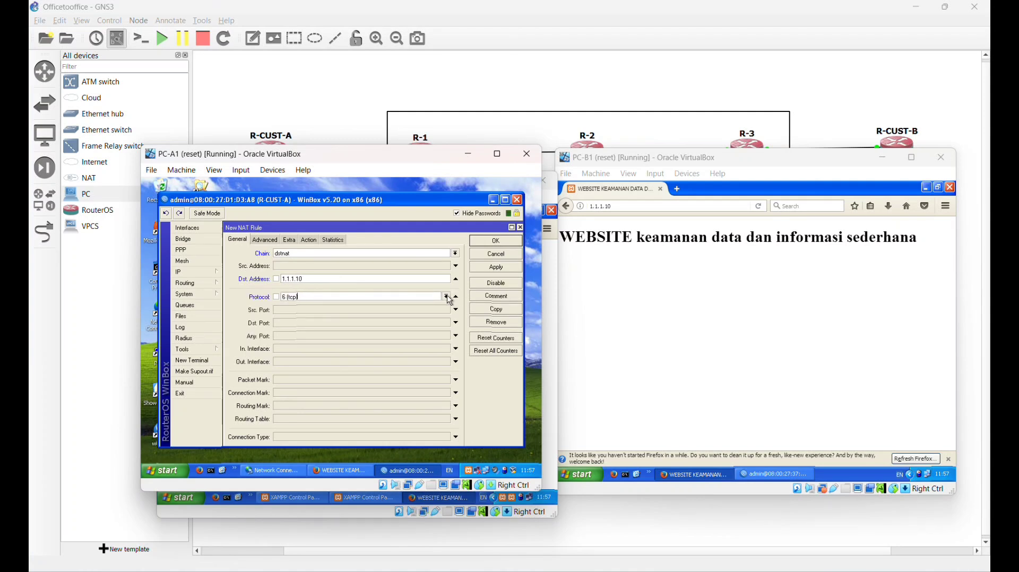
{"action": "left_click", "coordinate": [449, 301]}
{"action": "left_click", "coordinate": [367, 344]}
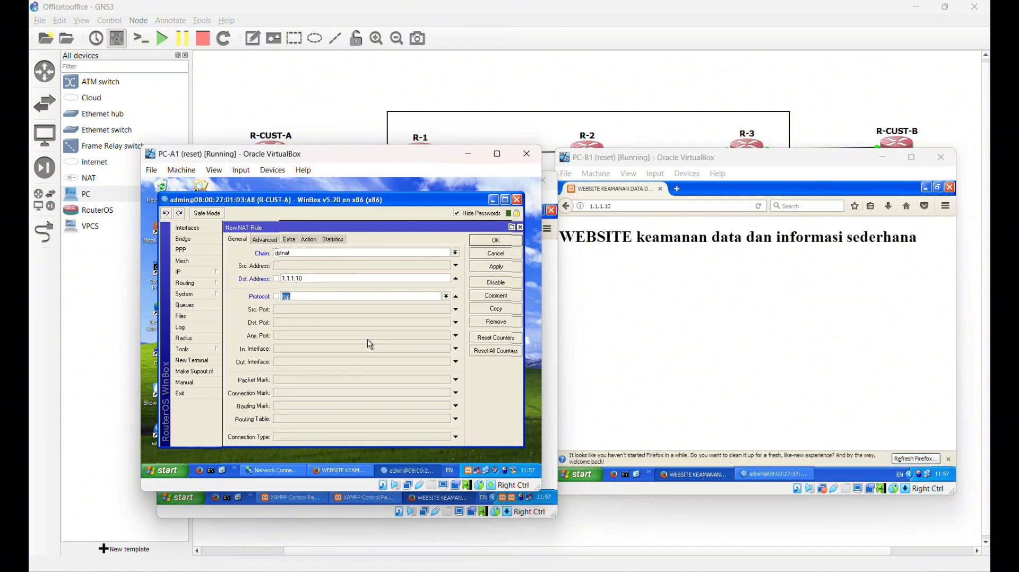
{"action": "left_click", "coordinate": [292, 324]}
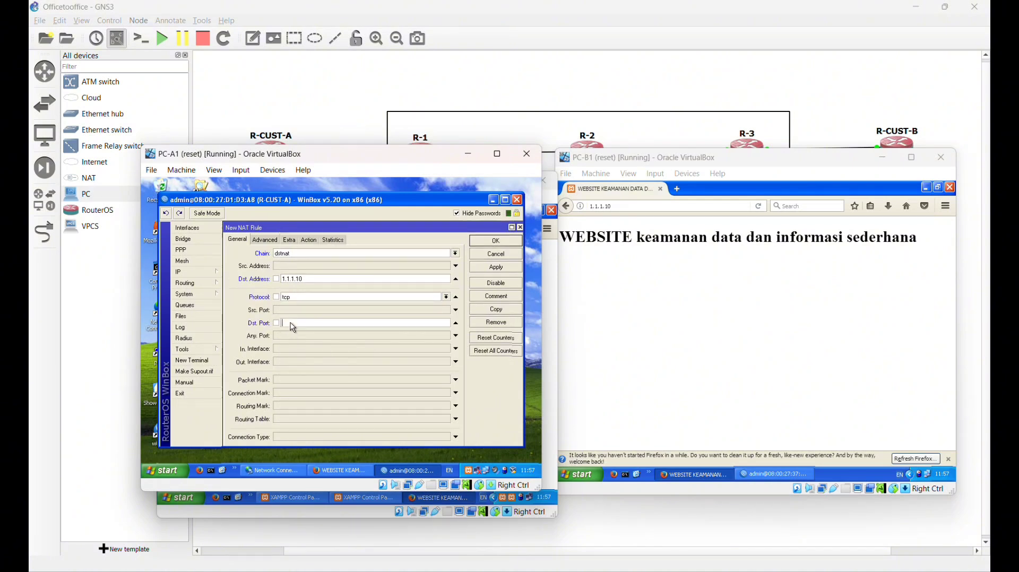
{"action": "type", "text": "8"}
{"action": "type", "text": "8"}
- Set its action to dst-nat to 192.168.1.12 port 80 and save the rule
{"action": "left_click", "coordinate": [308, 239]}
{"action": "left_click", "coordinate": [272, 266]}
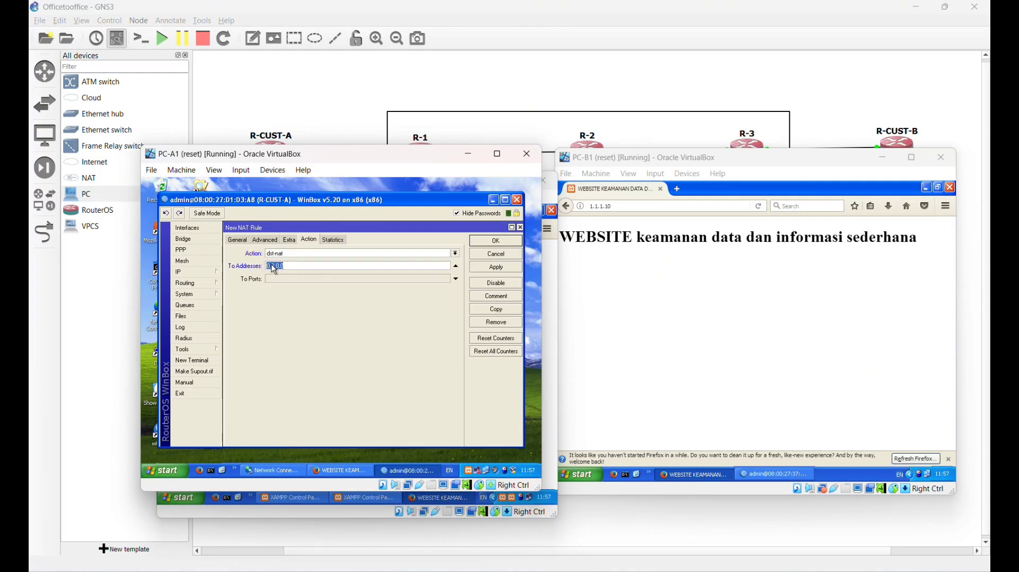
{"action": "type", "text": "192.168.1."}
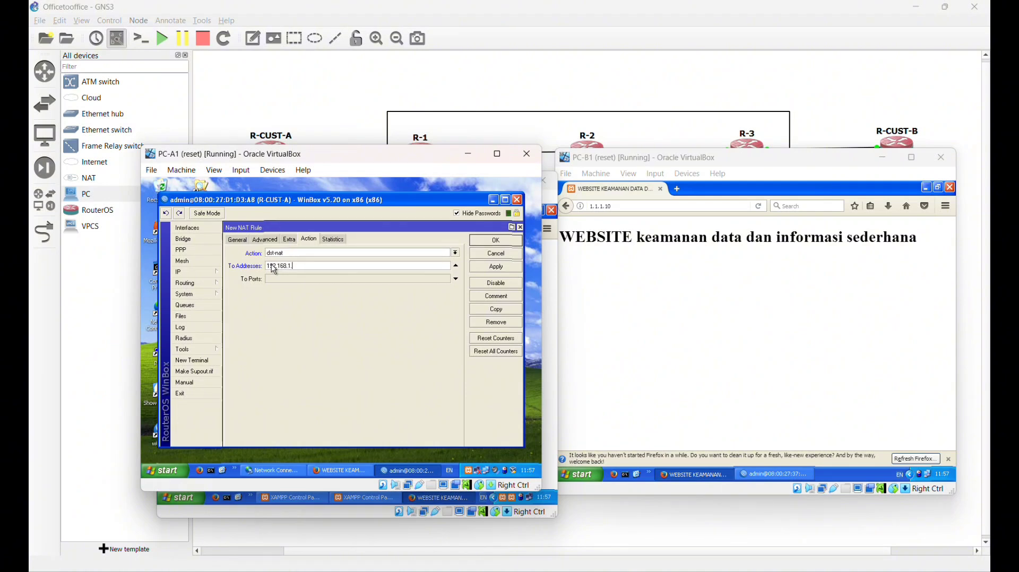
{"action": "type", "text": "12"}
{"action": "left_click", "coordinate": [345, 280]}
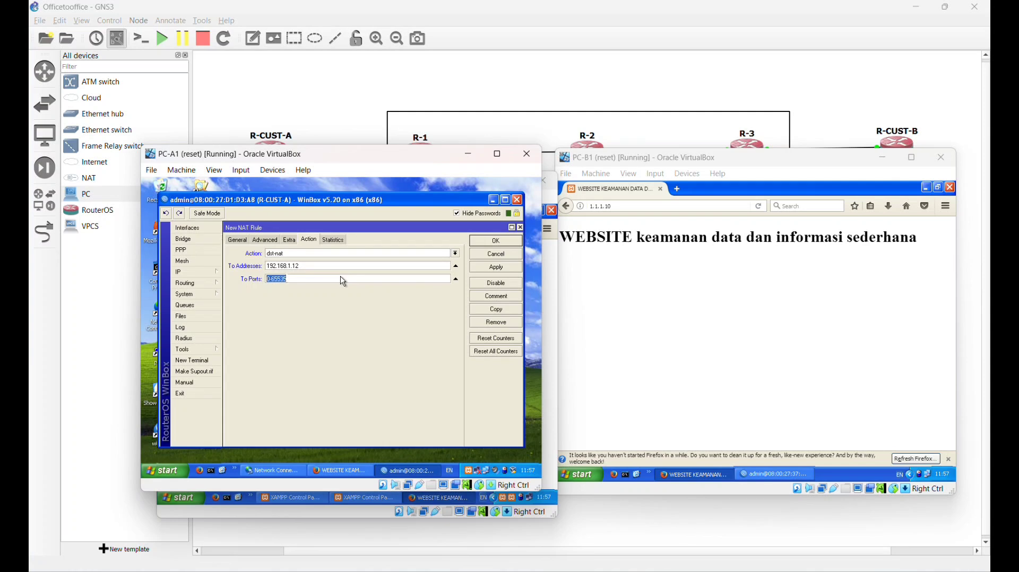
{"action": "left_click", "coordinate": [341, 276]}
{"action": "key", "text": "BackSpace"}
{"action": "key", "text": "BackSpace"}
{"action": "key", "text": "BackSpace"}
{"action": "key", "text": "BackSpace"}
{"action": "key", "text": "BackSpace"}
{"action": "key", "text": "BackSpace"}
{"action": "type", "text": "80"}
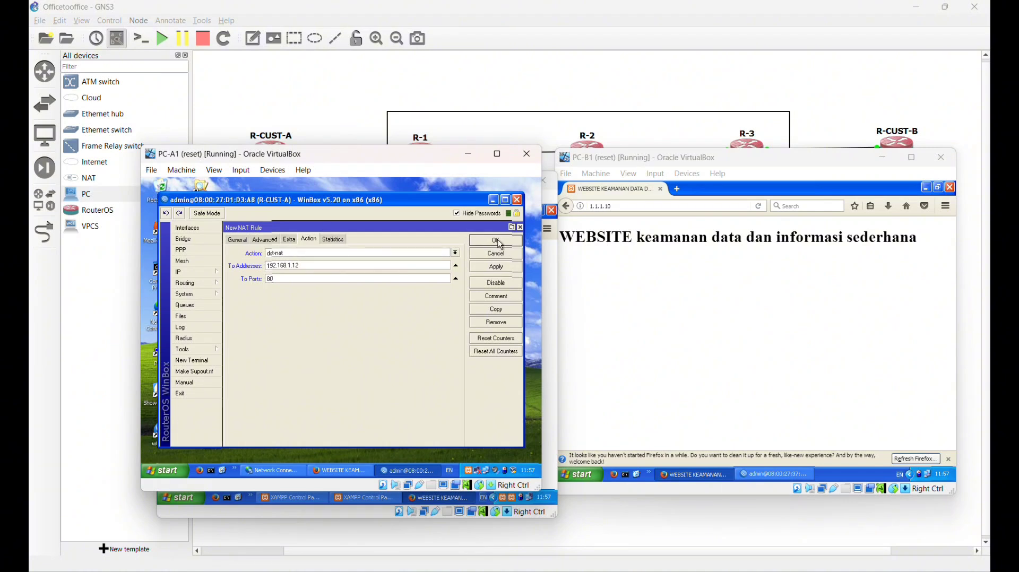
{"action": "left_click", "coordinate": [499, 243]}
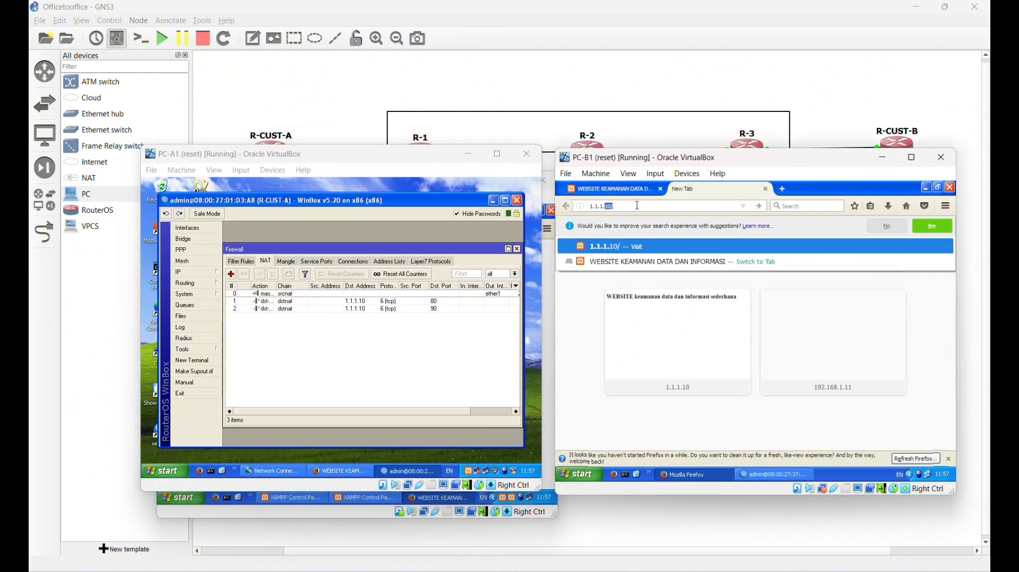
- Load 1.1.1.10:90 in PC-B1's Firefox to show PC-A2's website
{"action": "key", "text": "Right"}
{"action": "key", "text": "BackSpace"}
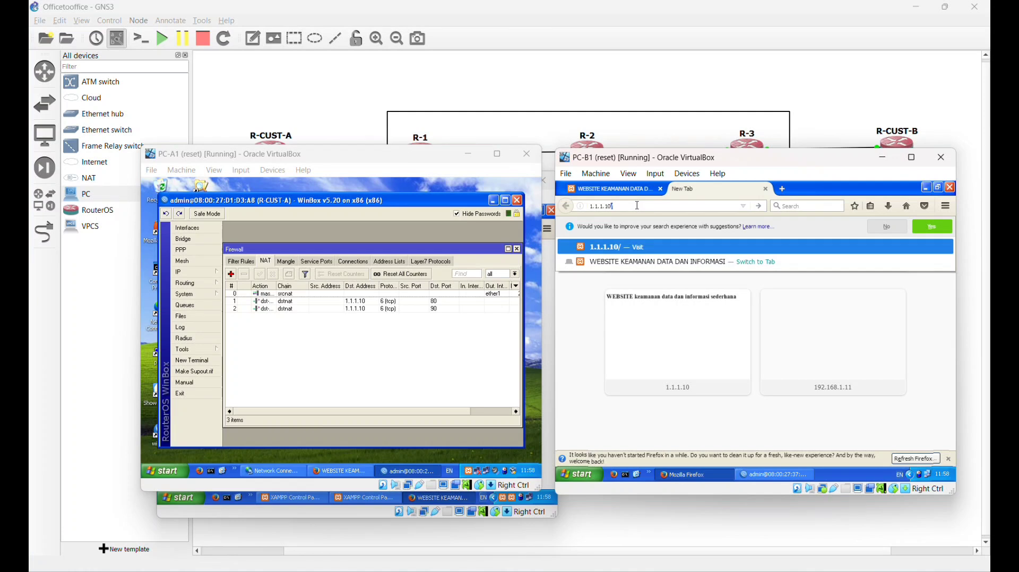
{"action": "key", "text": "BackSpace"}
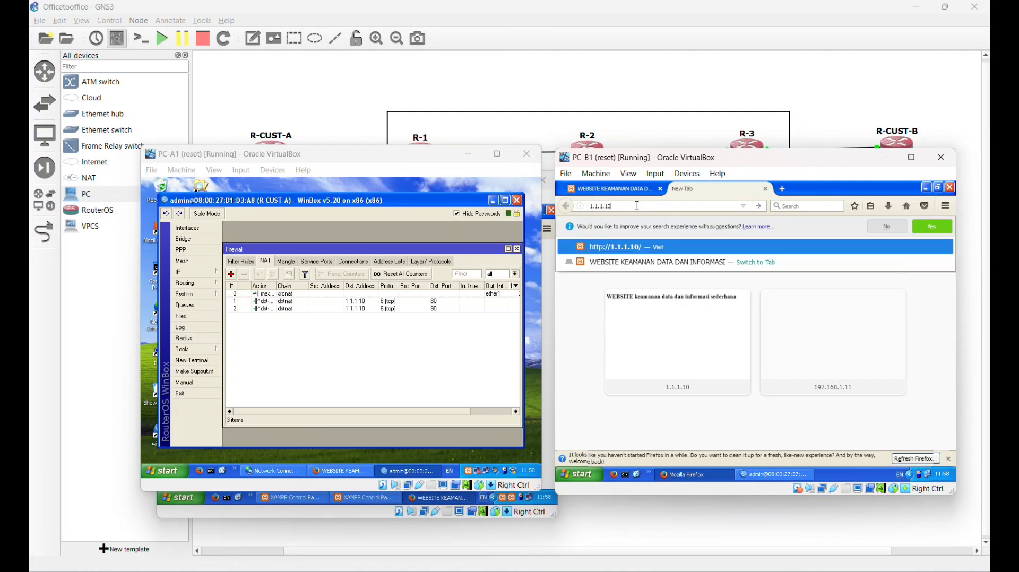
{"action": "type", "text": ":90"}
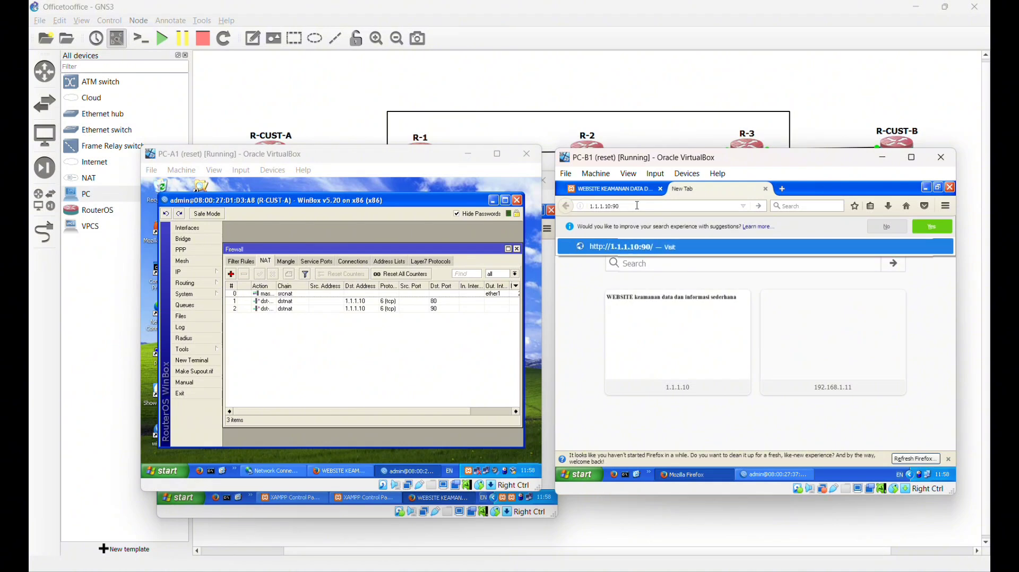
{"action": "key", "text": "Return"}
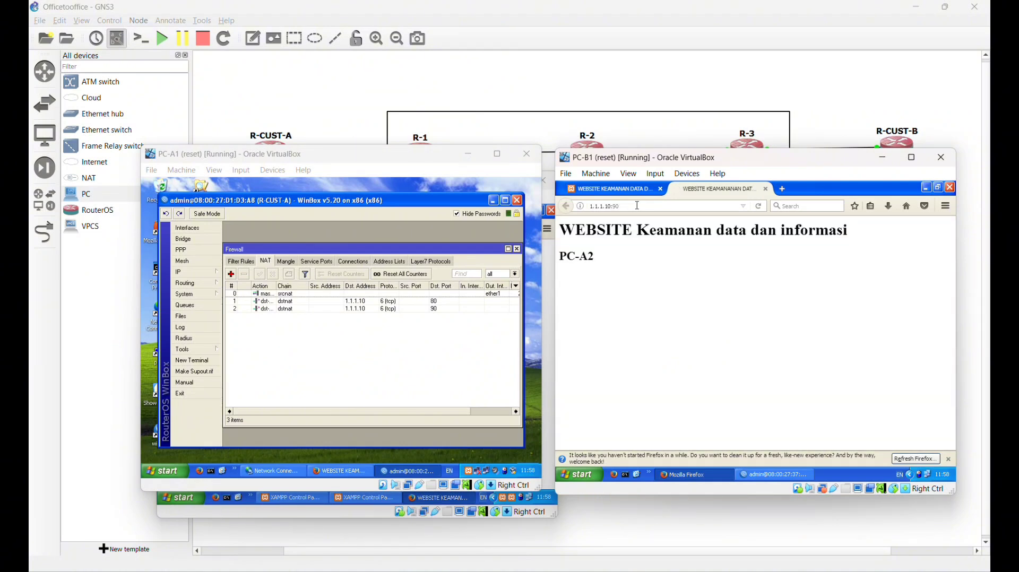